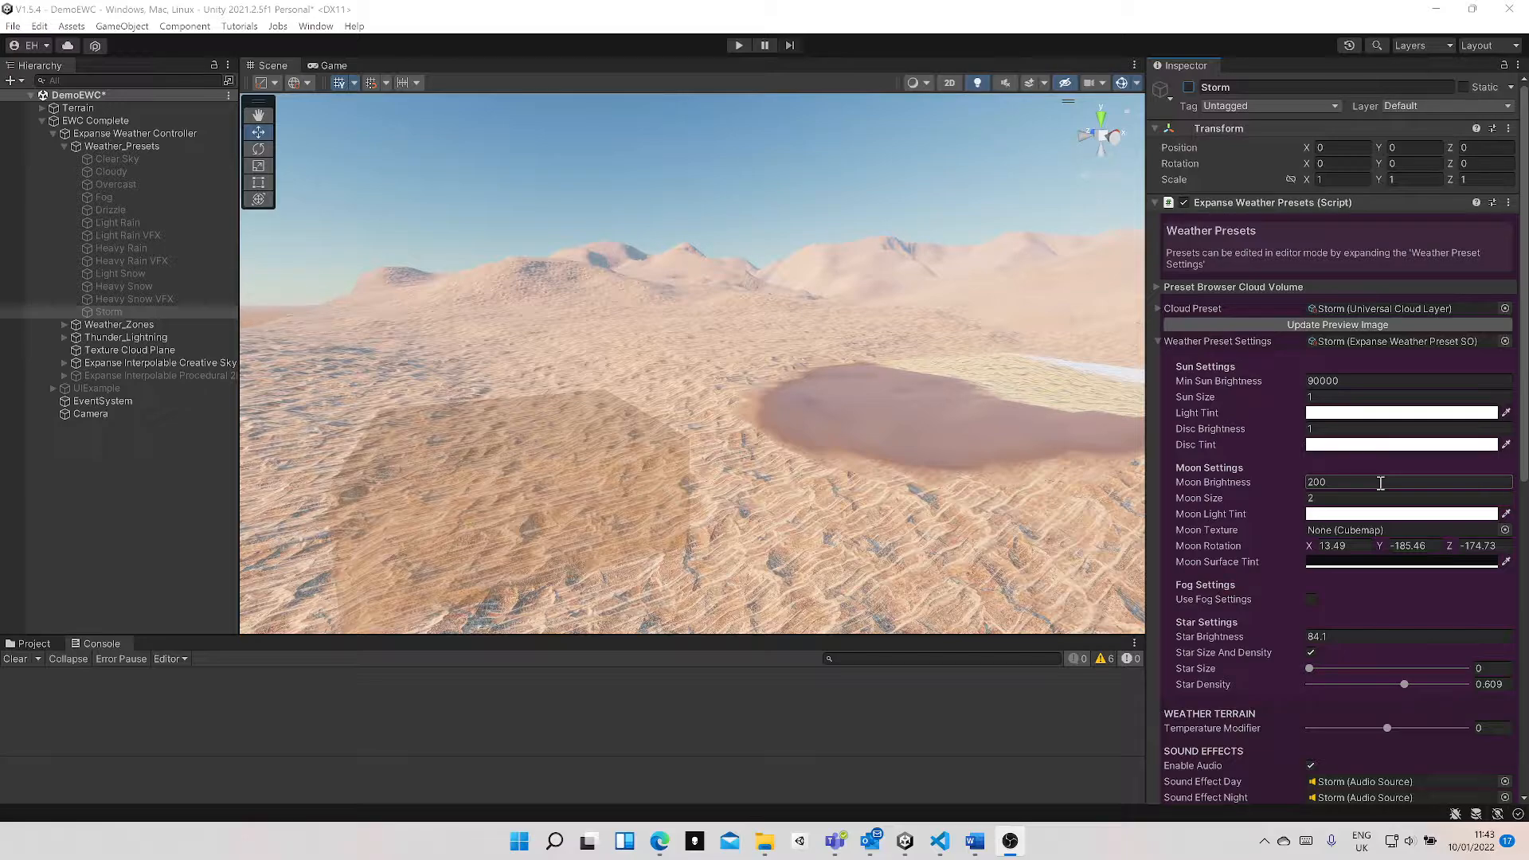
# - Turn off Use Cloud Volume Interpolator on the Expanse Weather Controller
pyautogui.click(171, 123)
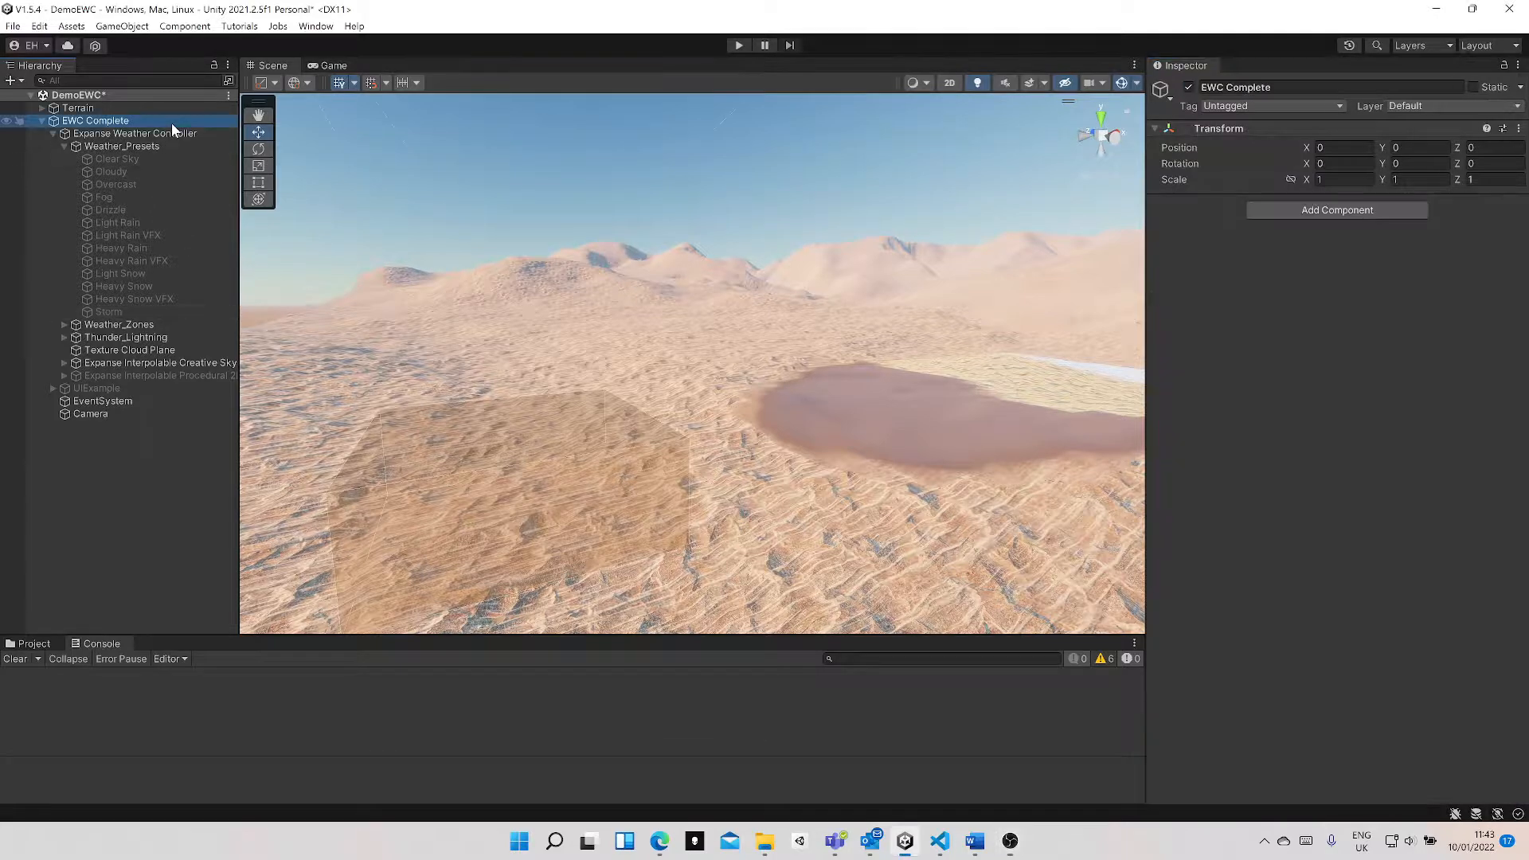
pyautogui.click(167, 133)
pyautogui.scroll(-5, 1281, 509)
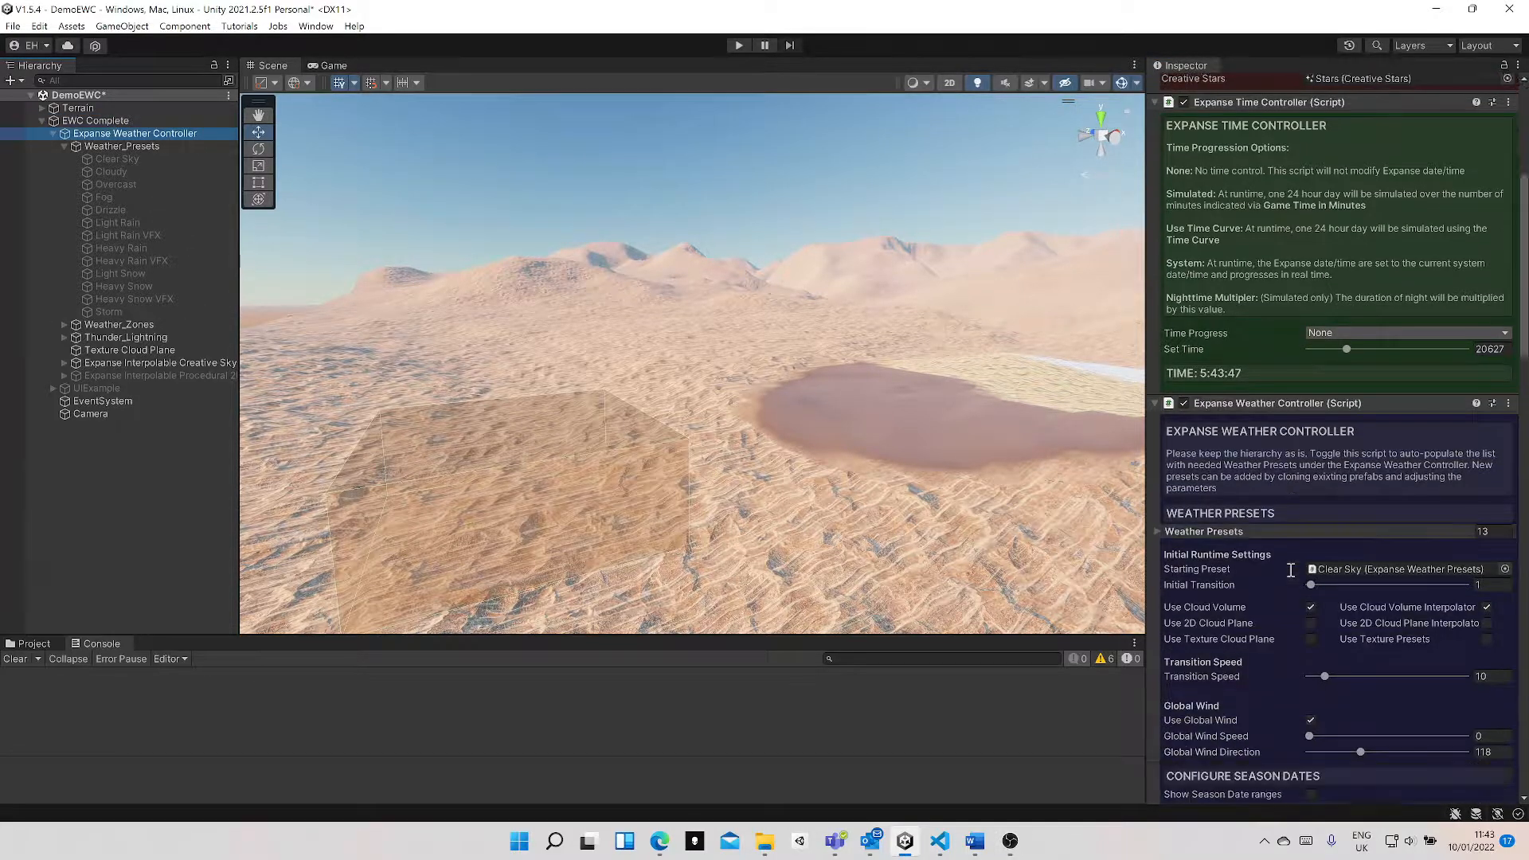
pyautogui.scroll(-3, 1290, 570)
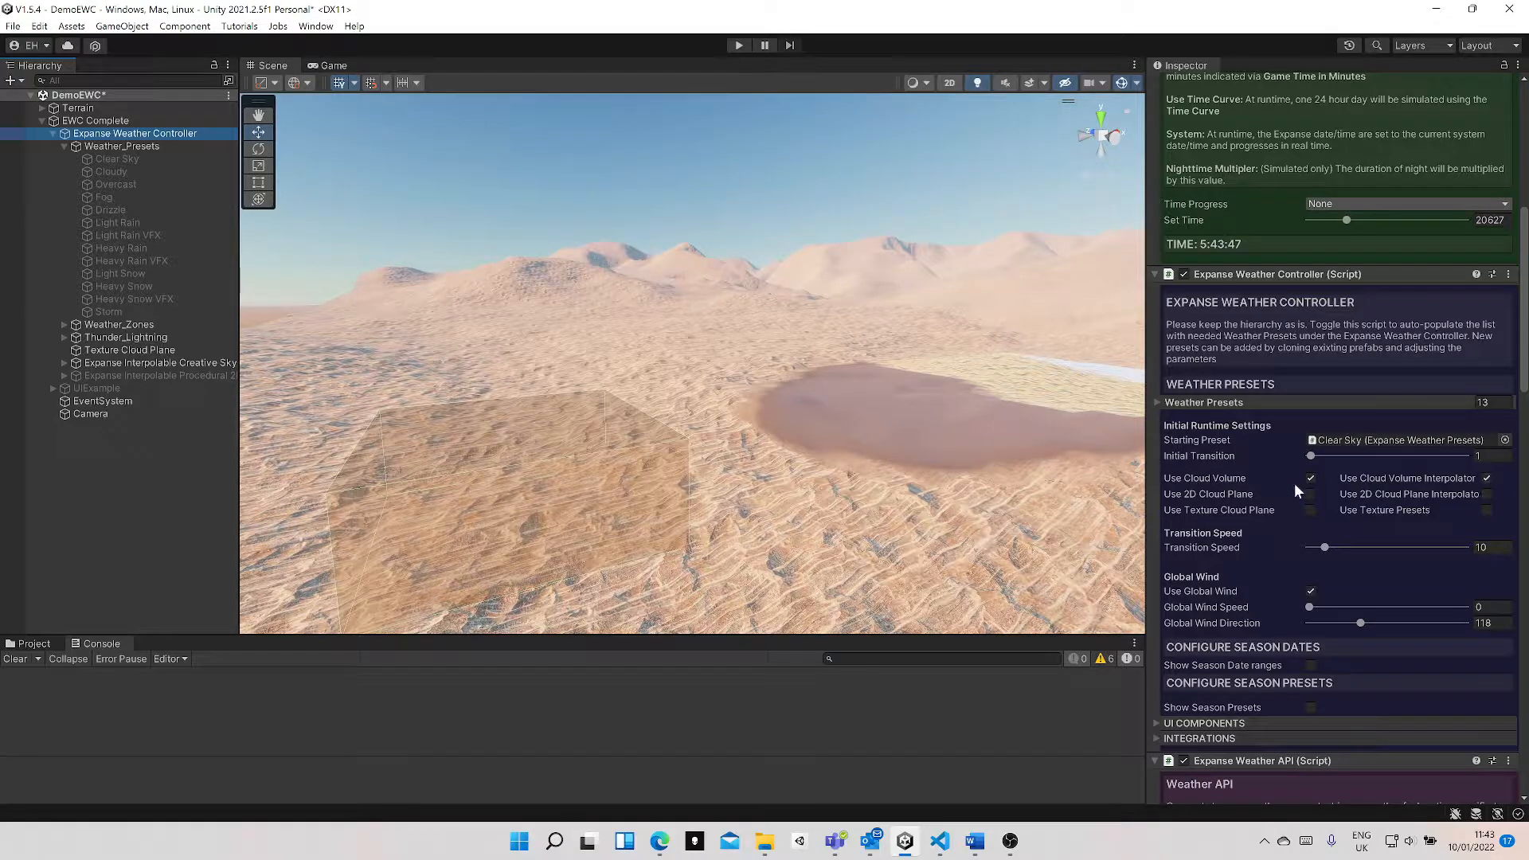
pyautogui.click(1487, 480)
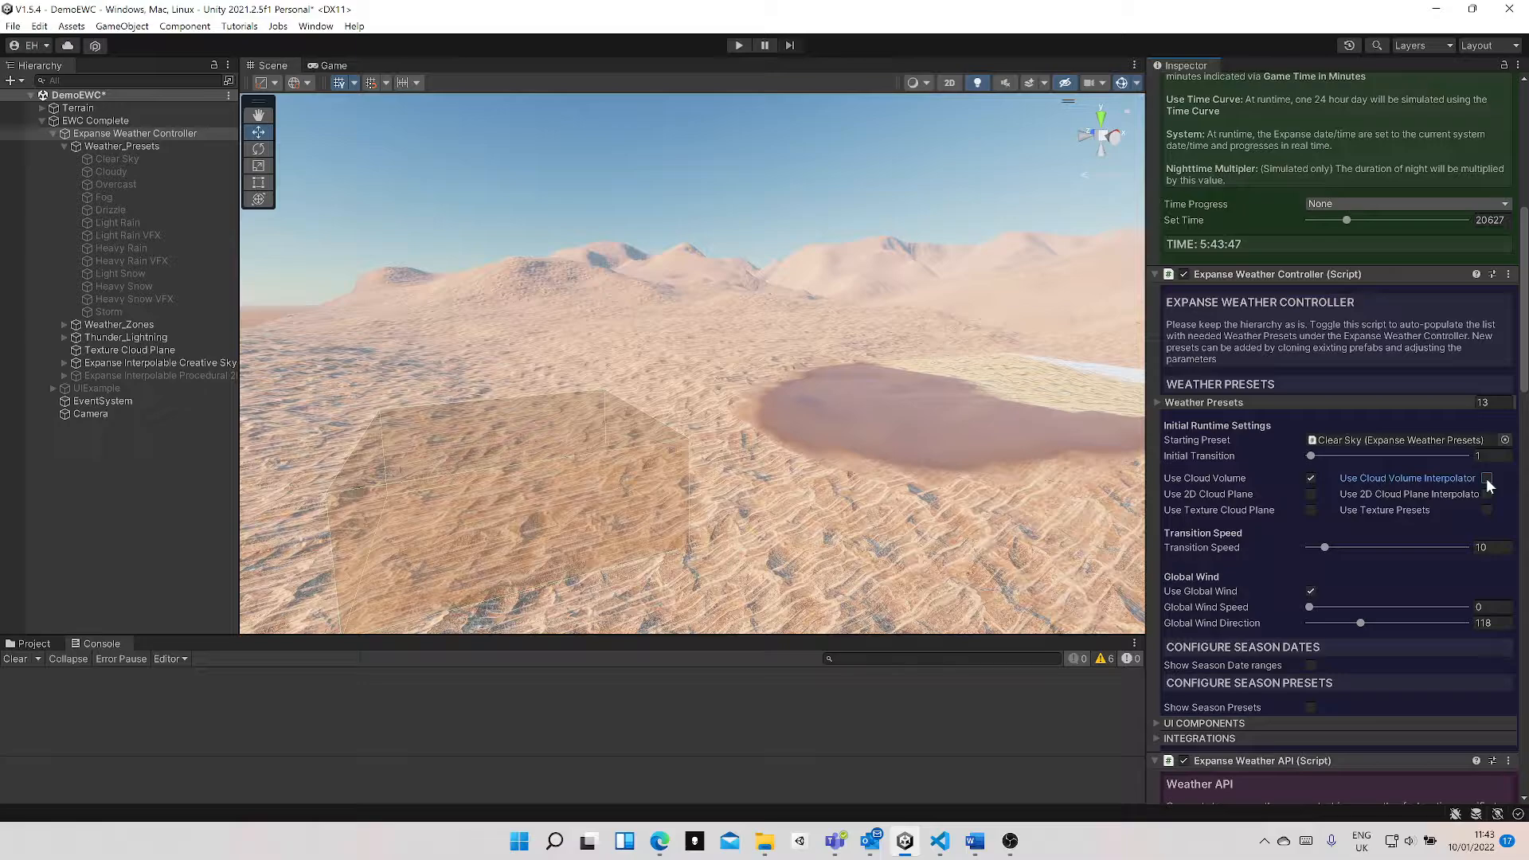
# - Activate the Cloudy weather preset and look up at the sky in the scene
pyautogui.click(113, 170)
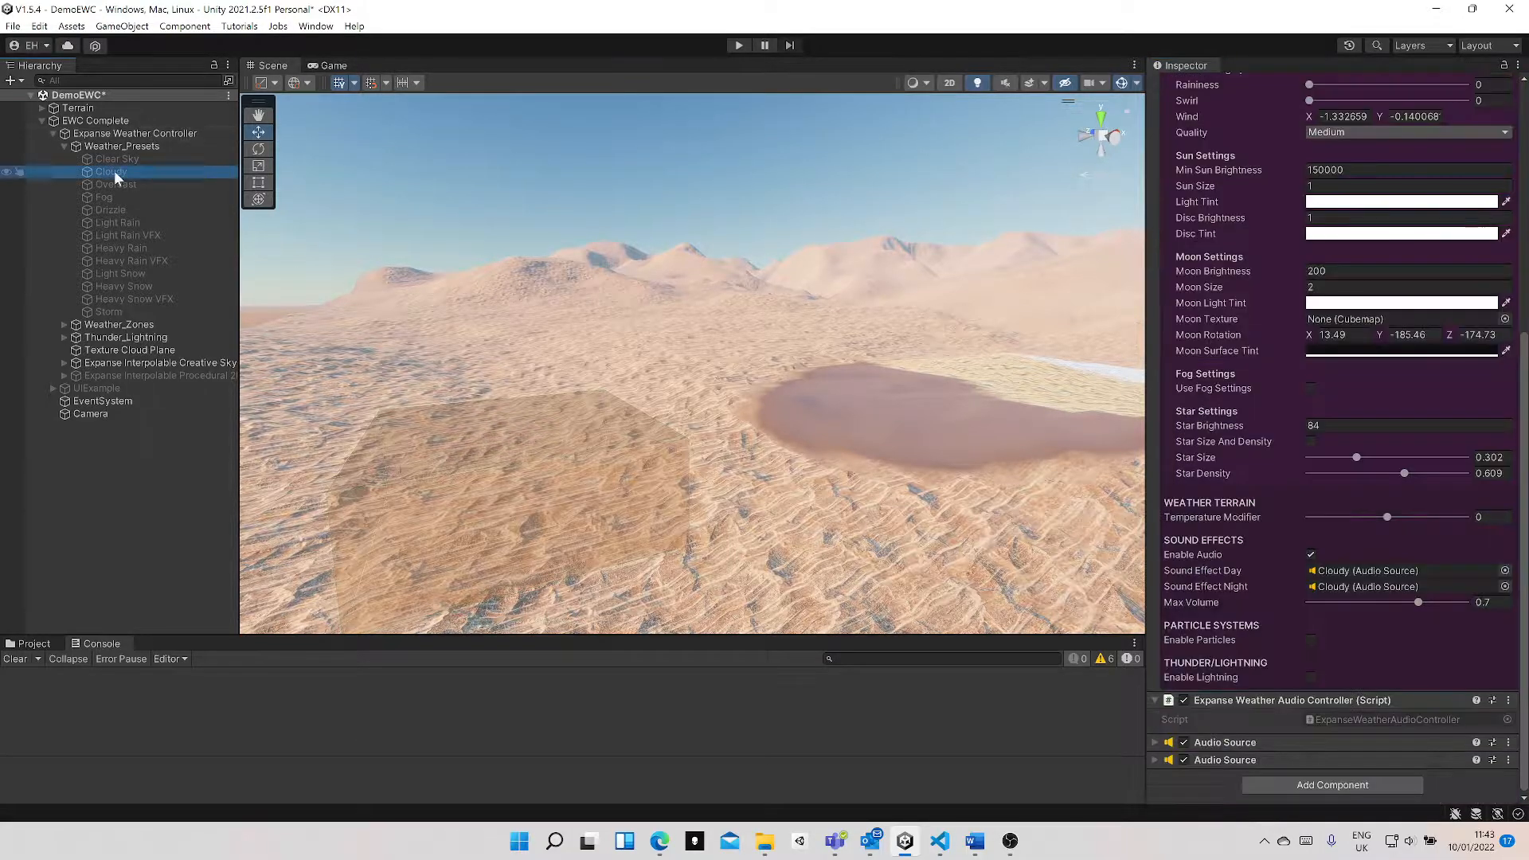
pyautogui.scroll(2, 1242, 342)
pyautogui.scroll(5, 1264, 414)
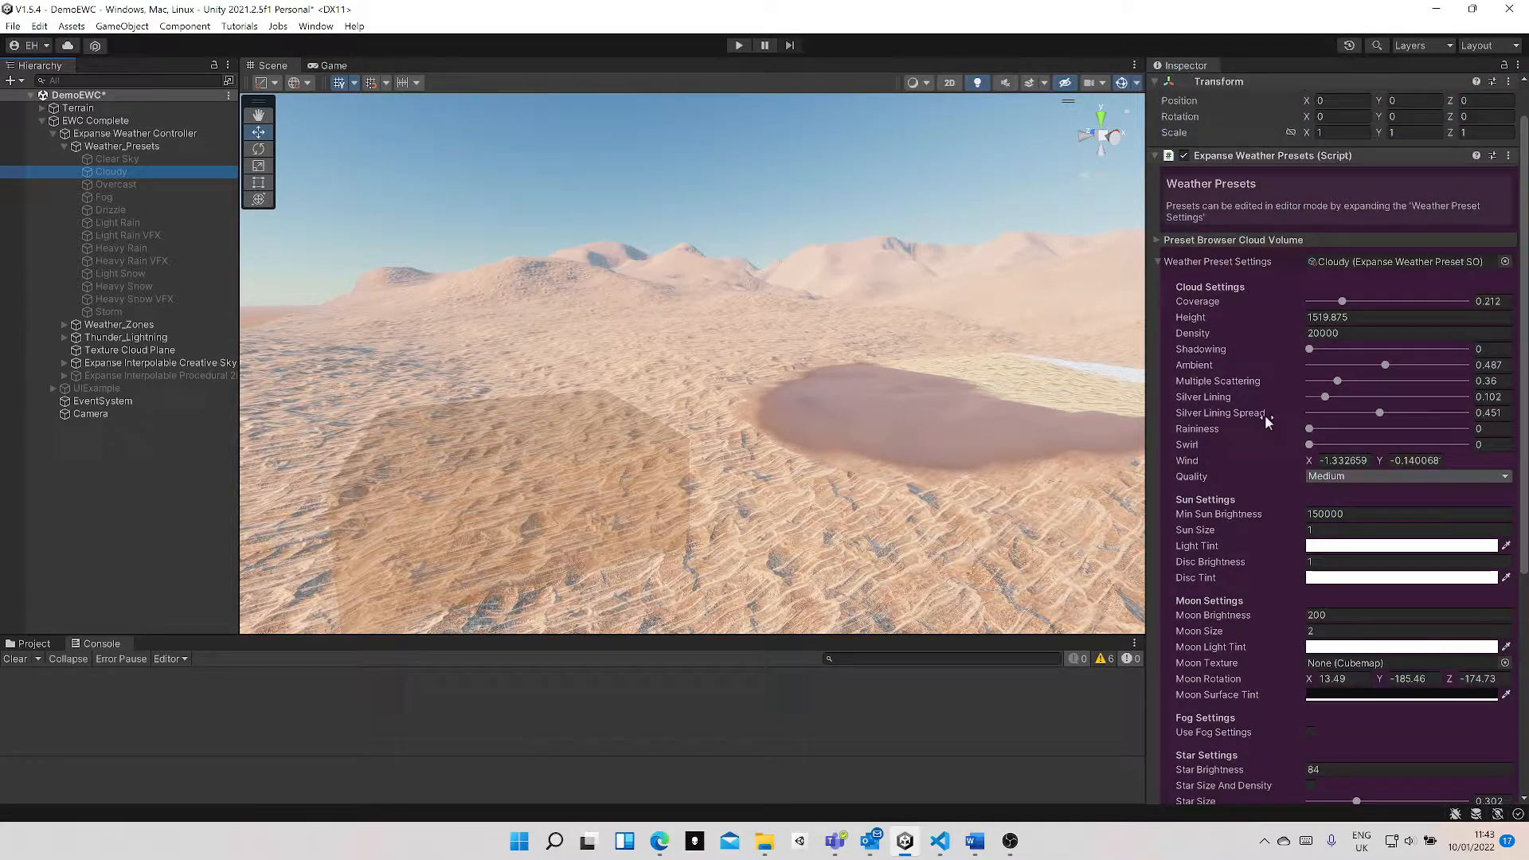
pyautogui.scroll(1, 1194, 128)
pyautogui.click(1189, 86)
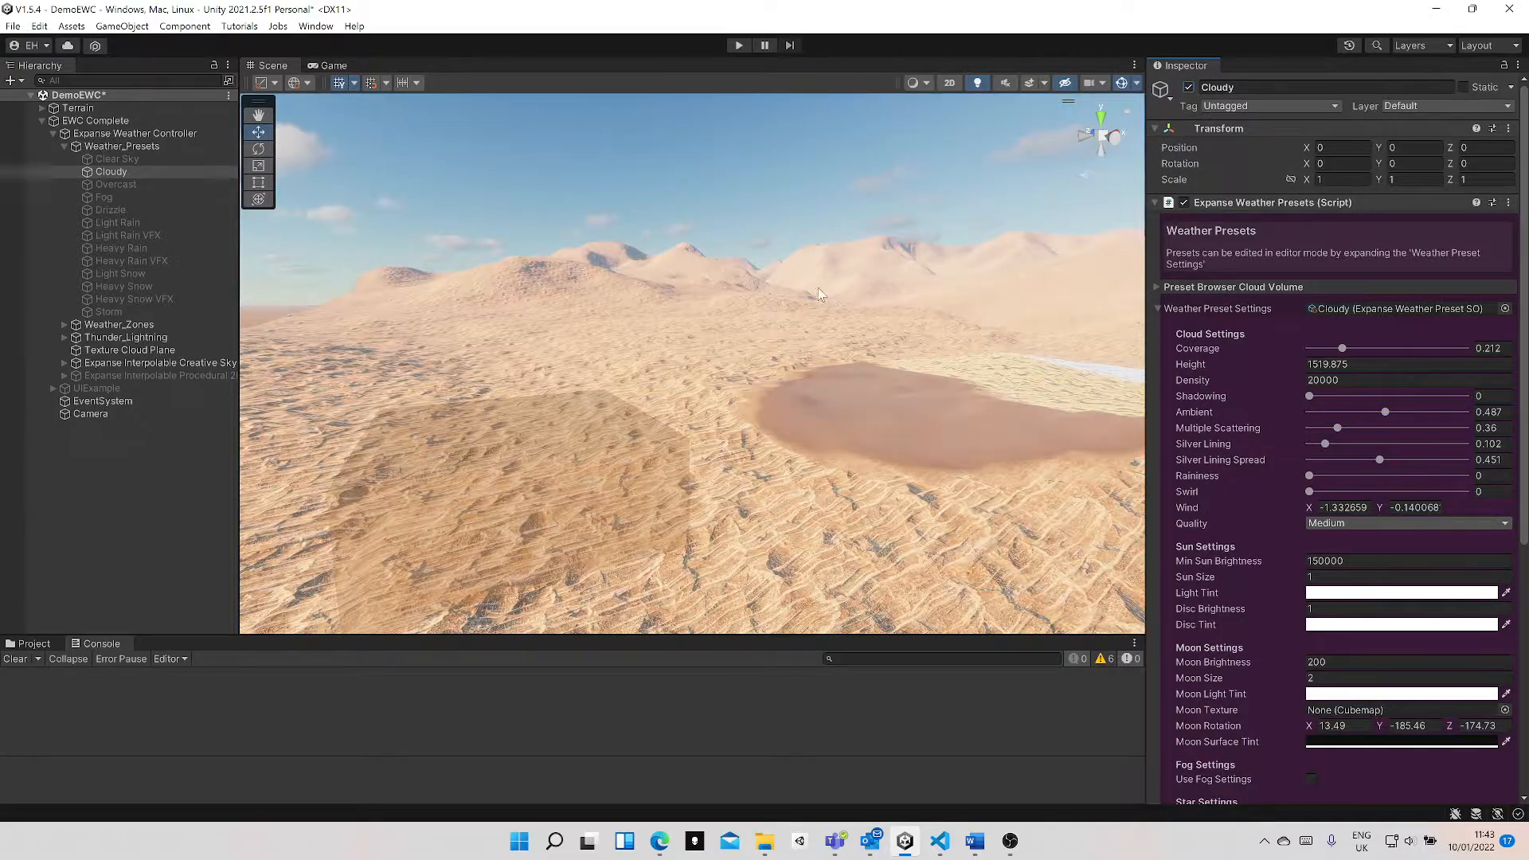
pyautogui.moveTo(819, 290); pyautogui.dragTo(693, 239, button='right')
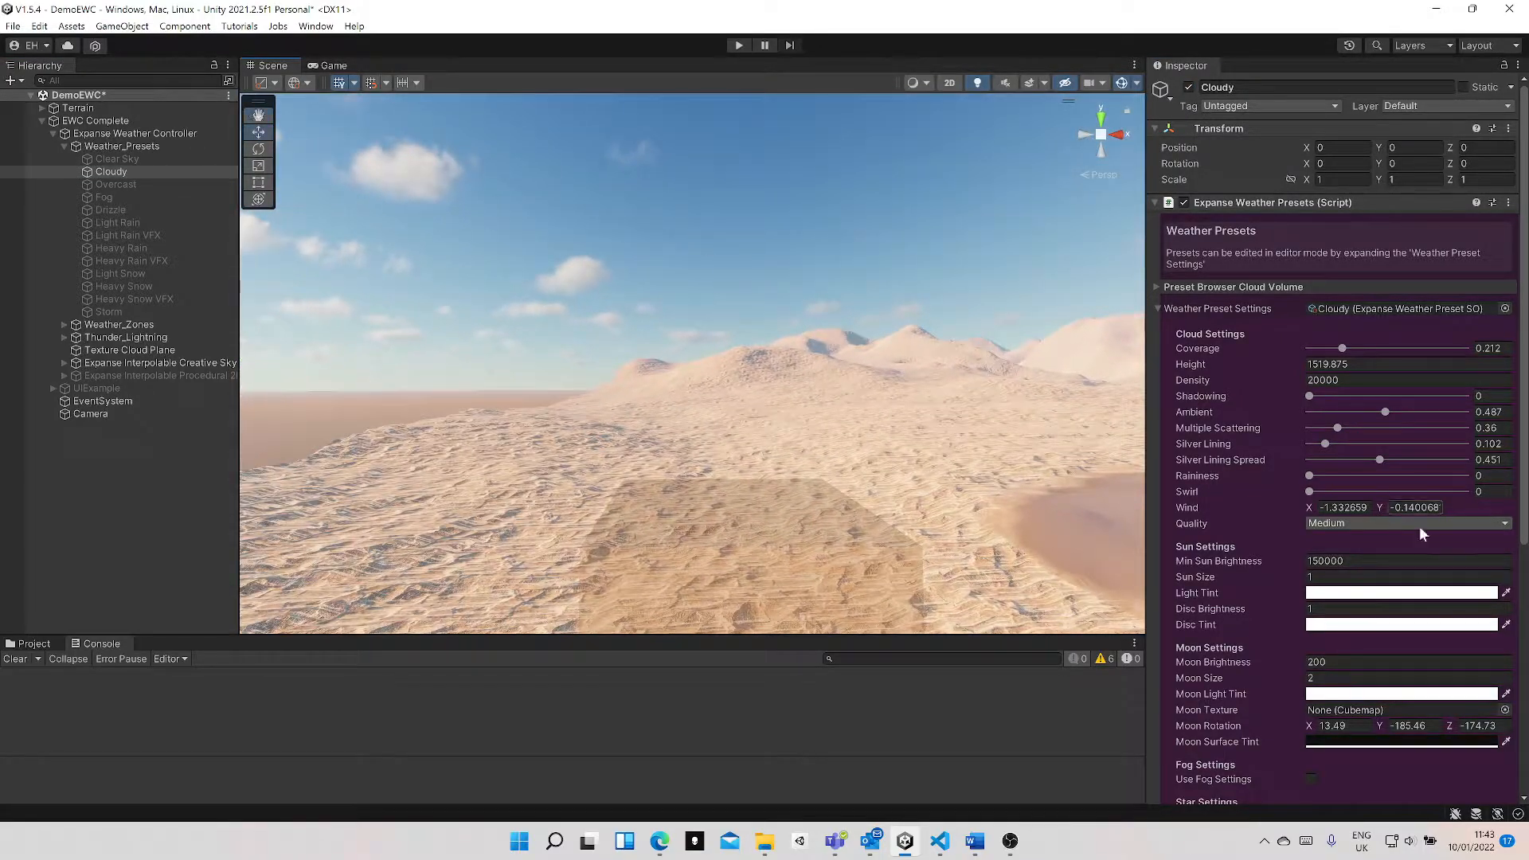
# - Raise the Cloudy preset's cloud coverage to 0.238 in its weather preset settings
pyautogui.scroll(-5, 1419, 526)
pyautogui.scroll(3, 1409, 526)
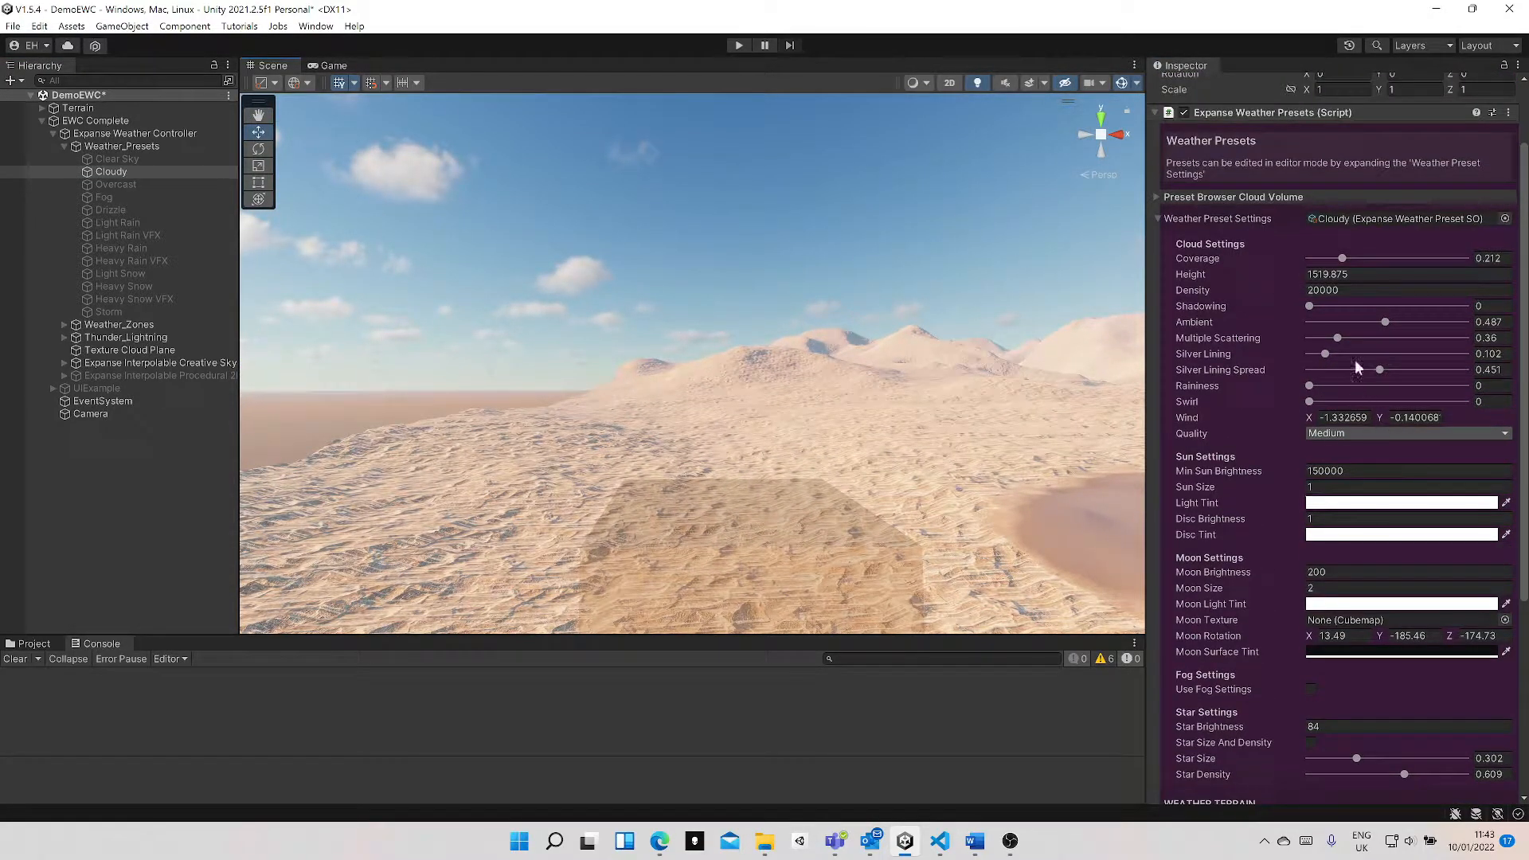
pyautogui.moveTo(1344, 258); pyautogui.dragTo(1346, 258)
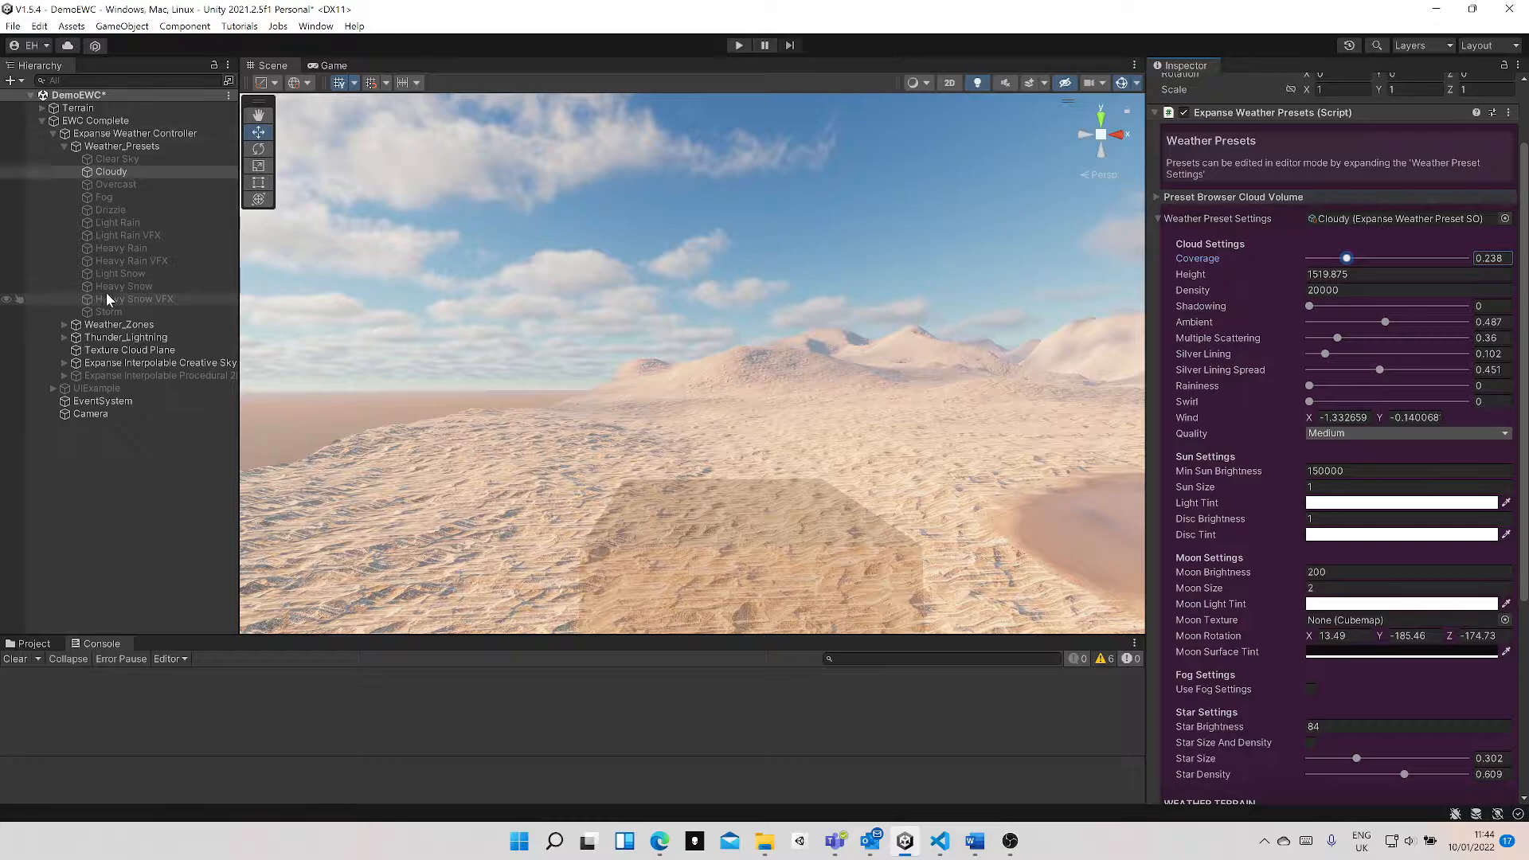
# - Turn Use Cloud Volume Interpolator back on for the Expanse Weather Controller
pyautogui.click(126, 136)
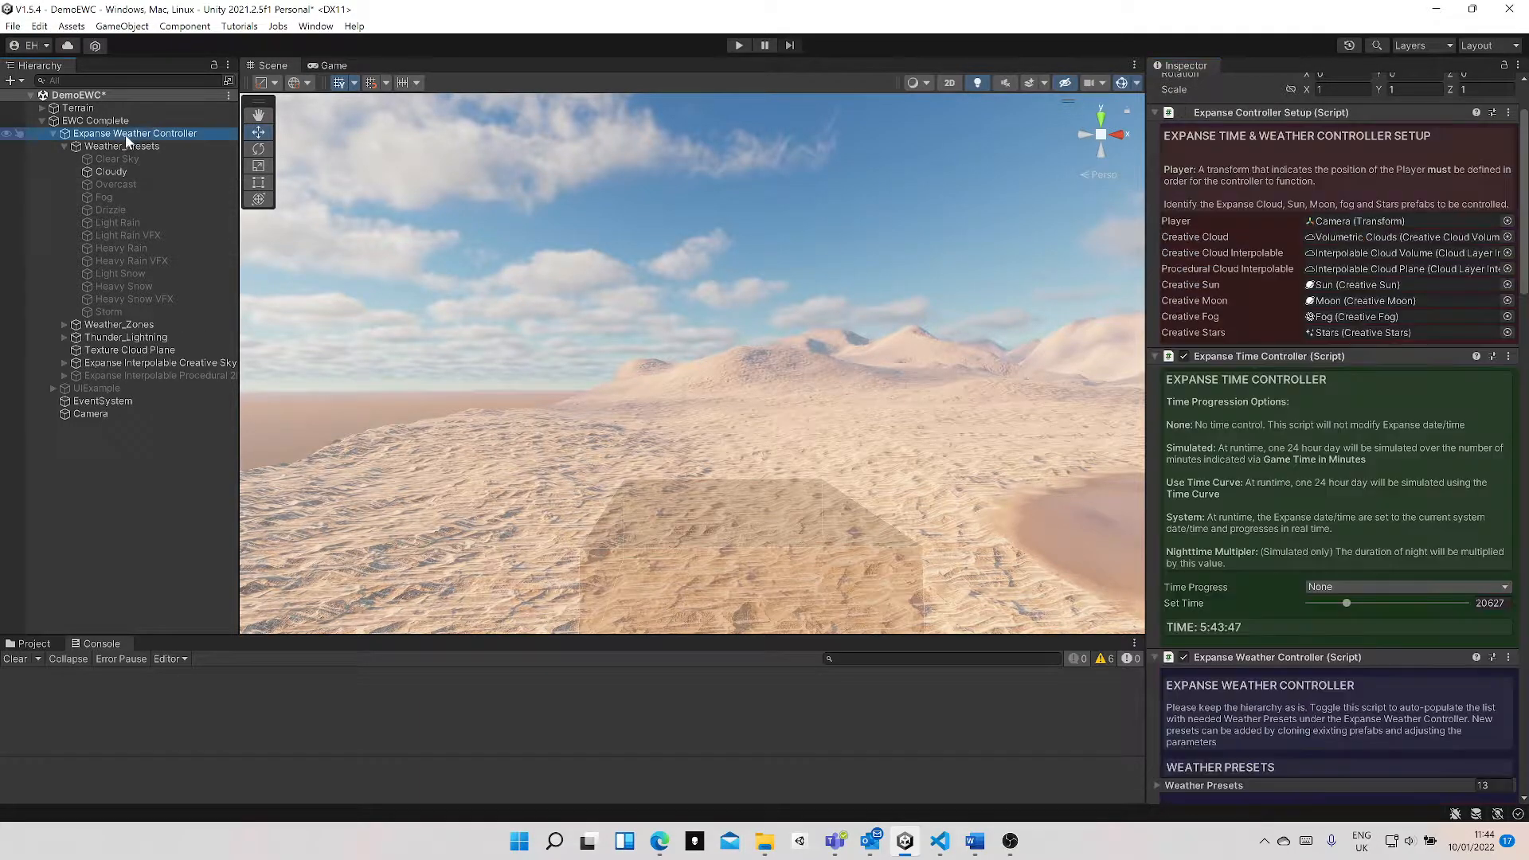
pyautogui.scroll(-3, 1355, 522)
pyautogui.scroll(-4, 1355, 521)
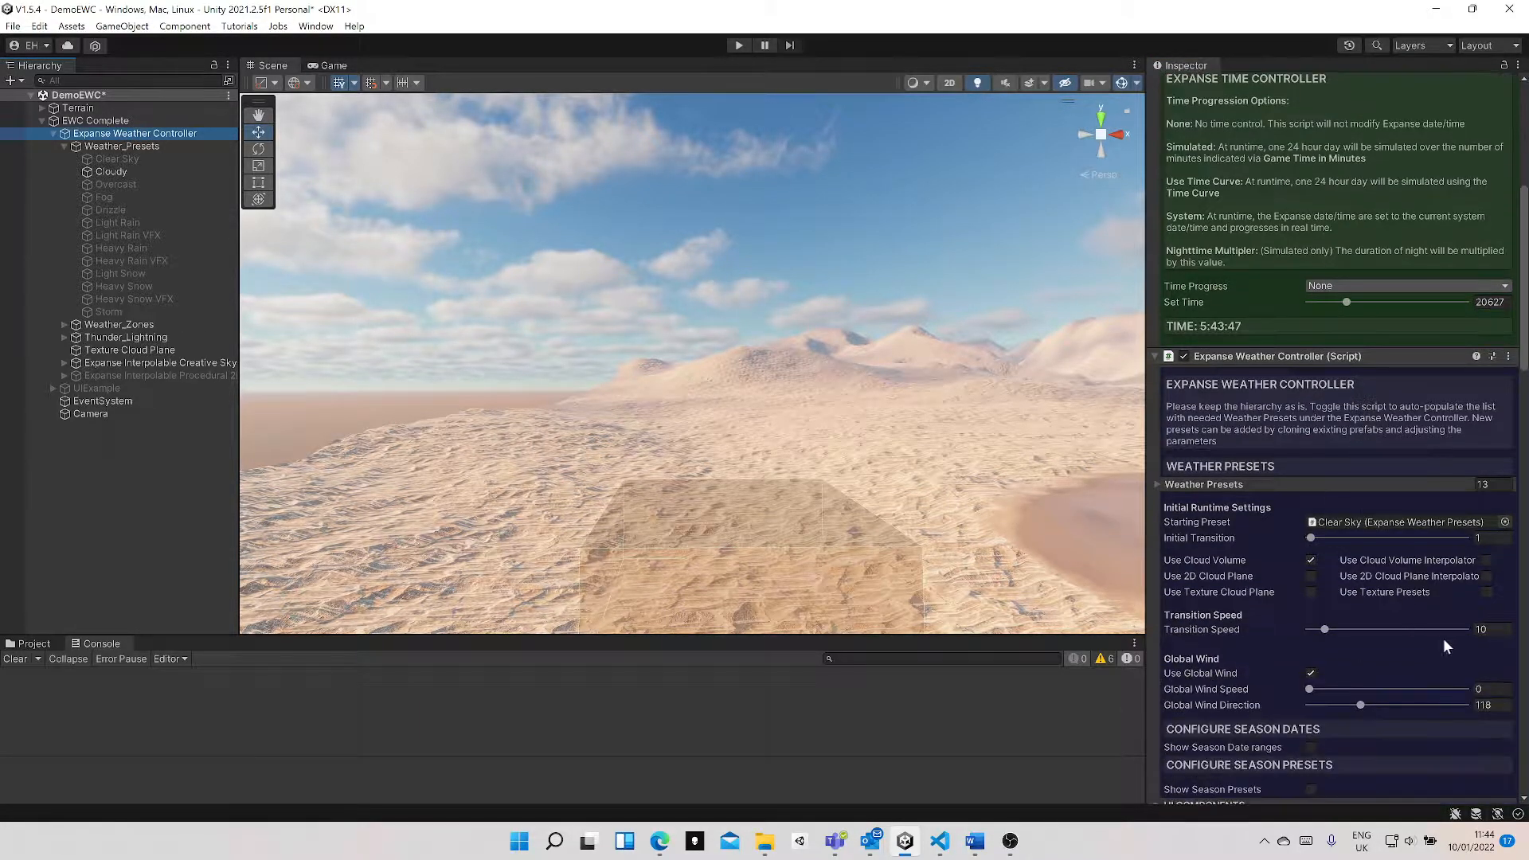
pyautogui.click(1486, 560)
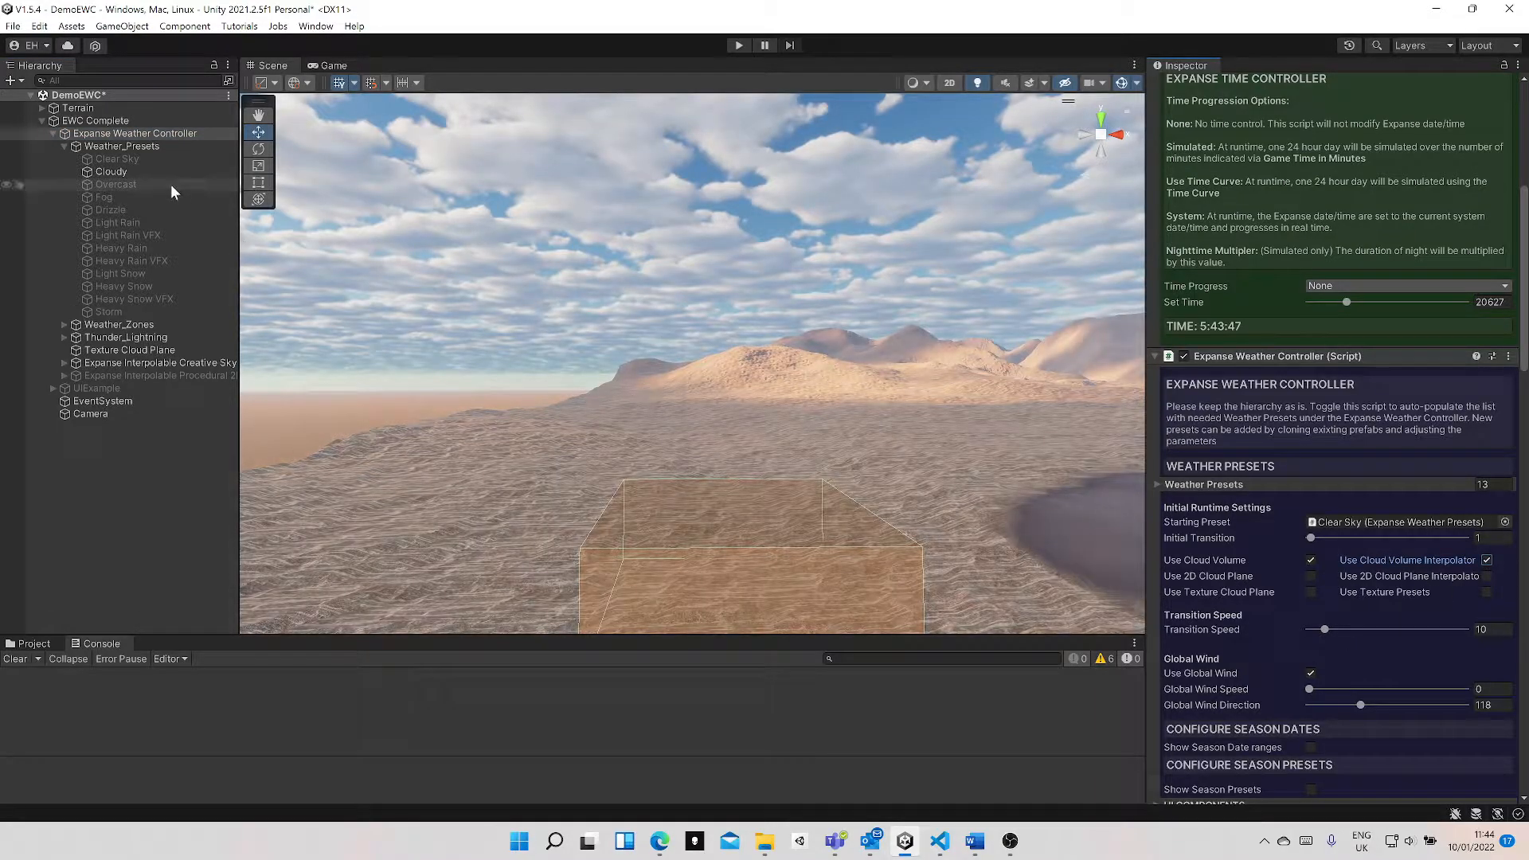
# - Expand the Cloudy object's cloud preset and set its Coverage Intensity to 0.22
pyautogui.click(111, 171)
pyautogui.scroll(5, 1262, 431)
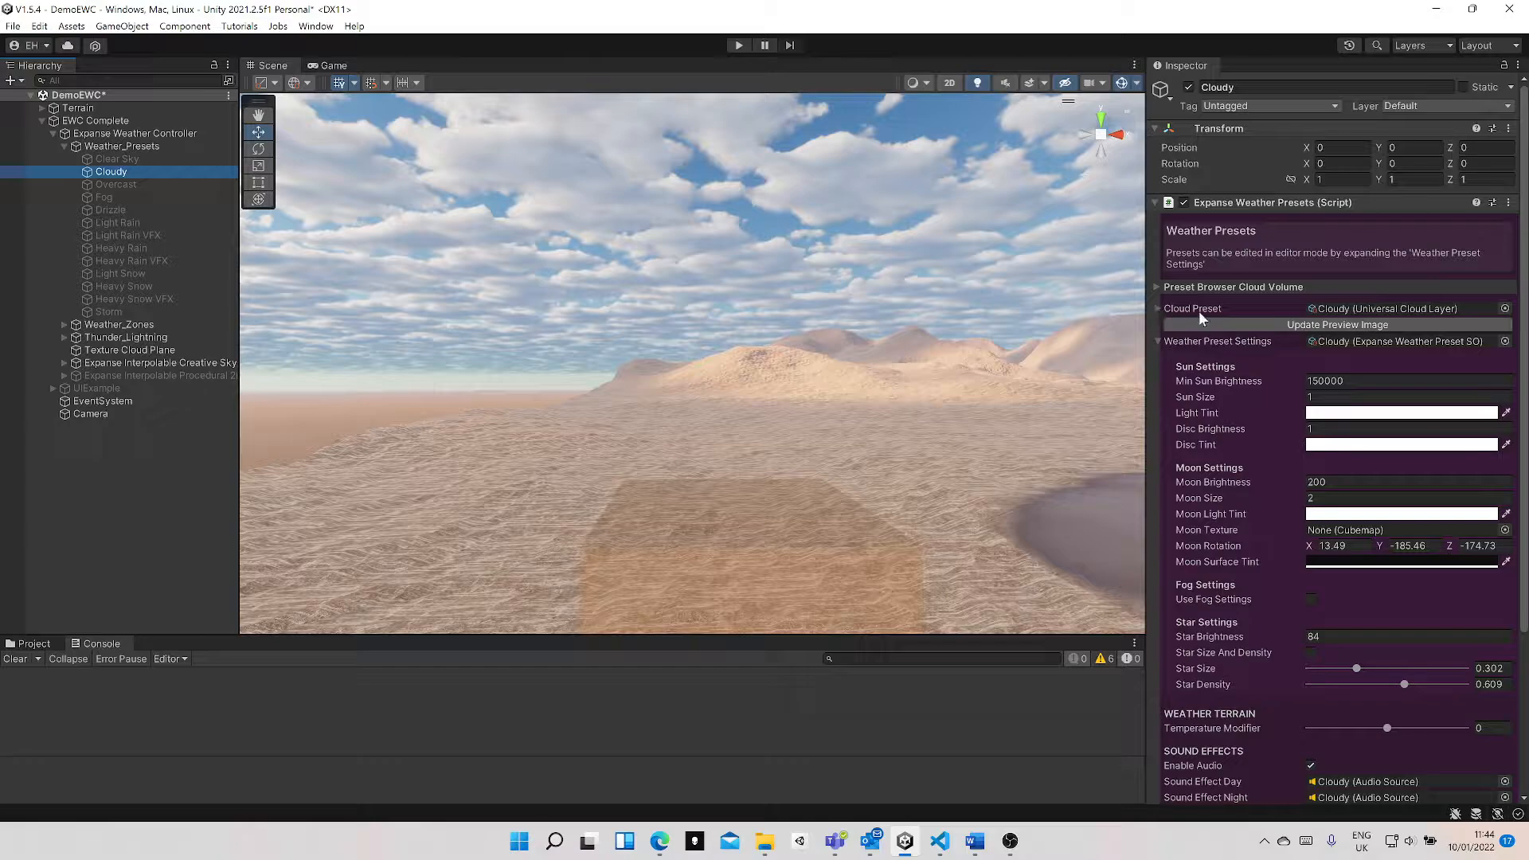
pyautogui.click(1157, 308)
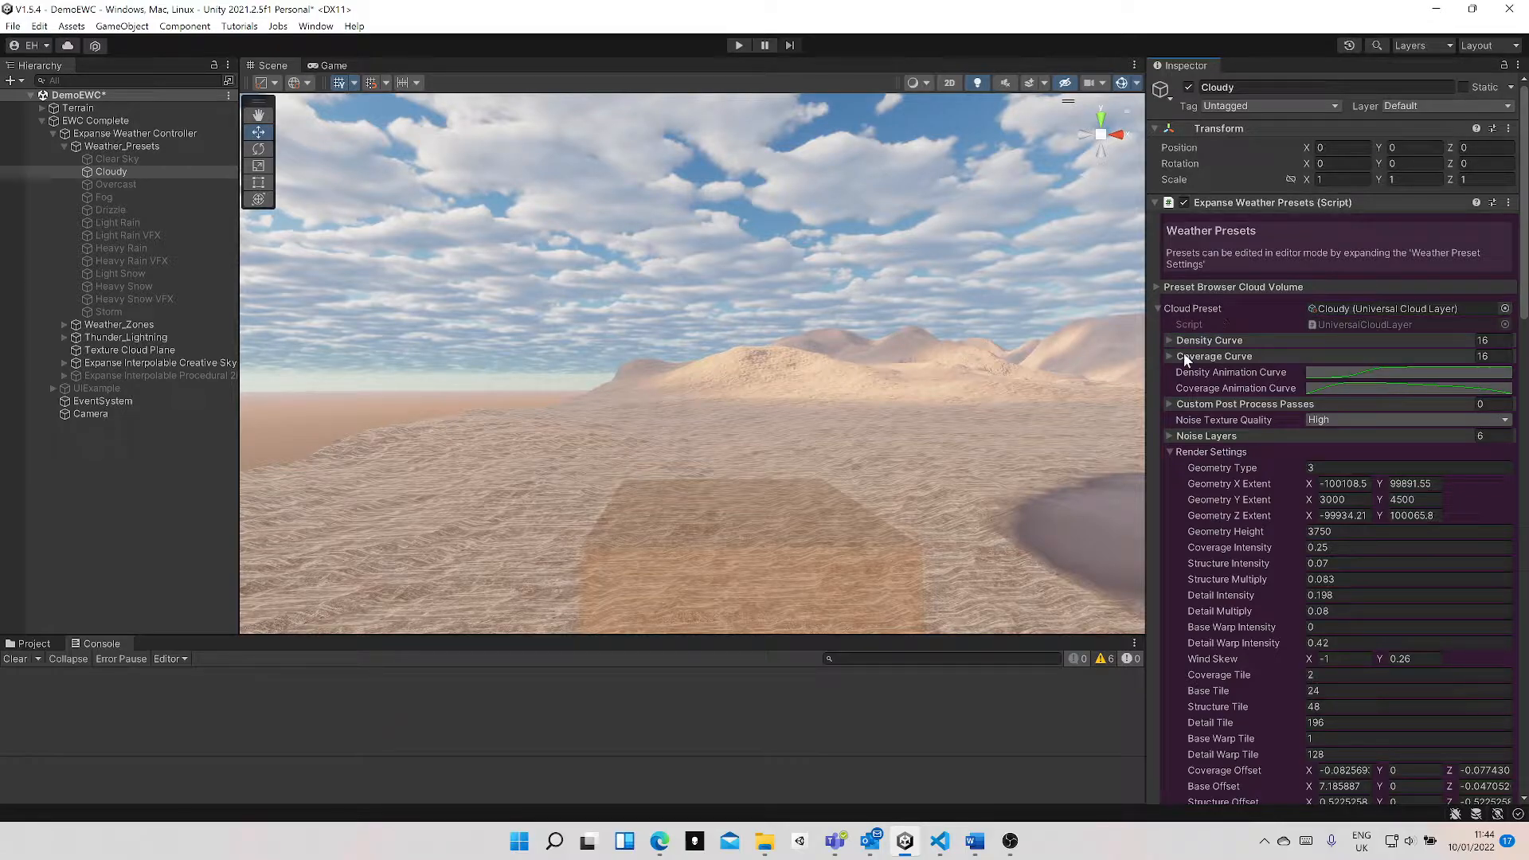
pyautogui.scroll(-3, 1249, 490)
pyautogui.scroll(-1, 1286, 442)
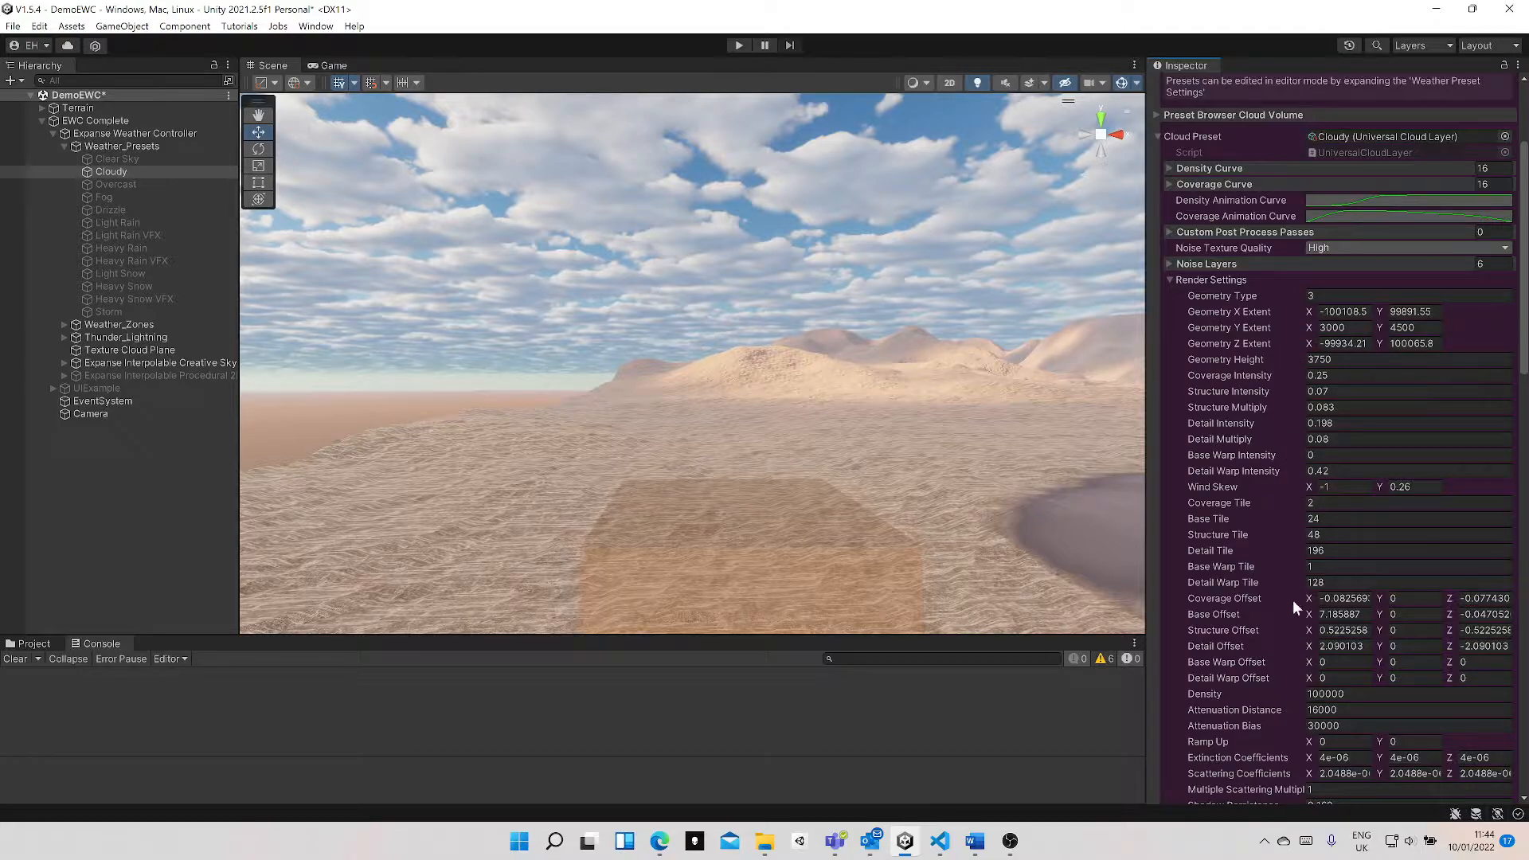
pyautogui.click(1310, 438)
pyautogui.moveTo(1299, 375); pyautogui.dragTo(1303, 376)
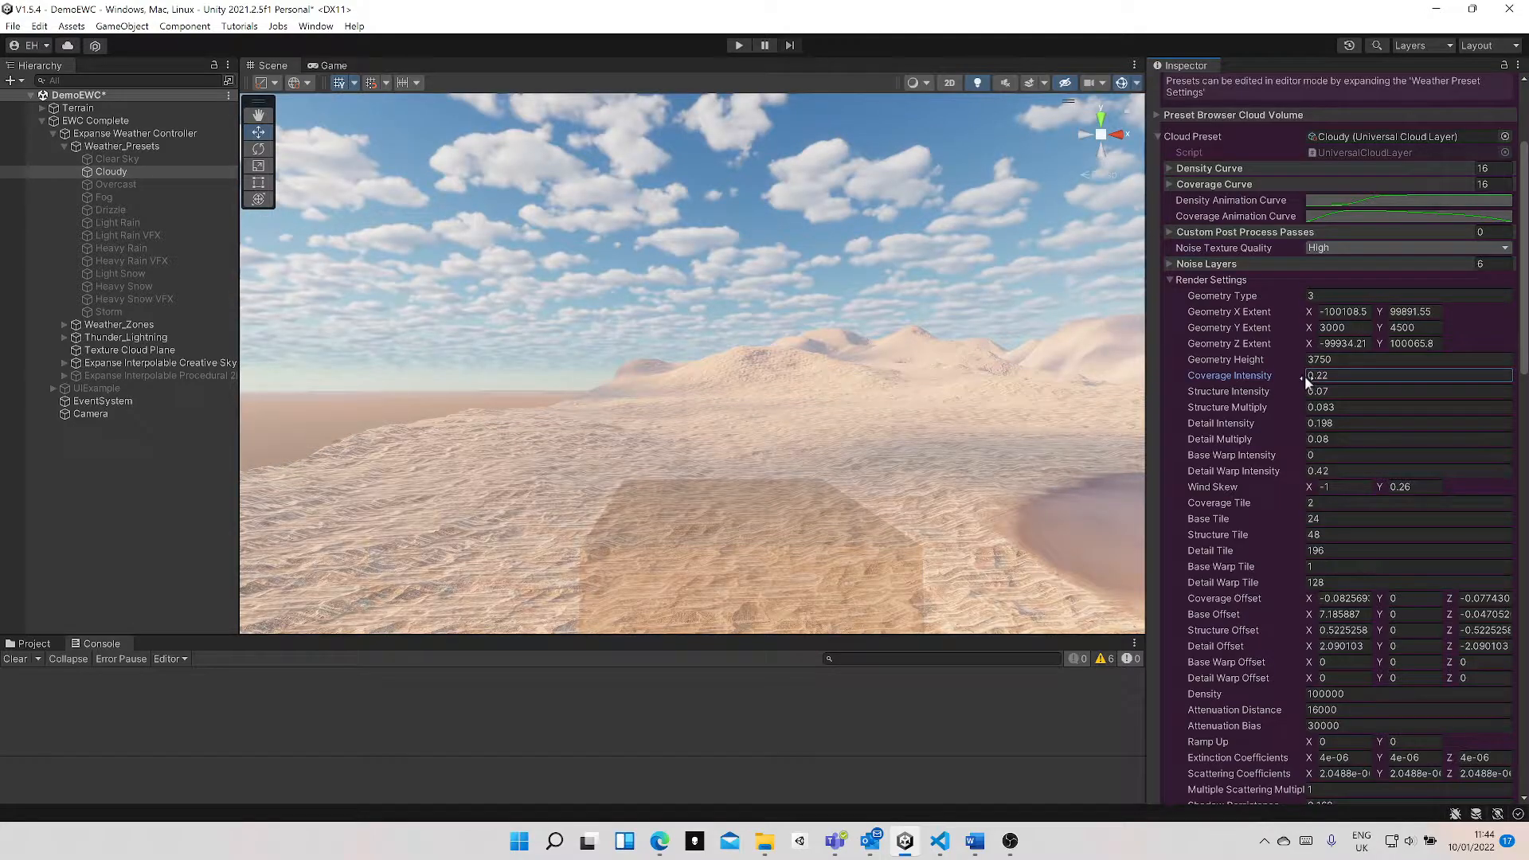
# - Set Structure Multiply to 0.03 in the Cloudy cloud preset's render settings
pyautogui.scroll(3, 1364, 532)
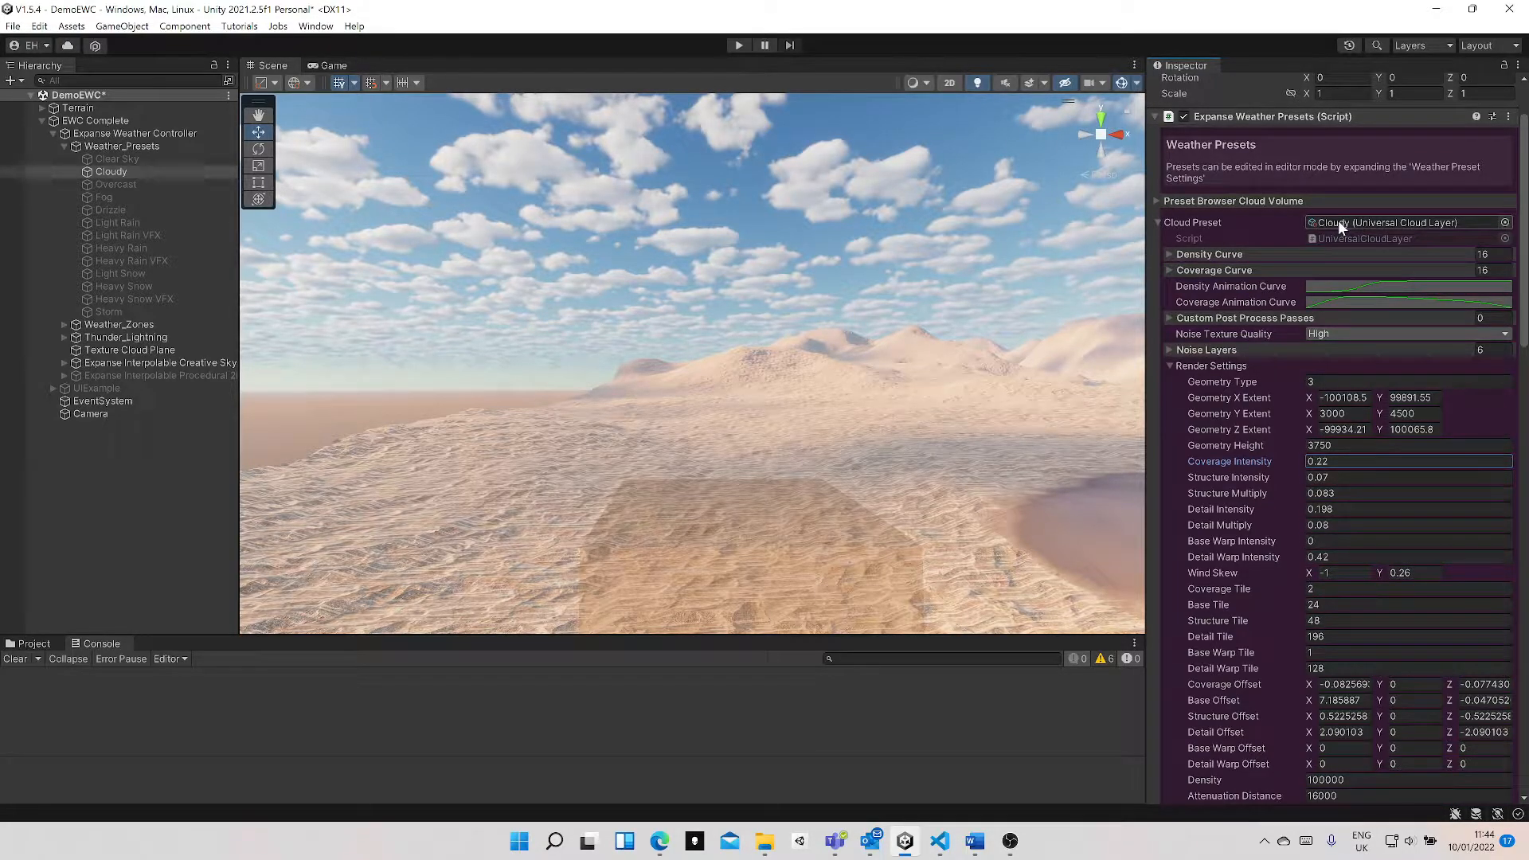
pyautogui.click(1169, 365)
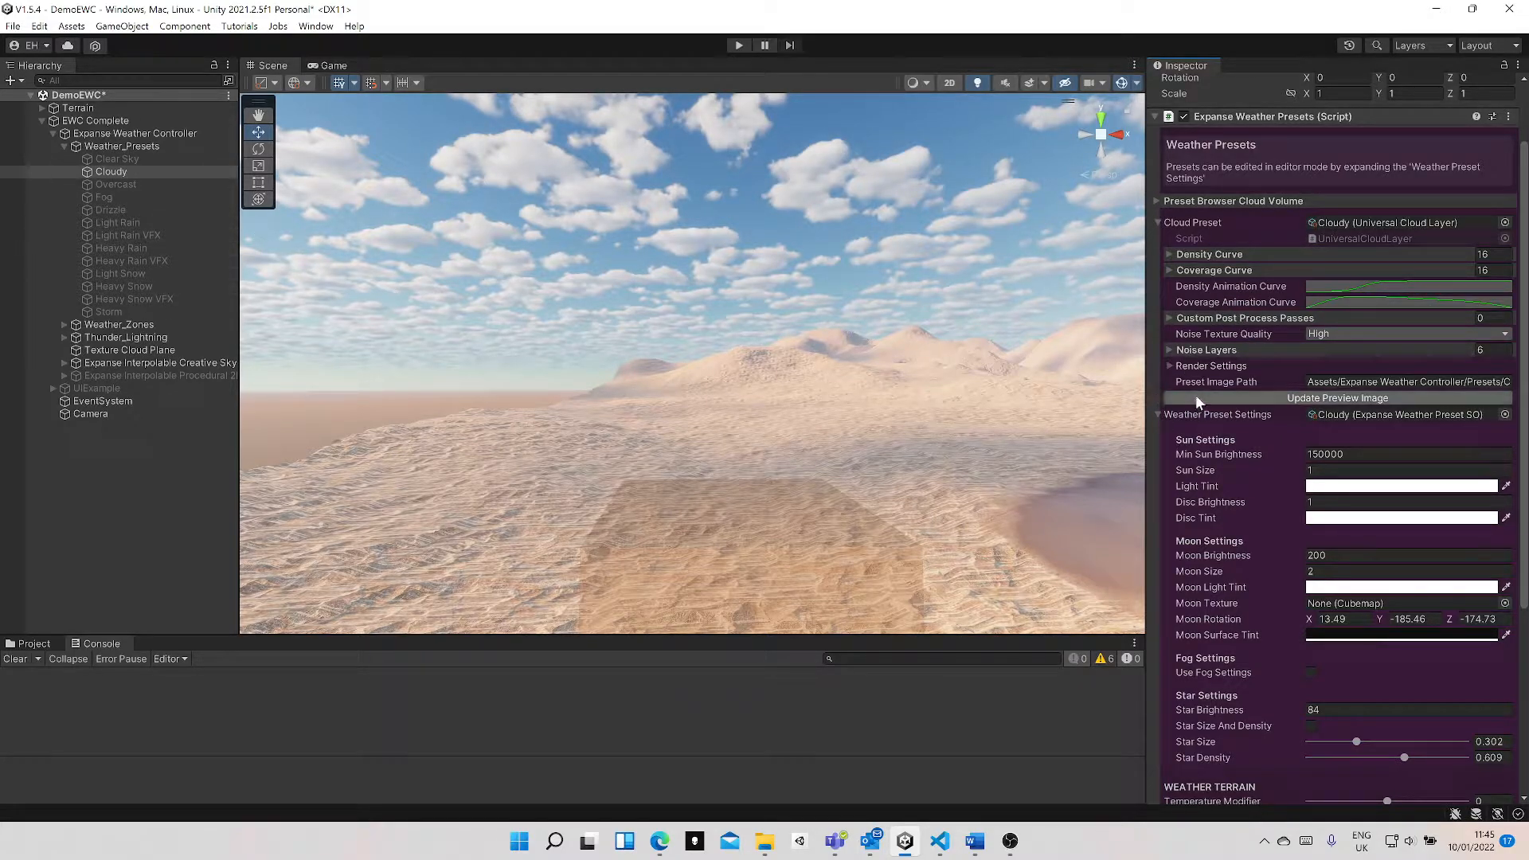
pyautogui.click(1168, 365)
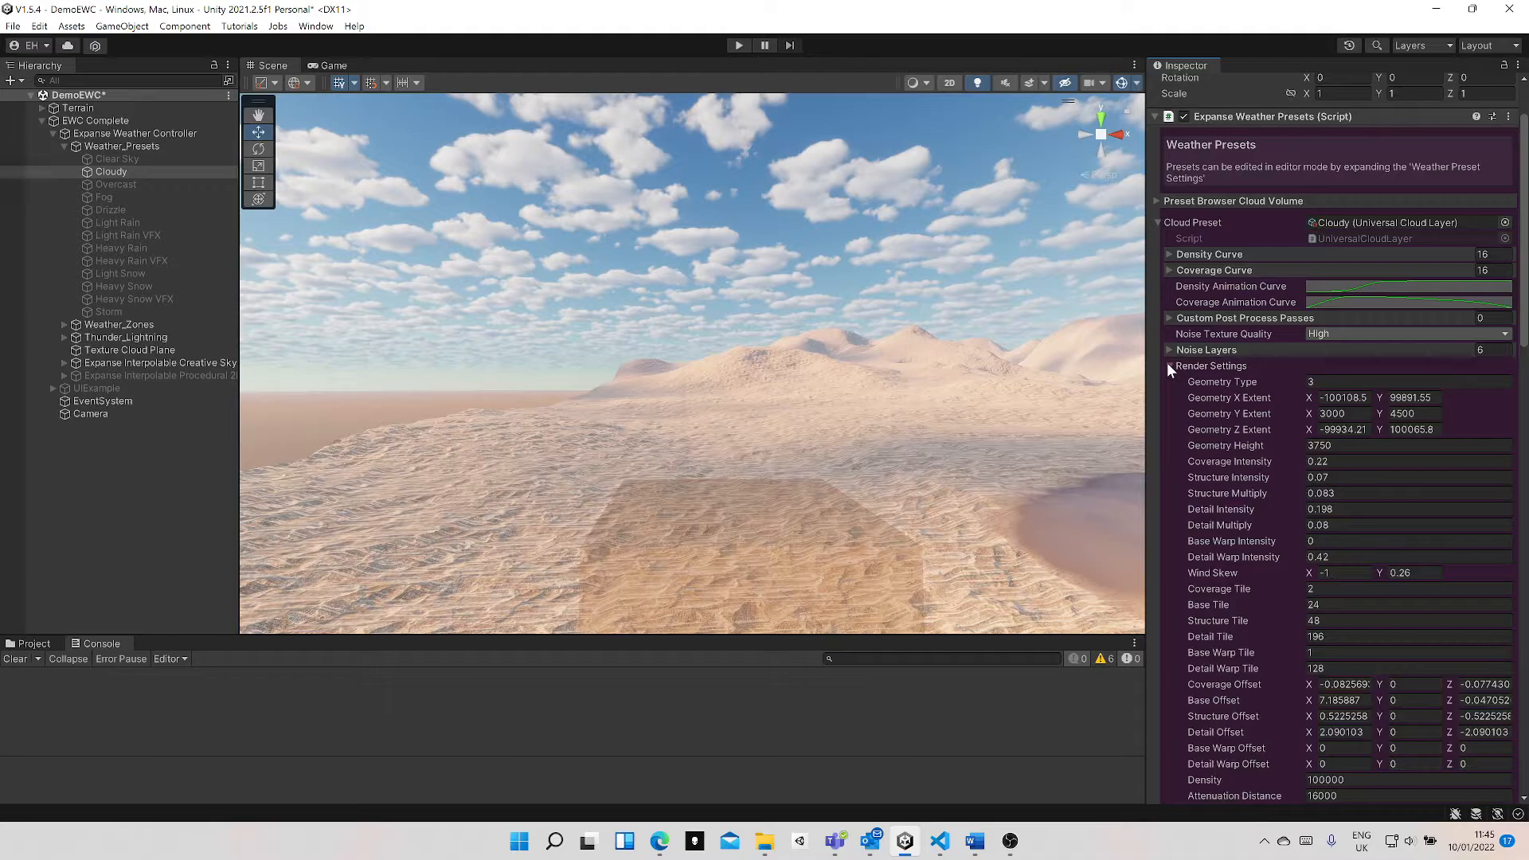
pyautogui.scroll(-1, 1288, 615)
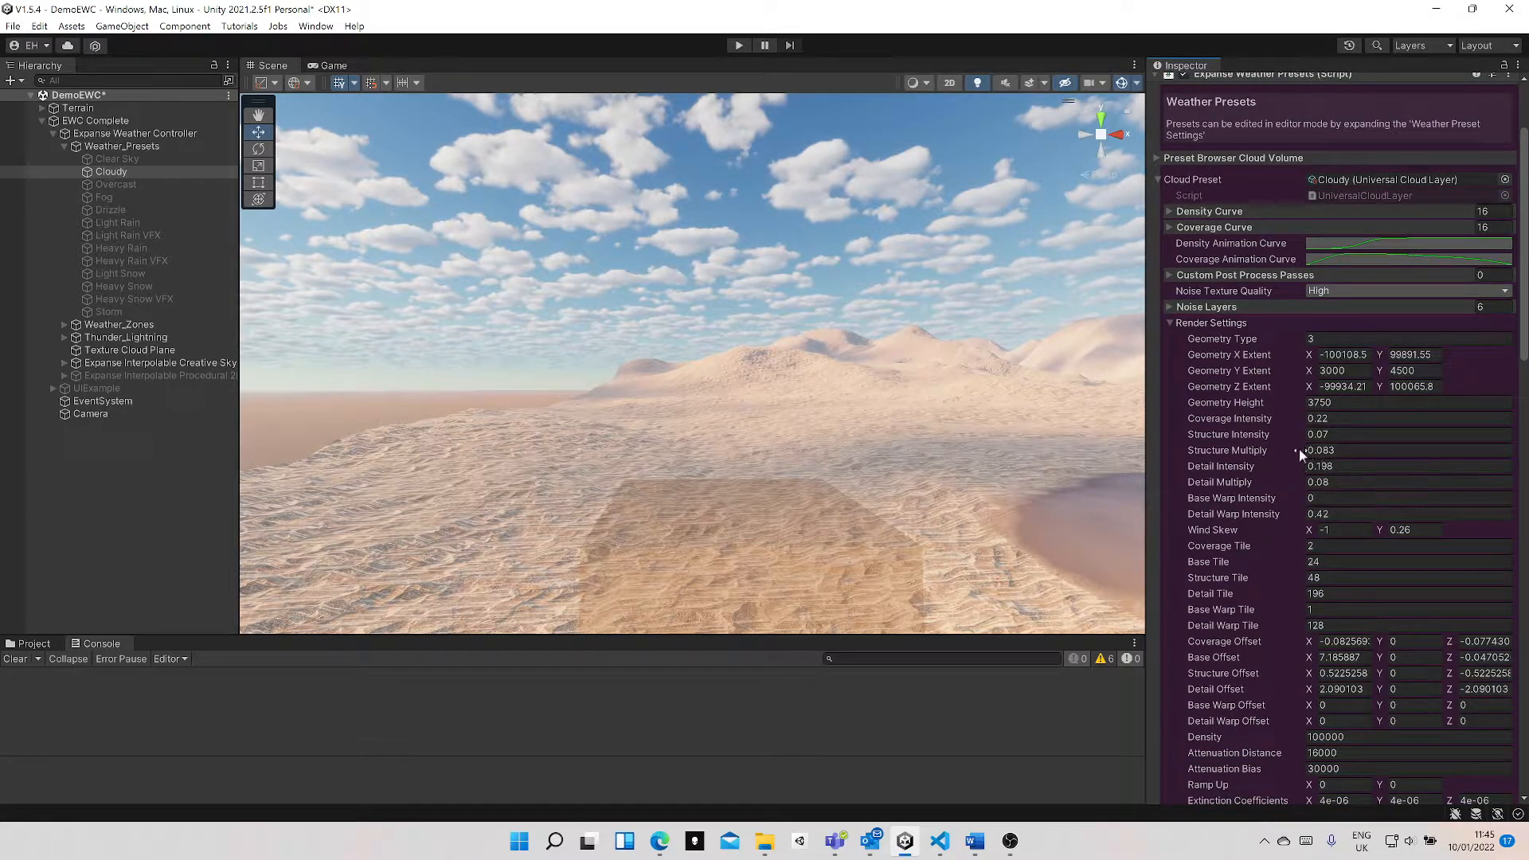
pyautogui.moveTo(1298, 449); pyautogui.dragTo(1303, 451)
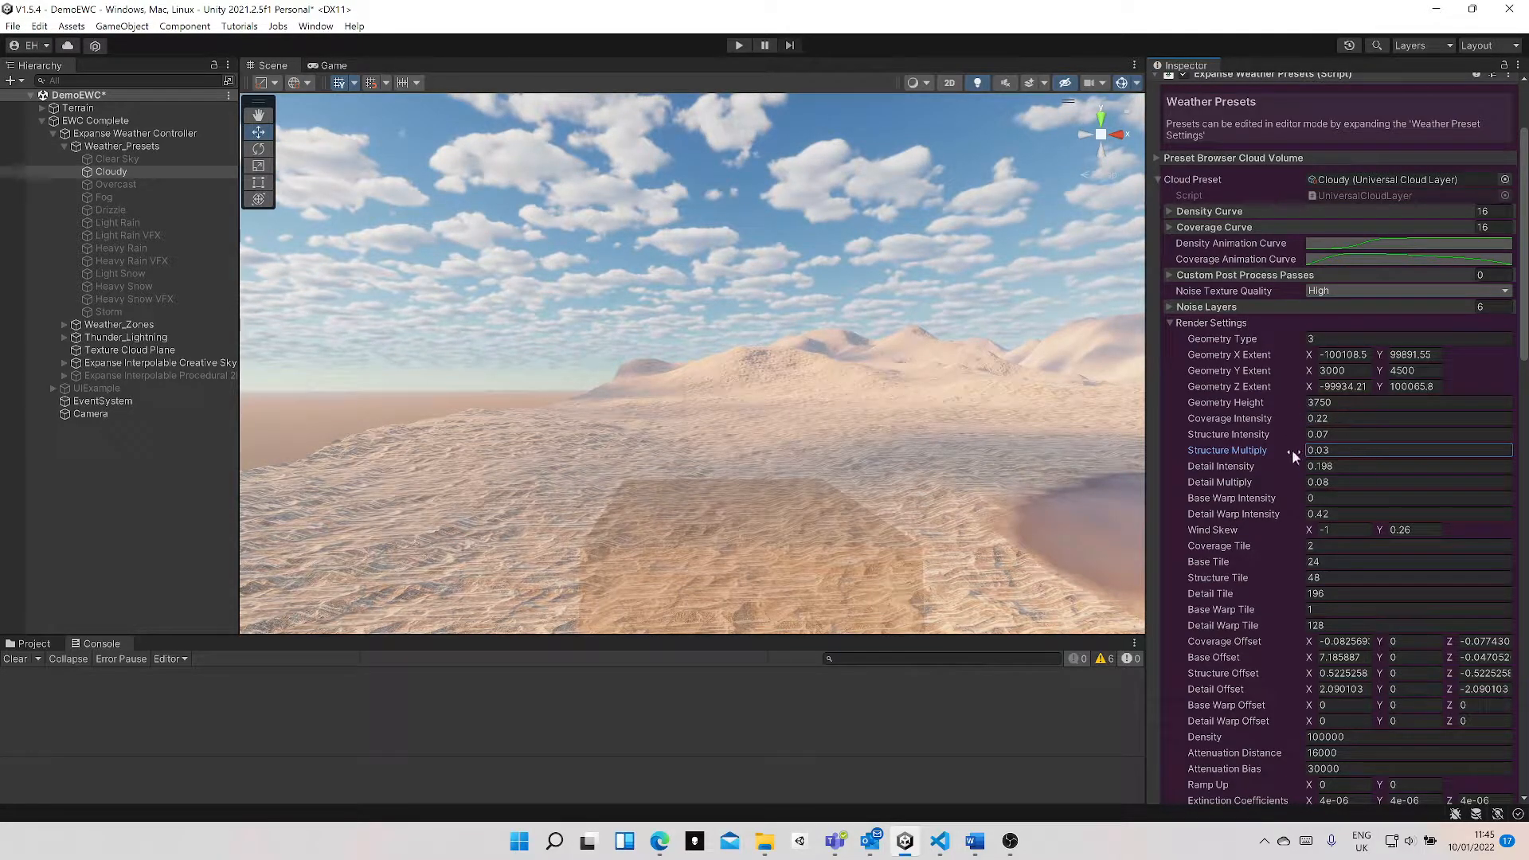
# - Review the remaining render settings, collapse them, and deactivate the Cloudy preset
pyautogui.scroll(-4, 1299, 508)
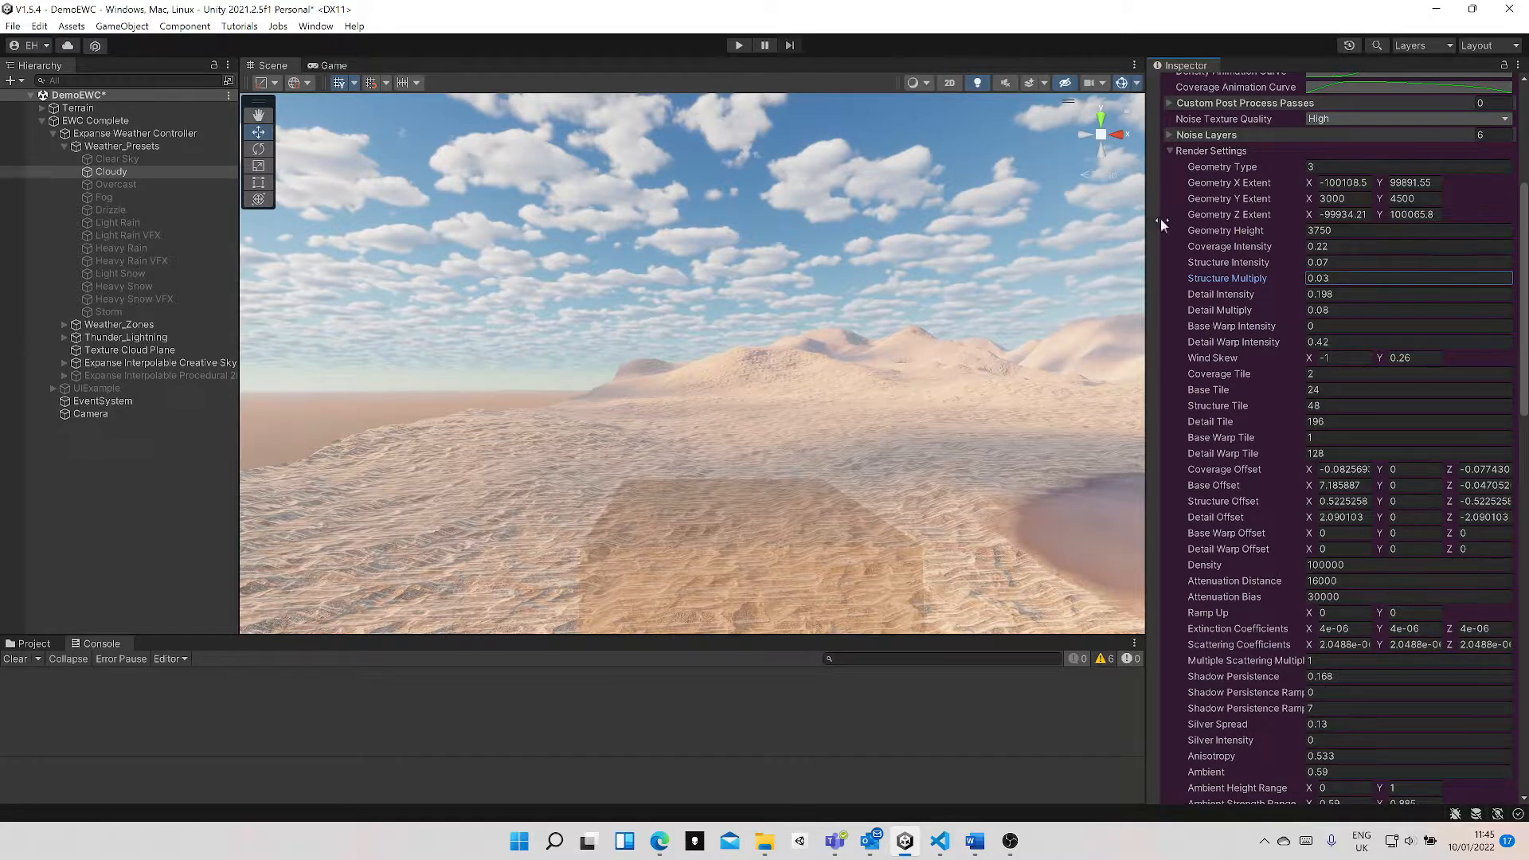
pyautogui.scroll(-2, 1269, 673)
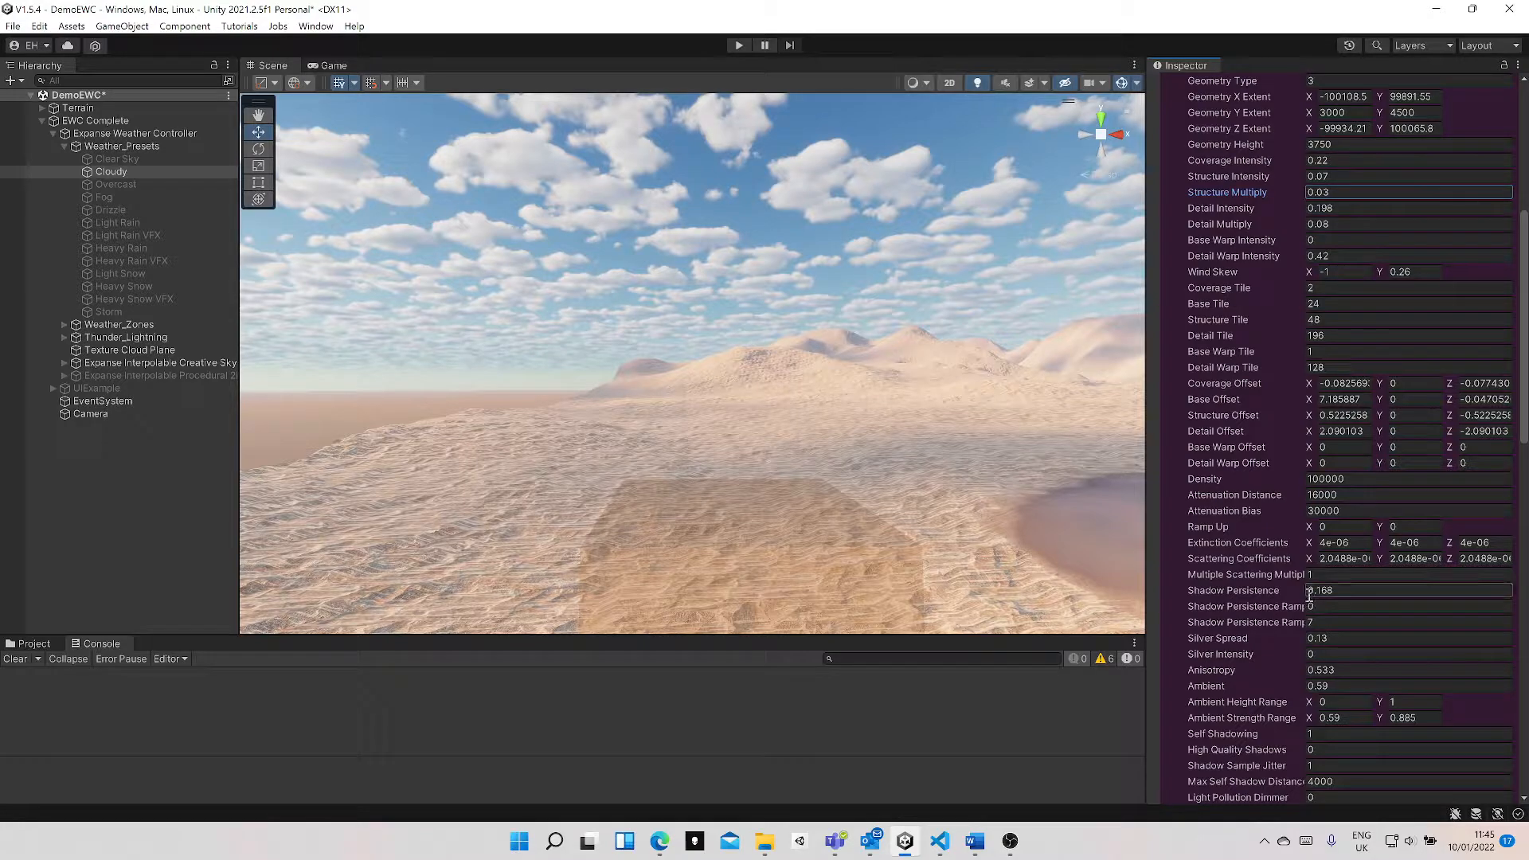
pyautogui.scroll(5, 1308, 593)
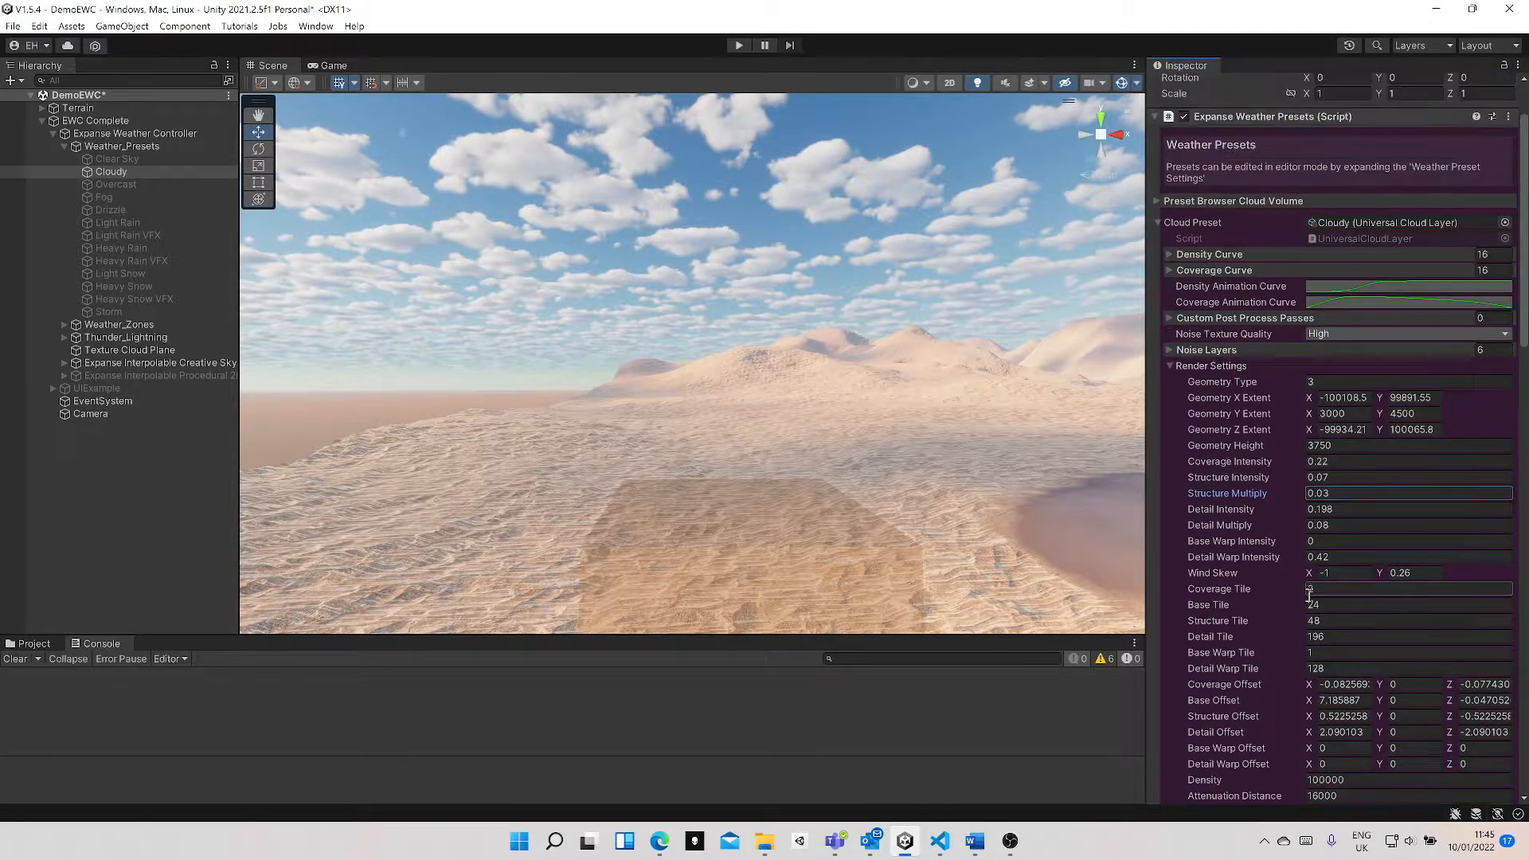
pyautogui.click(1169, 365)
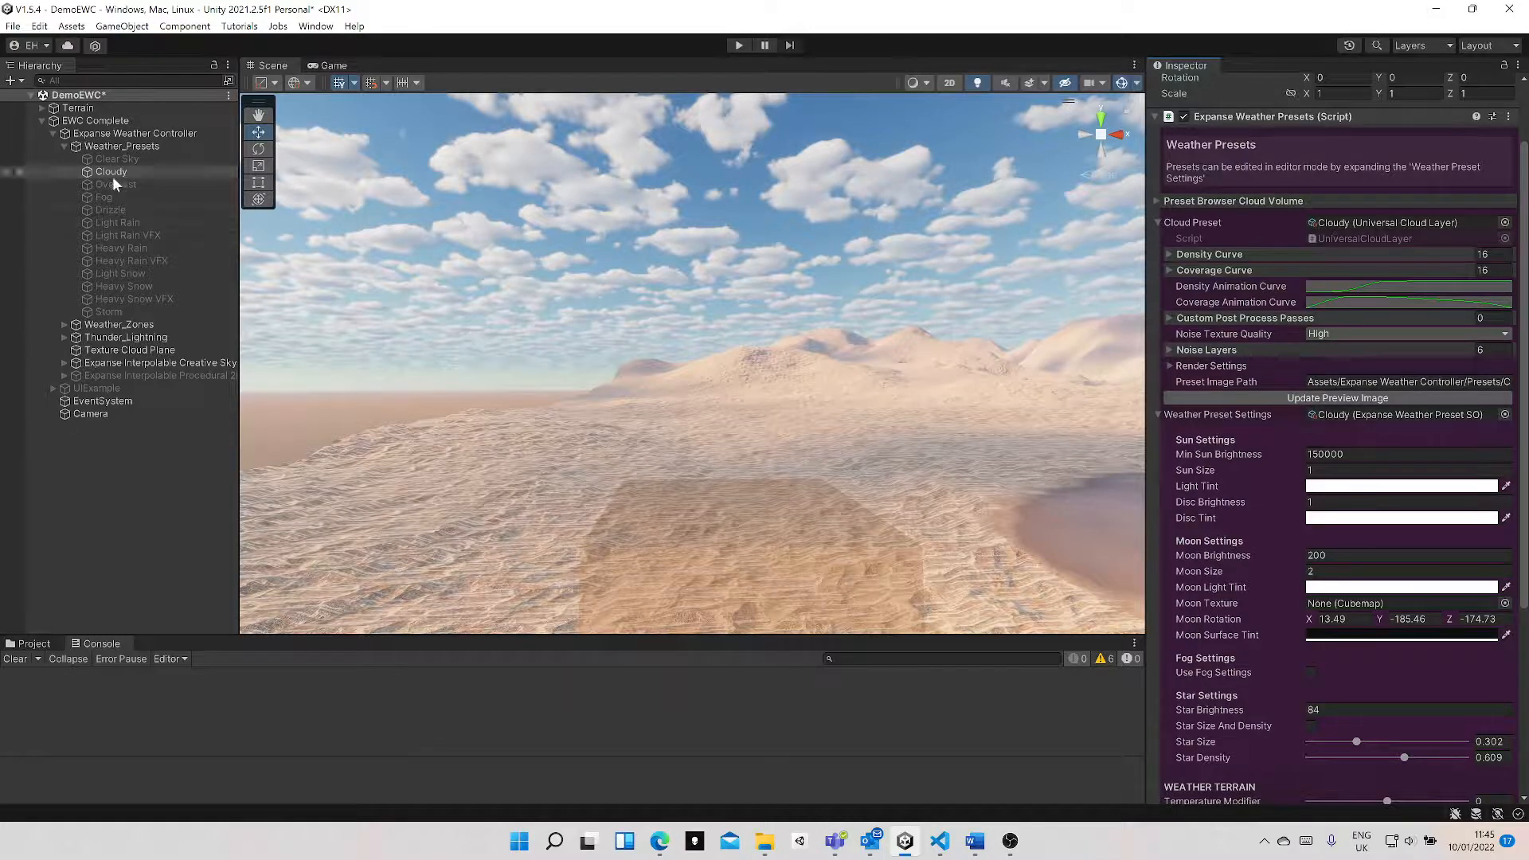
pyautogui.scroll(2, 1276, 253)
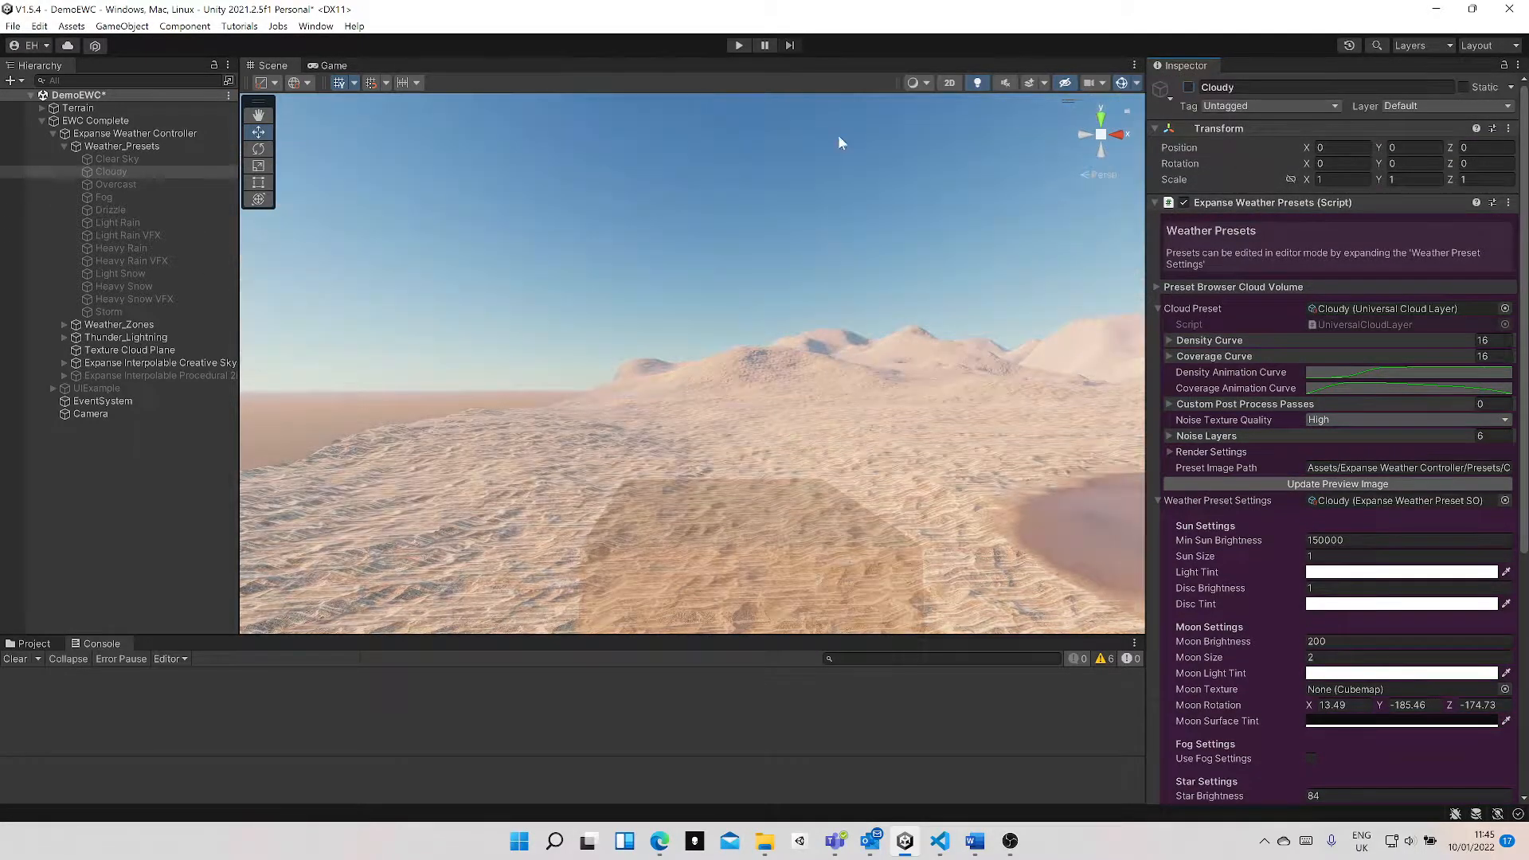
# - Switch the Expanse Weather Controller to the 2D cloud plane and enable its 2D cloud plane interpolator
pyautogui.click(193, 147)
pyautogui.click(179, 136)
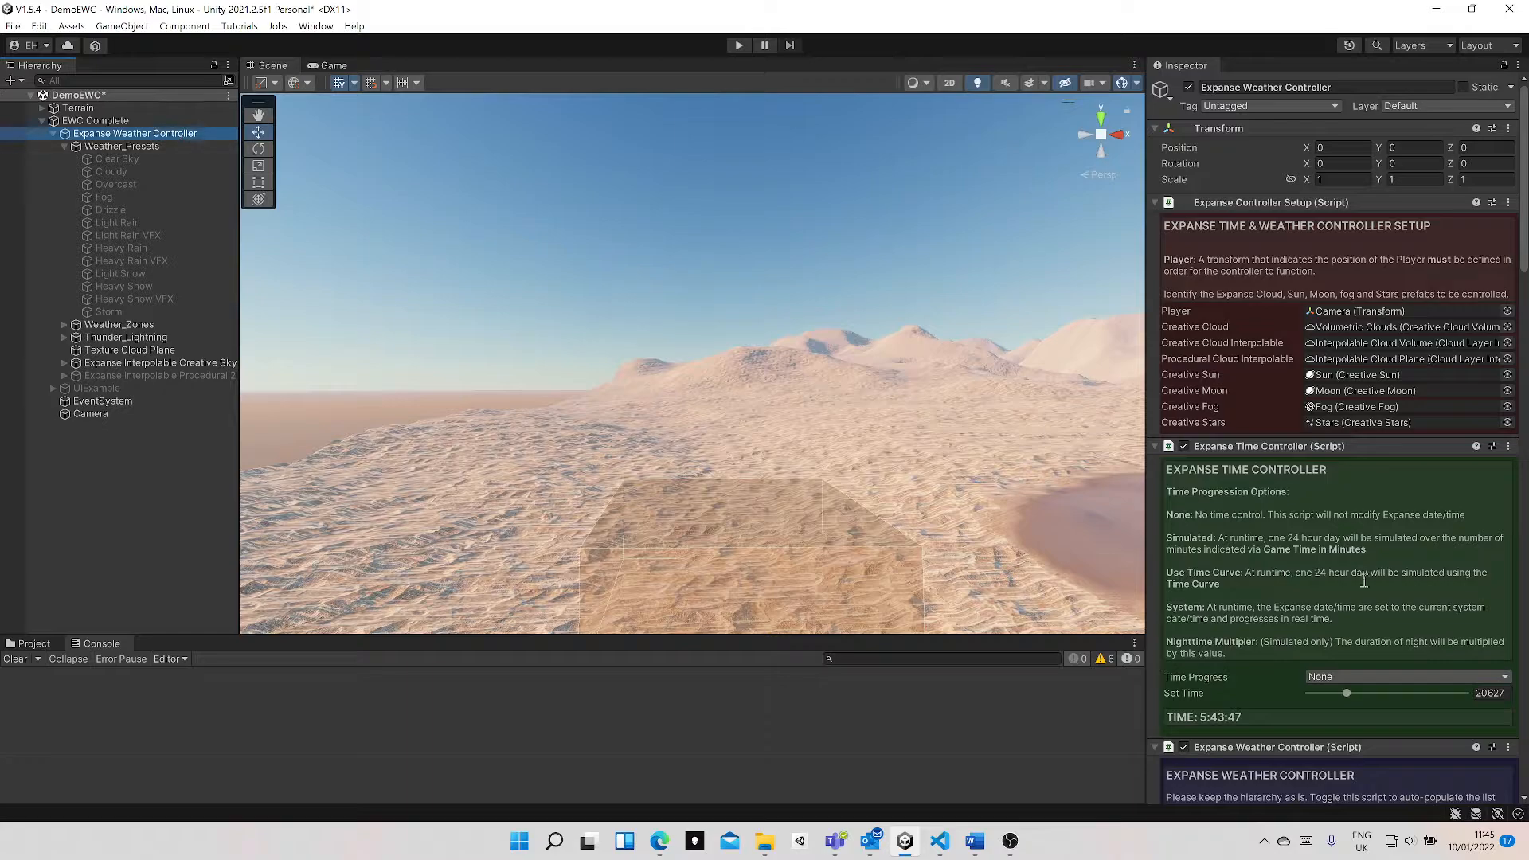
pyautogui.scroll(-10, 1363, 604)
pyautogui.scroll(10, 1364, 604)
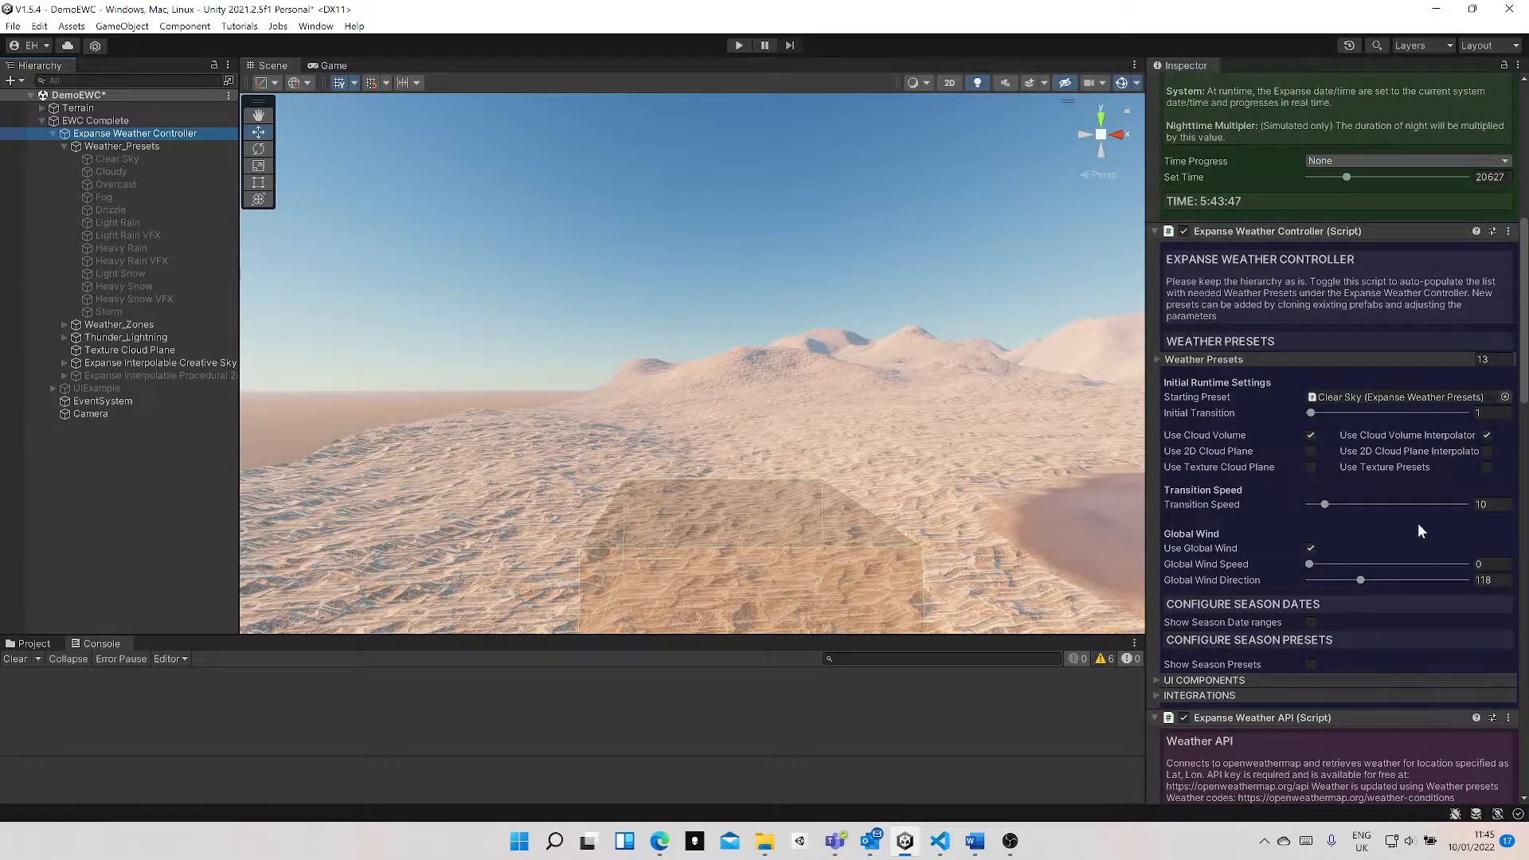
pyautogui.click(1311, 450)
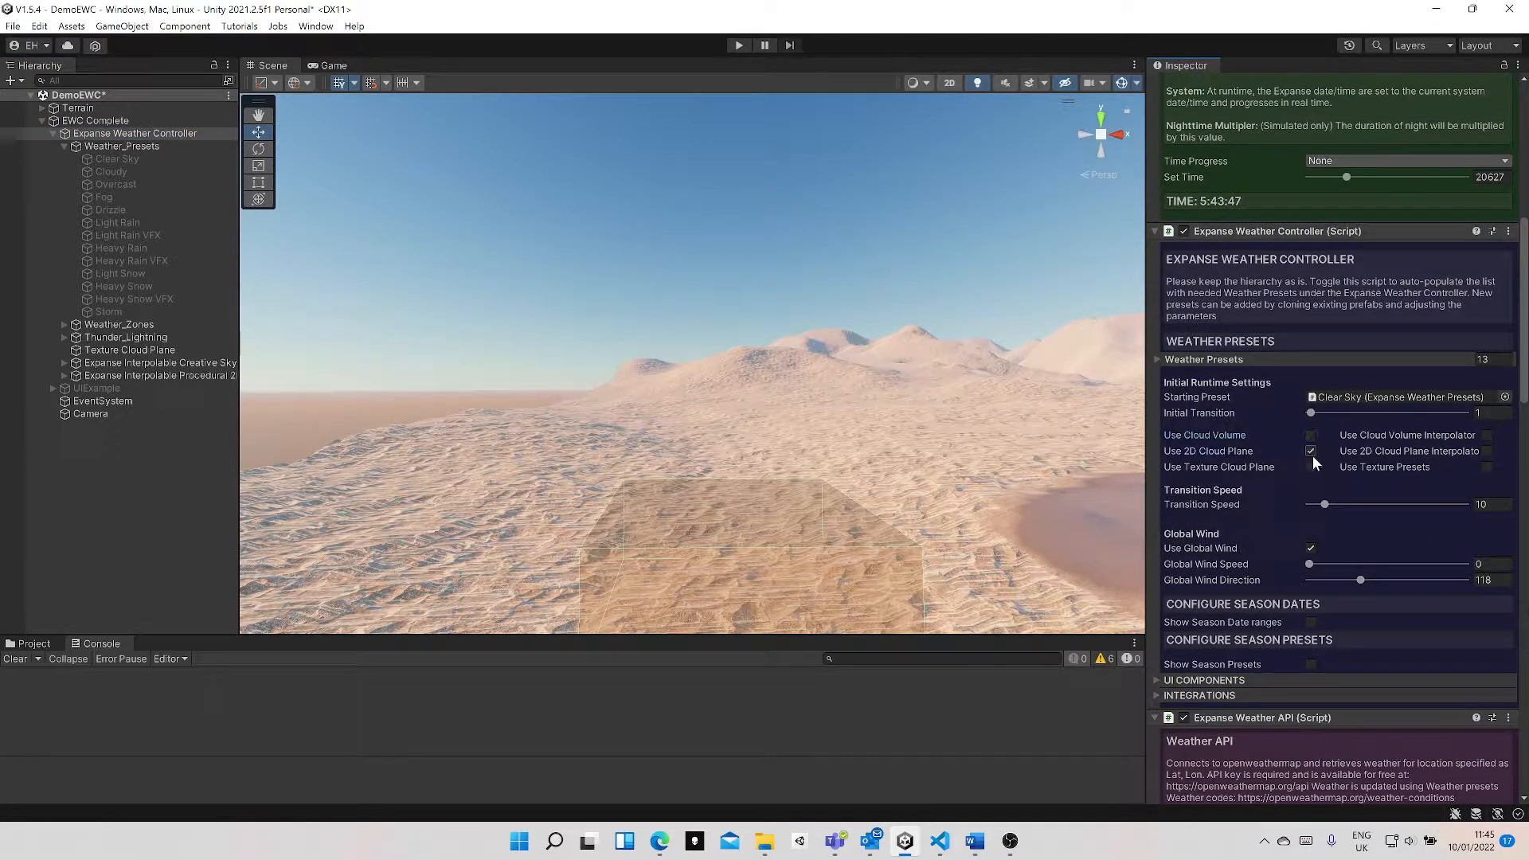
pyautogui.click(1487, 450)
# - Activate the Cloudy preset with the 2D cloud plane and tilt the scene view towards the sky
pyautogui.click(119, 173)
pyautogui.scroll(6, 1307, 318)
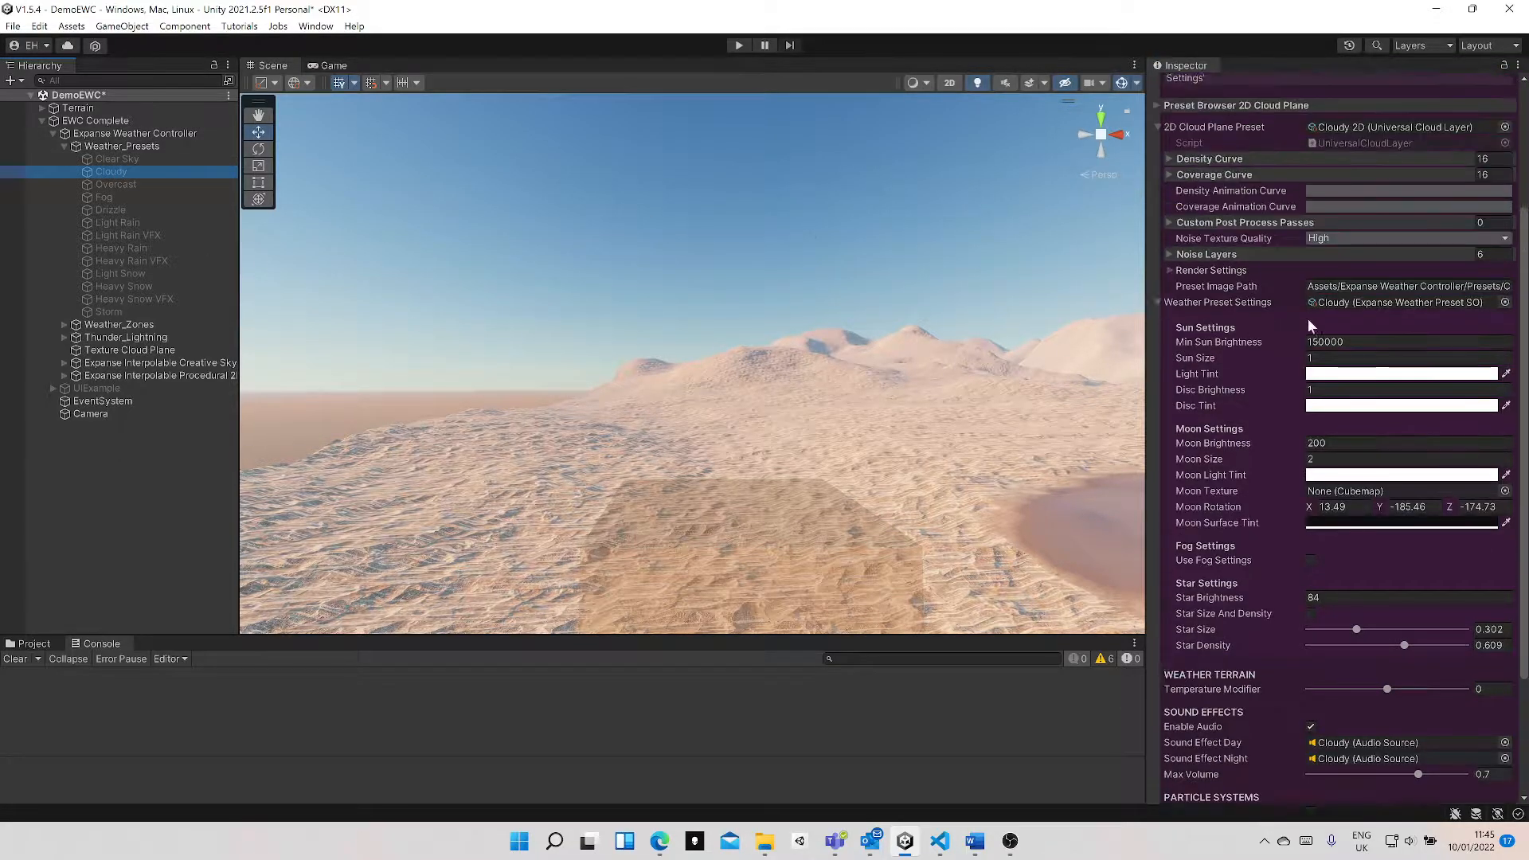
pyautogui.click(1189, 85)
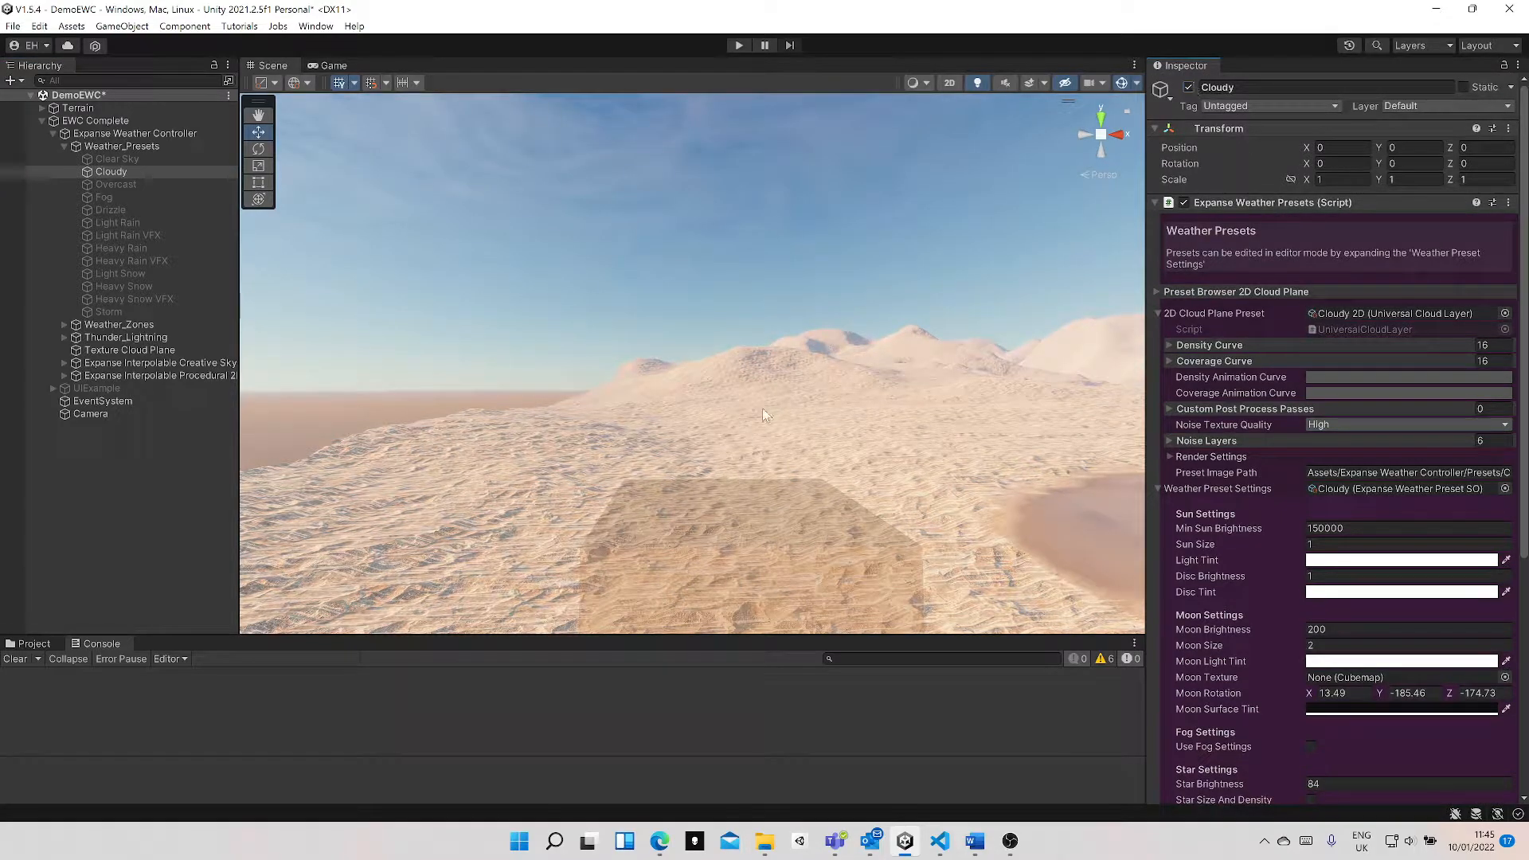
pyautogui.moveTo(762, 407); pyautogui.dragTo(700, 368, button='right')
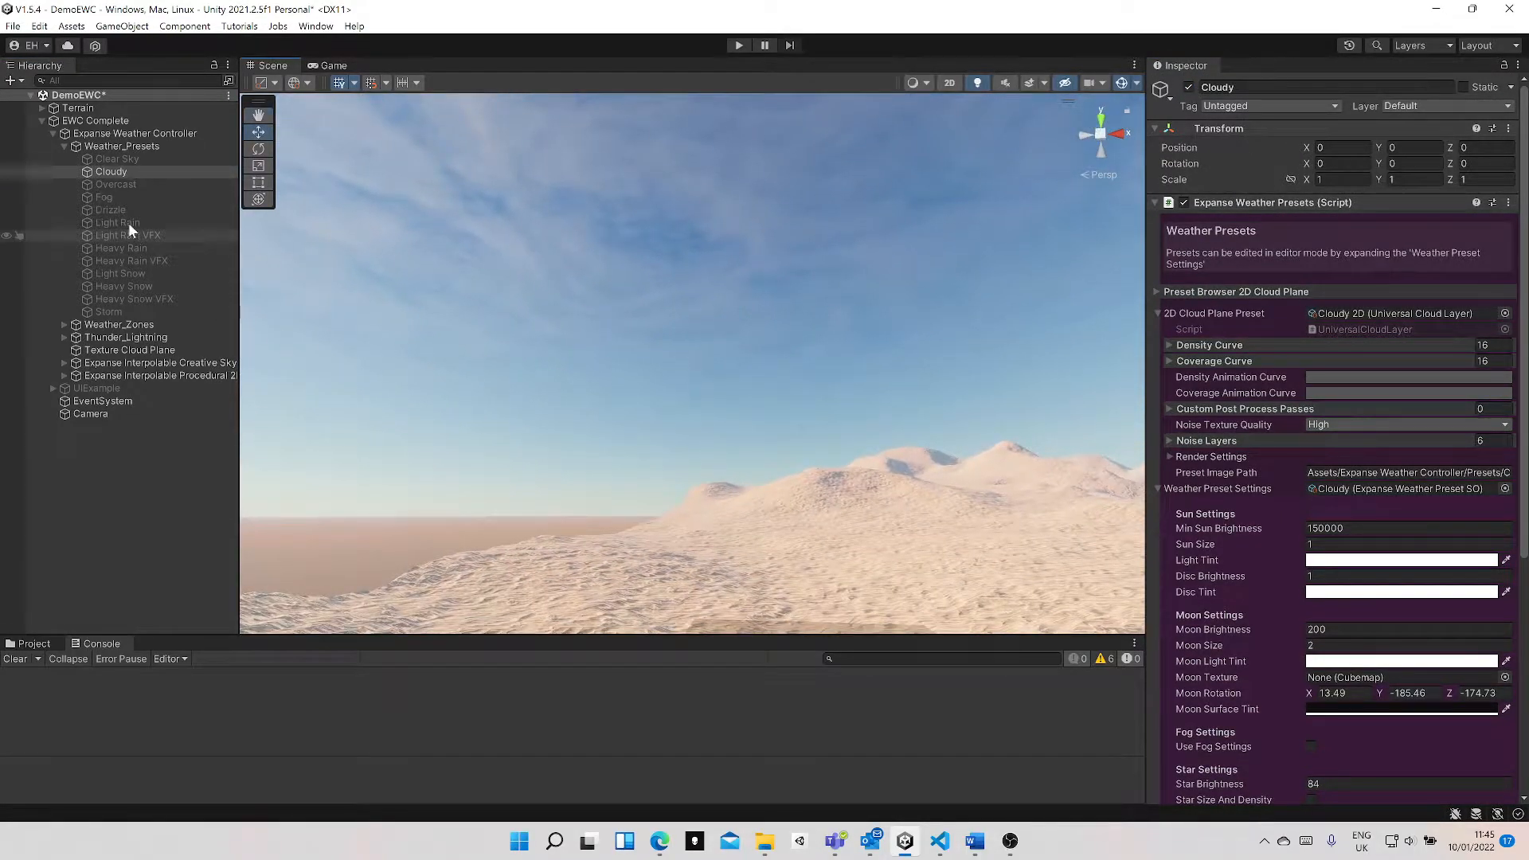
# - Try an Ambient value of 1 in the Cloudy 2D preset's render settings, reset it to 0, and collapse the settings
pyautogui.click(1169, 457)
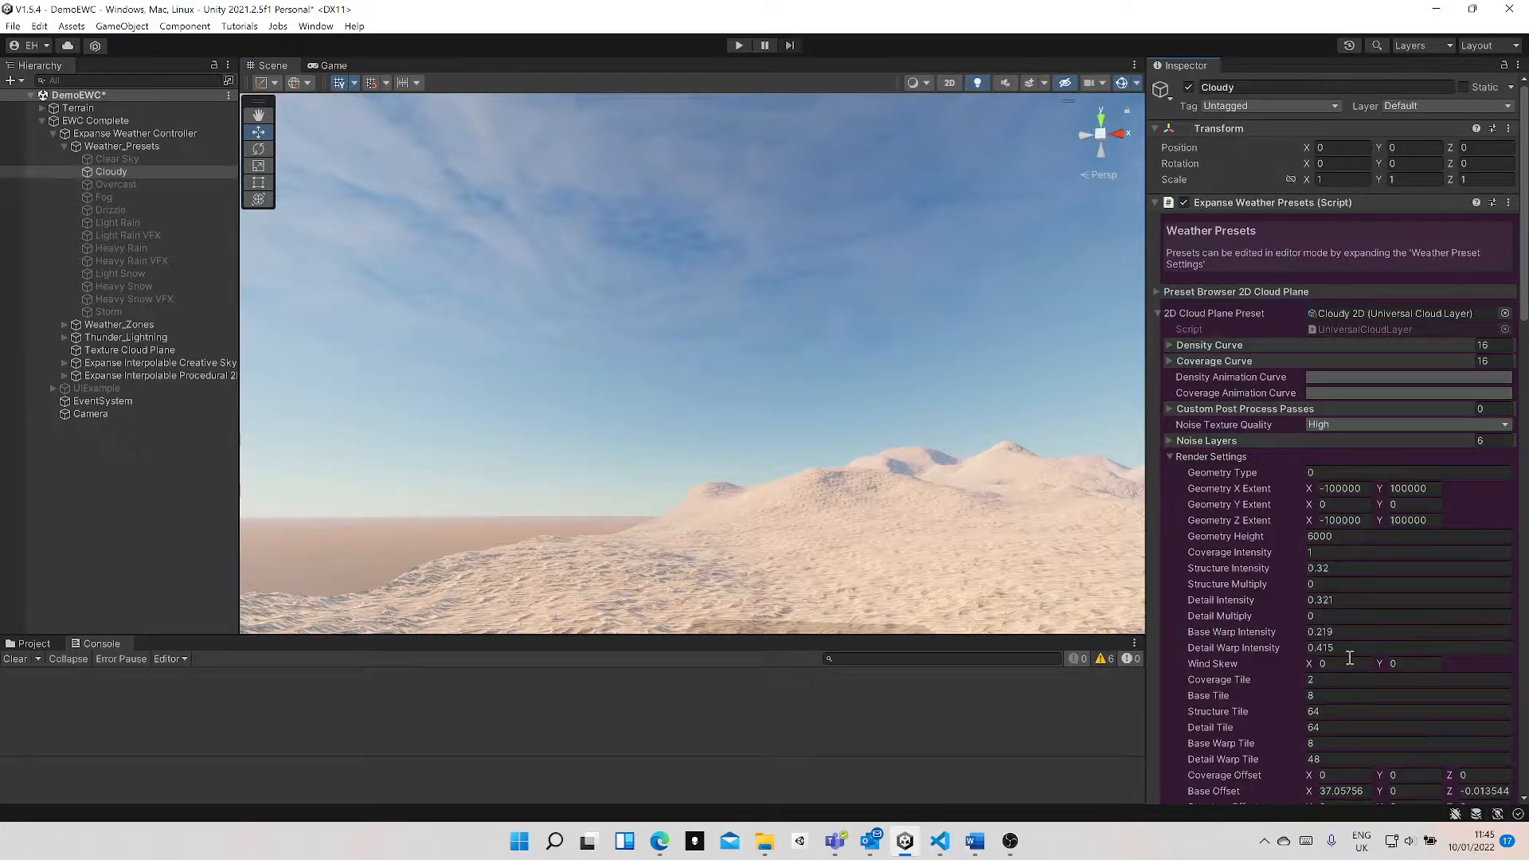
pyautogui.scroll(-4, 1273, 525)
pyautogui.scroll(-6, 1283, 597)
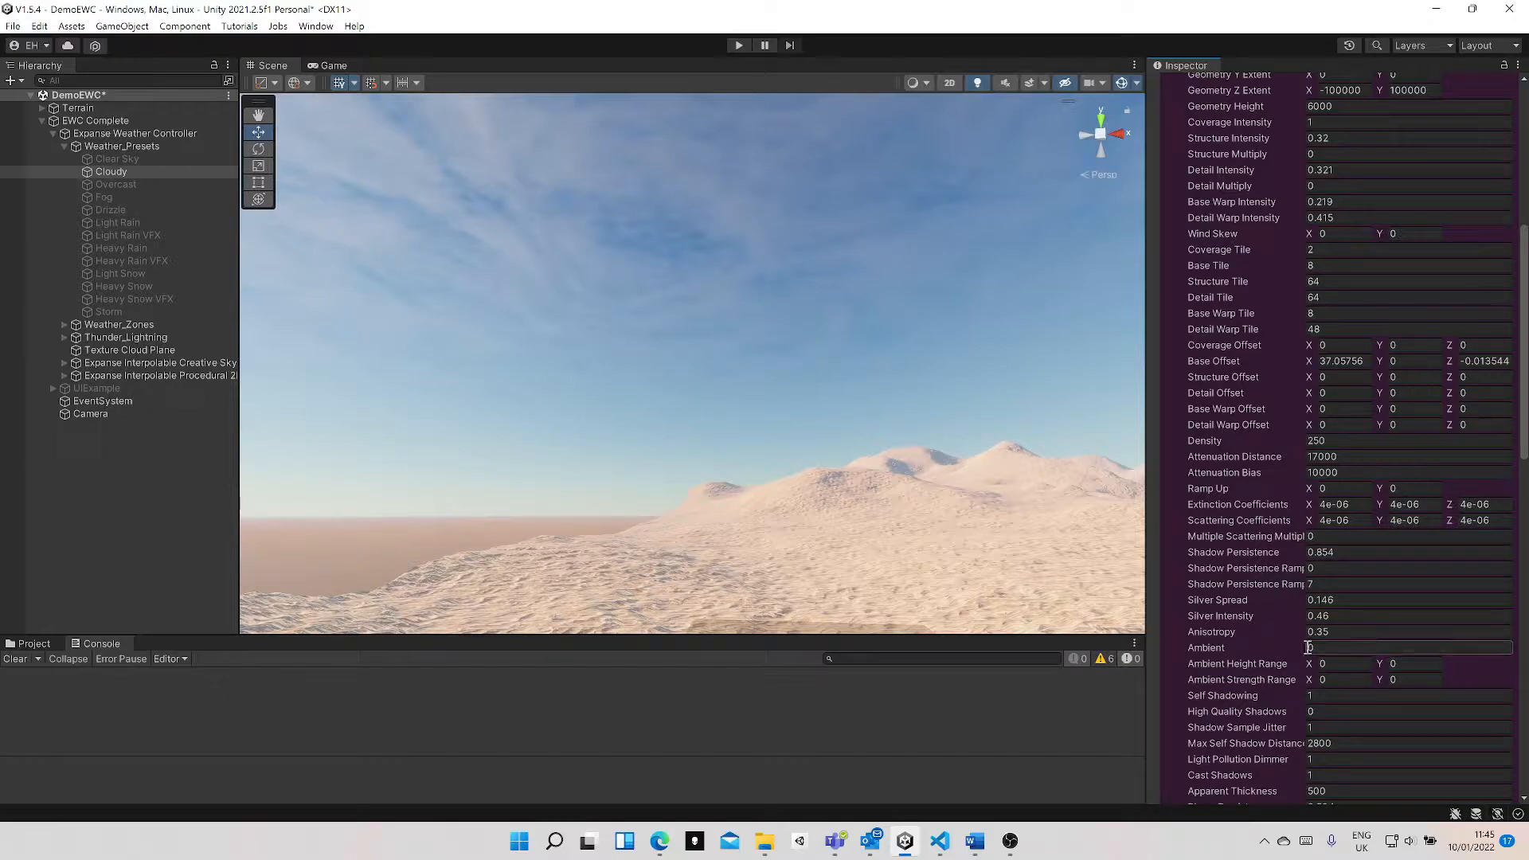
pyautogui.moveTo(1299, 647); pyautogui.dragTo(1329, 657)
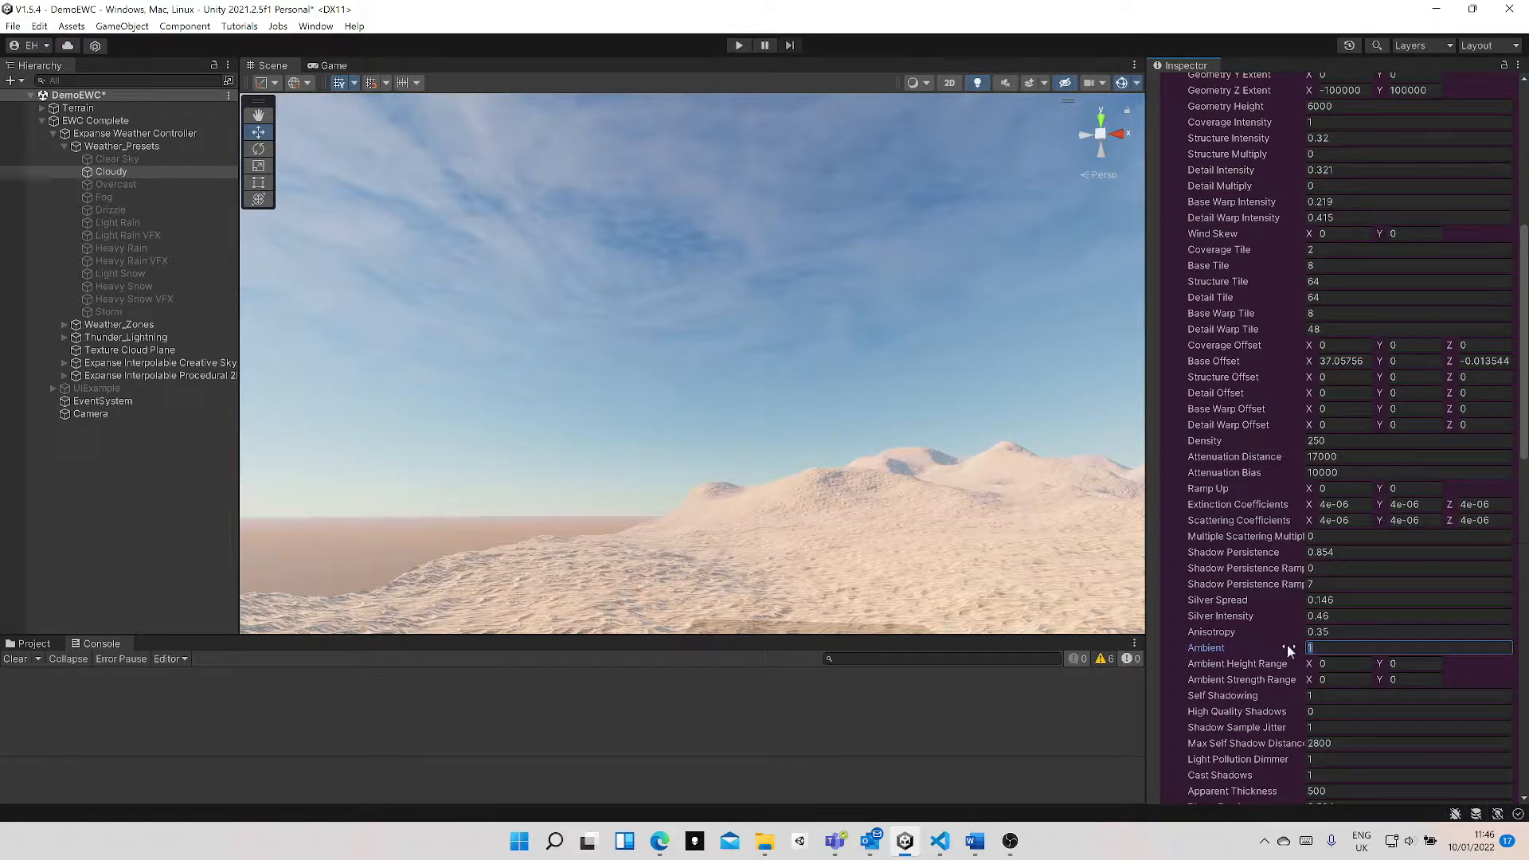
pyautogui.write('0')
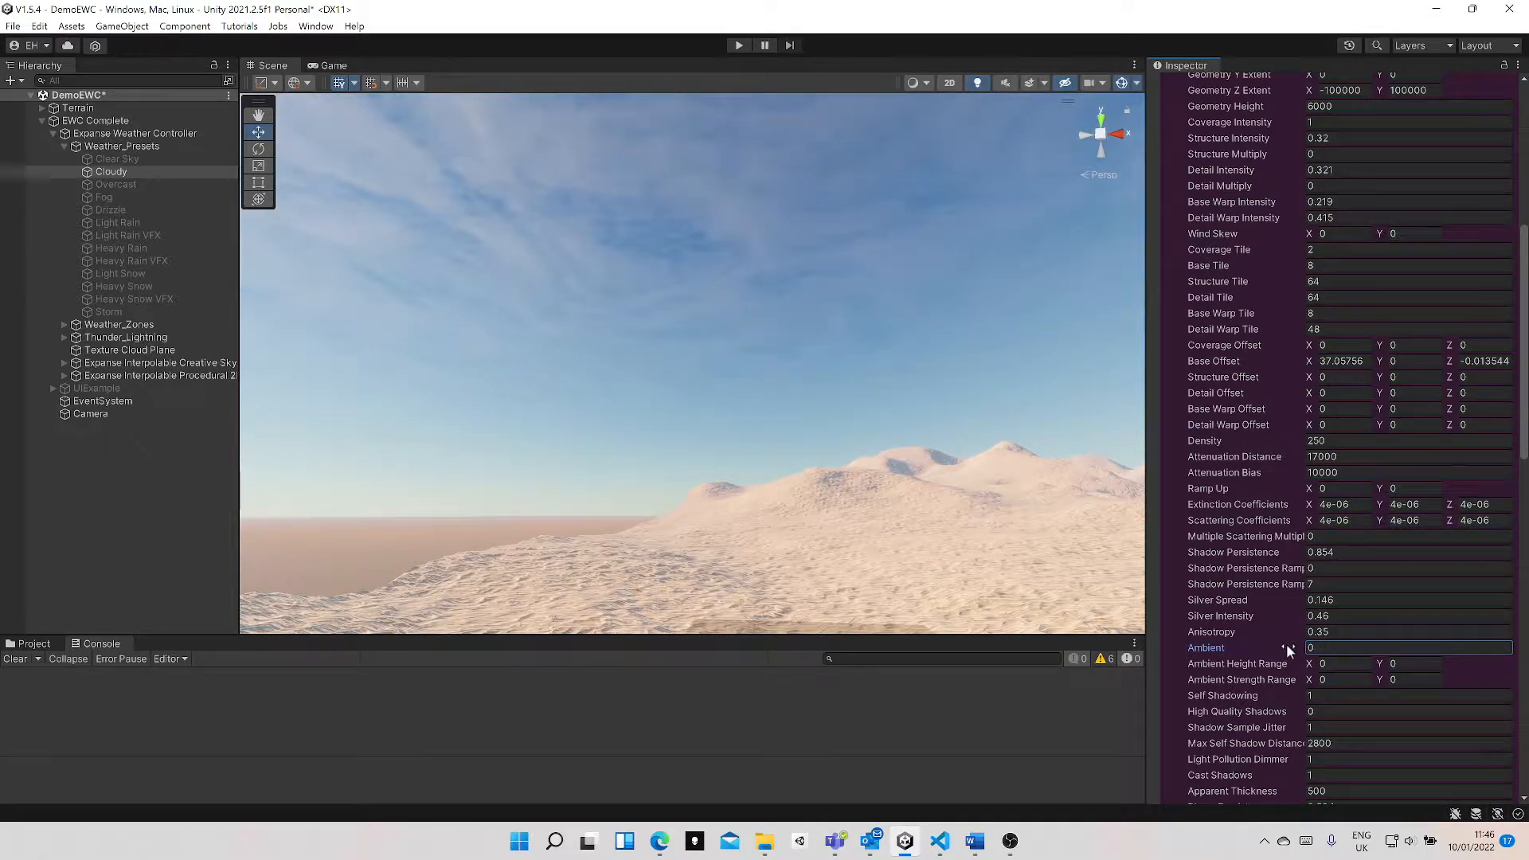
pyautogui.scroll(10, 1288, 492)
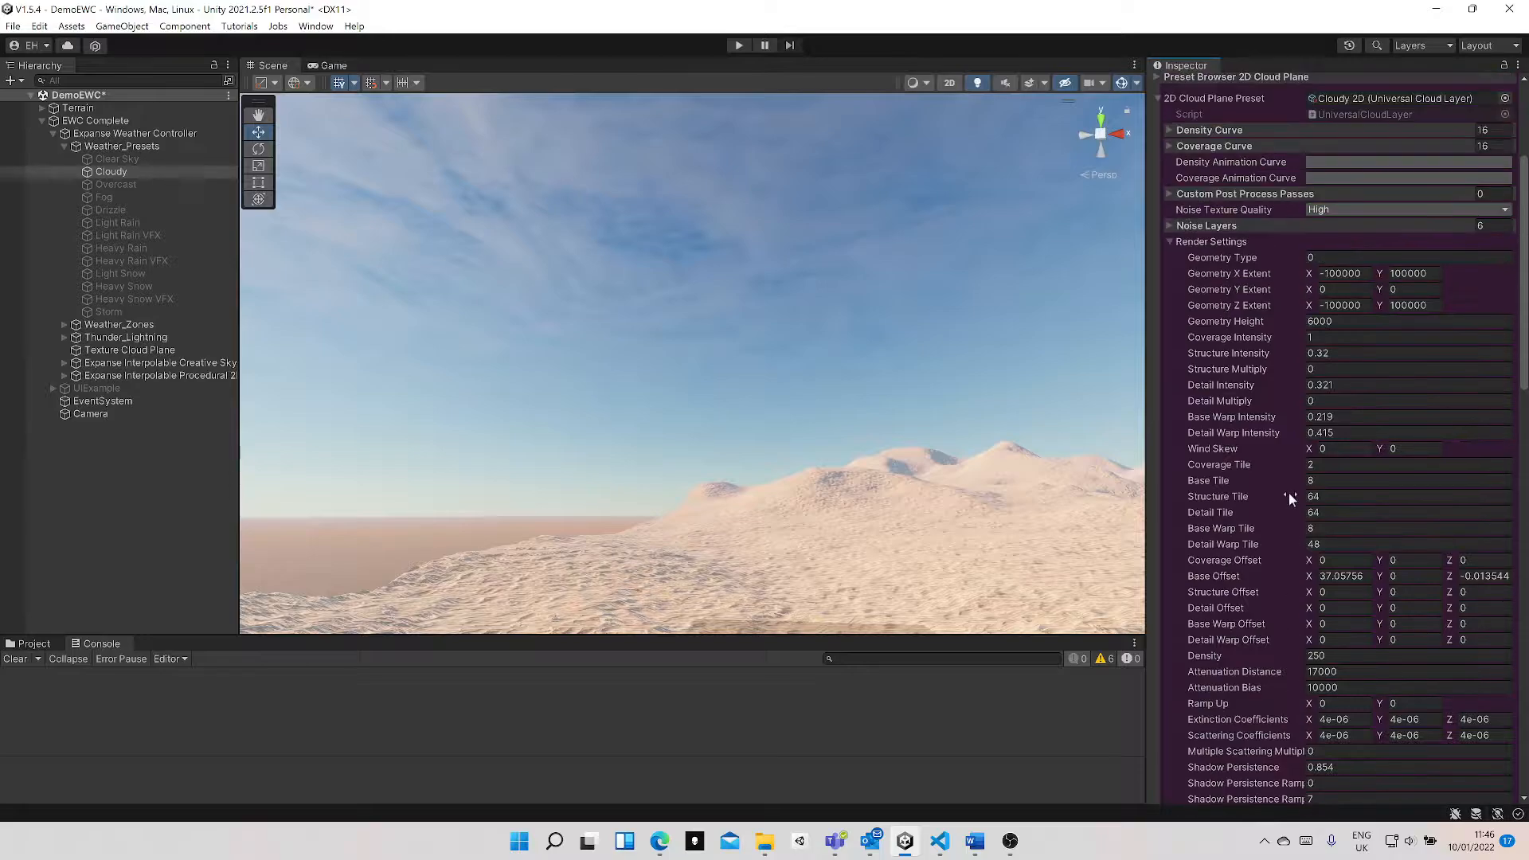
pyautogui.click(1169, 454)
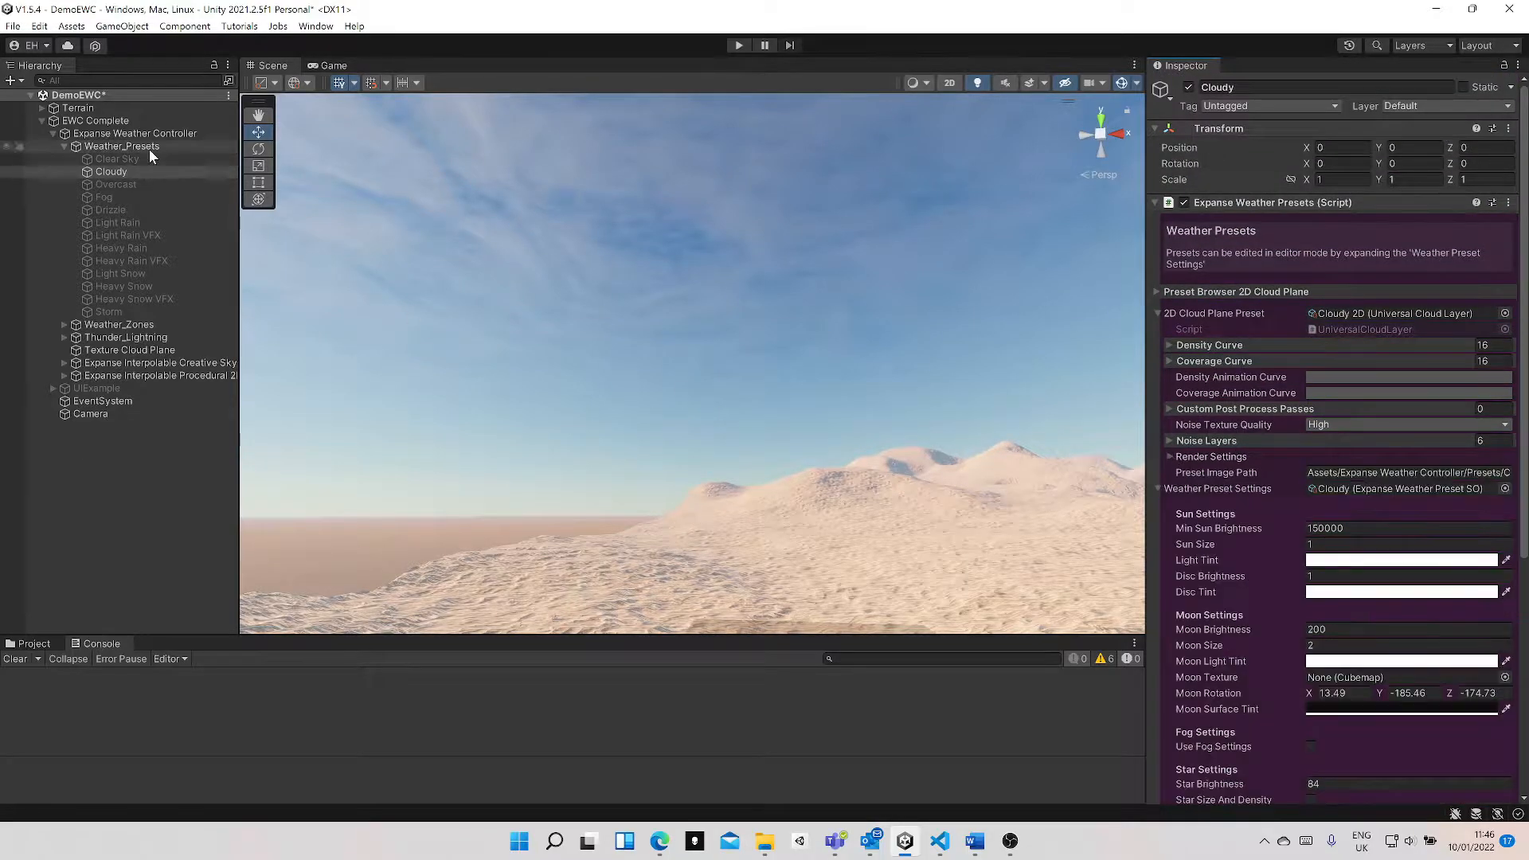
# - Disable the 2D cloud plane interpolator on the Expanse Weather Controller, leaving the 2D cloud plane enabled
pyautogui.click(116, 262)
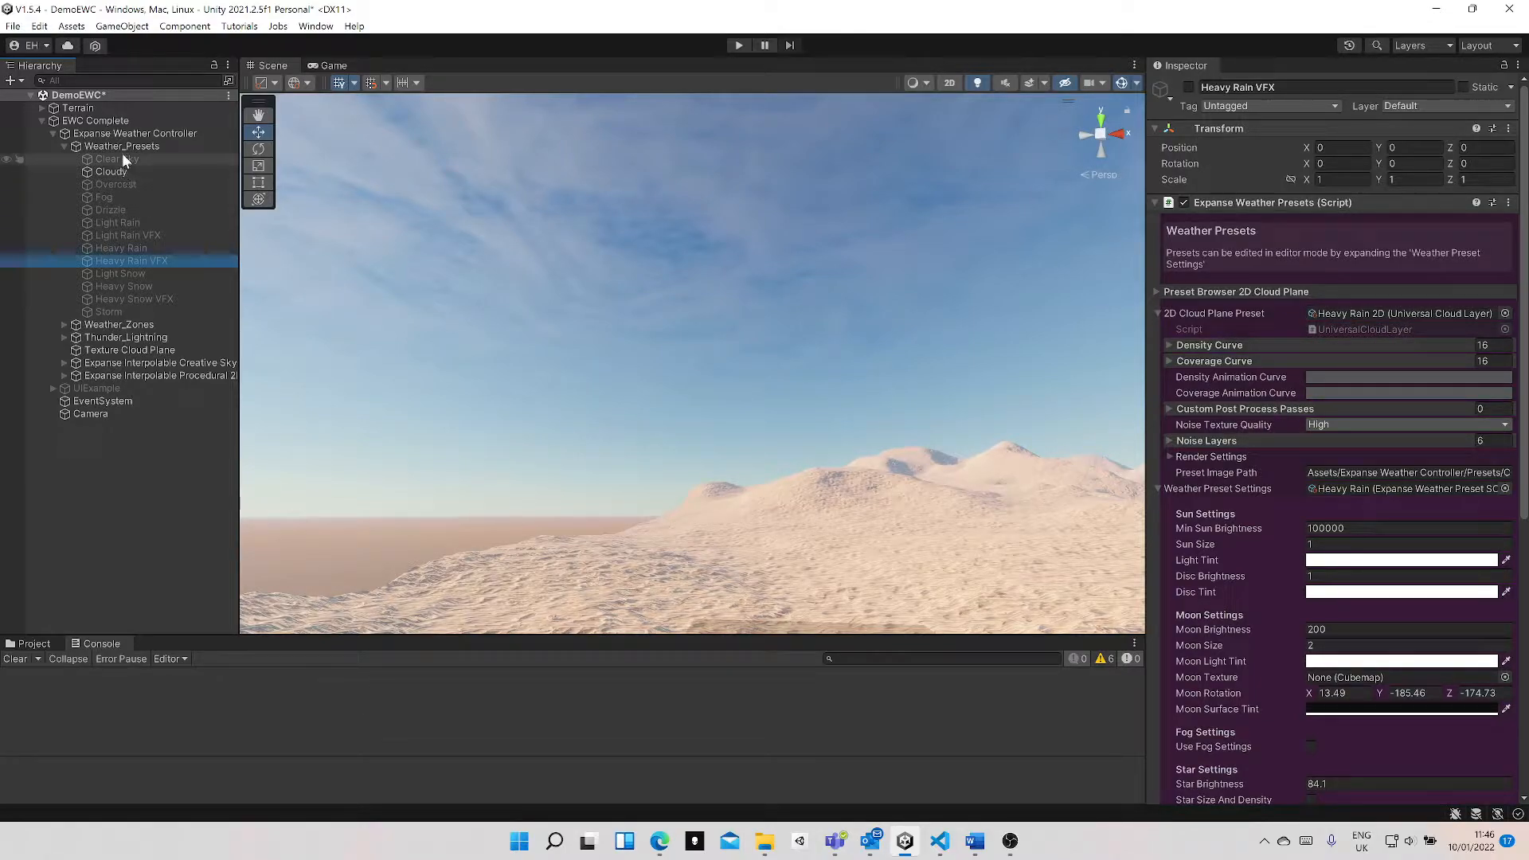
pyautogui.click(119, 133)
pyautogui.scroll(-15, 1332, 501)
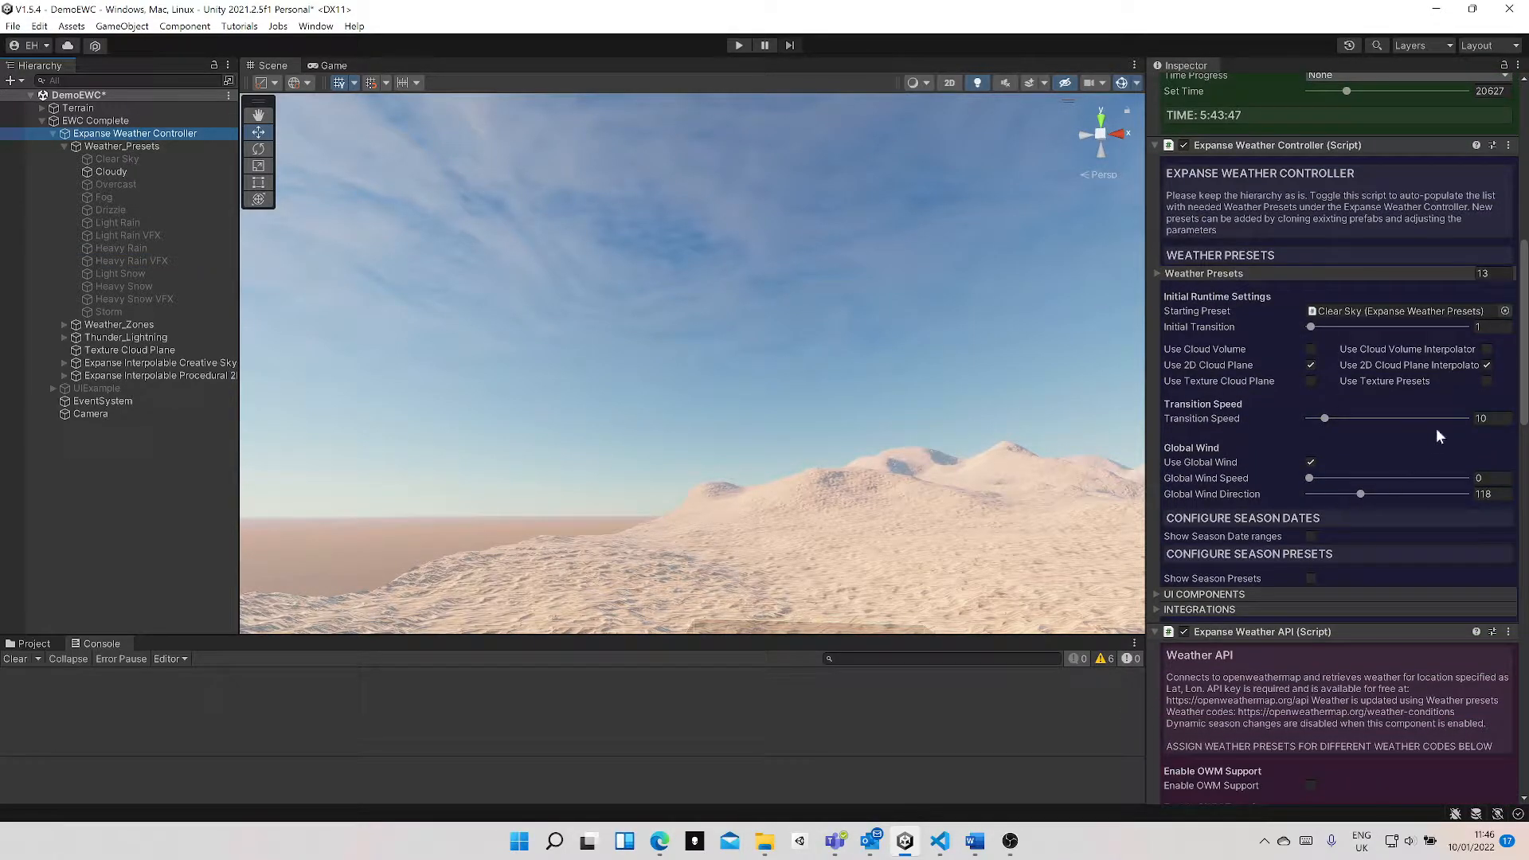
pyautogui.click(1486, 366)
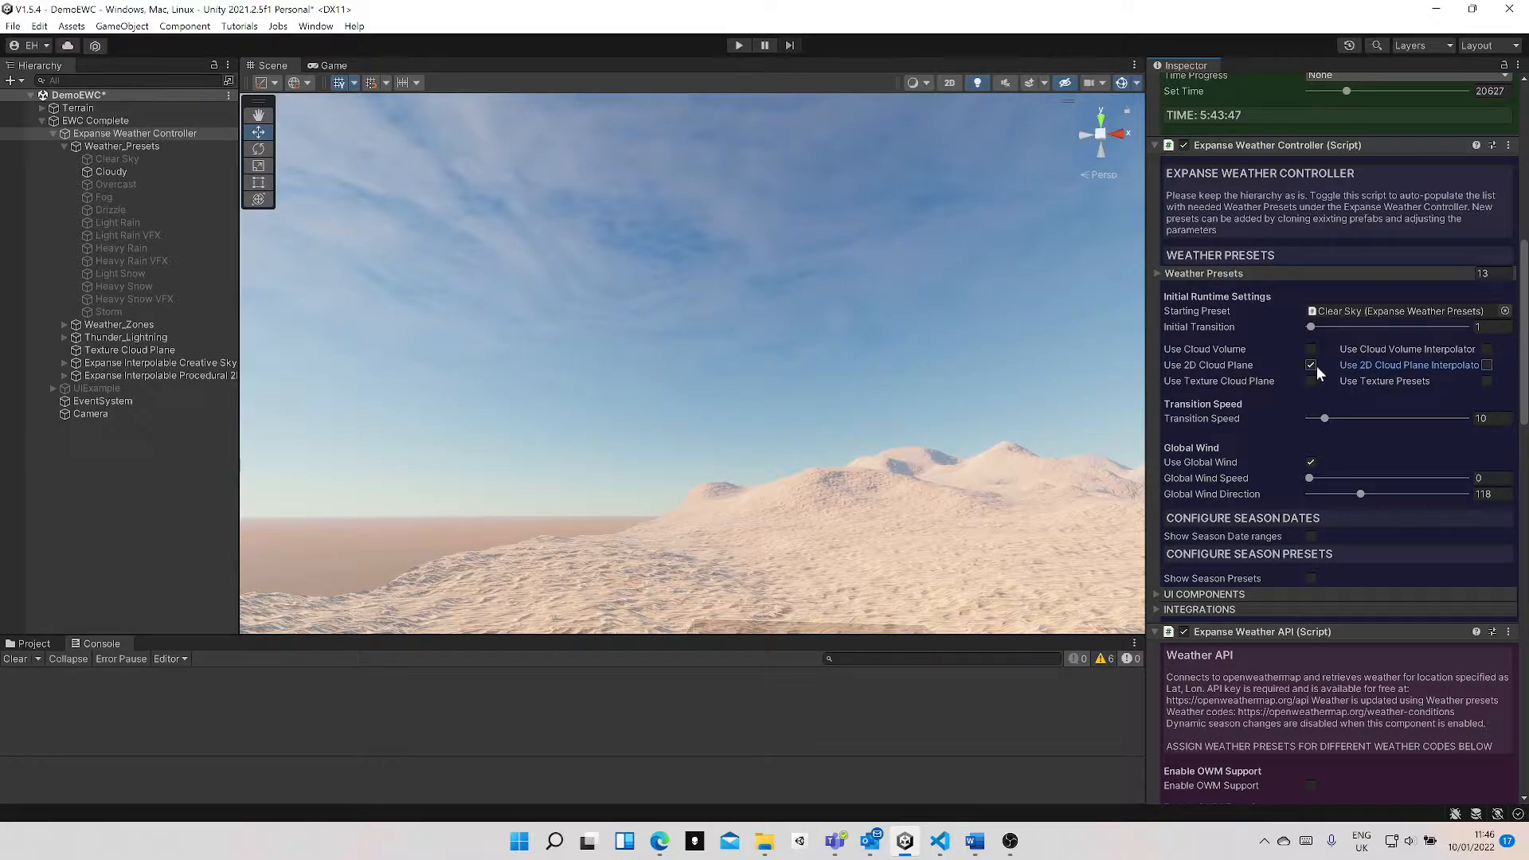
# - Lower the Cloudy preset's Proc Cloud Coverage to about 0.913 in its procedural cloud plane settings
pyautogui.click(171, 170)
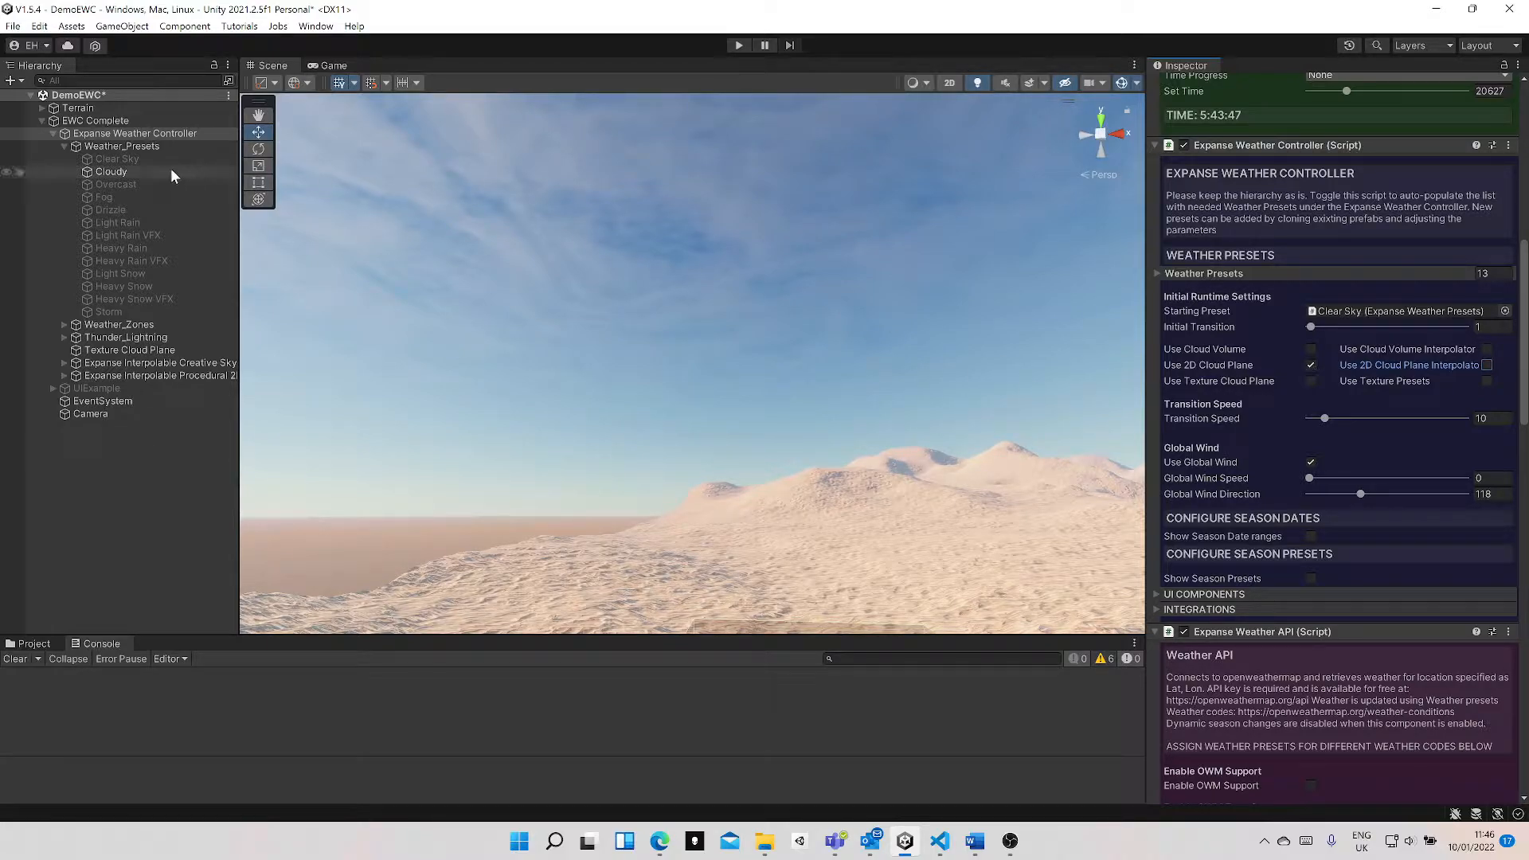
pyautogui.scroll(5, 1430, 510)
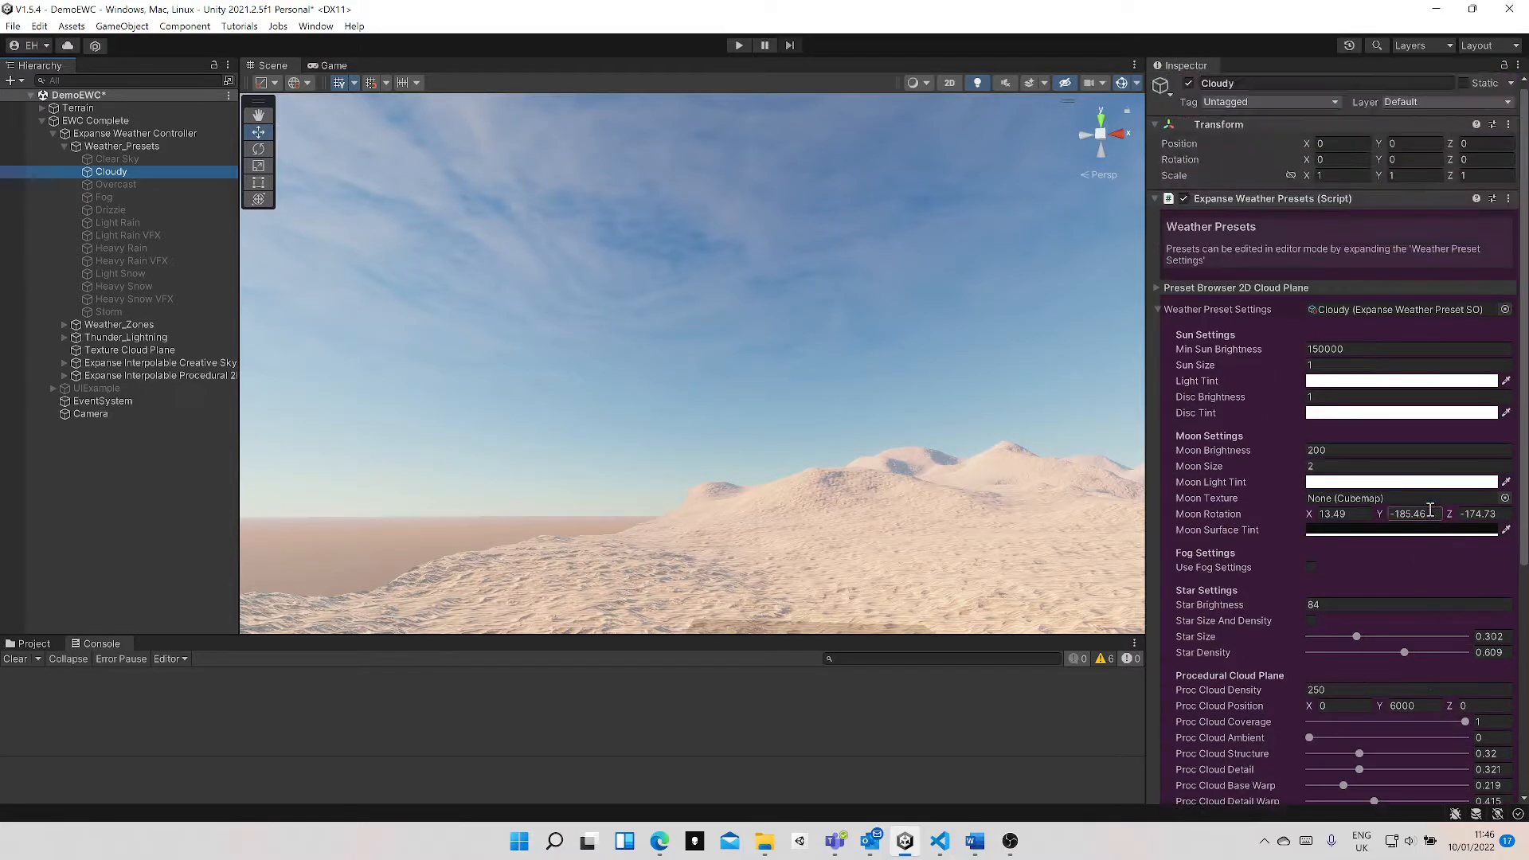
pyautogui.scroll(-10, 1429, 510)
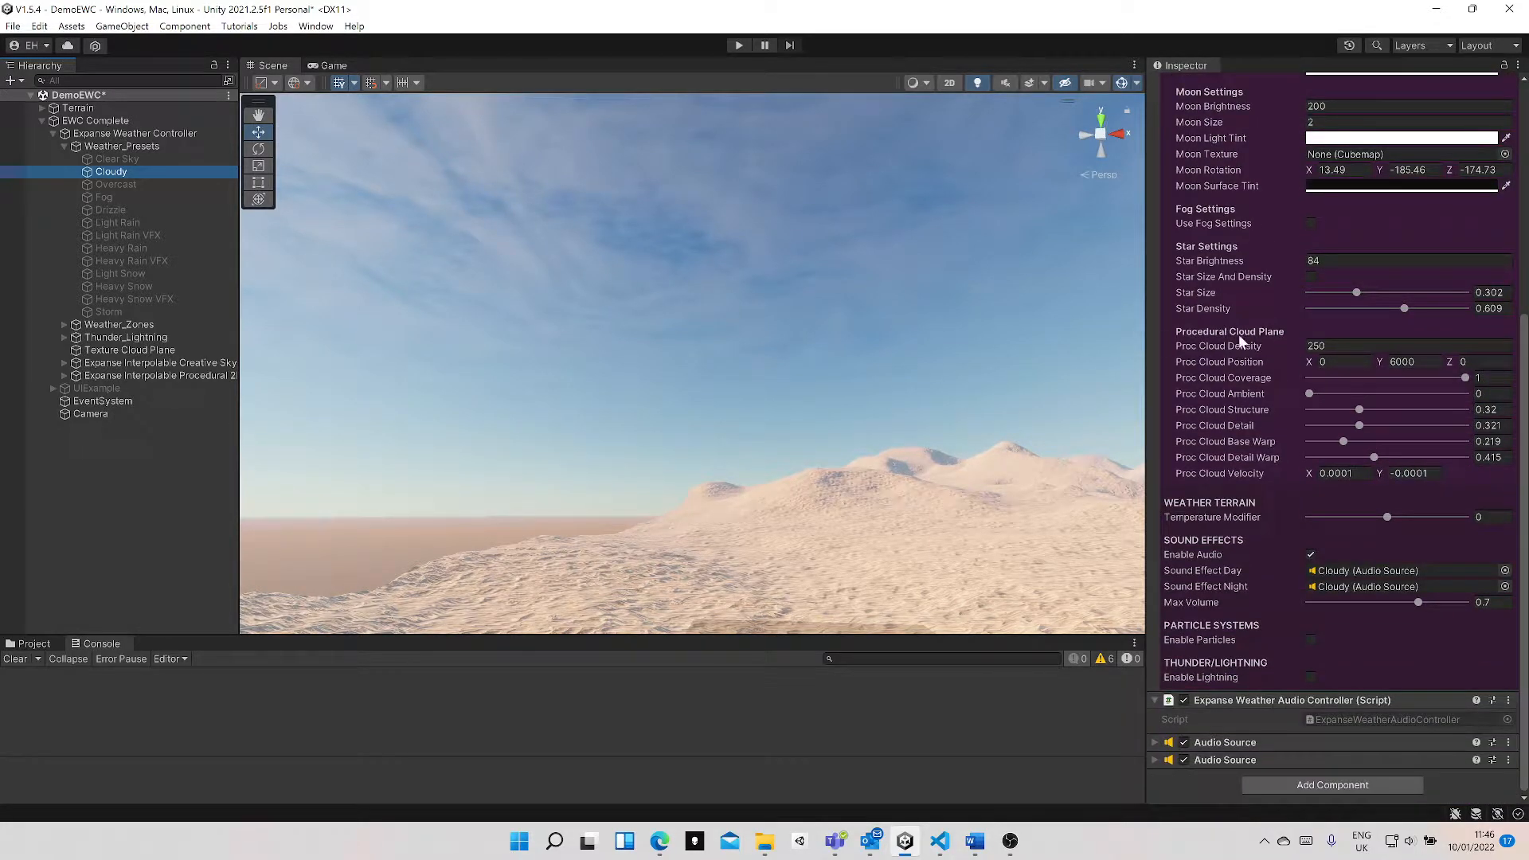
pyautogui.moveTo(1460, 377); pyautogui.dragTo(1431, 391)
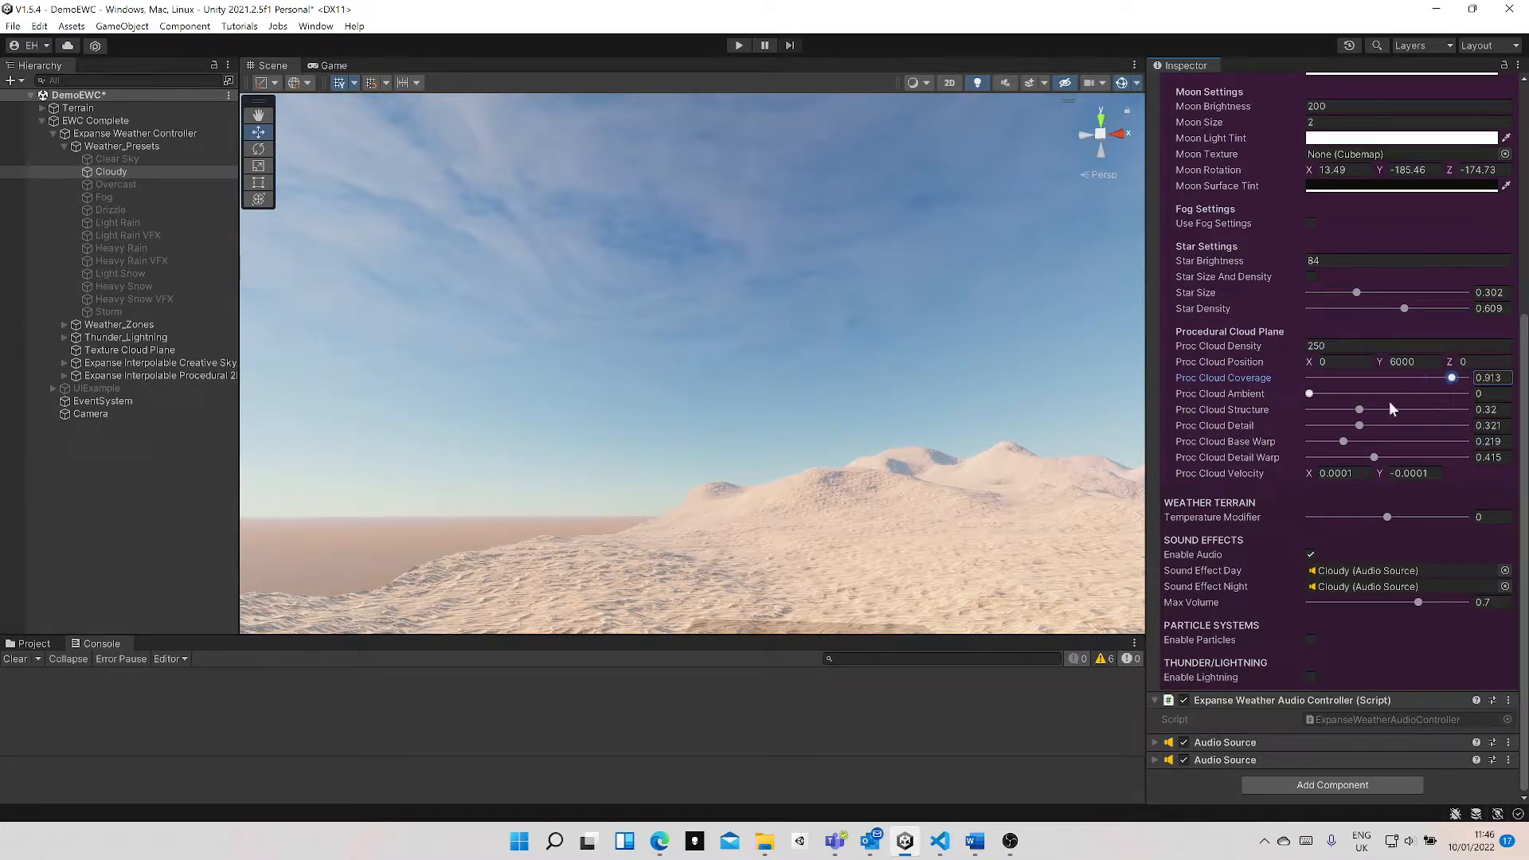
# - Load Mottle 2D from the 2D cloud plane preset browser and sync its settings to the Cloudy preset
pyautogui.scroll(10, 1358, 447)
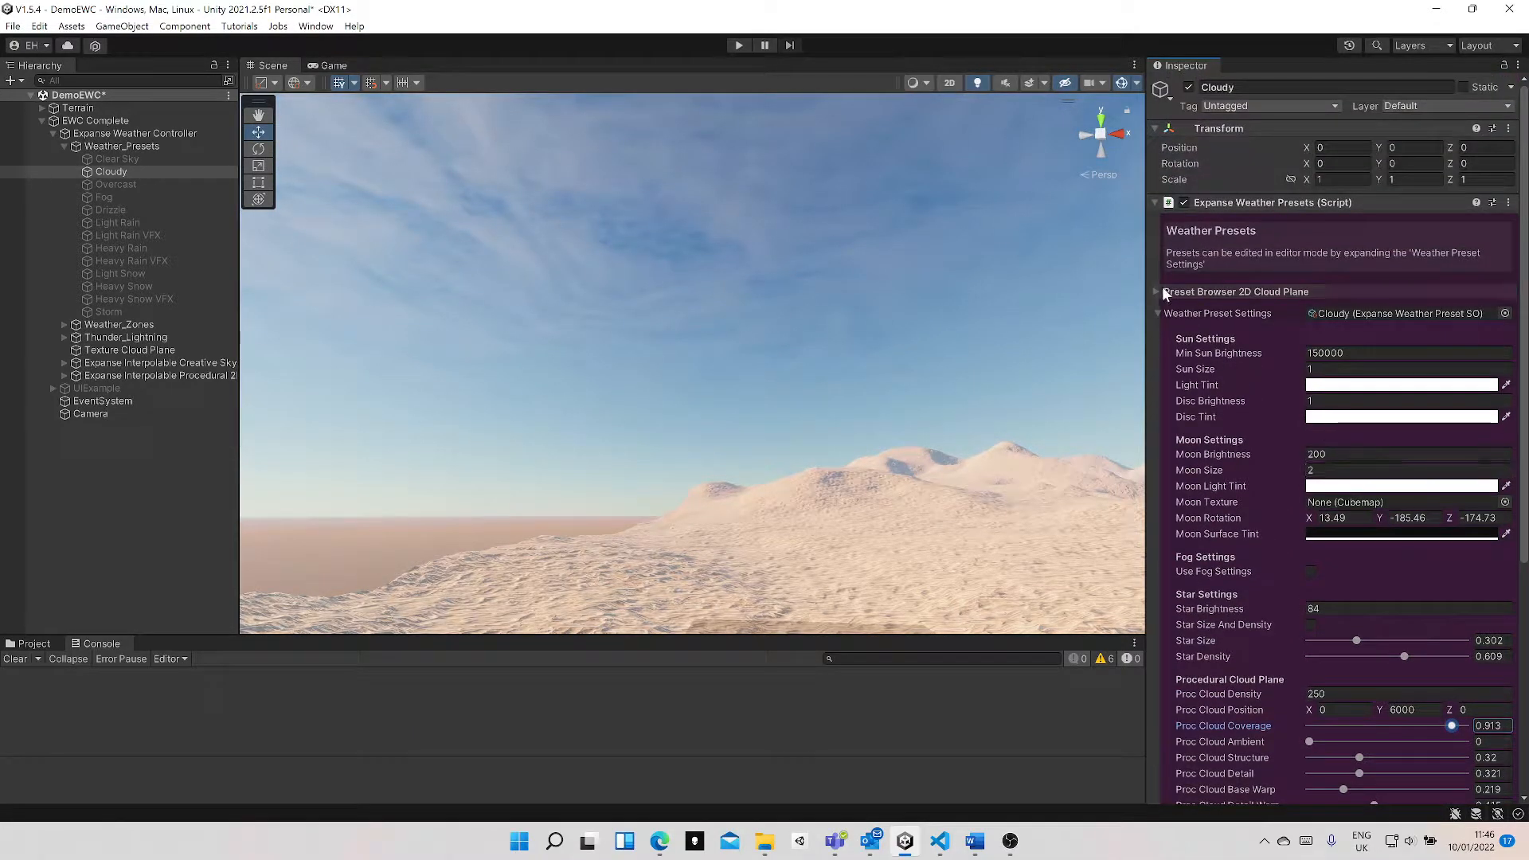
pyautogui.click(1157, 291)
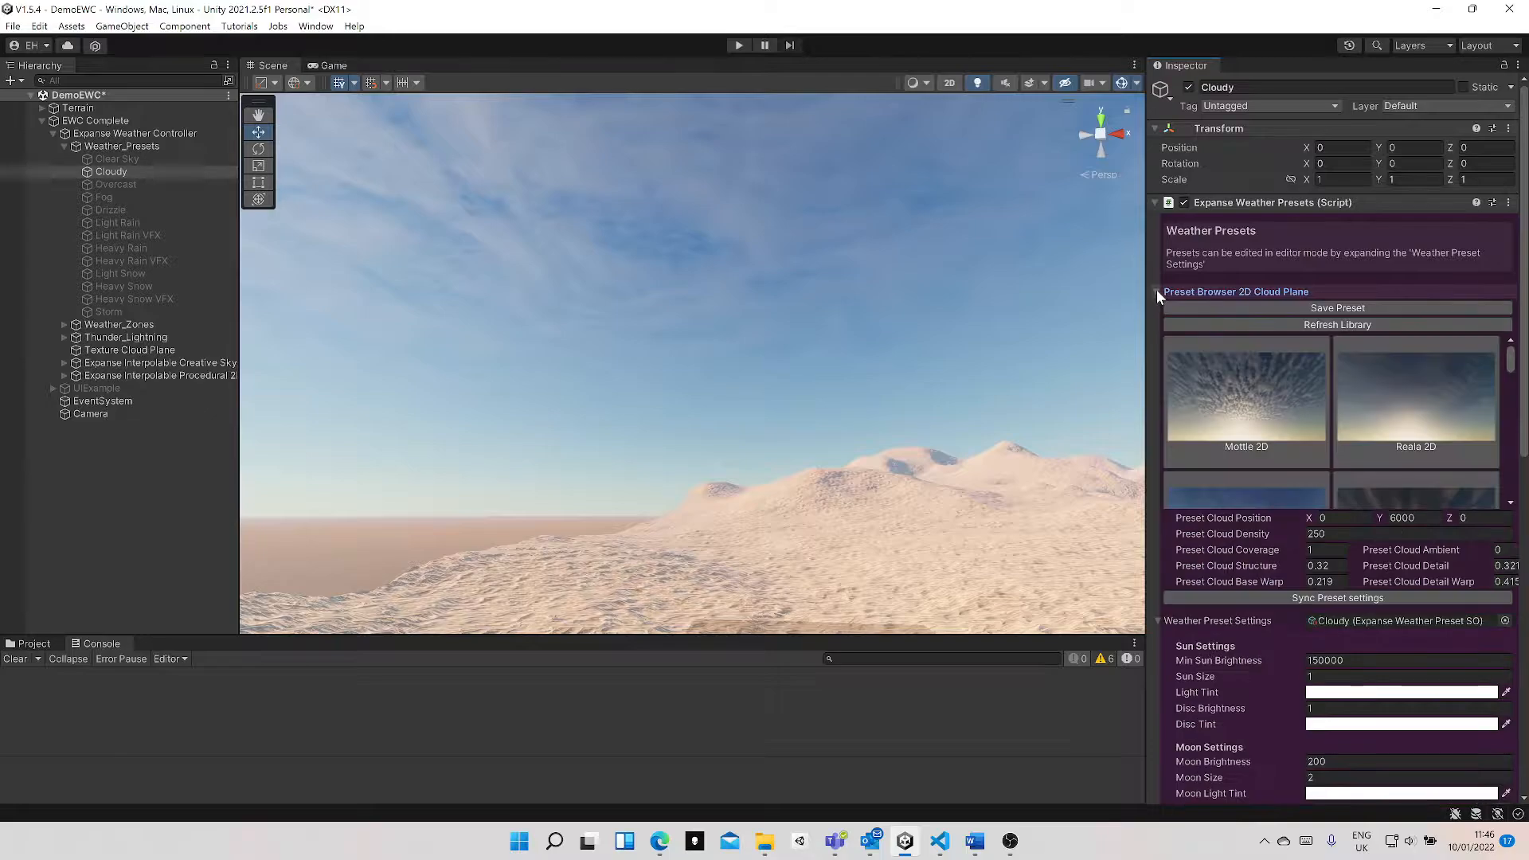
pyautogui.scroll(-1, 1306, 461)
pyautogui.scroll(1, 1305, 462)
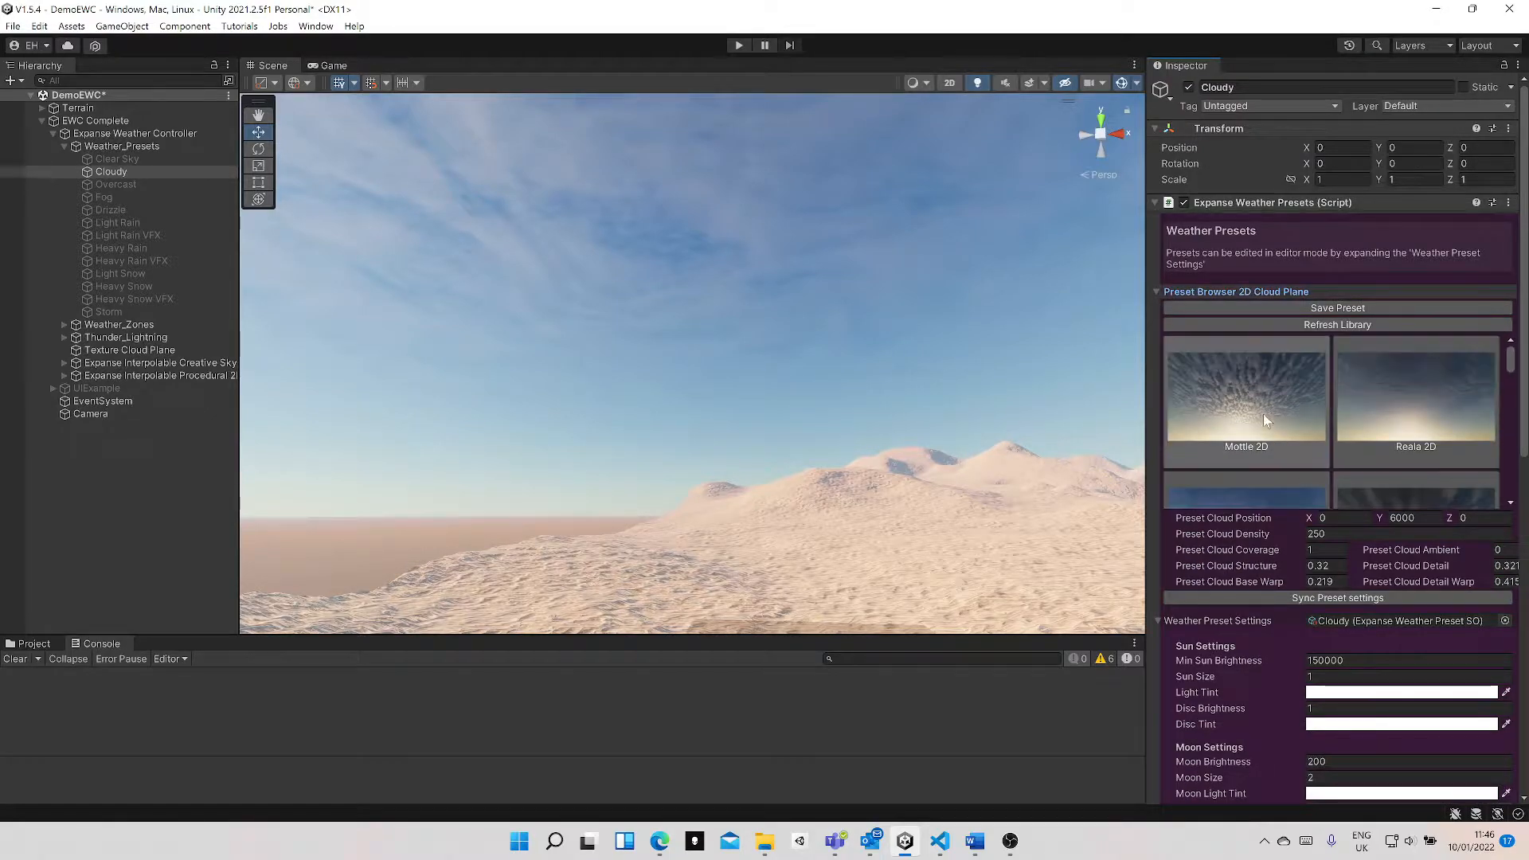
pyautogui.click(1266, 419)
pyautogui.scroll(-1, 1289, 426)
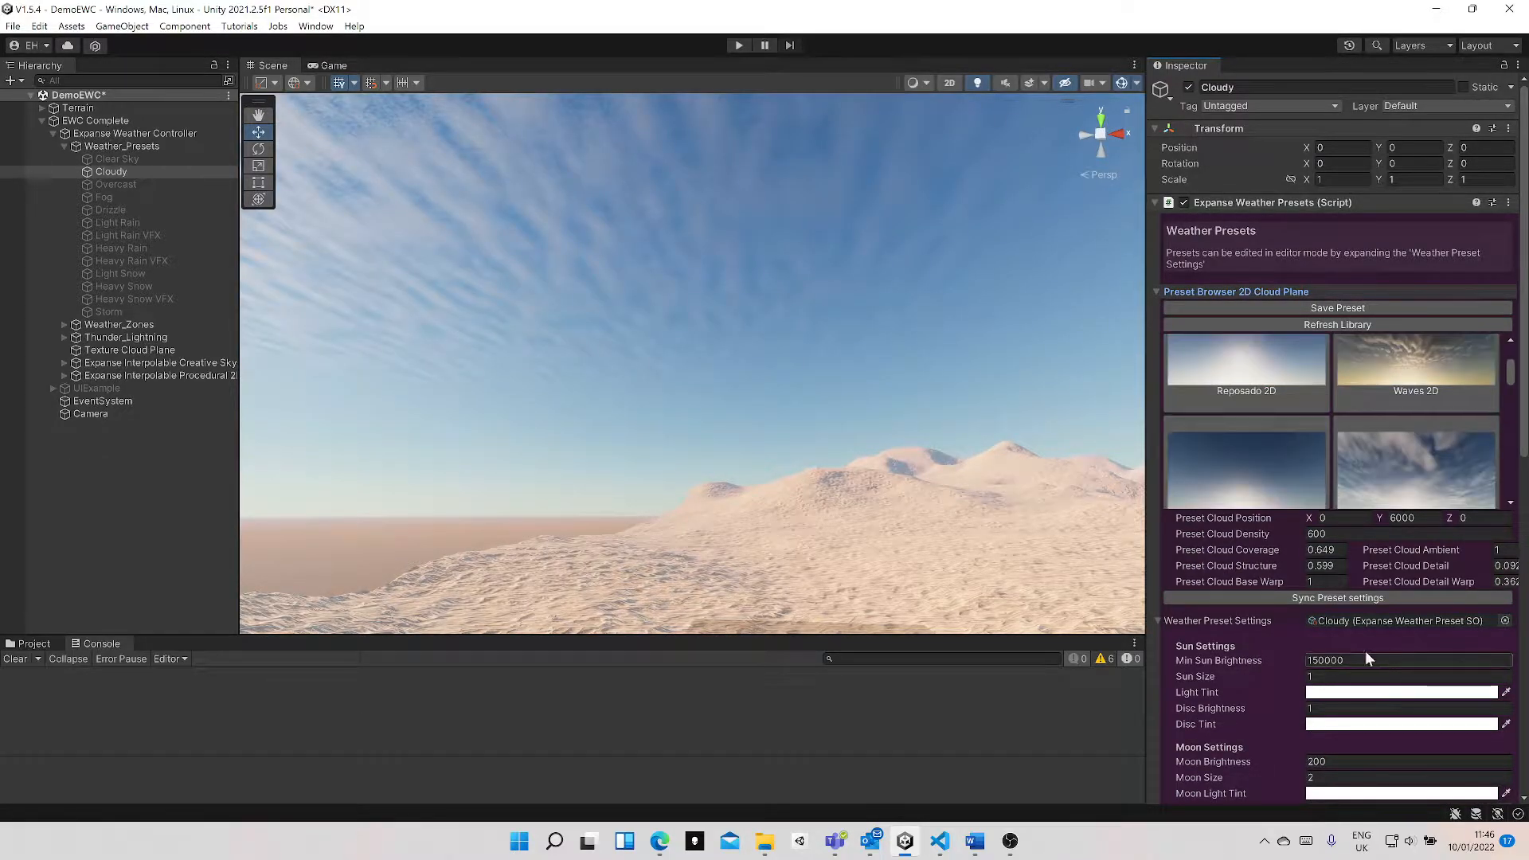
pyautogui.scroll(-10, 1346, 629)
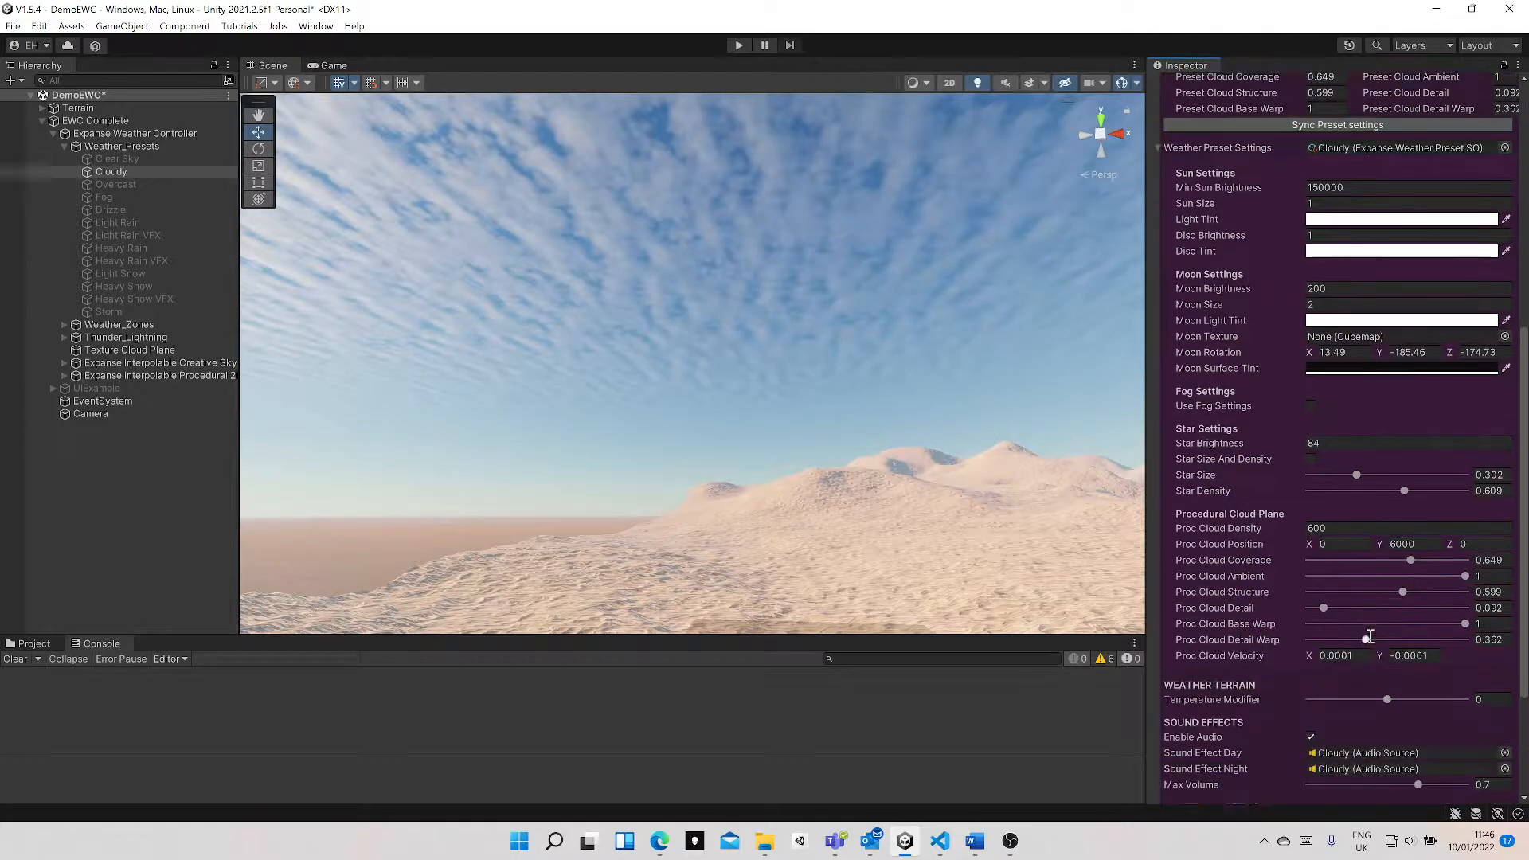
# - Increase the Cloudy preset's Proc Cloud Coverage in its procedural cloud plane settings
pyautogui.scroll(-1, 1368, 637)
pyautogui.moveTo(1410, 517); pyautogui.dragTo(1449, 531)
pyautogui.scroll(11, 1334, 530)
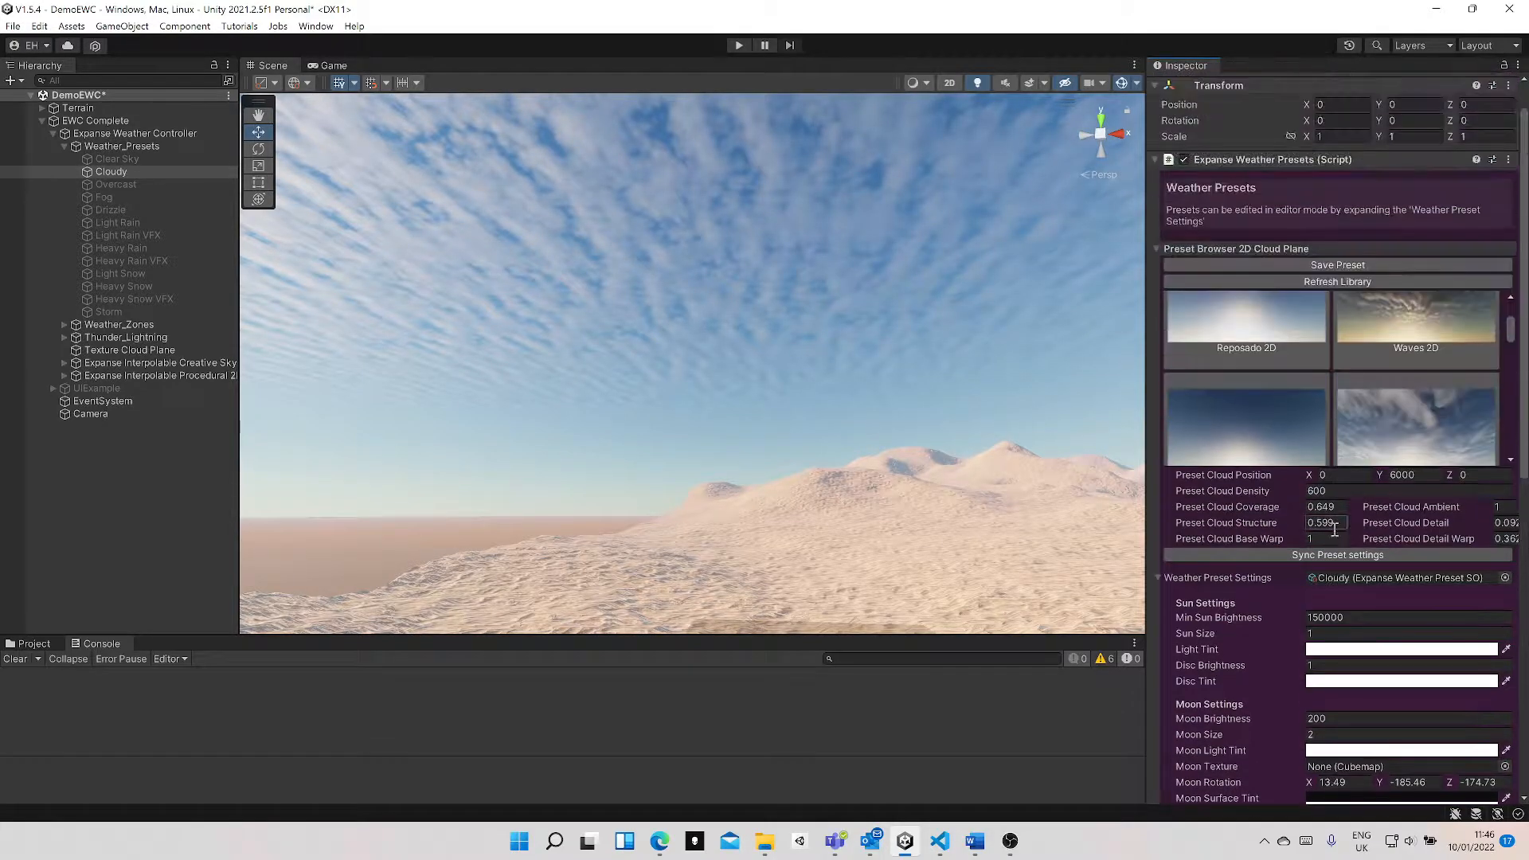
pyautogui.scroll(1, 1334, 529)
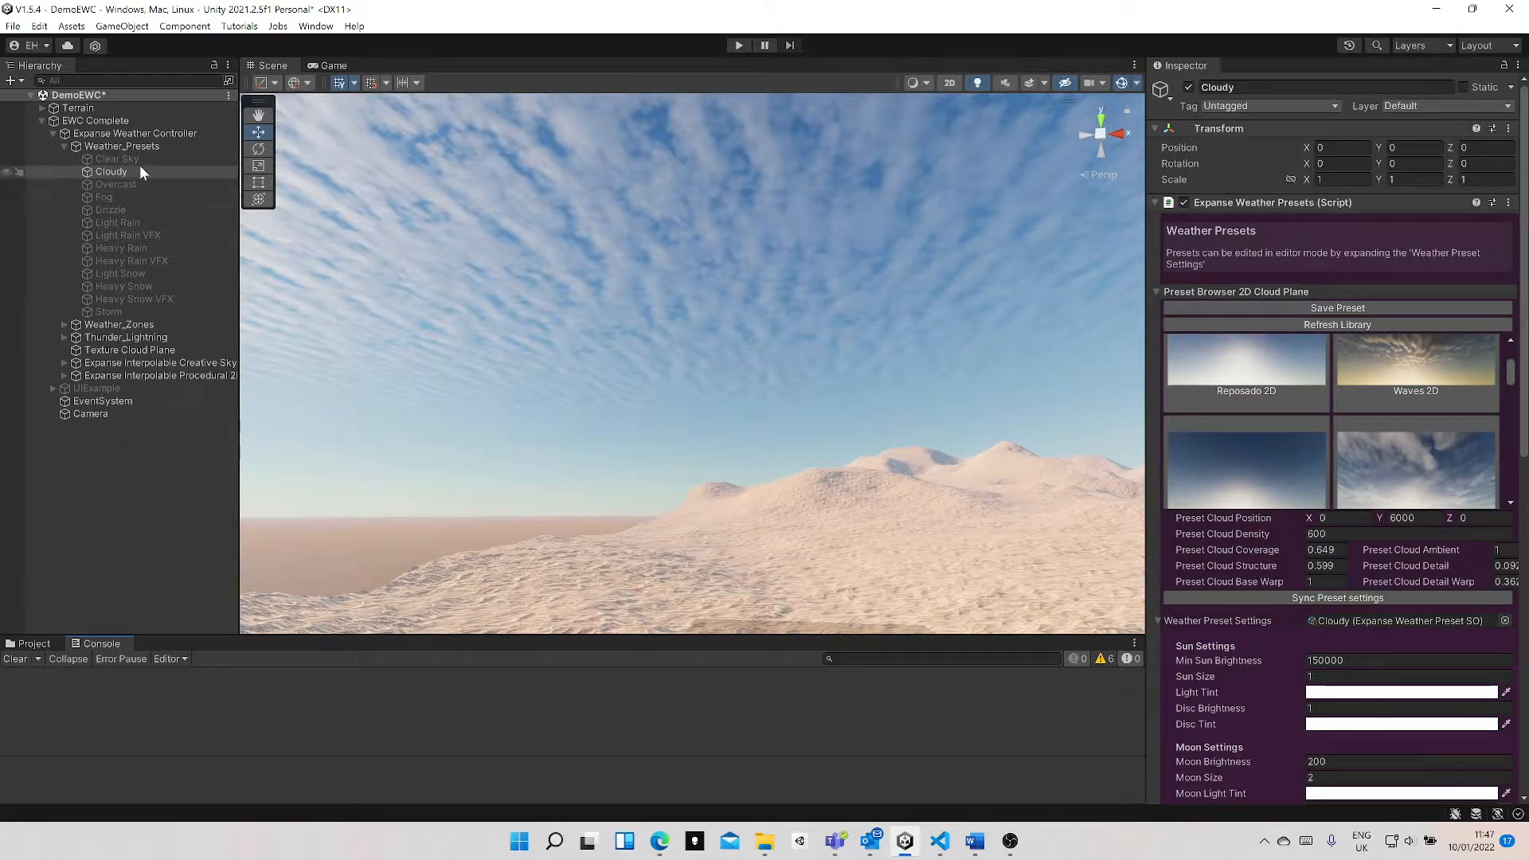
# - Switch the Expanse Weather Controller from the 2D cloud plane to the texture cloud plane
pyautogui.click(112, 132)
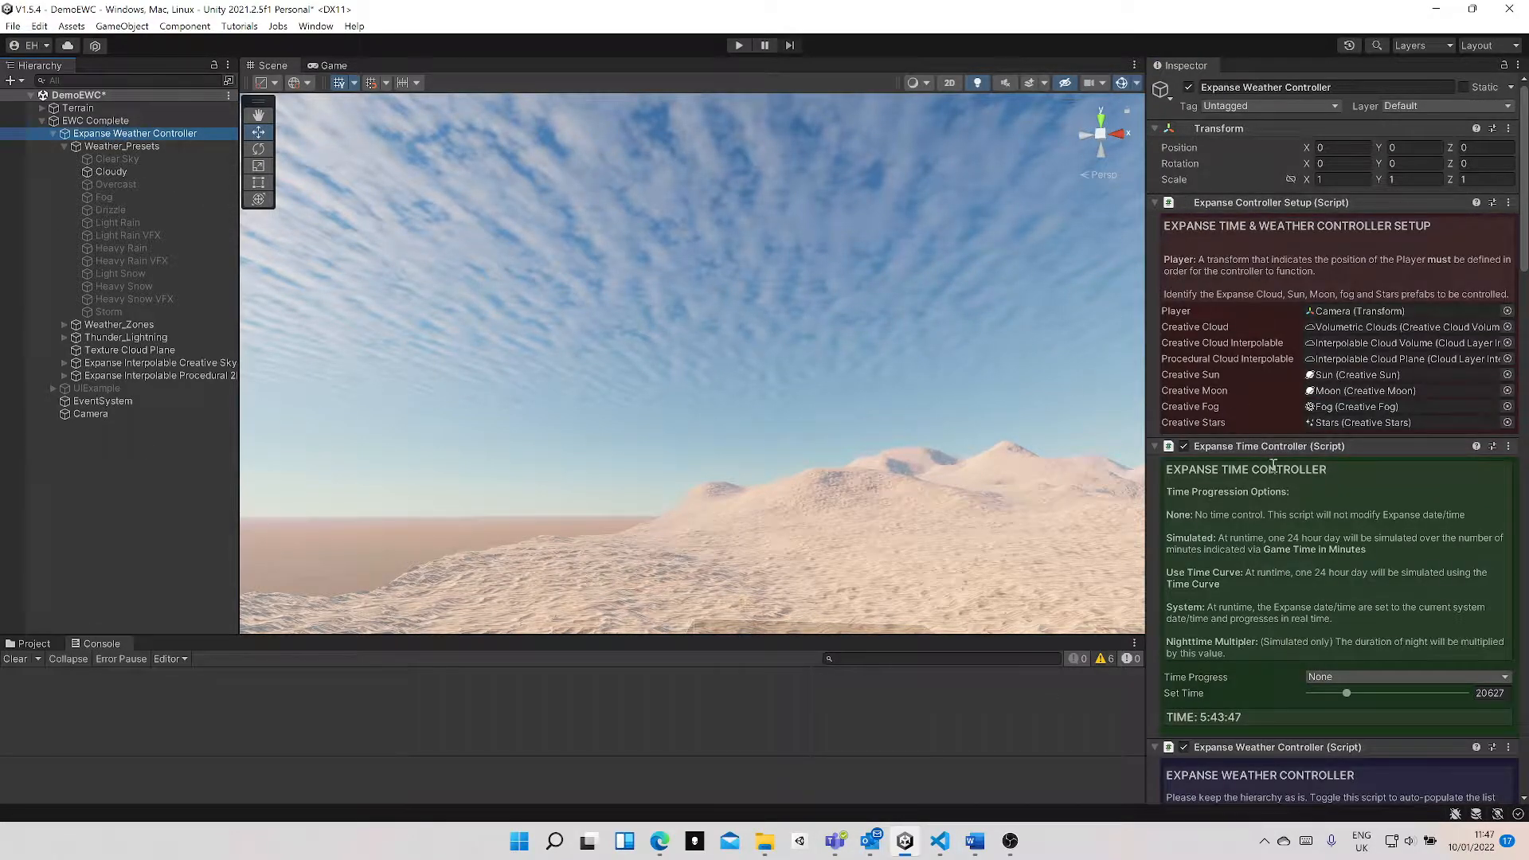
pyautogui.scroll(-10, 1273, 466)
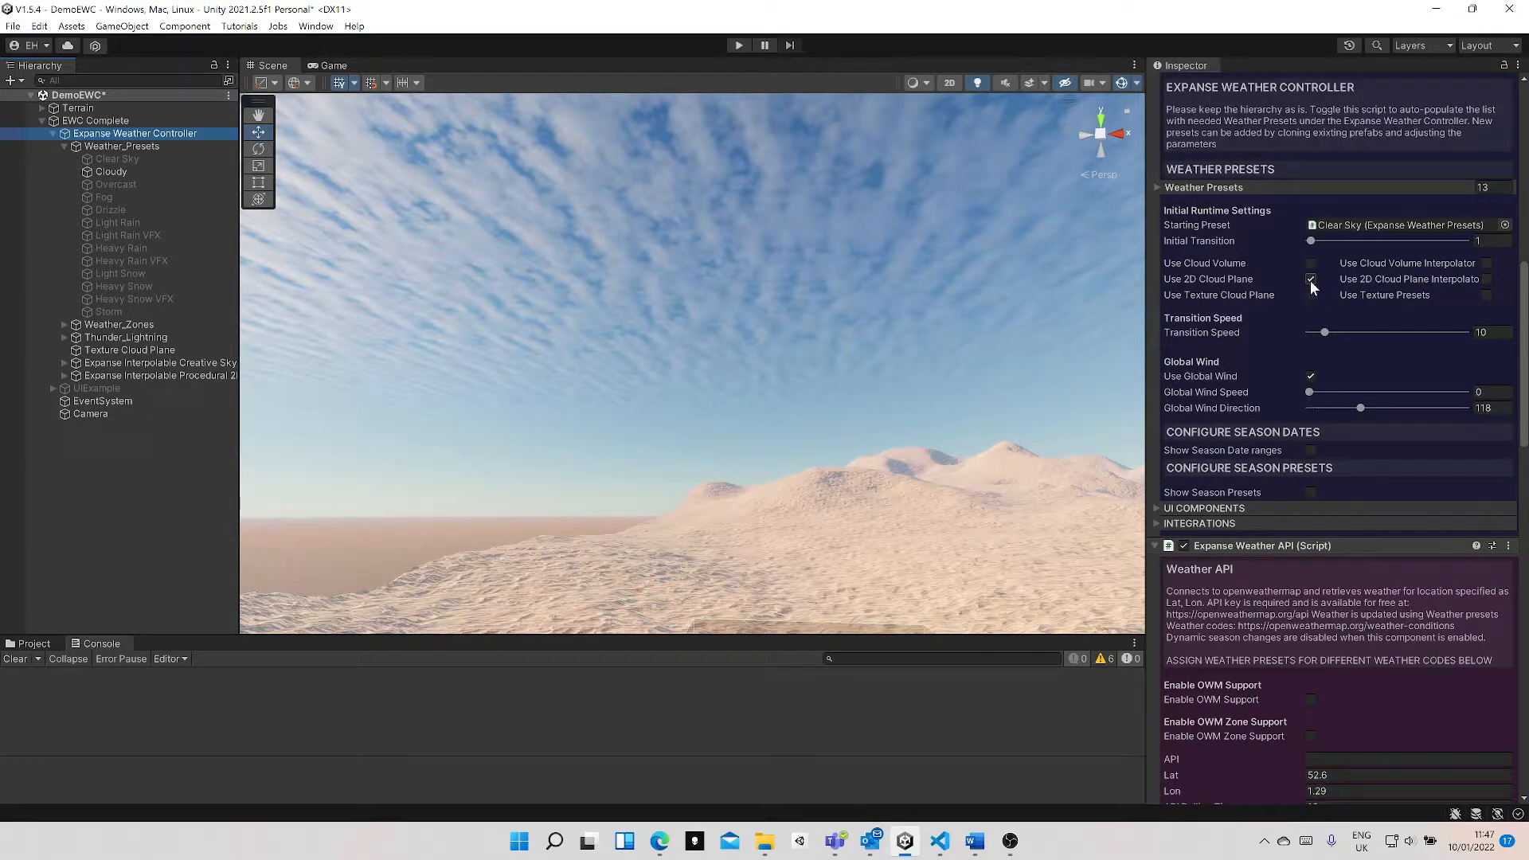
pyautogui.click(1311, 279)
pyautogui.click(1311, 294)
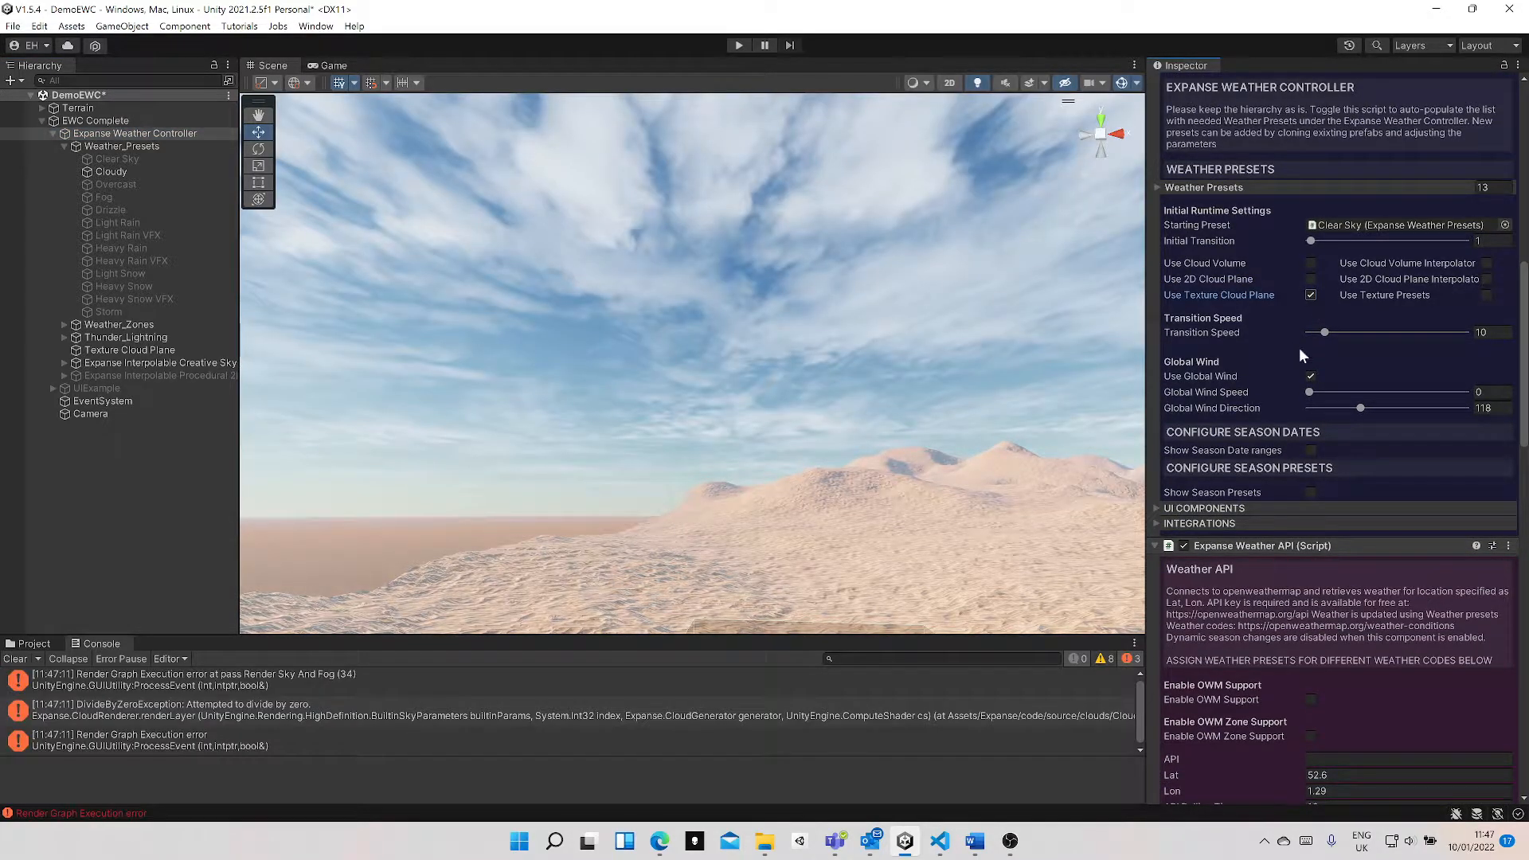
# - Set the Cloudy preset's Tex Cloud Density to 30 in its texture cloud plane settings
pyautogui.click(105, 172)
pyautogui.scroll(3, 1291, 546)
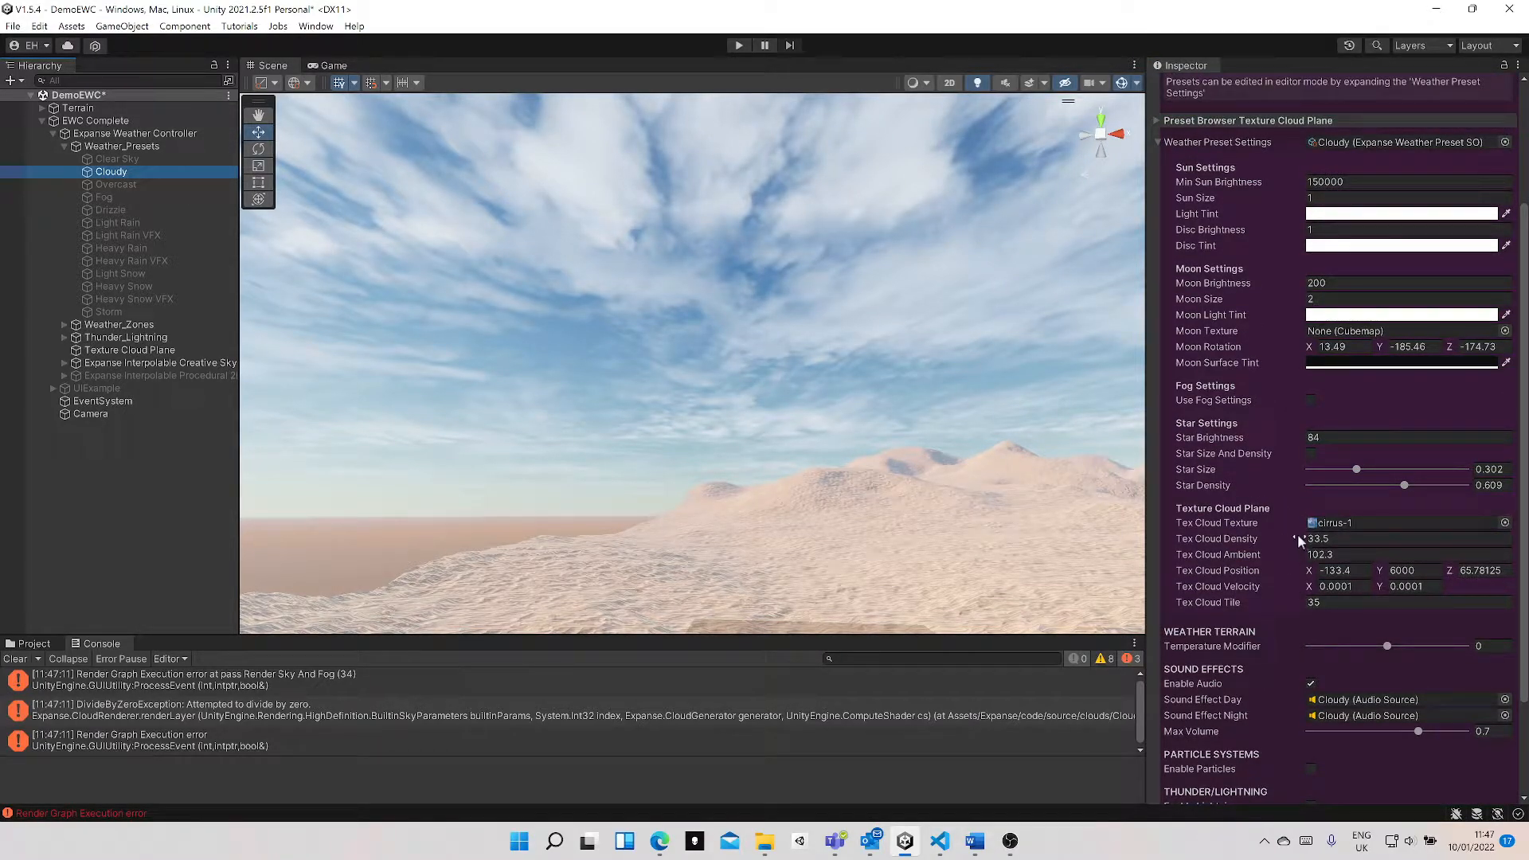
pyautogui.moveTo(1297, 534); pyautogui.dragTo(1269, 547)
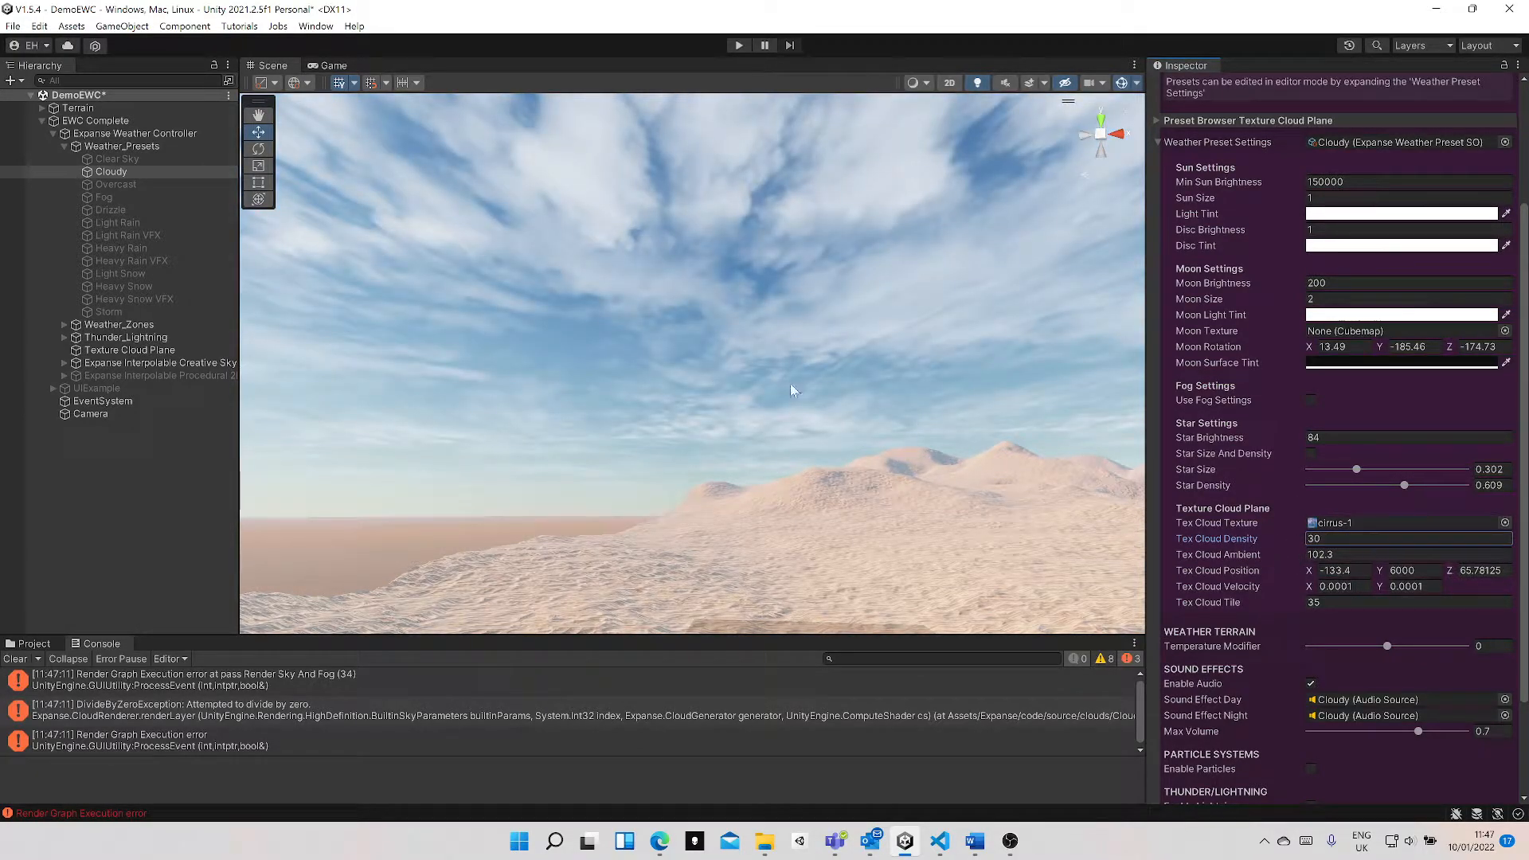
# - Expand the texture cloud plane preset browser and review its presets and the Cloudy preset's texture cloud settings
pyautogui.scroll(4, 1313, 493)
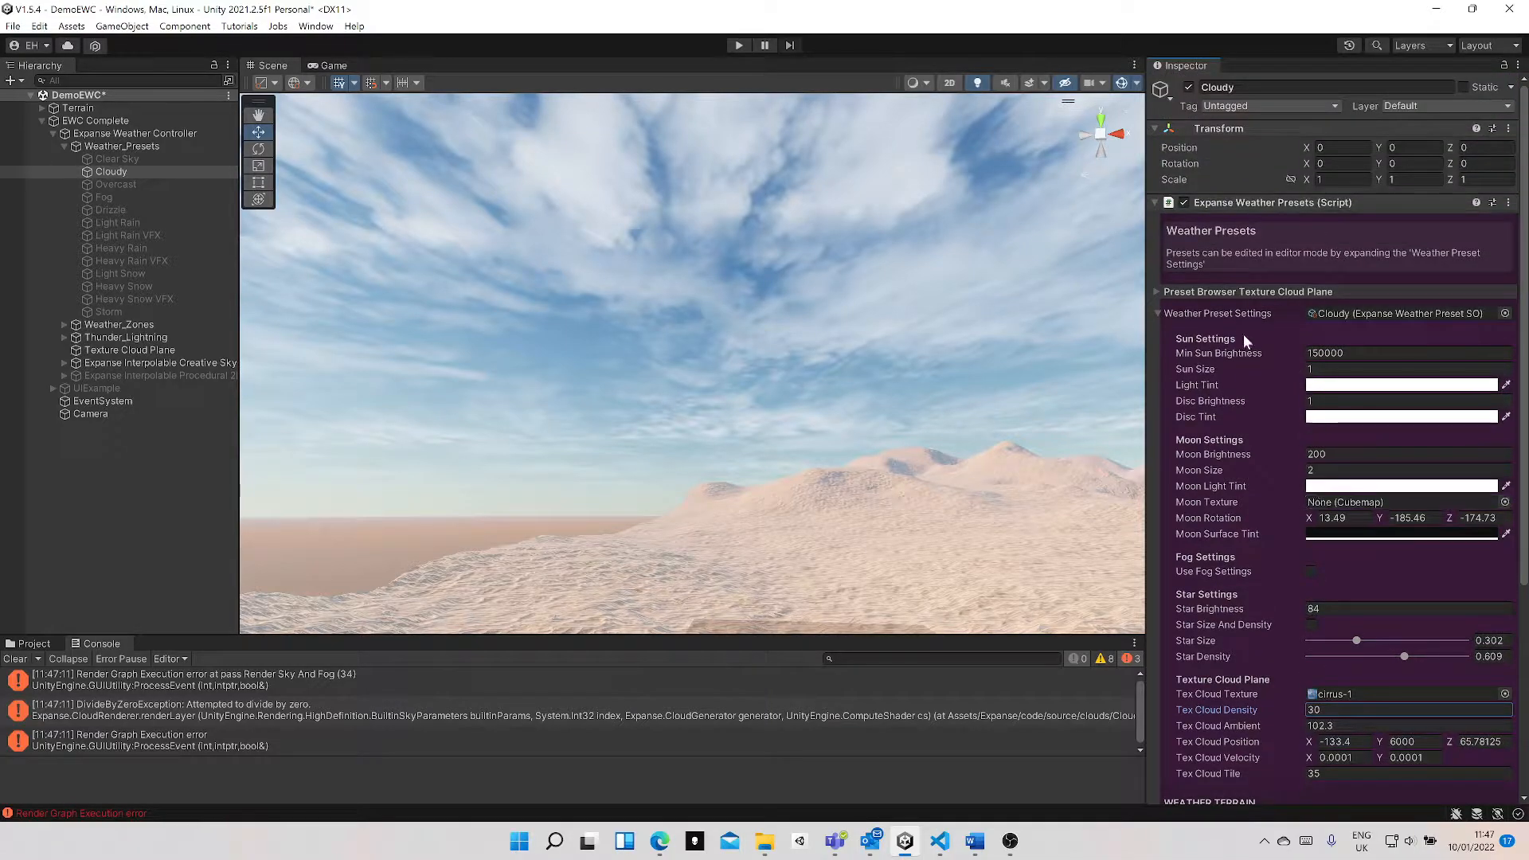
pyautogui.click(1157, 293)
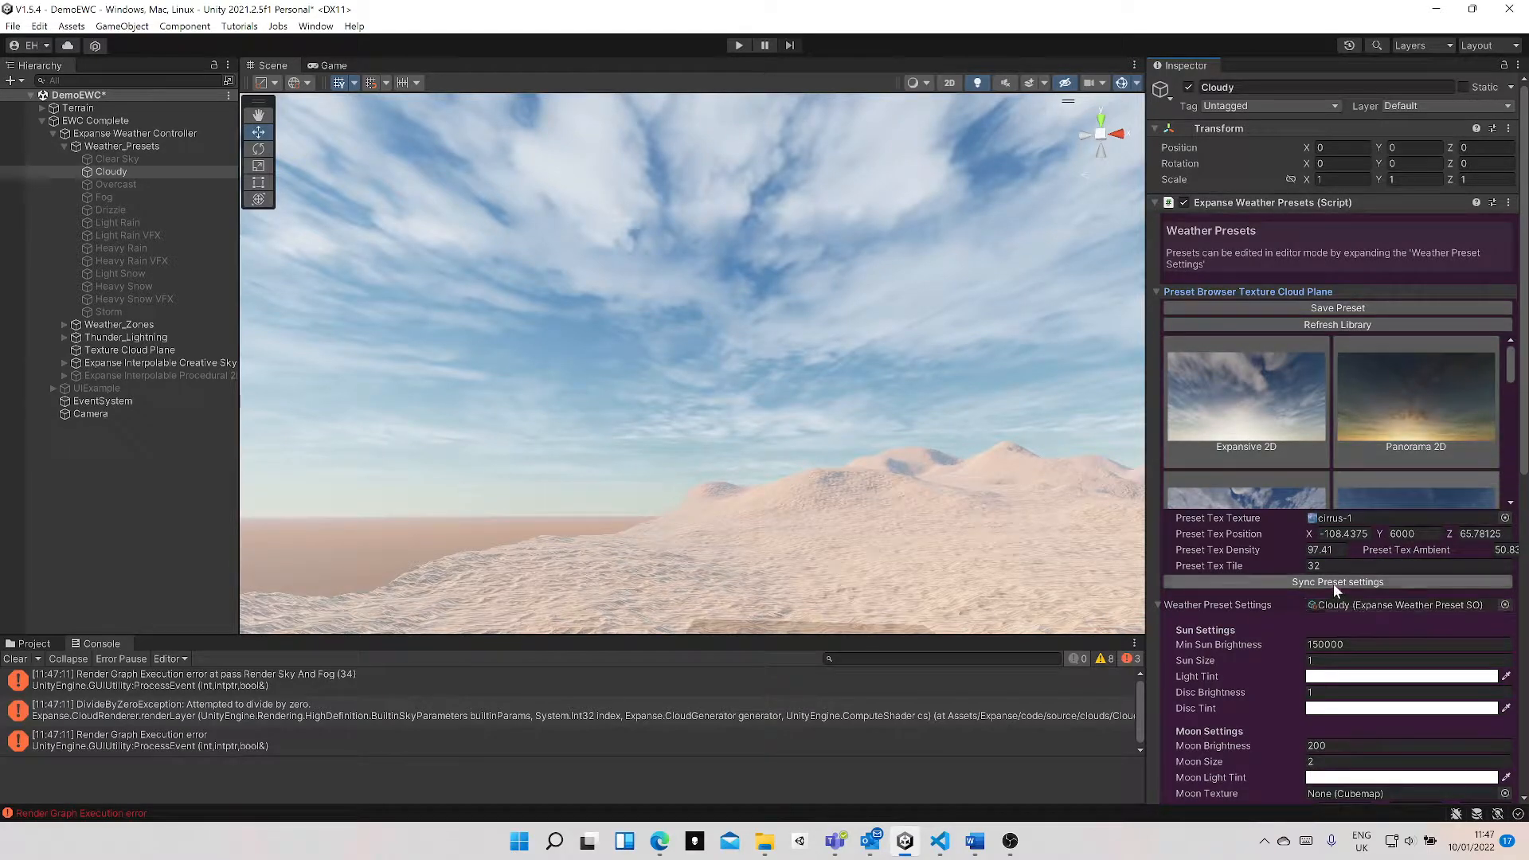
pyautogui.scroll(-3, 1386, 666)
pyautogui.scroll(-3, 1385, 665)
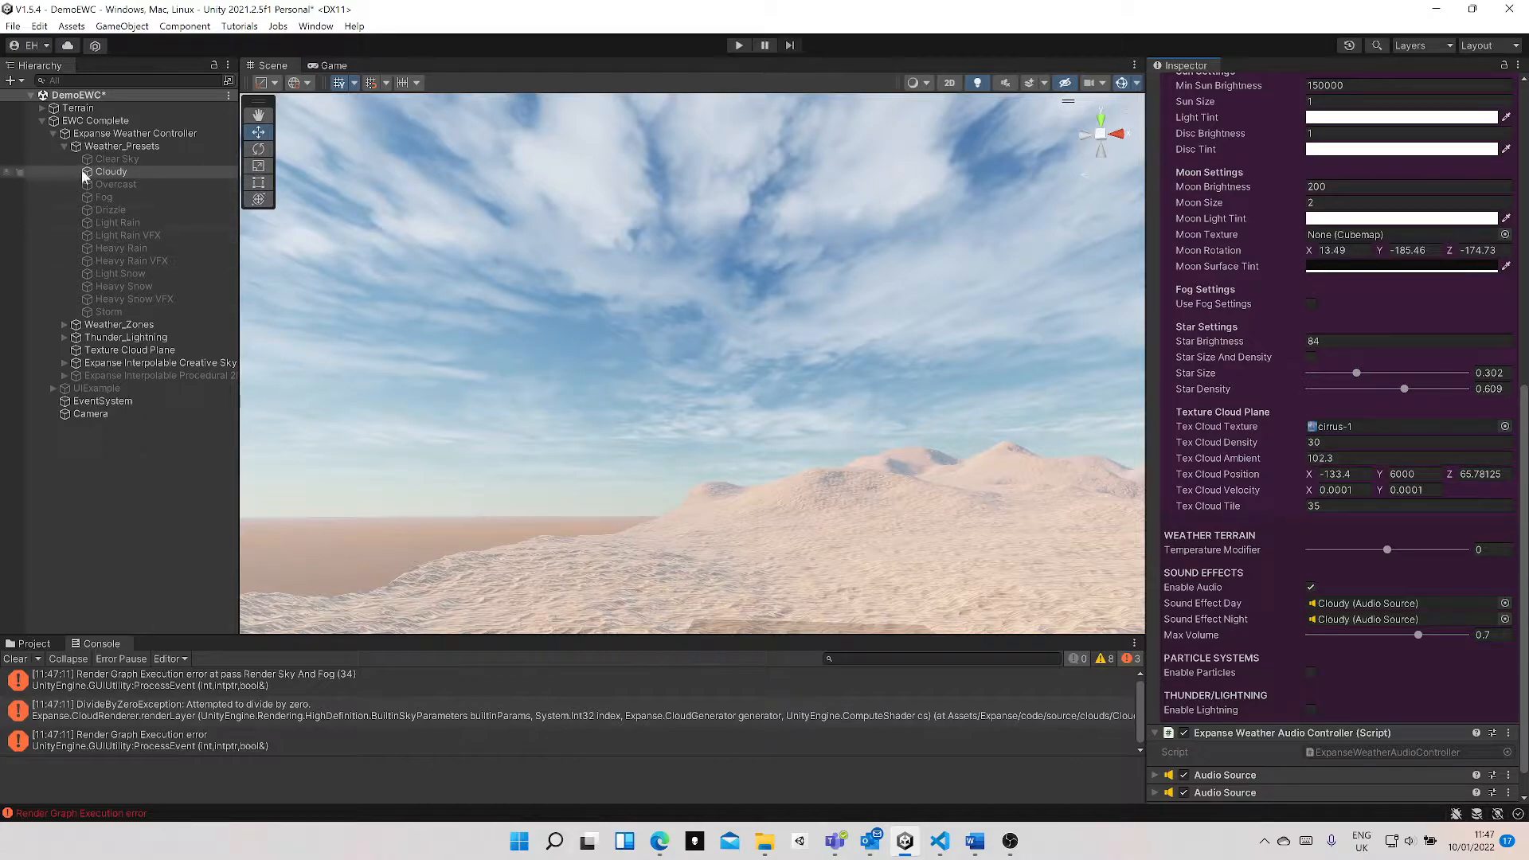
# - Enable texture presets for the texture cloud plane on the Expanse Weather Controller
pyautogui.click(127, 133)
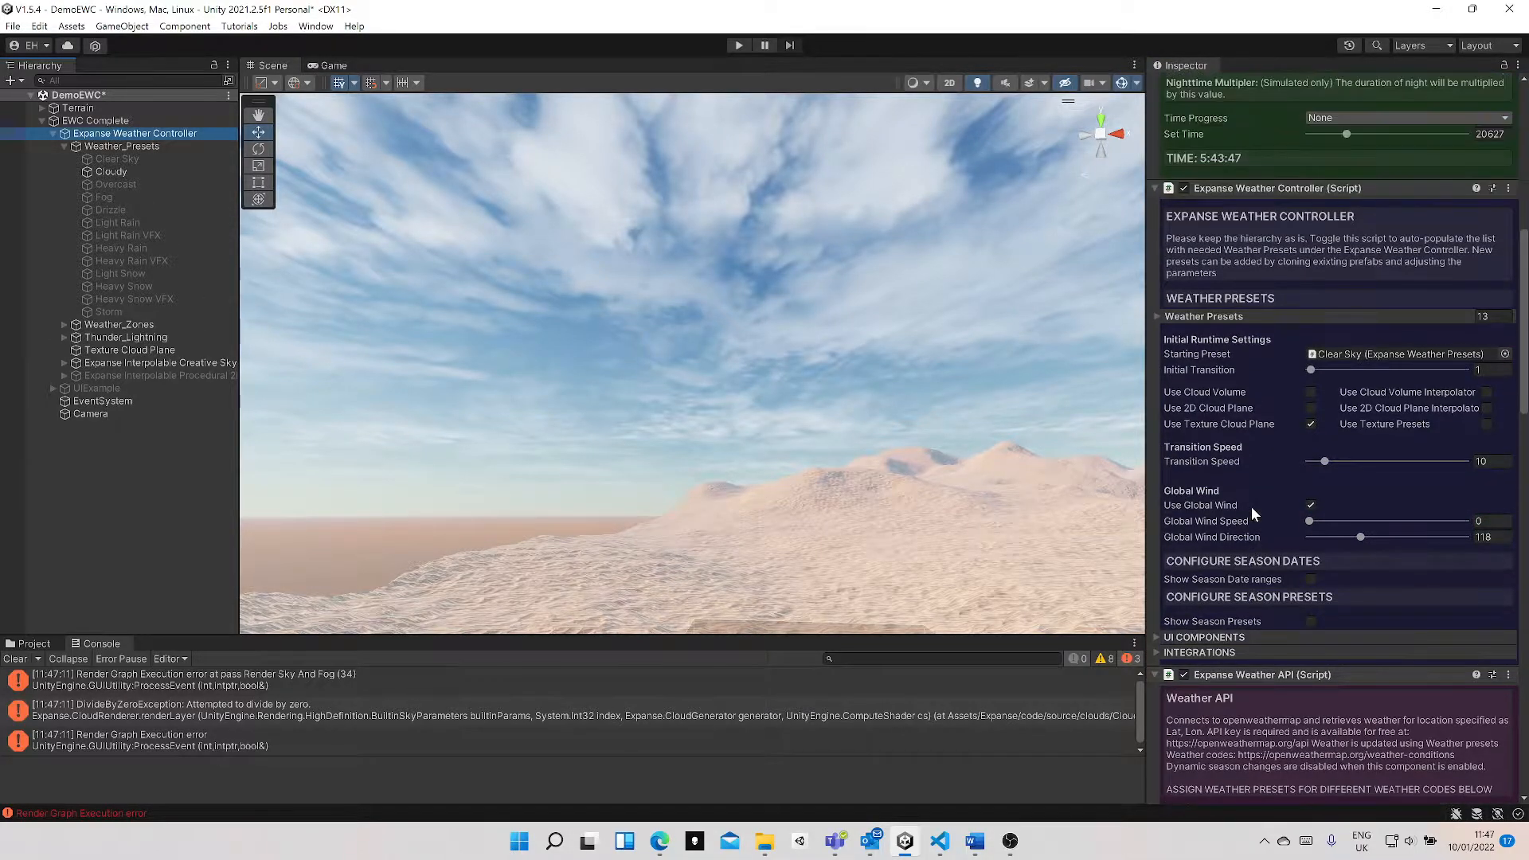
pyautogui.click(1485, 424)
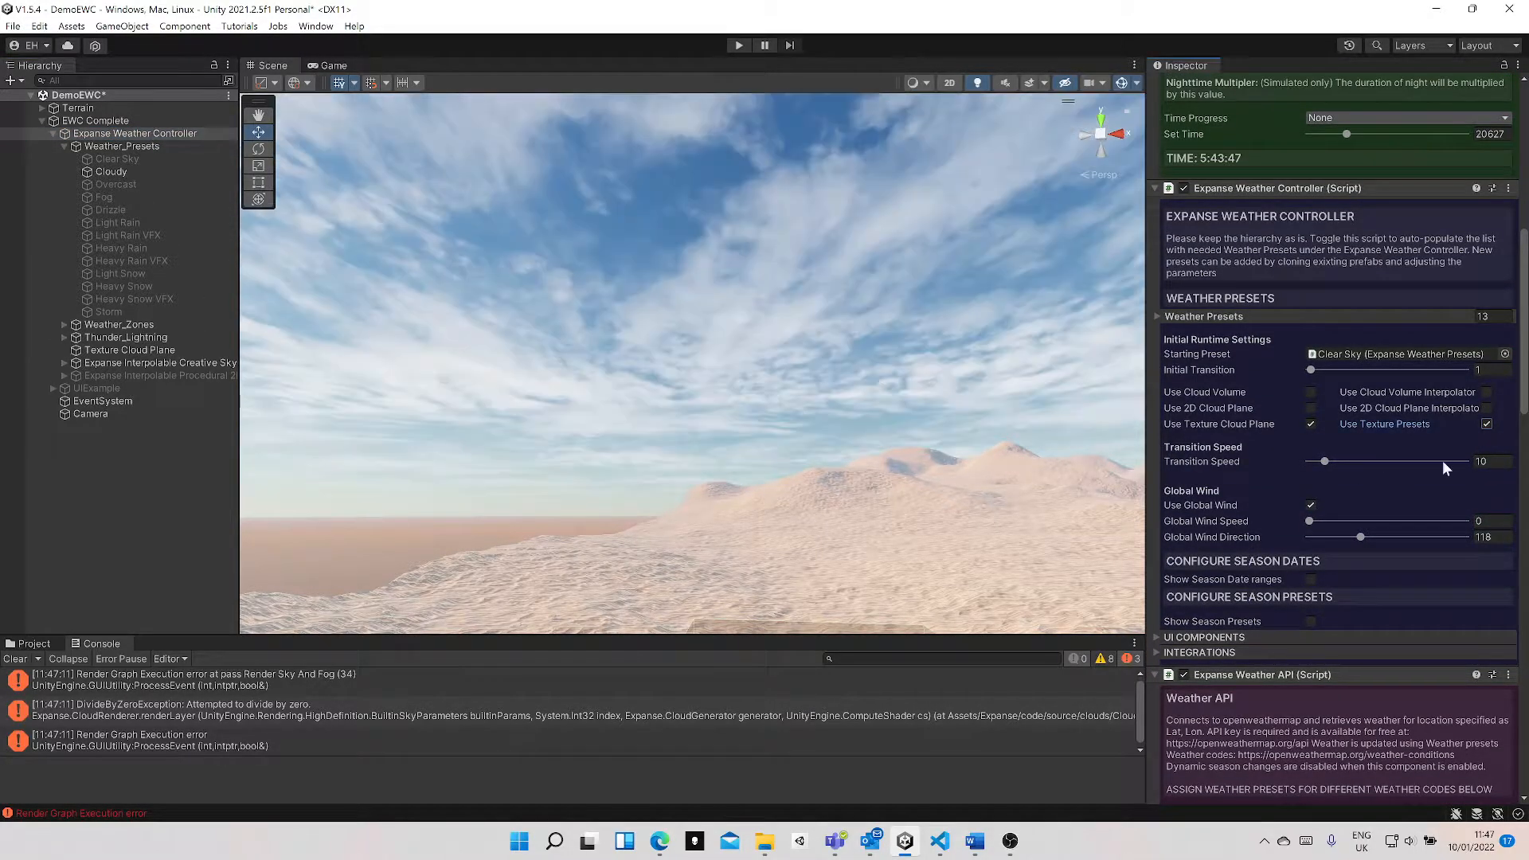
# - Expand the Cloudy preset's Tex Cloud Plane Preset and its render settings, and review the available parameters
pyautogui.click(105, 172)
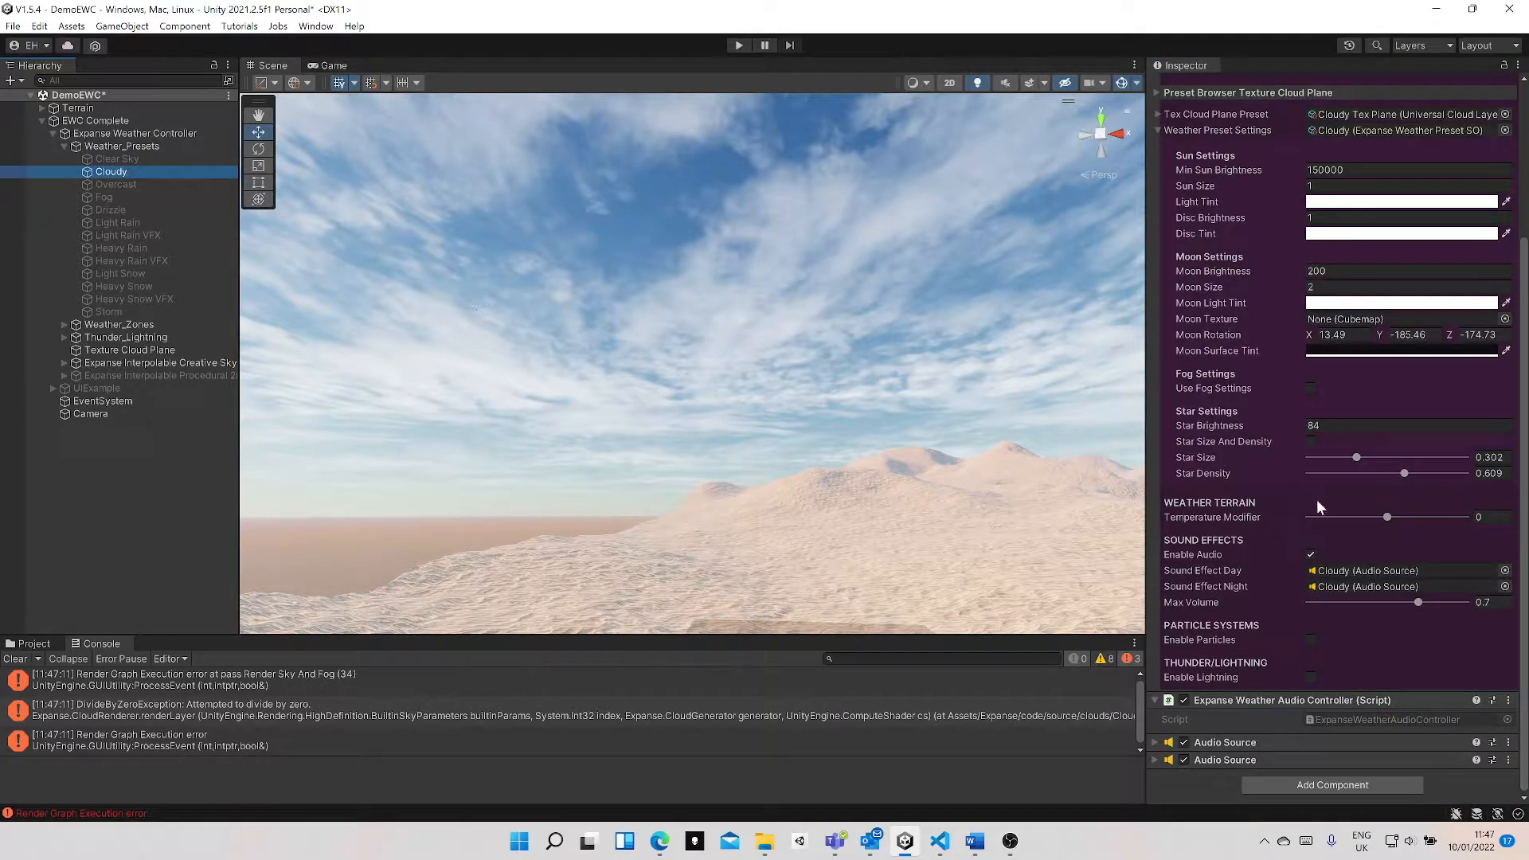
pyautogui.scroll(3, 1375, 512)
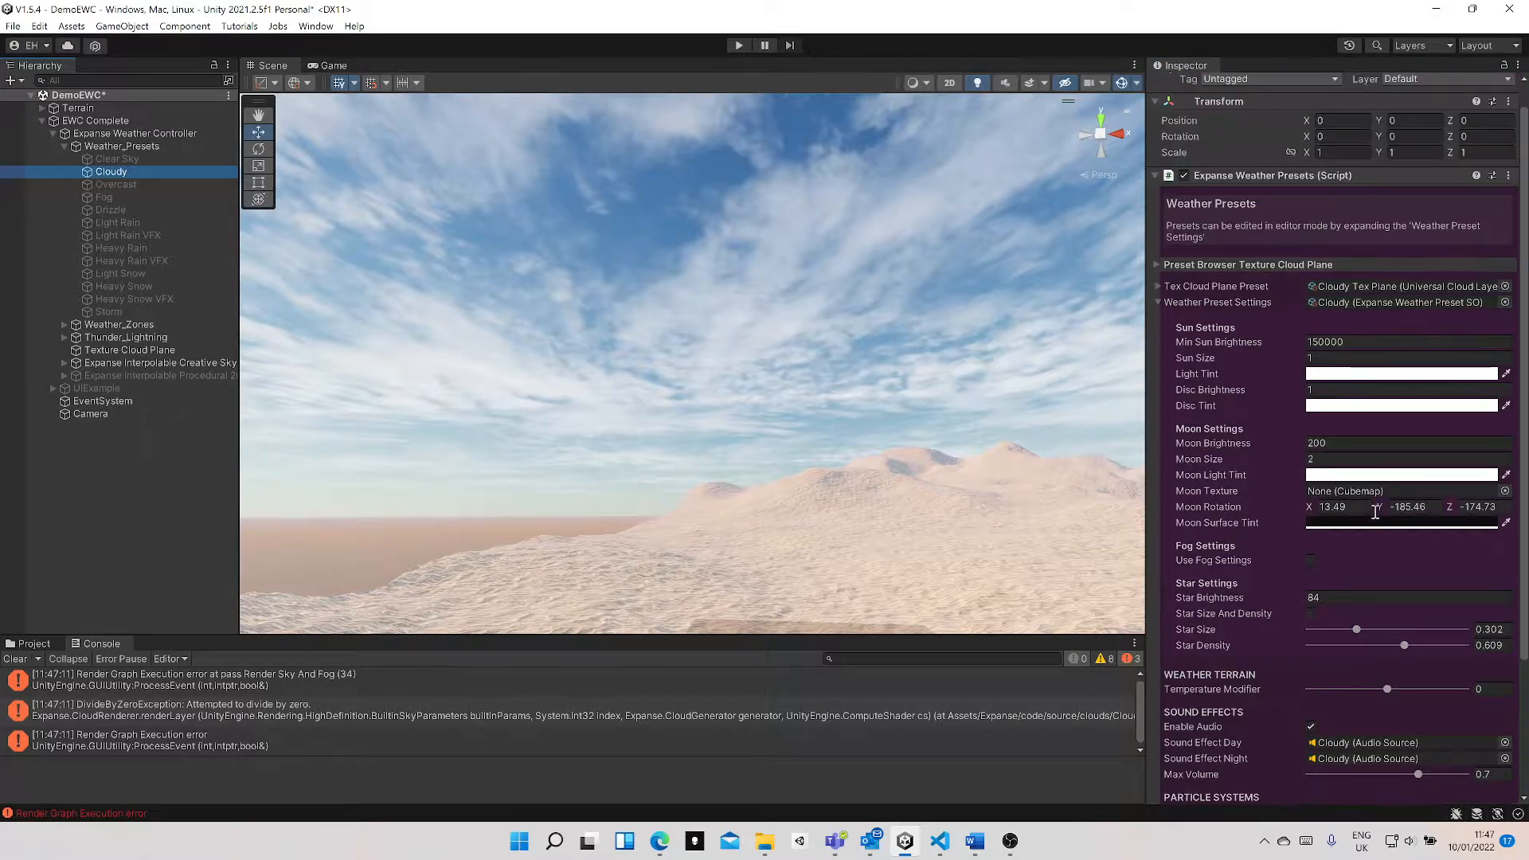
pyautogui.click(1158, 286)
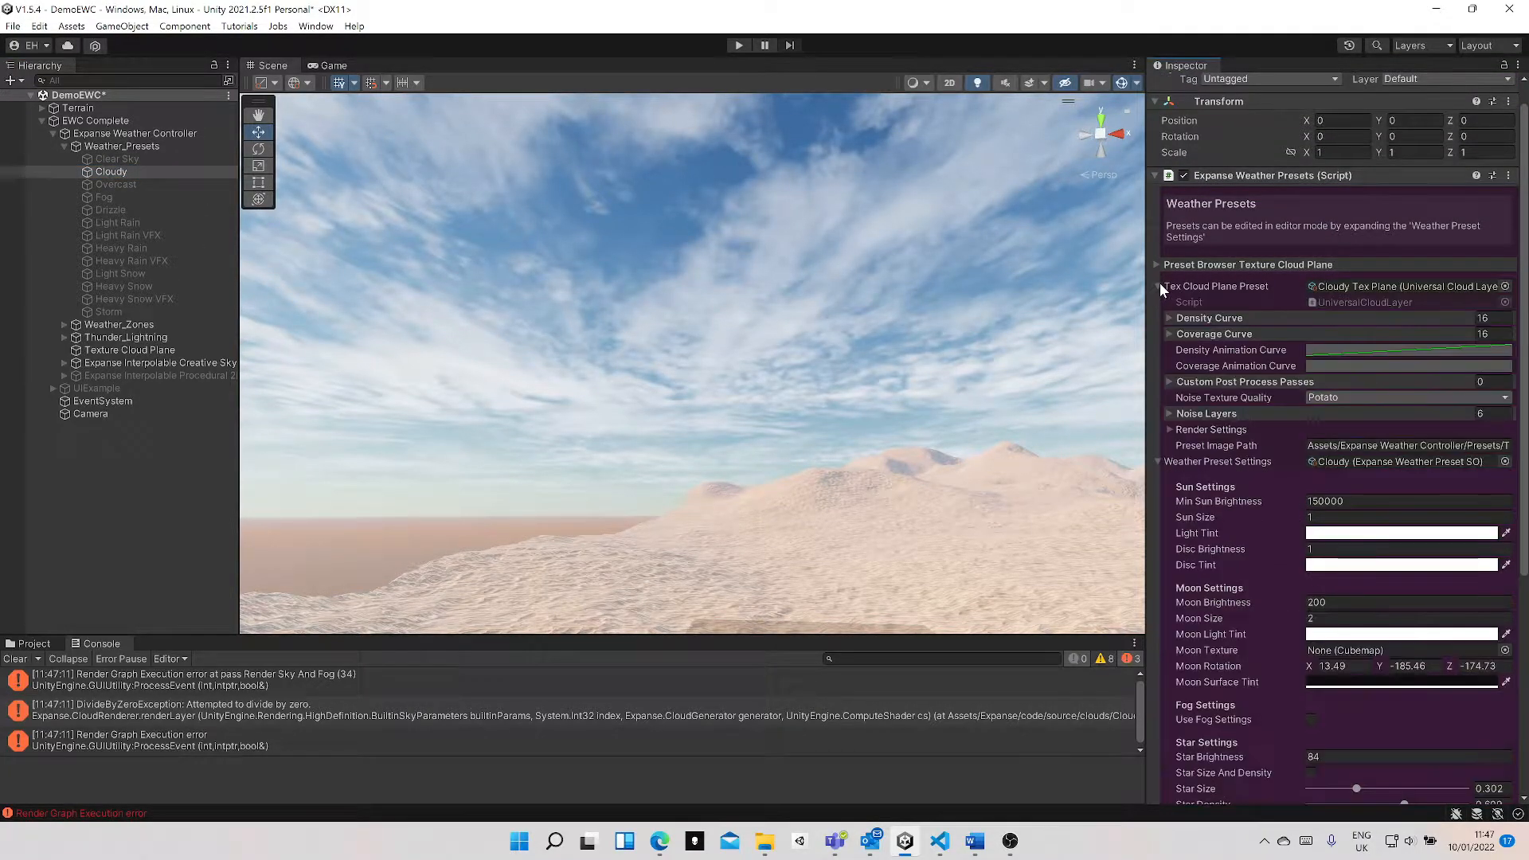
pyautogui.click(1169, 429)
pyautogui.scroll(-3, 1312, 602)
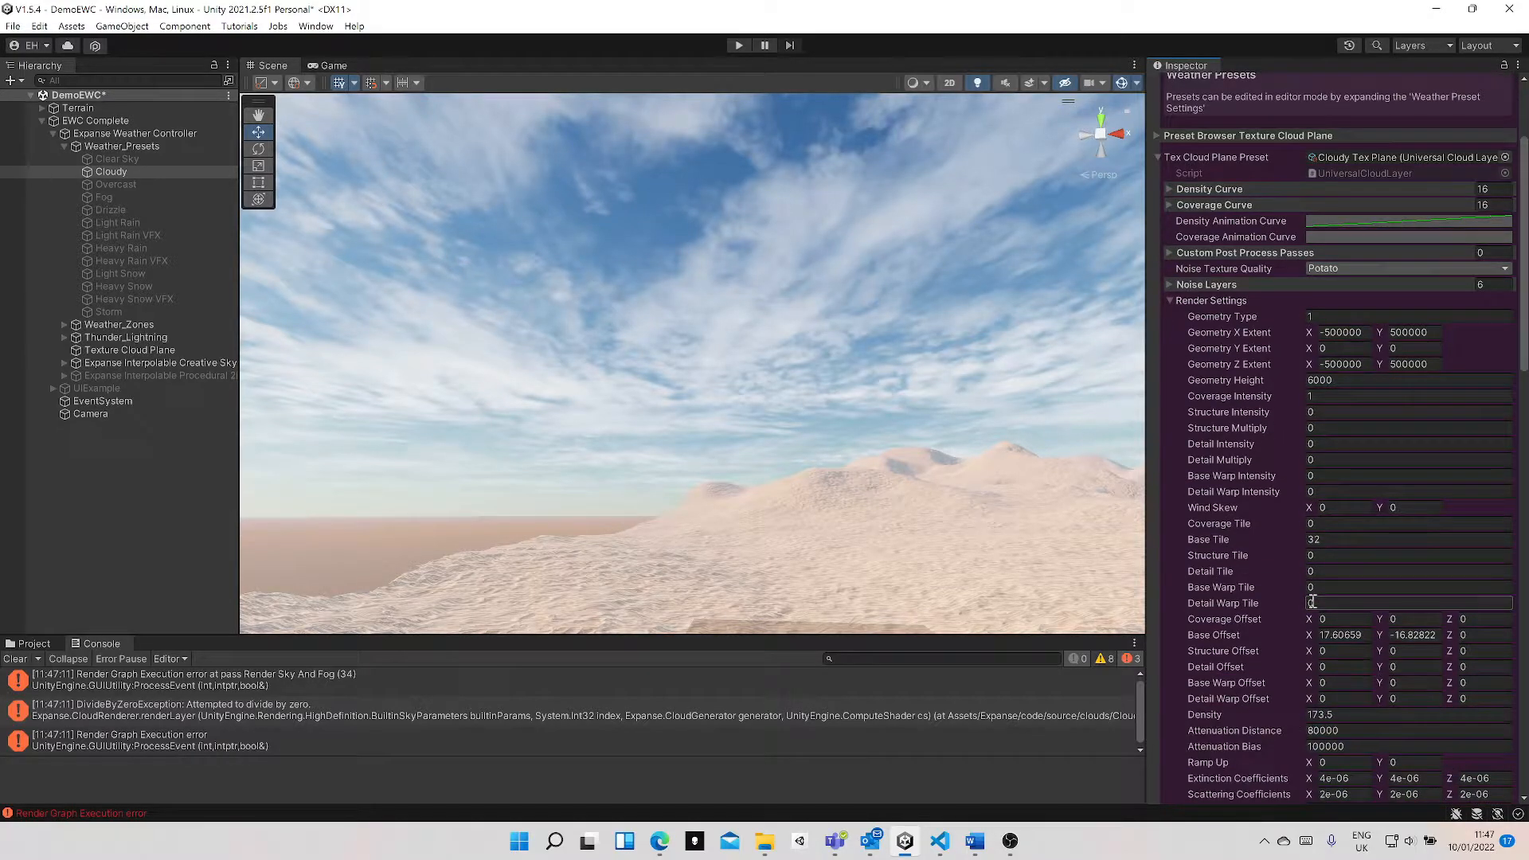
pyautogui.scroll(-4, 1312, 602)
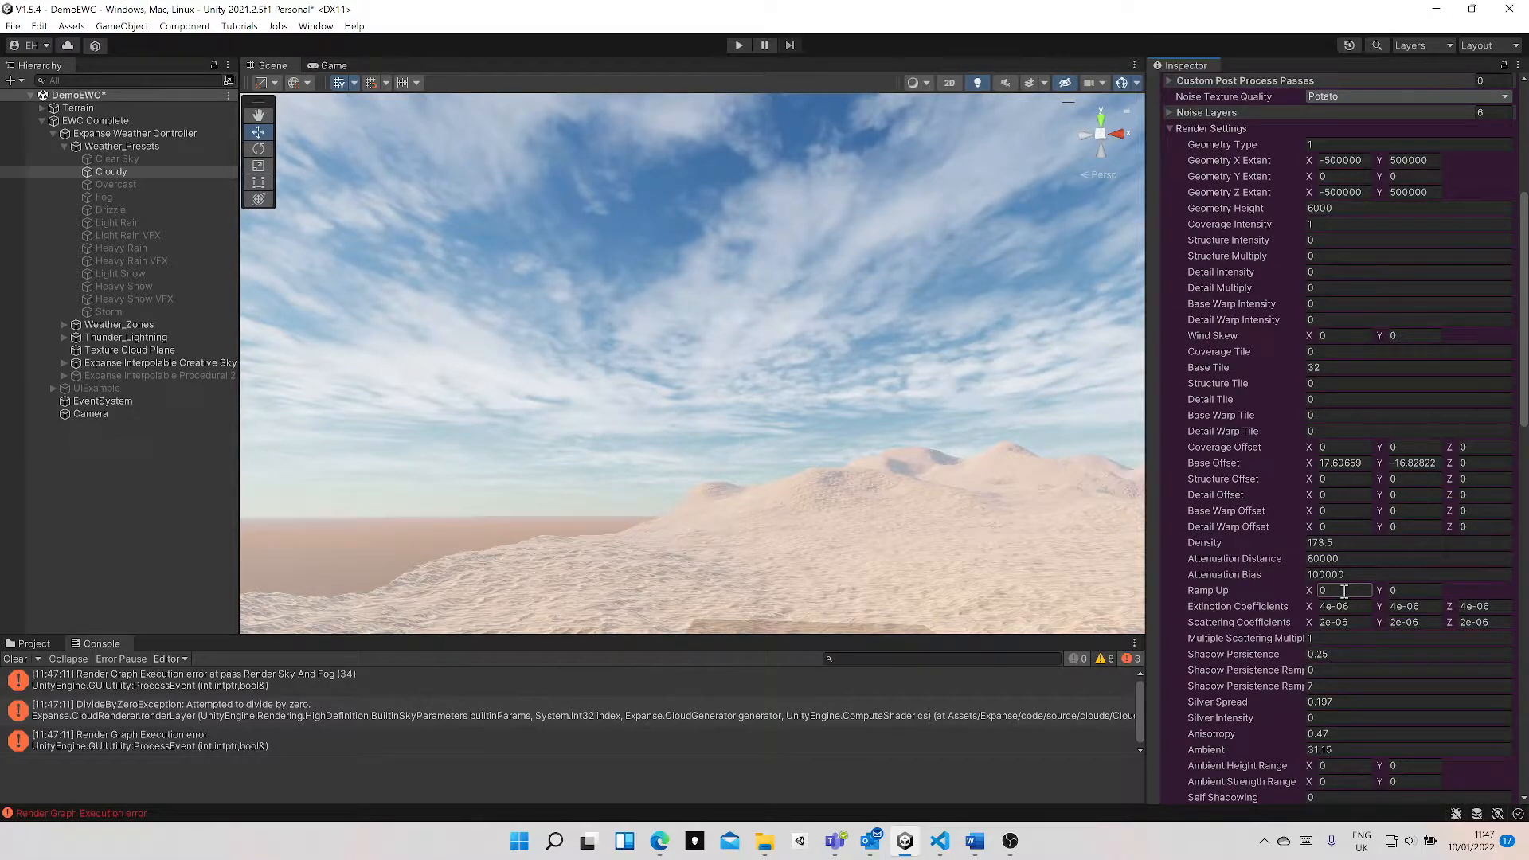
# - Review the remaining render settings of the Cloudy texture cloud plane preset and collapse them
pyautogui.scroll(-3, 1344, 592)
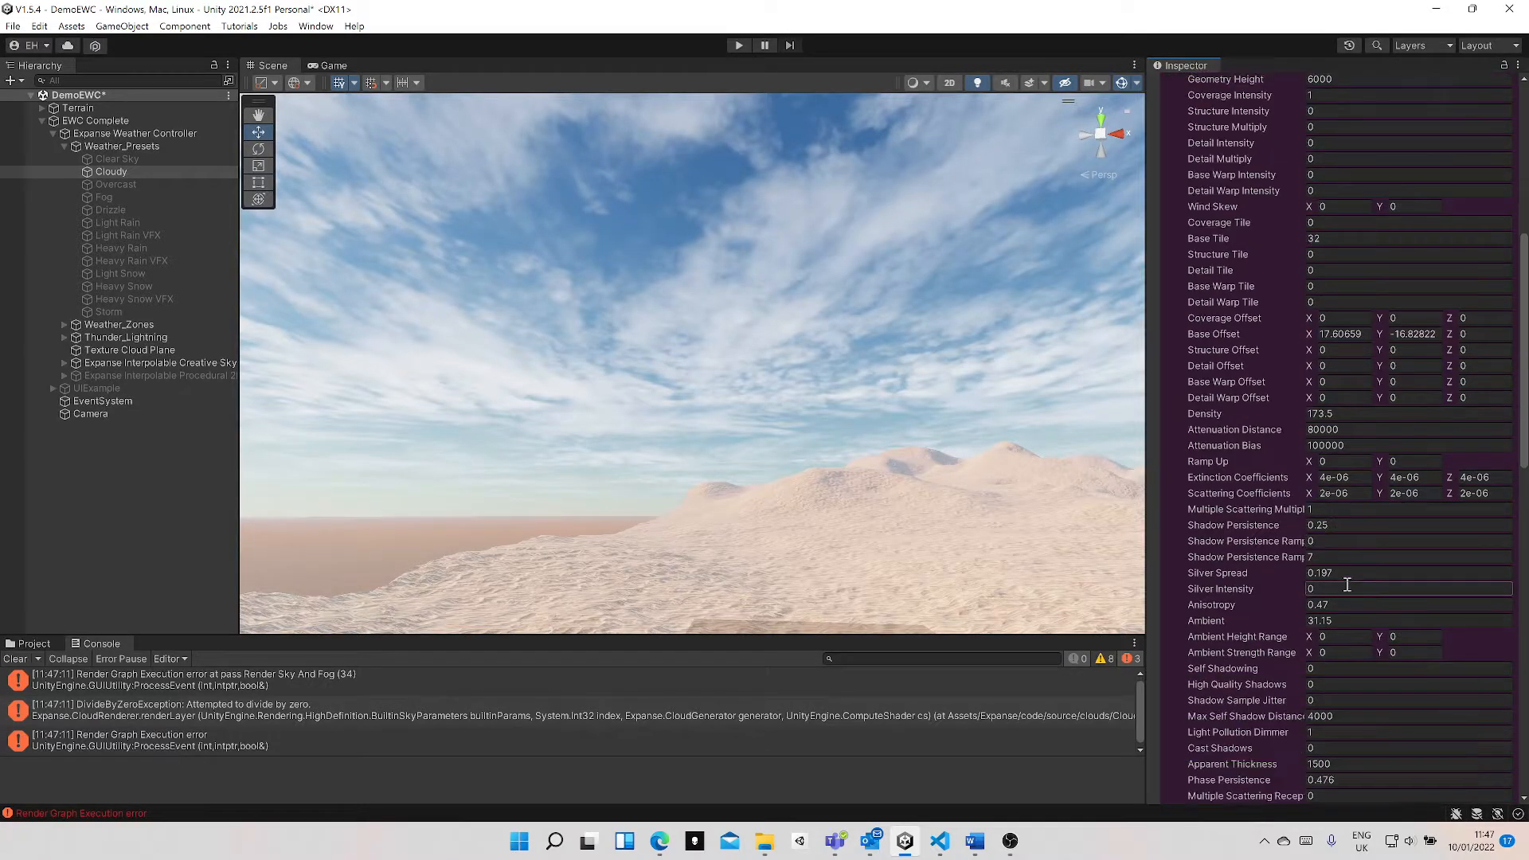
pyautogui.scroll(7, 1347, 585)
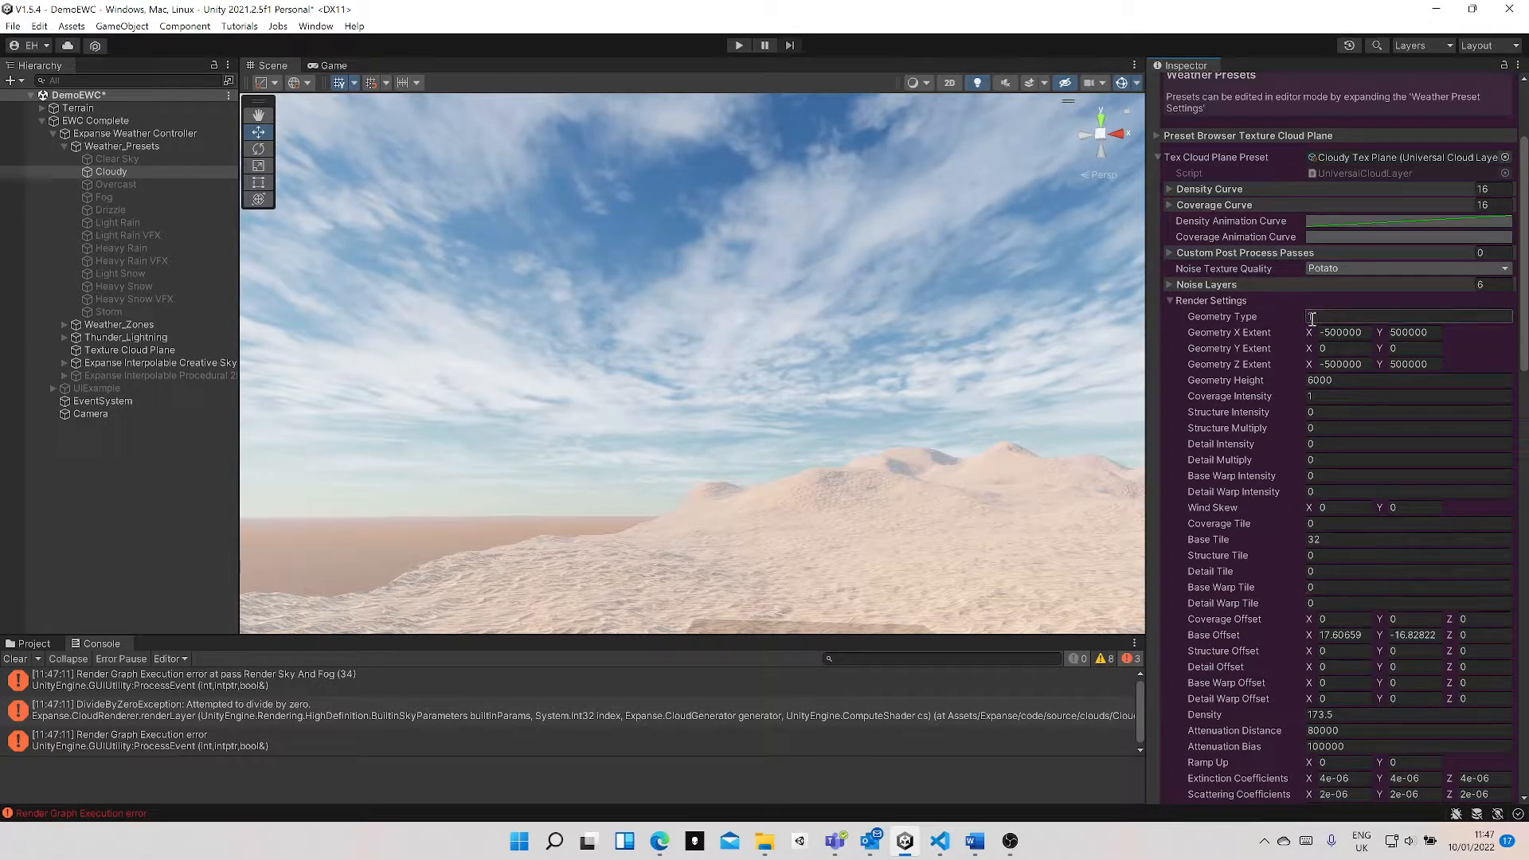
pyautogui.click(1170, 300)
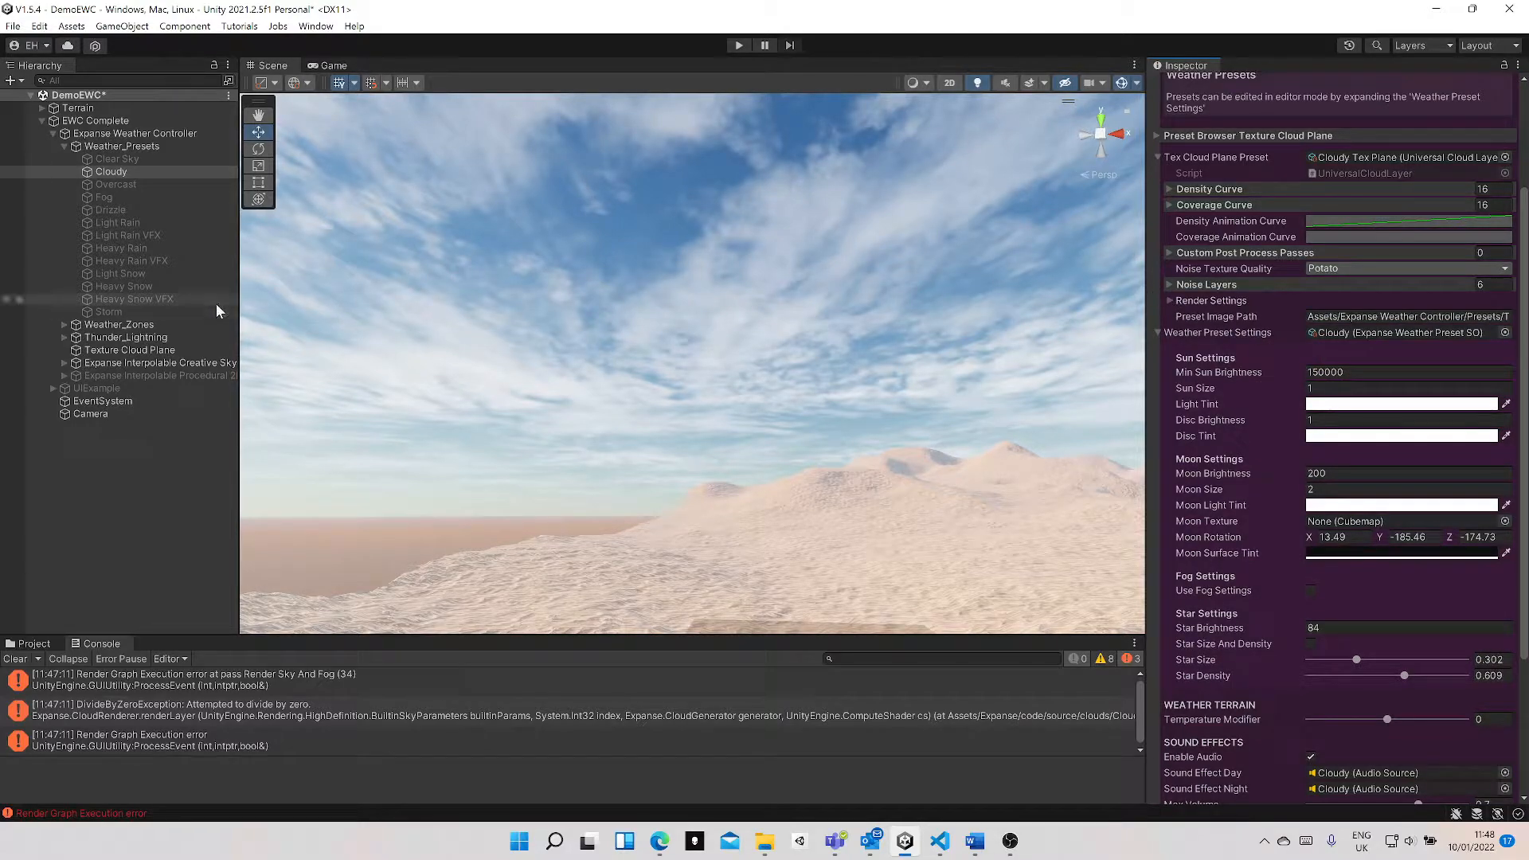
# - Enable the texture cloud plane without texture presets, the 2D cloud plane and the cloud volume together on the Expanse Weather Controller
pyautogui.click(111, 134)
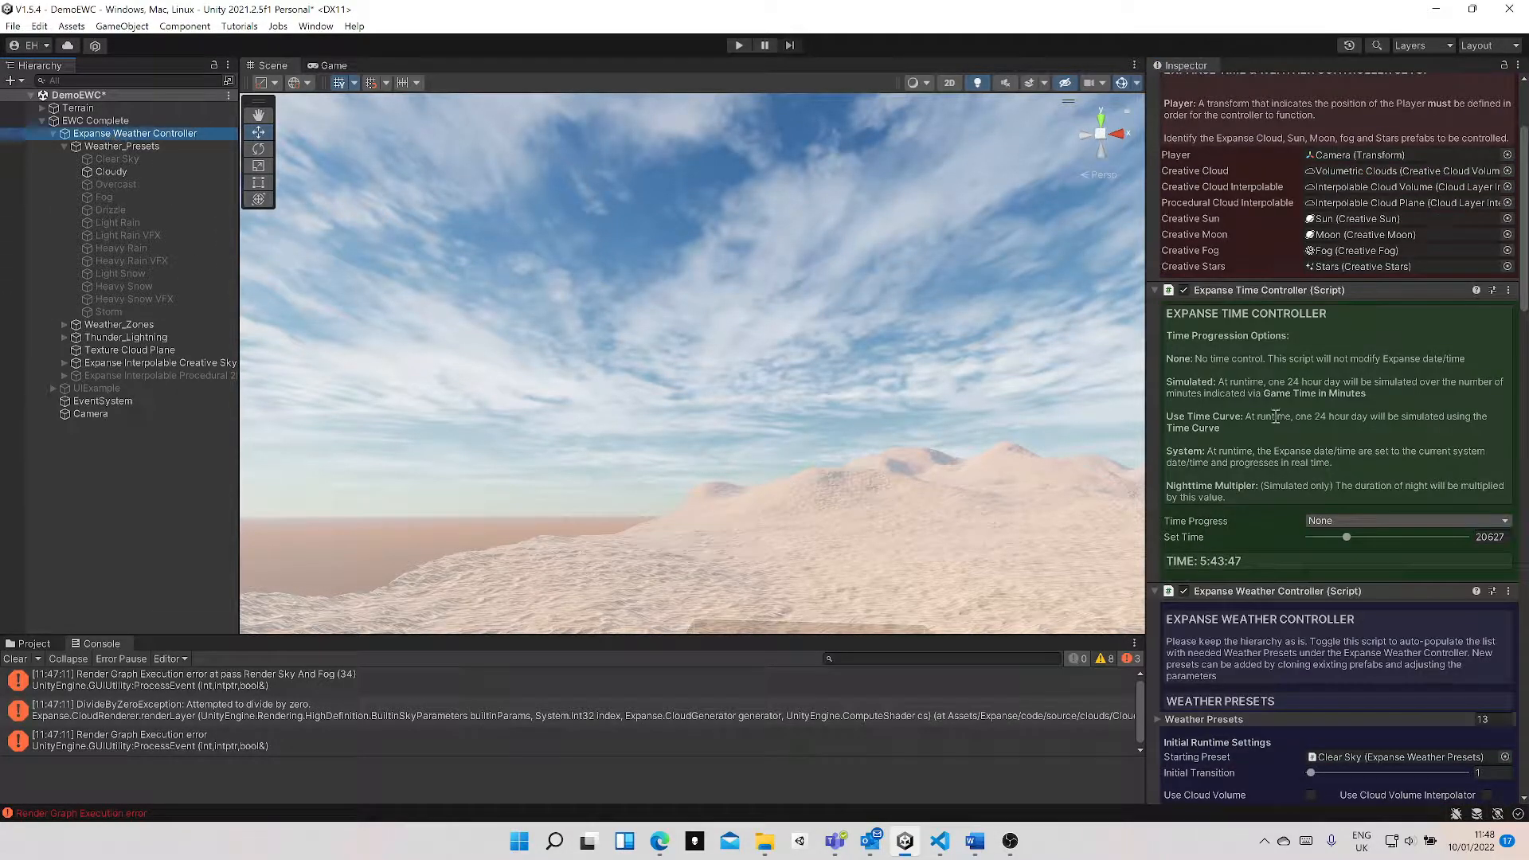
pyautogui.scroll(-3, 1320, 488)
pyautogui.scroll(-3, 1321, 487)
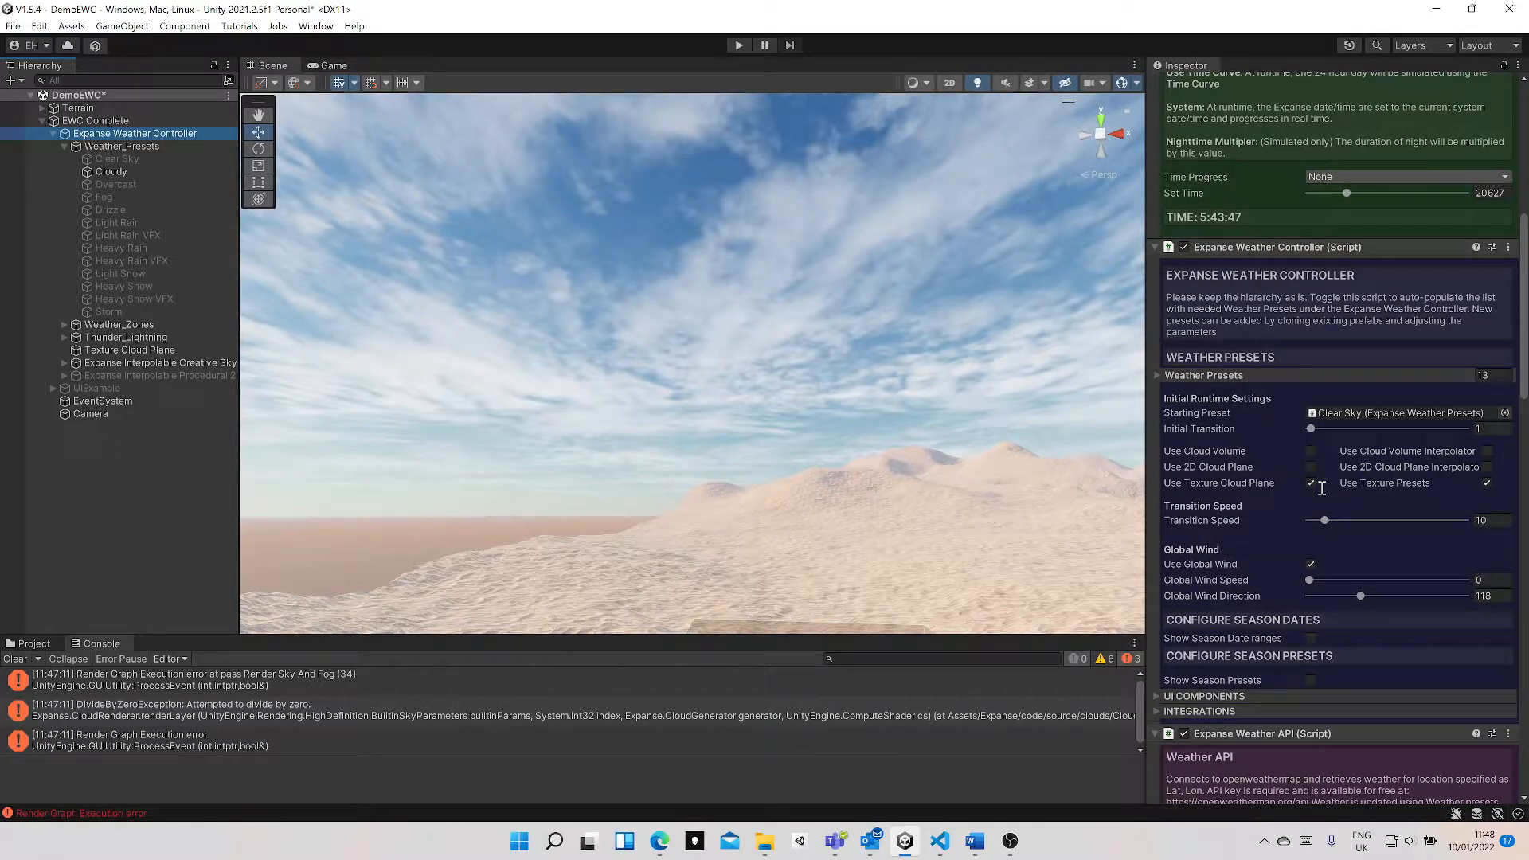
pyautogui.click(1311, 482)
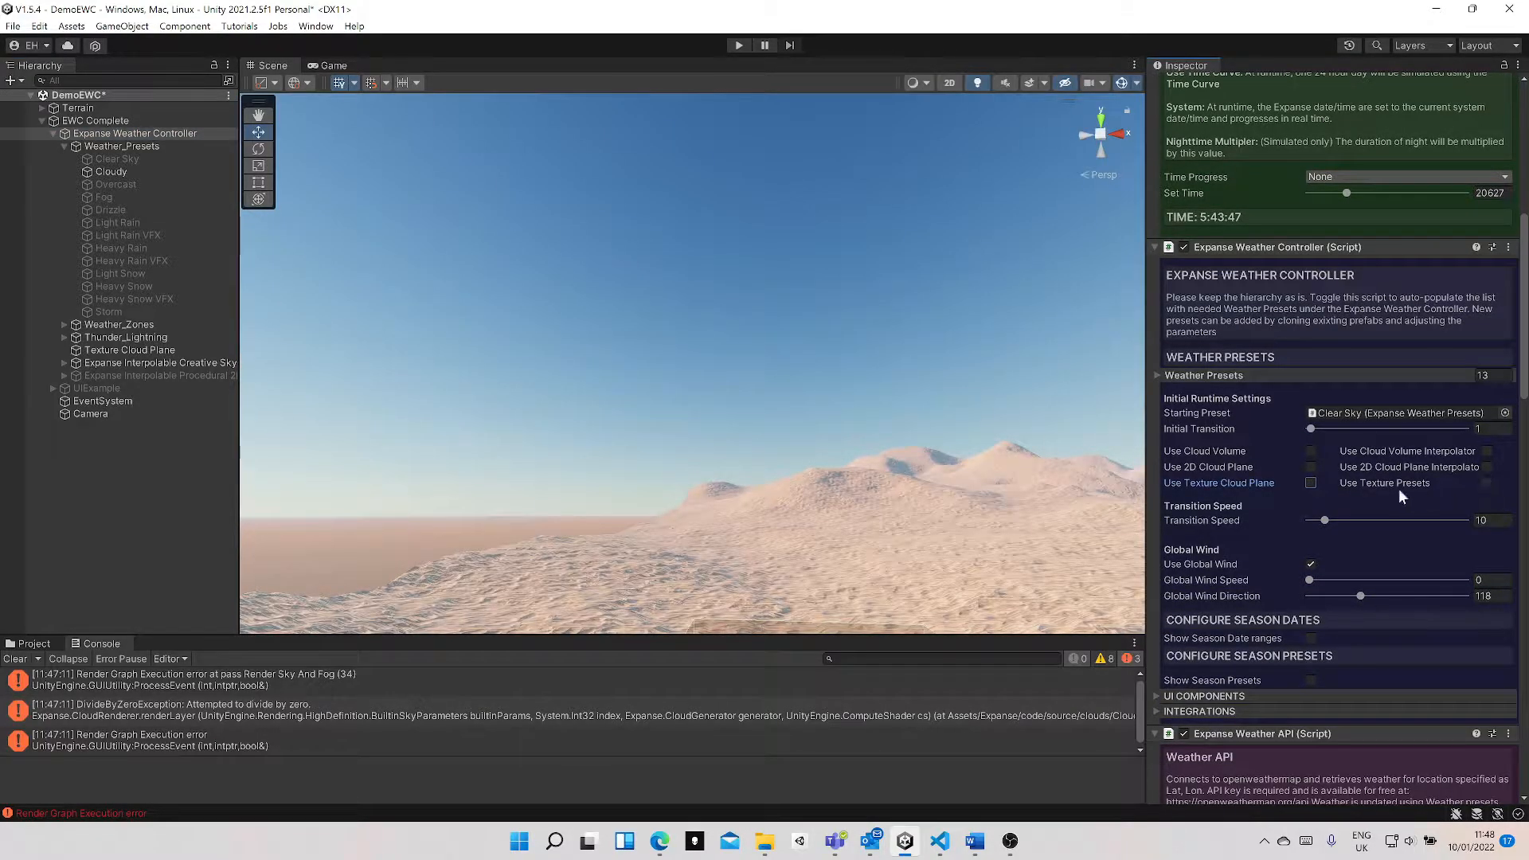
pyautogui.click(1311, 482)
pyautogui.click(1311, 467)
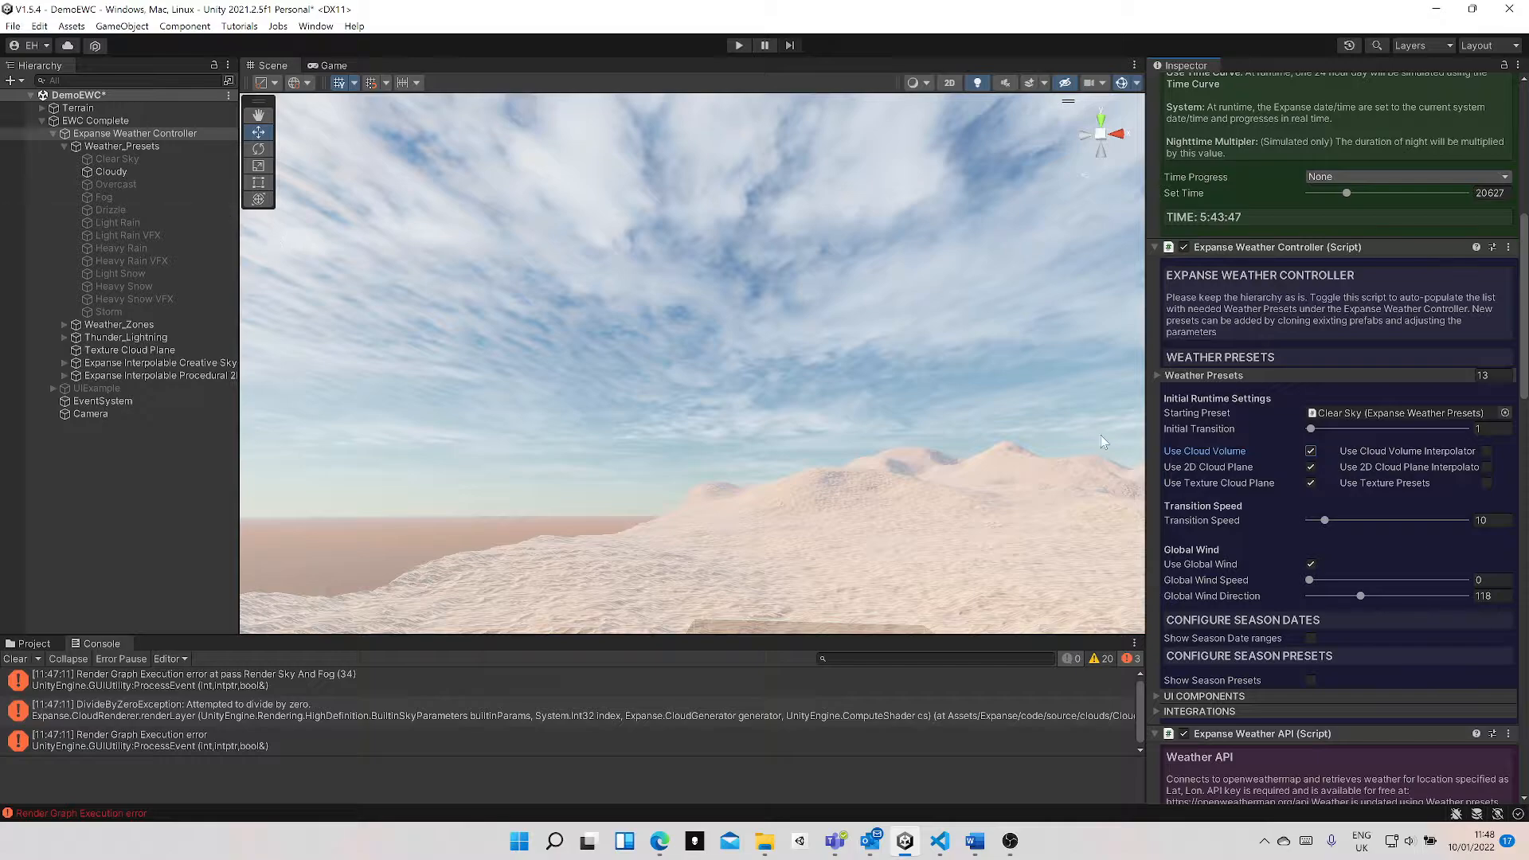
# - Disable the texture and 2D cloud planes and enable the cloud volume interpolator for the cloud volume
pyautogui.click(1311, 482)
pyautogui.click(1310, 467)
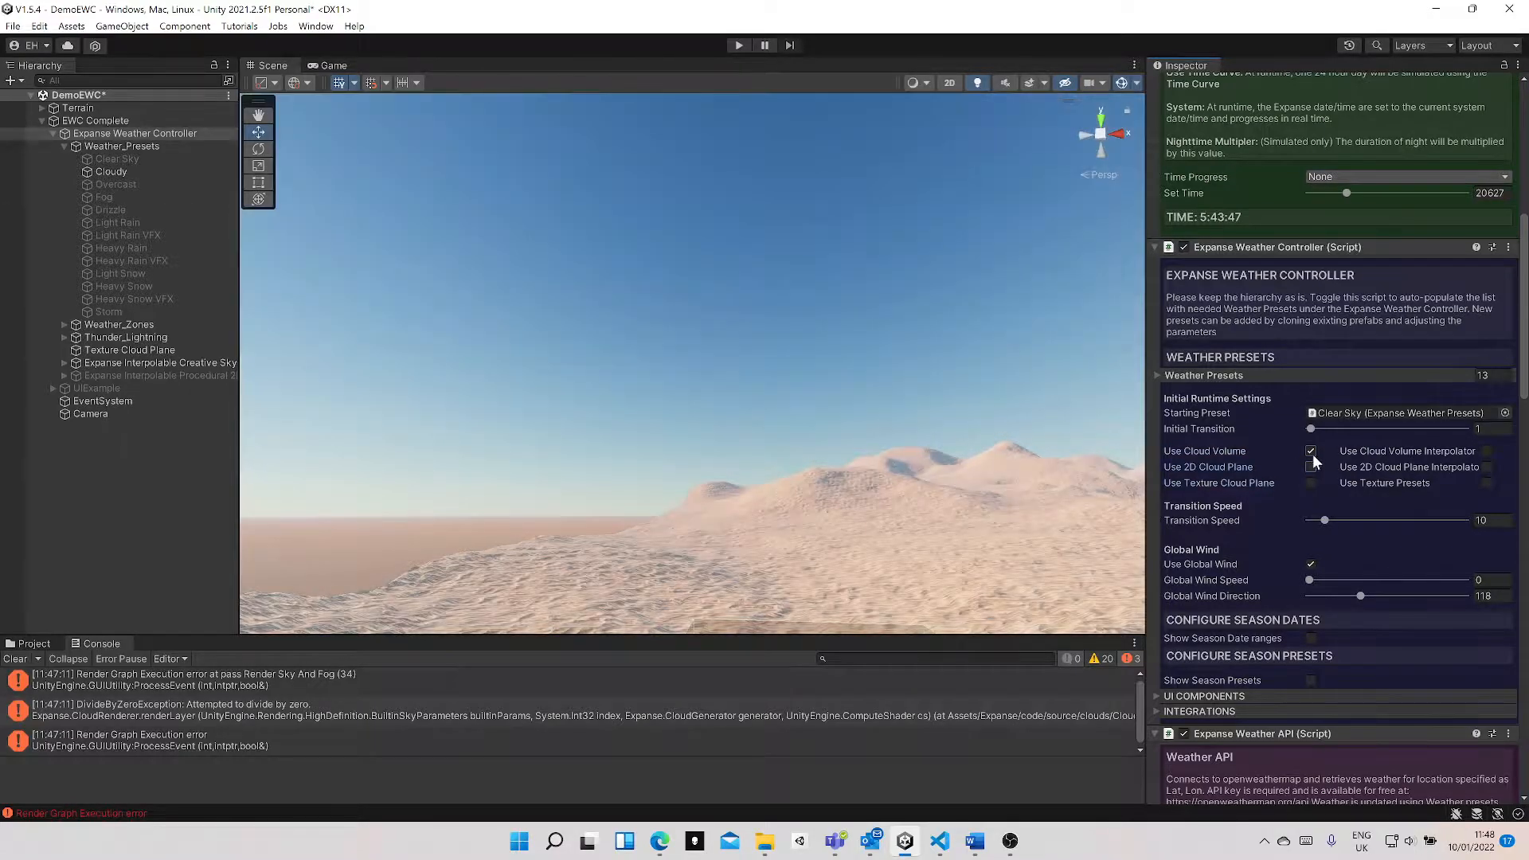
pyautogui.click(1485, 451)
# - Reactivate the Cloudy weather preset to apply its cloud volume, and collapse its Cloud Preset settings
pyautogui.click(155, 173)
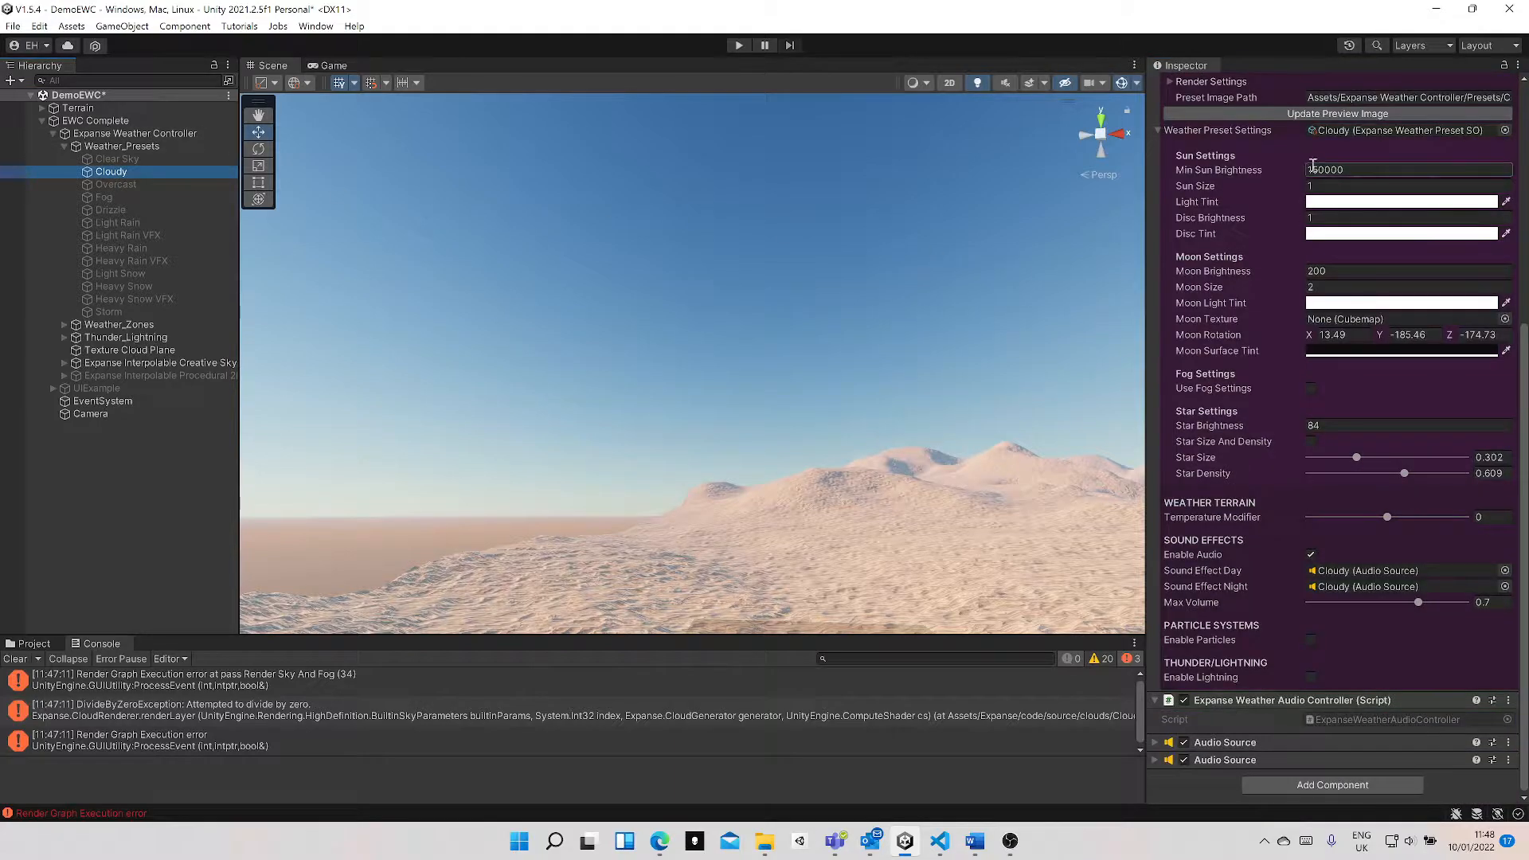
pyautogui.scroll(8, 1265, 288)
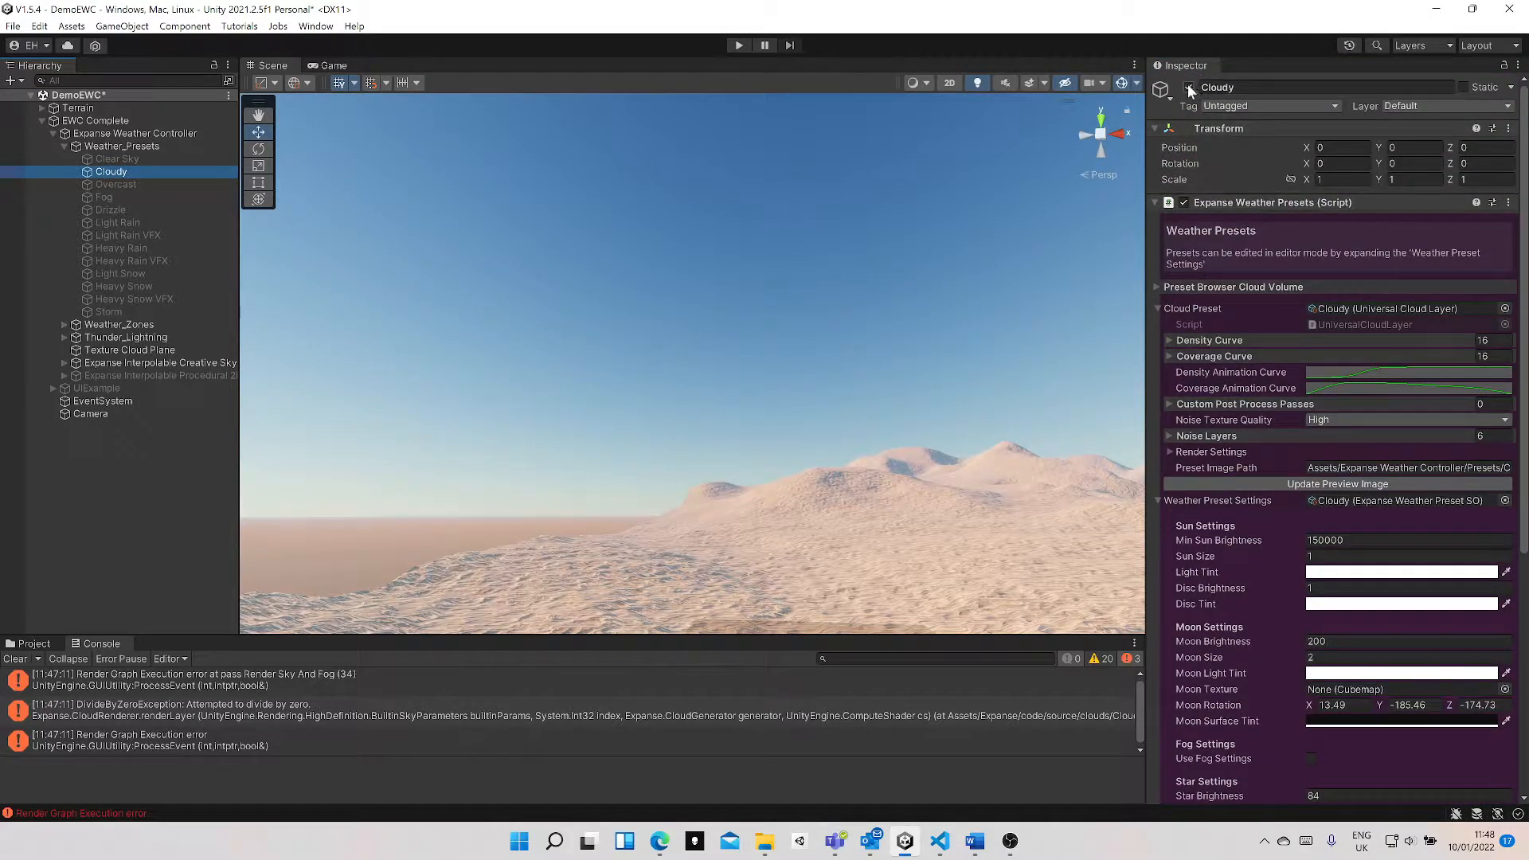
pyautogui.click(1188, 87)
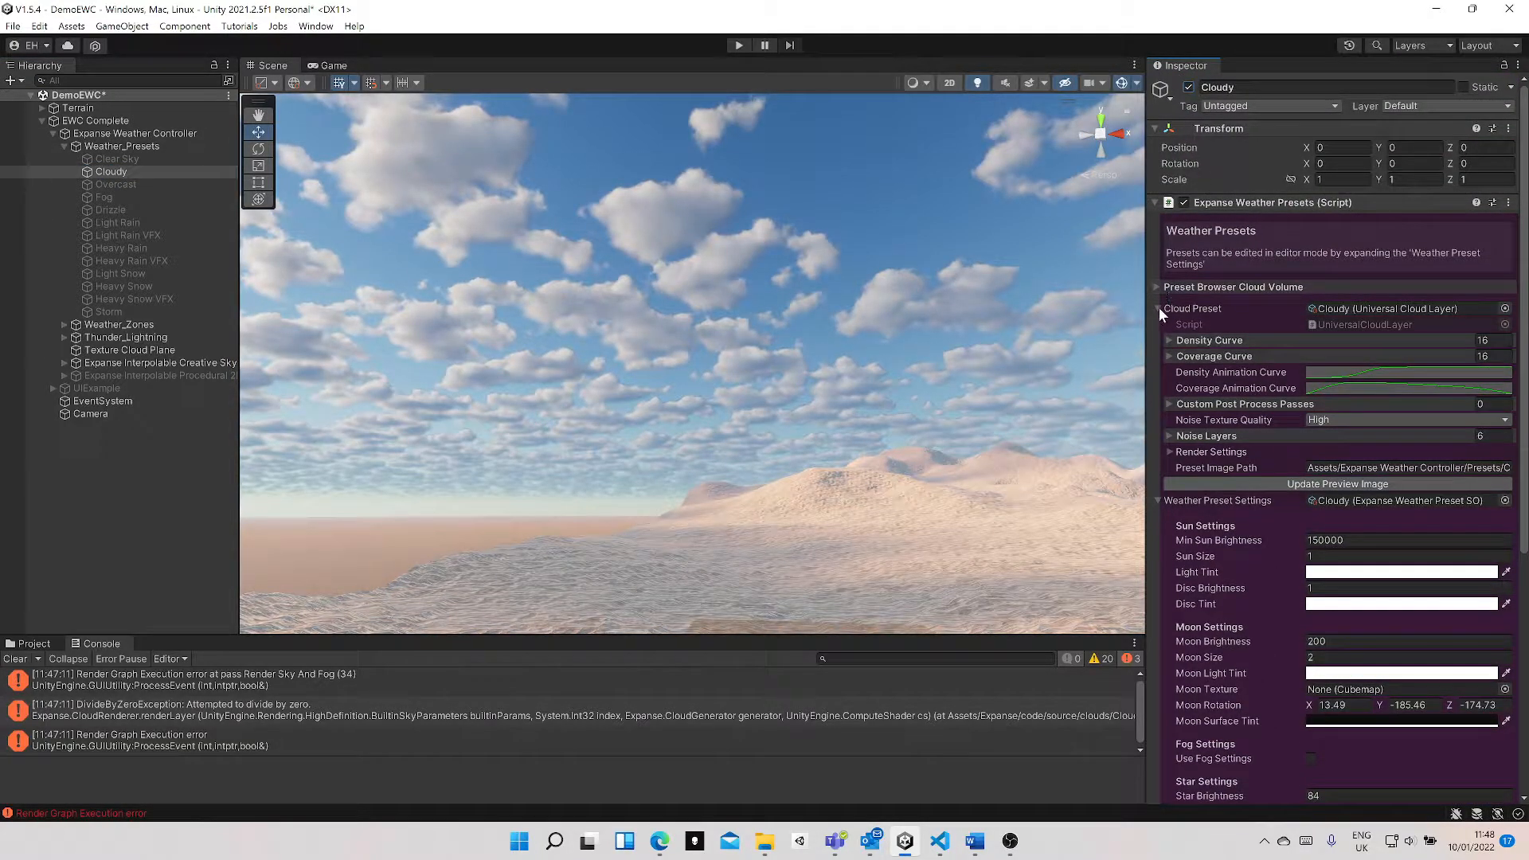
pyautogui.click(1157, 309)
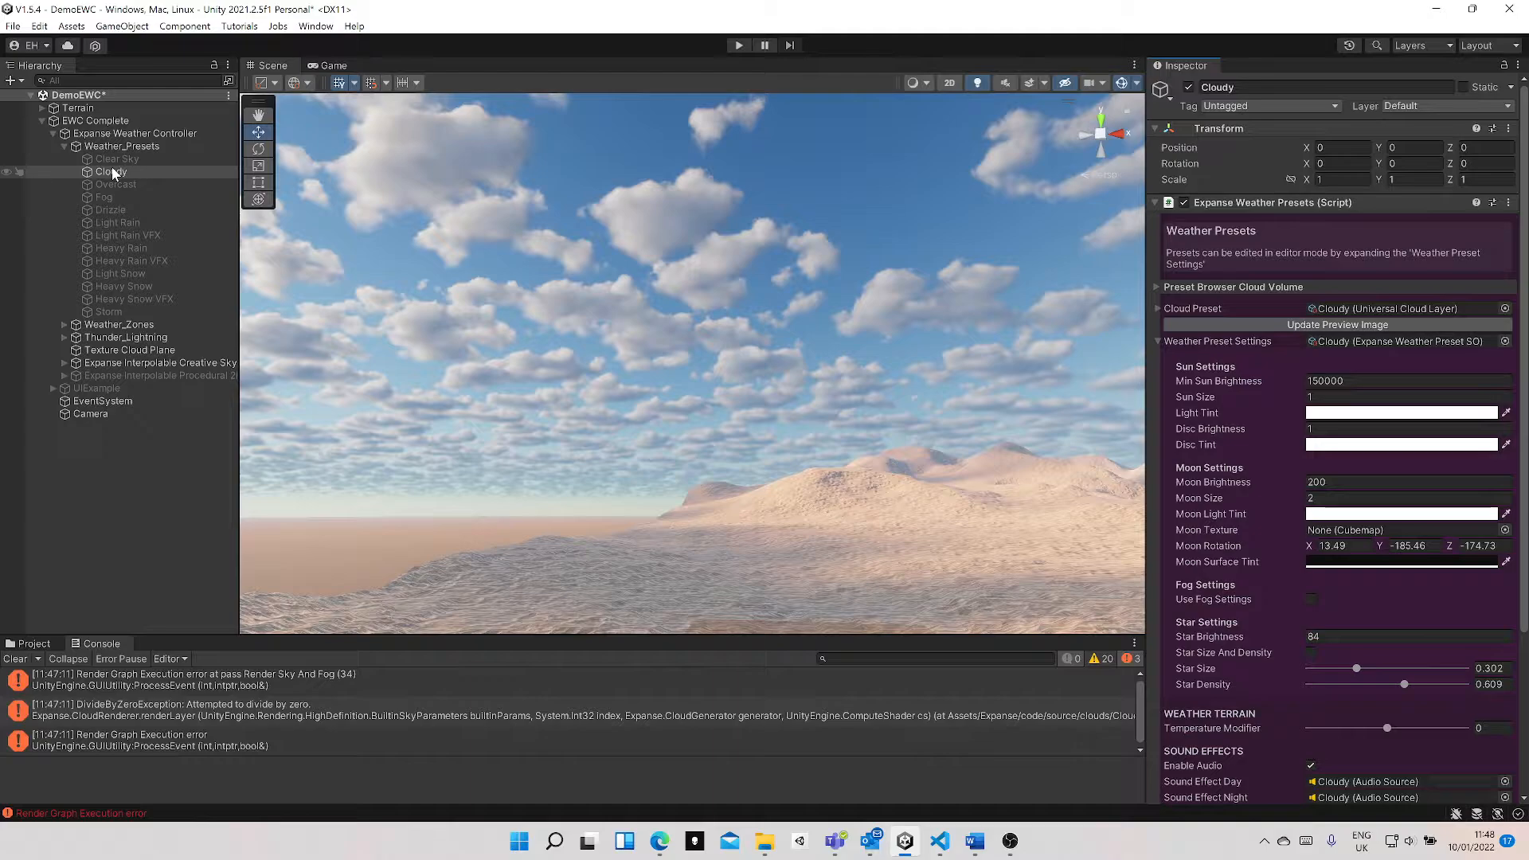
# - Set the Expanse Weather Controller's Global Wind Speed to 32.2 and Global Wind Direction to 114
pyautogui.click(94, 133)
pyautogui.scroll(-10, 1289, 444)
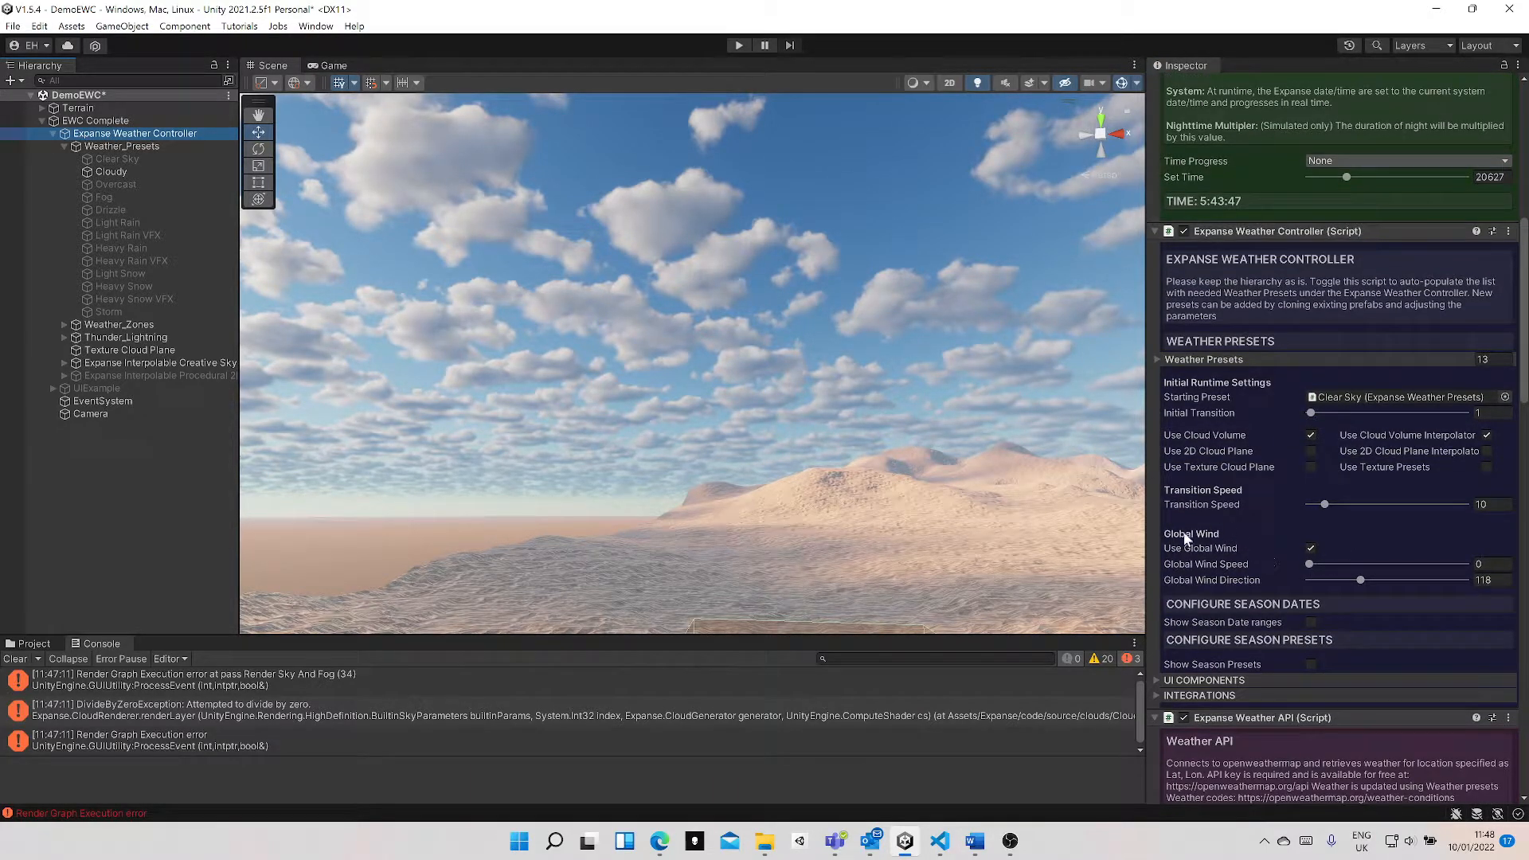
pyautogui.moveTo(1311, 564); pyautogui.dragTo(1358, 580)
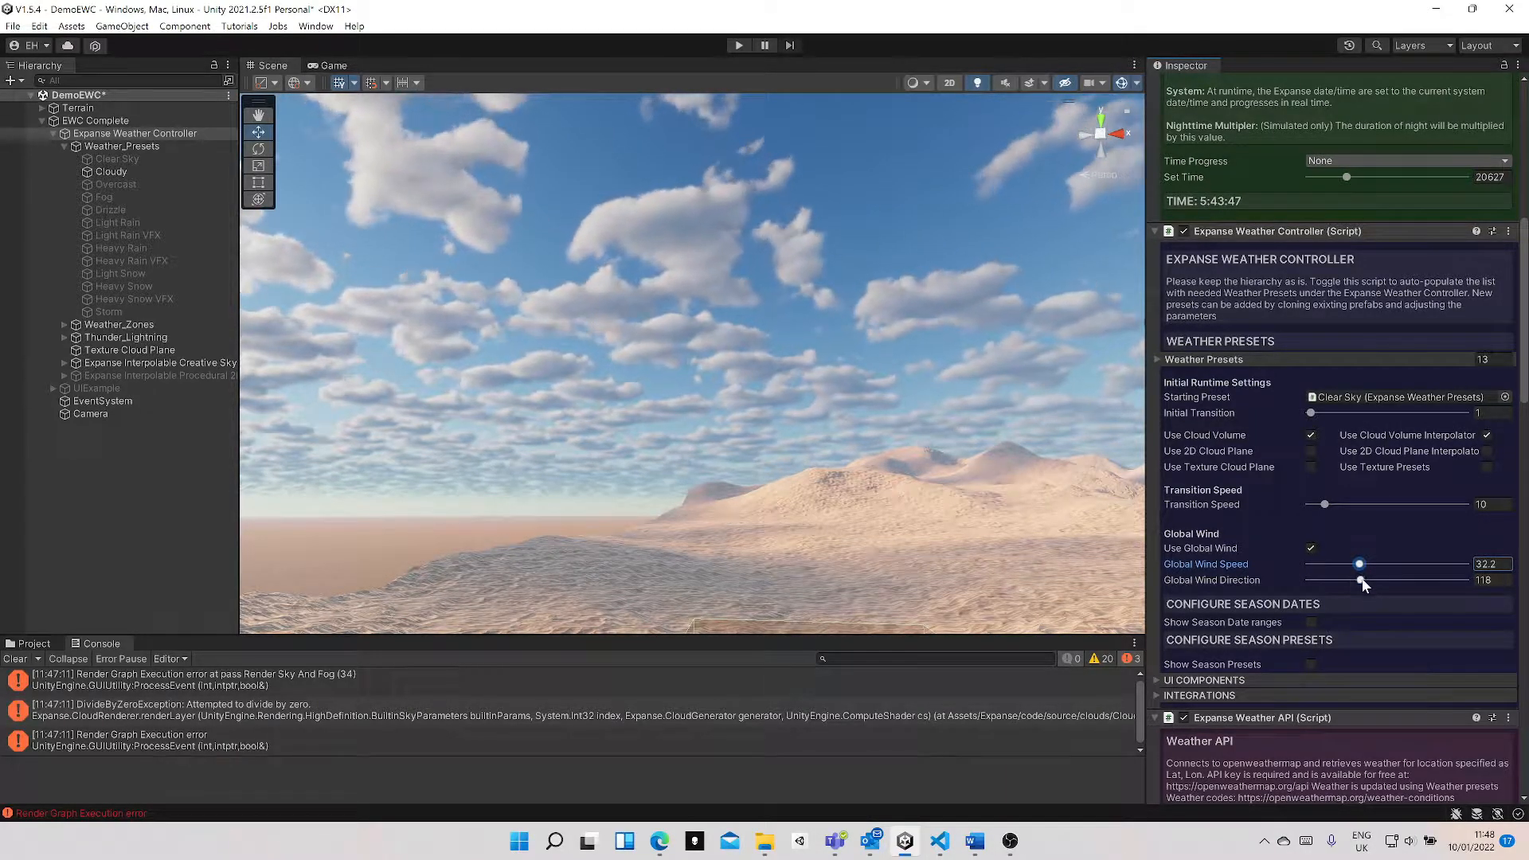
pyautogui.moveTo(1359, 581)
pyautogui.mouseDown()
pyautogui.moveTo(1316, 582)
pyautogui.moveTo(1449, 583)
pyautogui.moveTo(1358, 582)
pyautogui.mouseUp()
# - Set the Global Wind Speed back to 0
pyautogui.scroll(-3, 1407, 632)
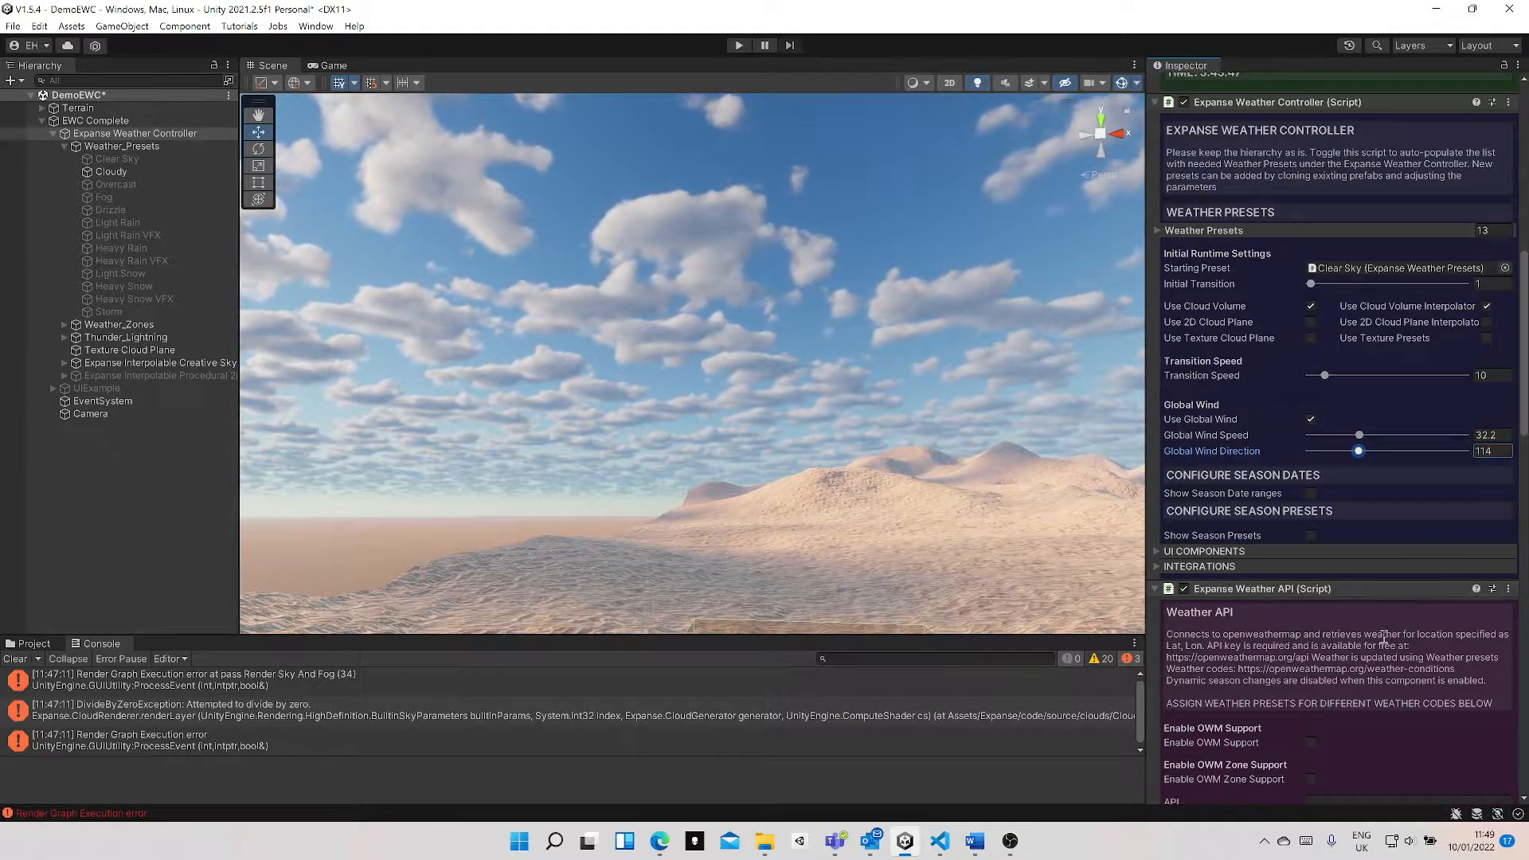
pyautogui.moveTo(1358, 435); pyautogui.dragTo(1277, 441)
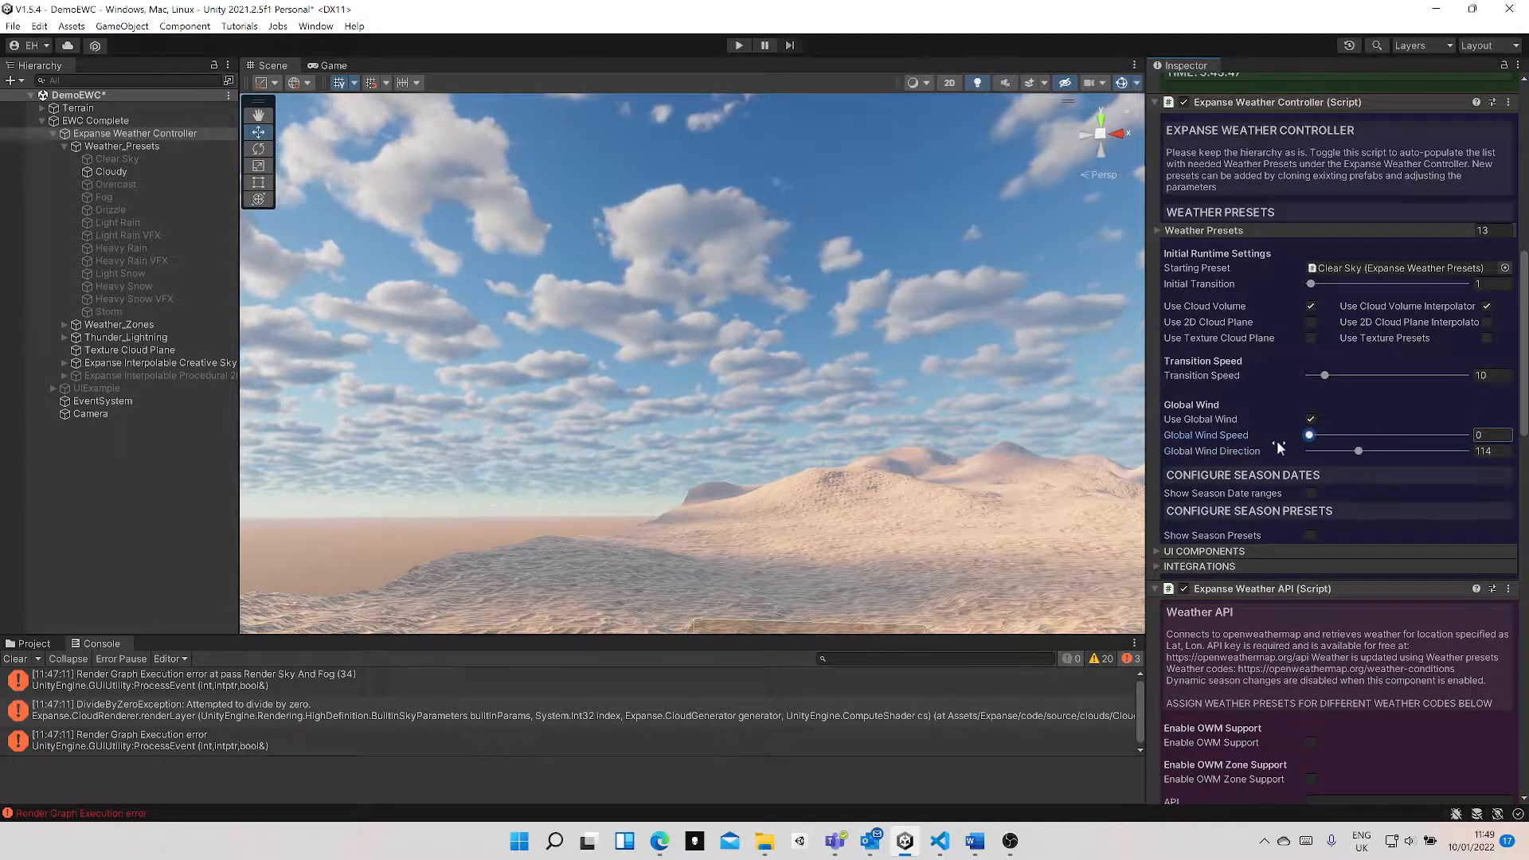
# - Expand the weather controller's Integrations section to review it, and examine the Terrain object's rain and snow settings
pyautogui.click(1156, 564)
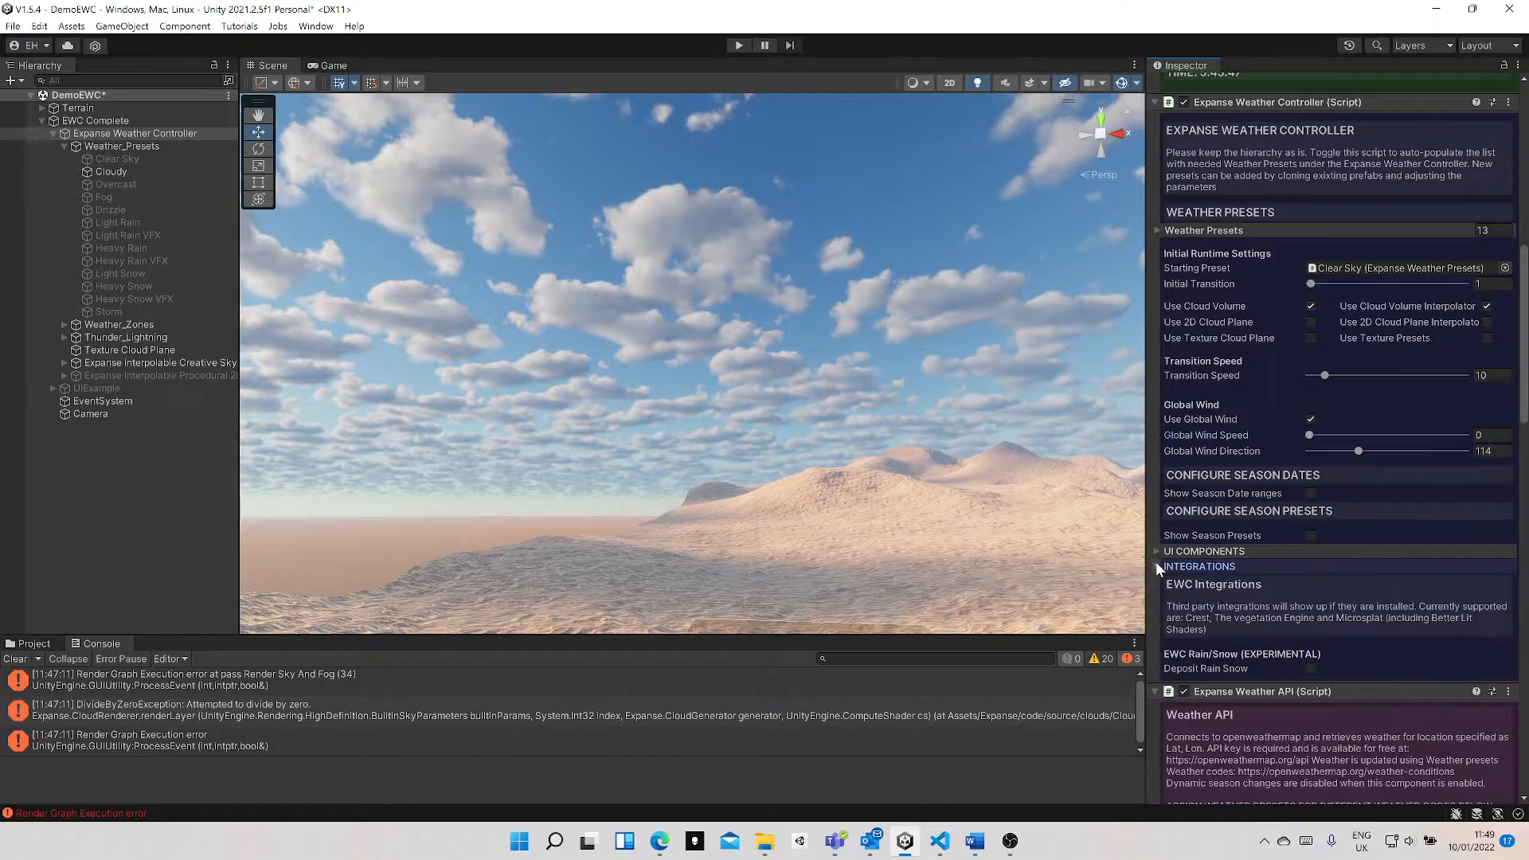
pyautogui.scroll(-1, 1391, 579)
pyautogui.scroll(-1, 1390, 579)
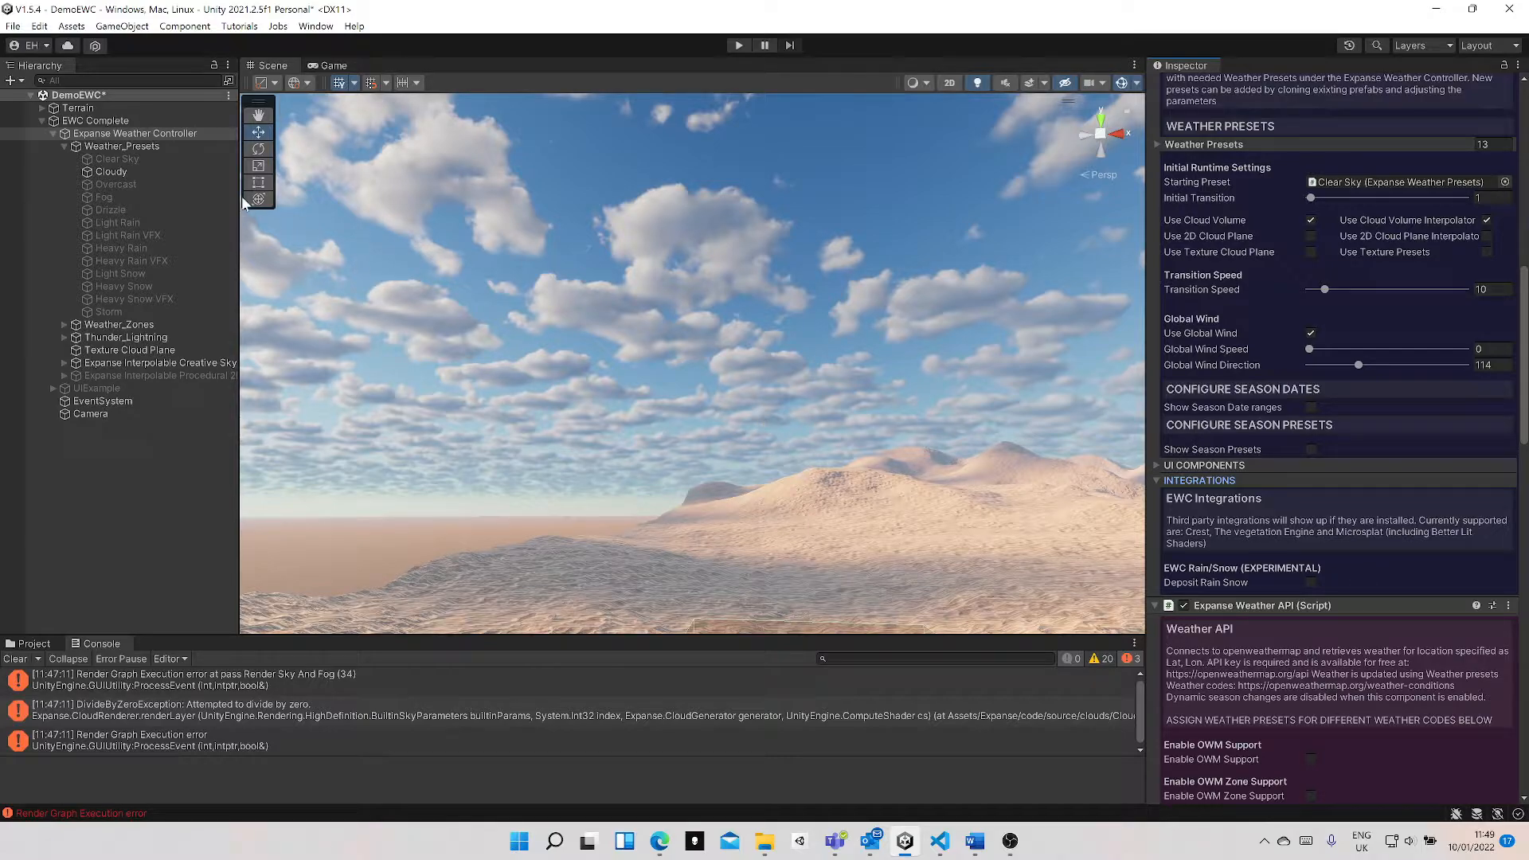
pyautogui.click(89, 109)
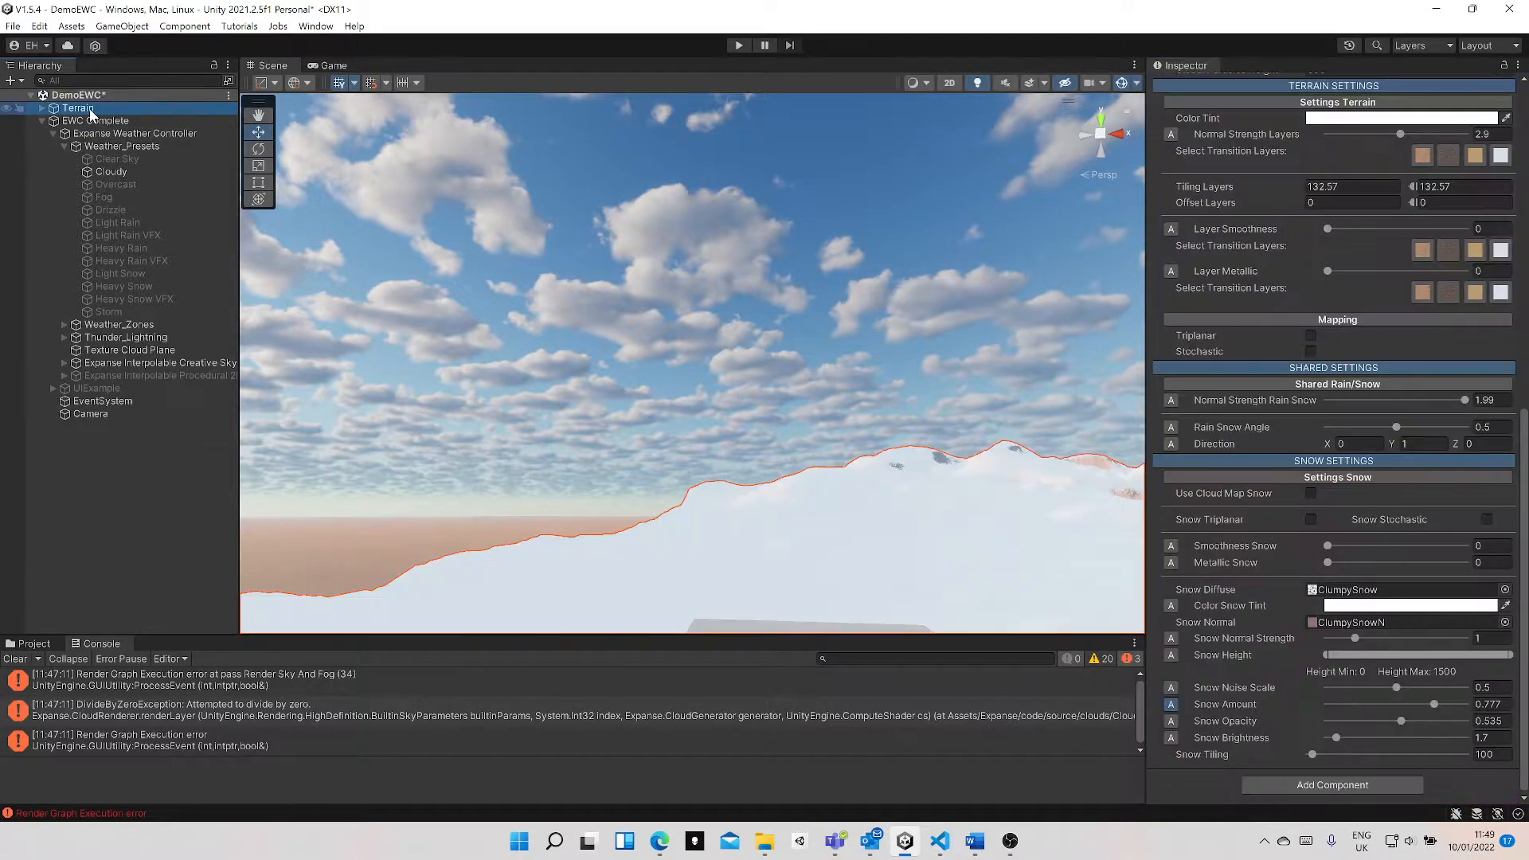
pyautogui.scroll(5, 1267, 501)
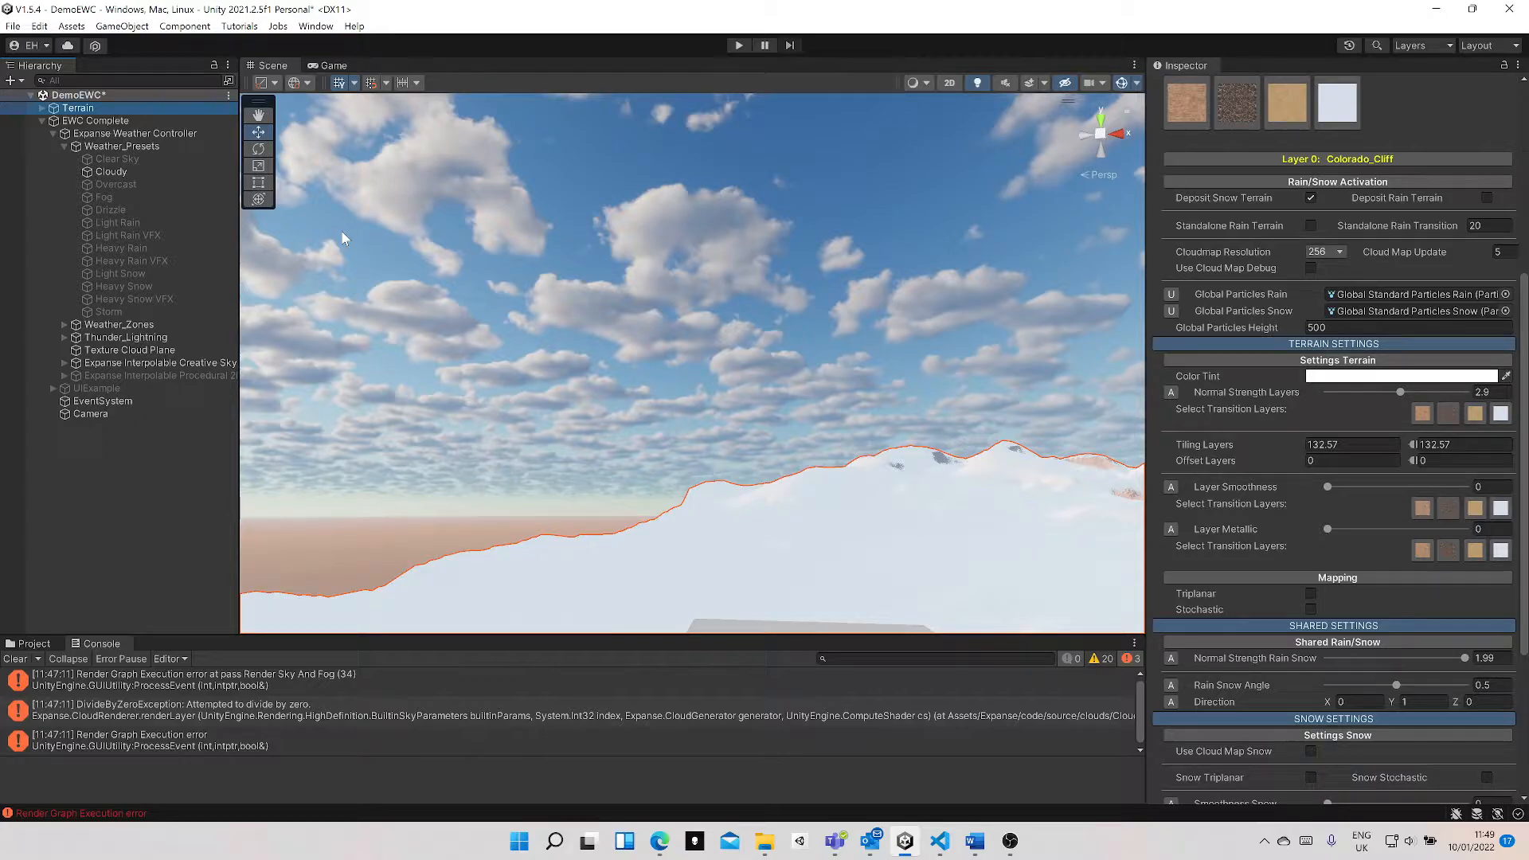
# - Review the Cloudy preset's settings and the Heavy Rain preset's sound and particle system settings
pyautogui.click(111, 173)
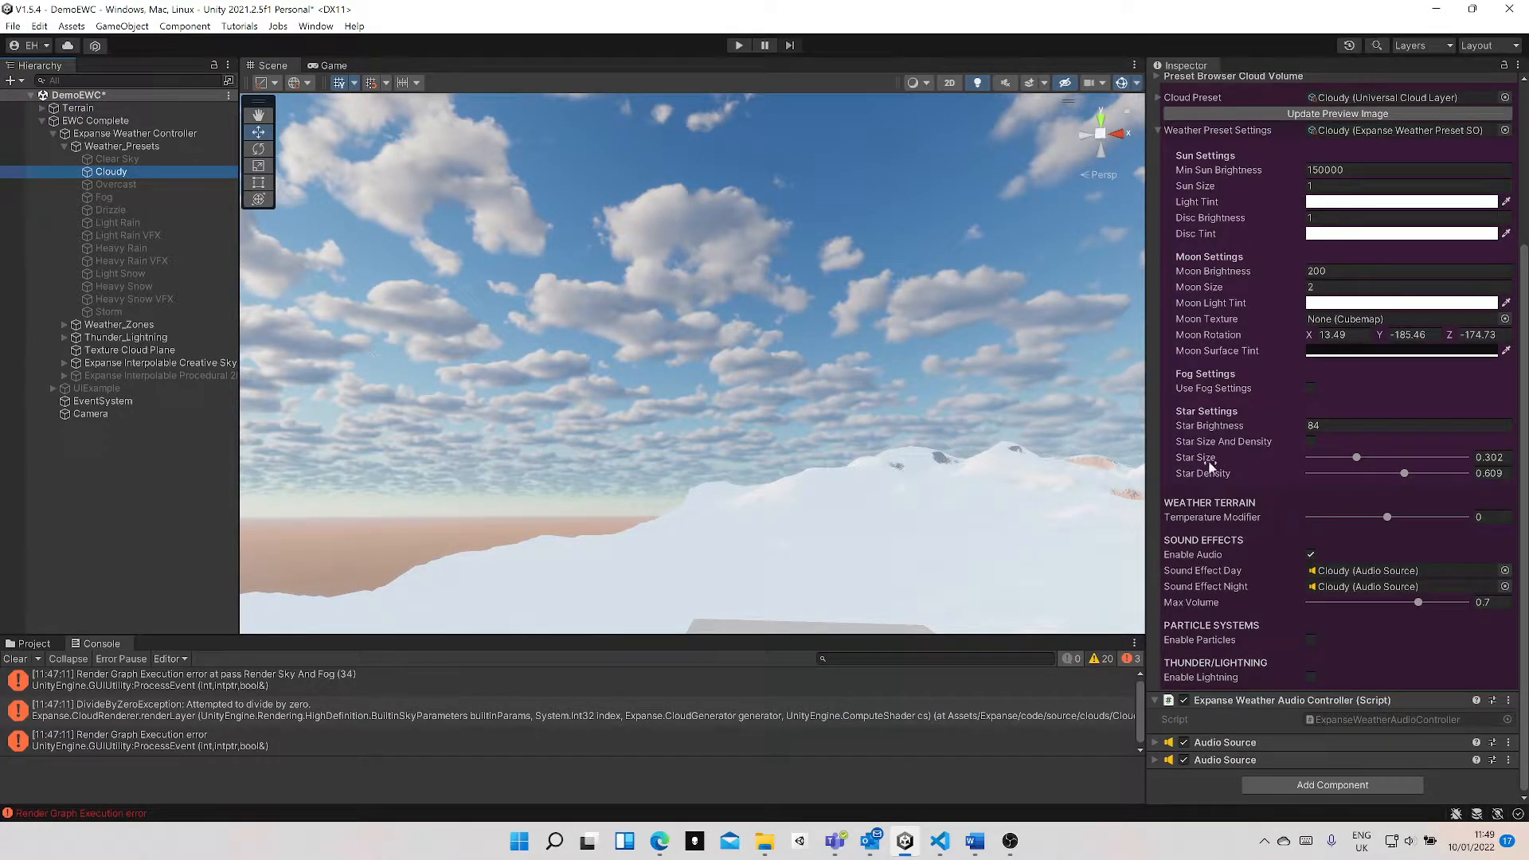
pyautogui.click(135, 249)
pyautogui.scroll(-3, 1229, 457)
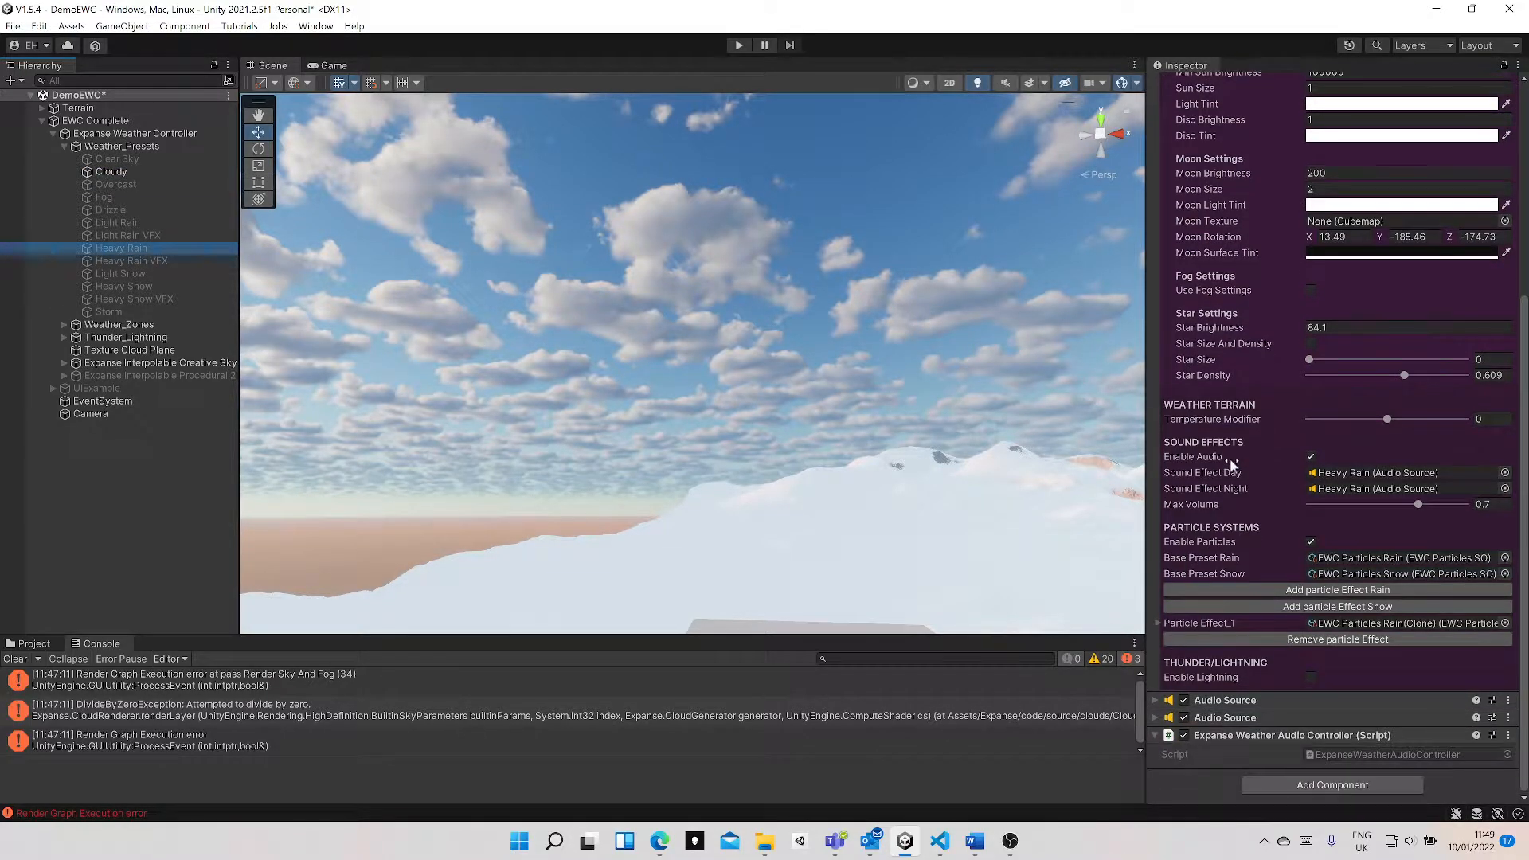
# - Locate the Heavy Rain preset's Base Preset Rain asset in the project files and inspect the EWC Particles Rain settings
pyautogui.click(1416, 560)
pyautogui.click(32, 643)
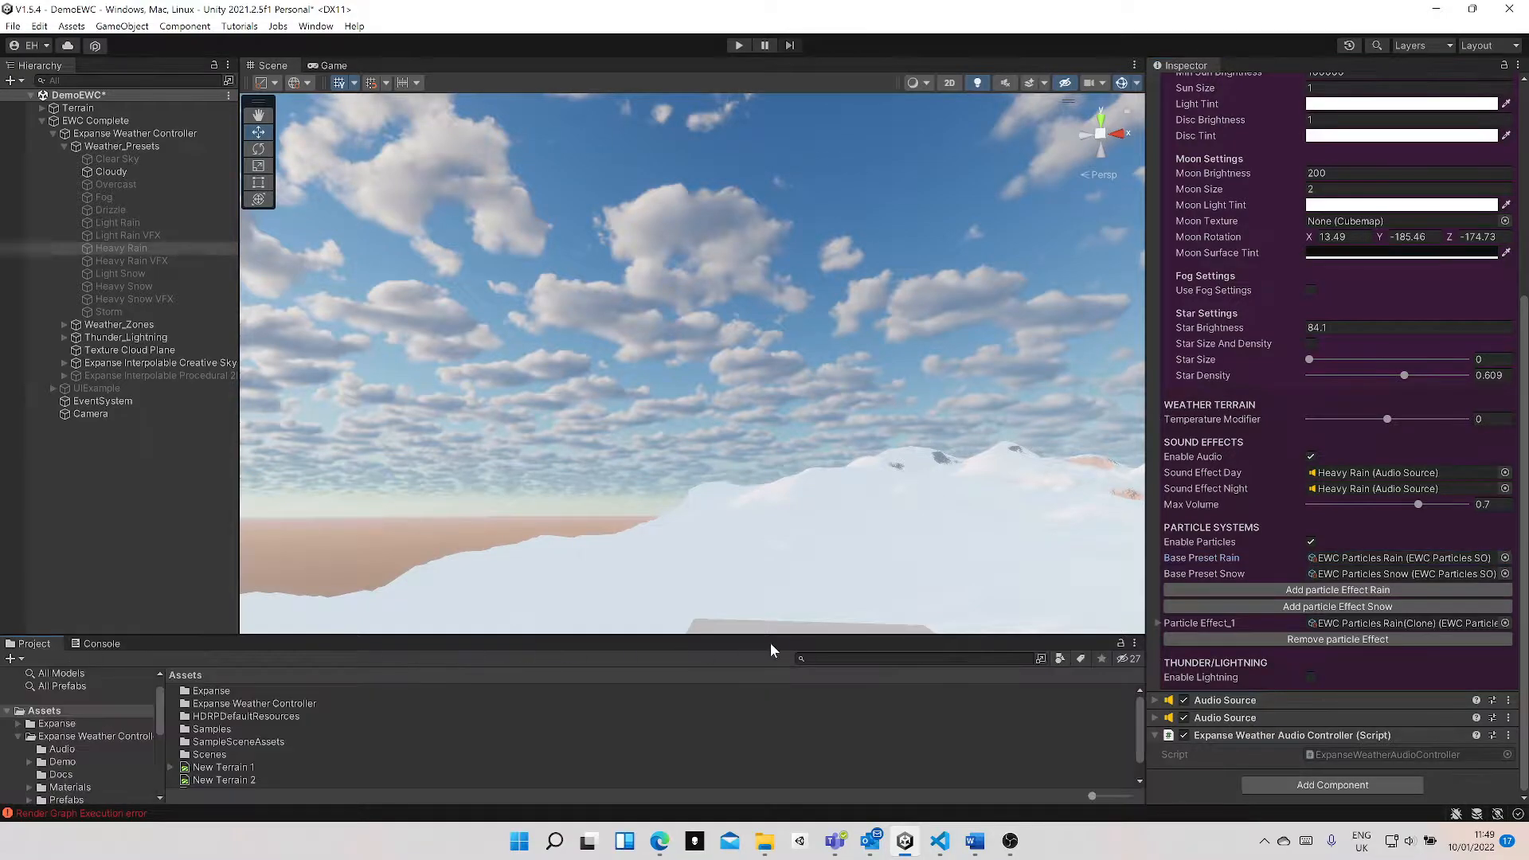
pyautogui.click(1386, 555)
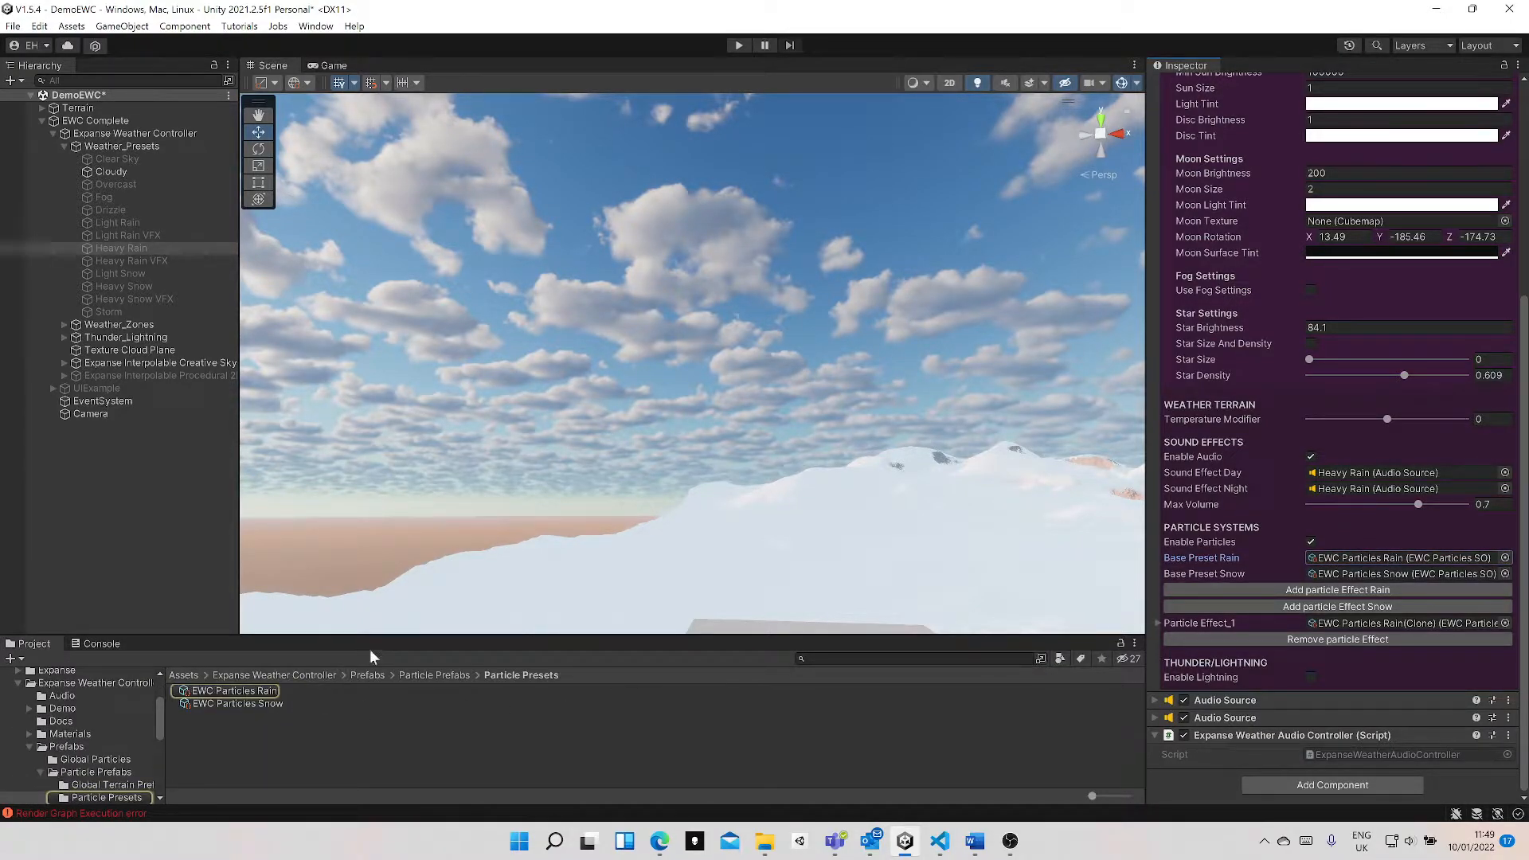
pyautogui.moveTo(375, 637); pyautogui.dragTo(375, 603)
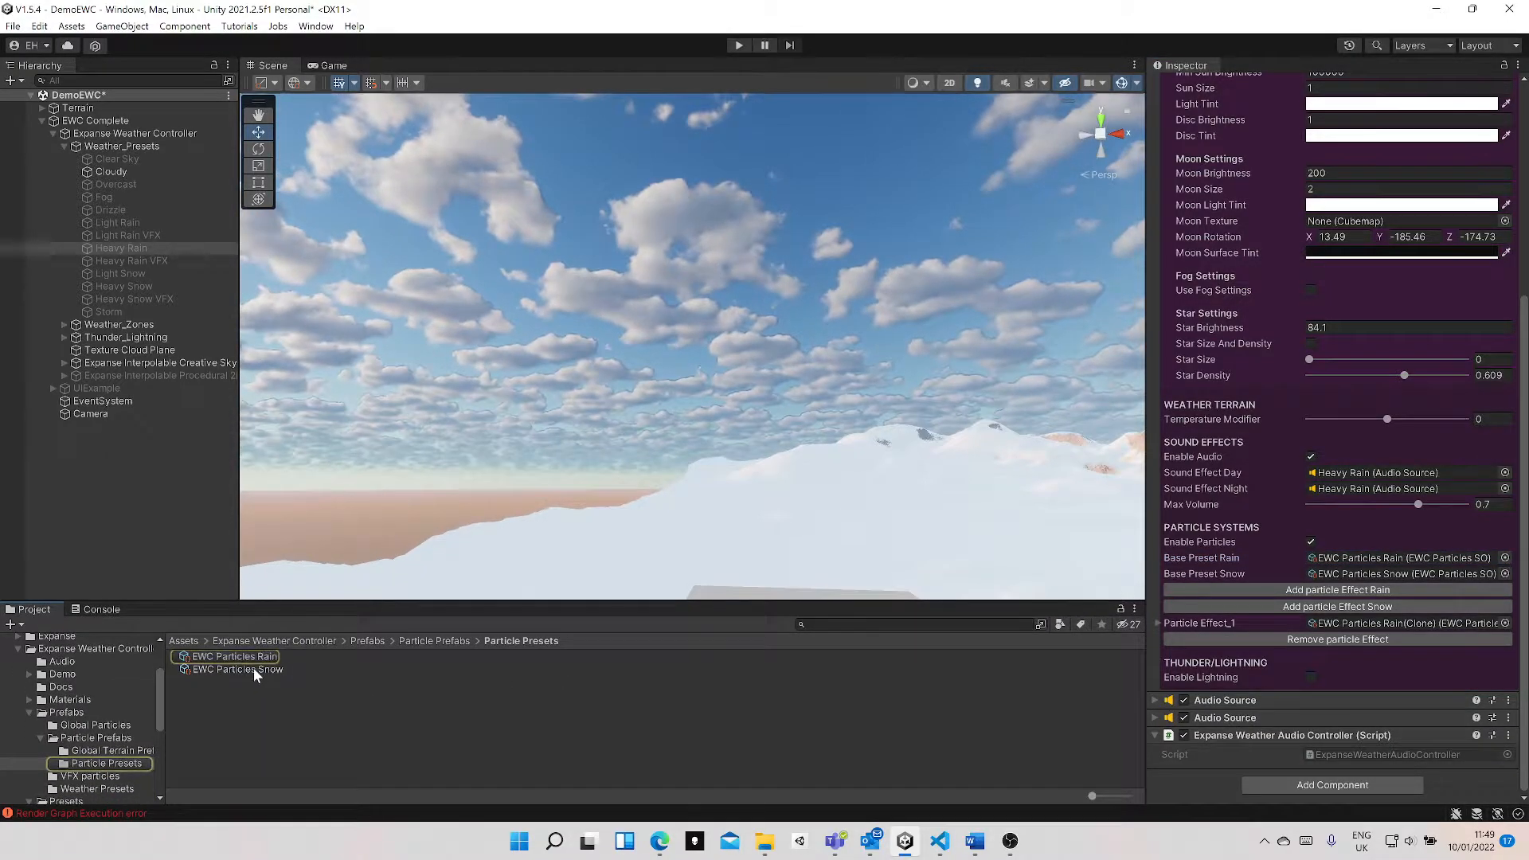
pyautogui.click(219, 658)
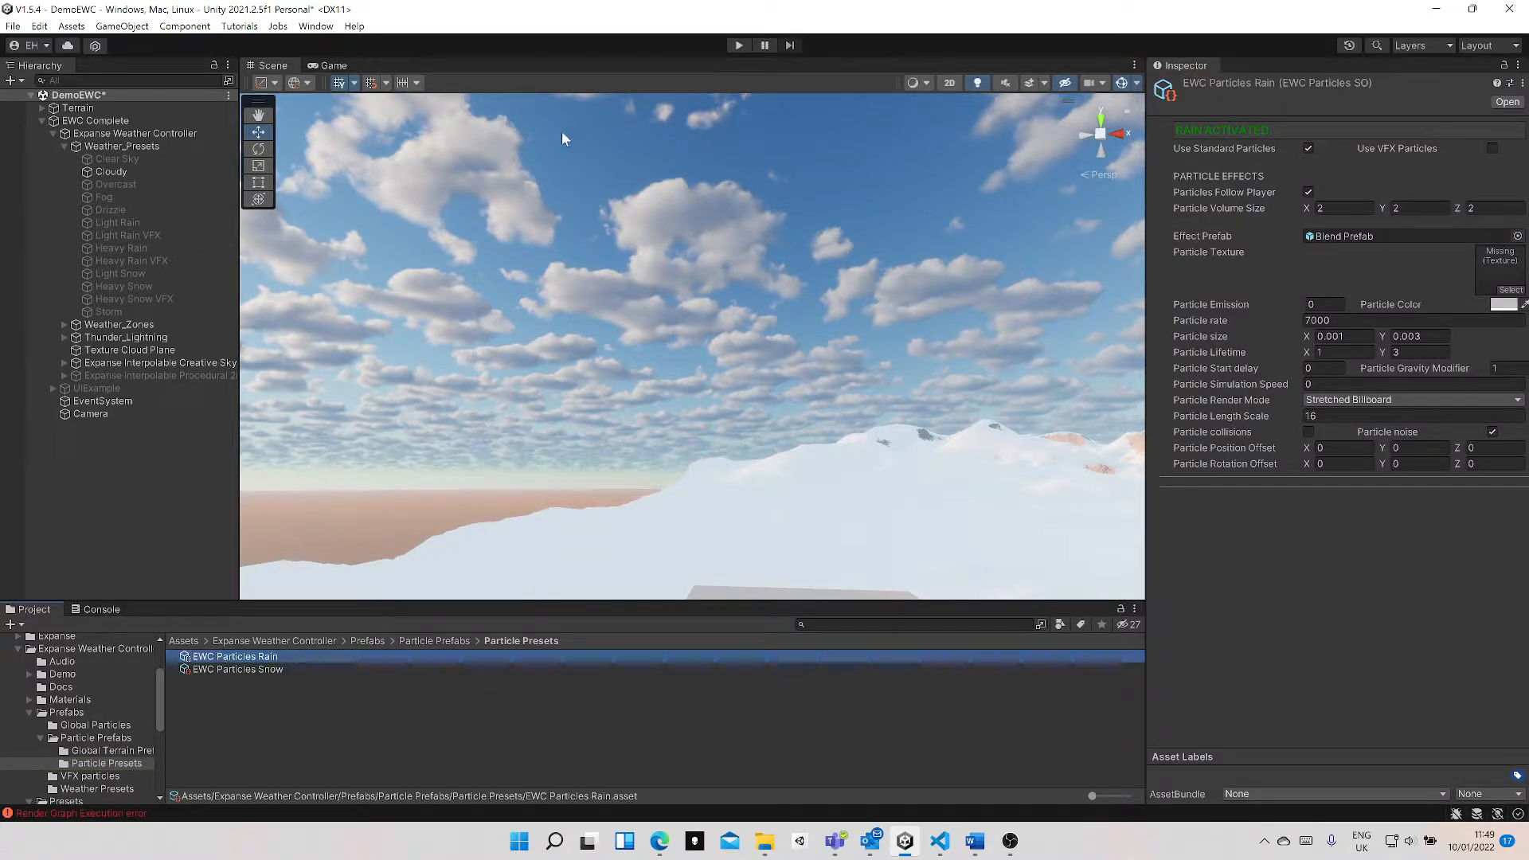
# - Look up the EWCParticlesSO scriptable object among the asset creation options for the Particle Presets folder, without creating one
pyautogui.click(316, 27)
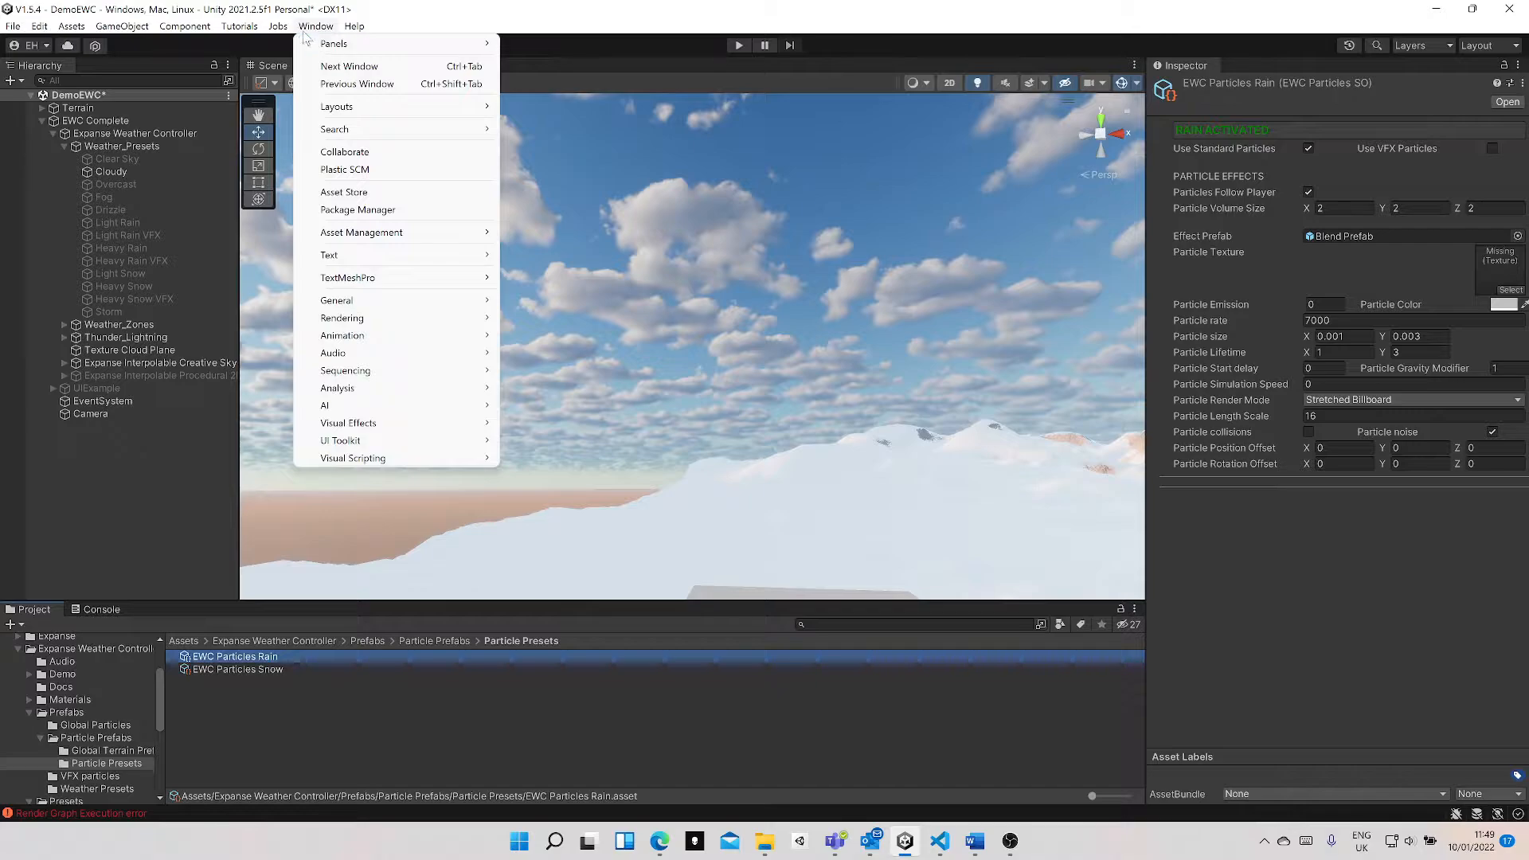
pyautogui.click(513, 721)
pyautogui.rightClick(513, 721)
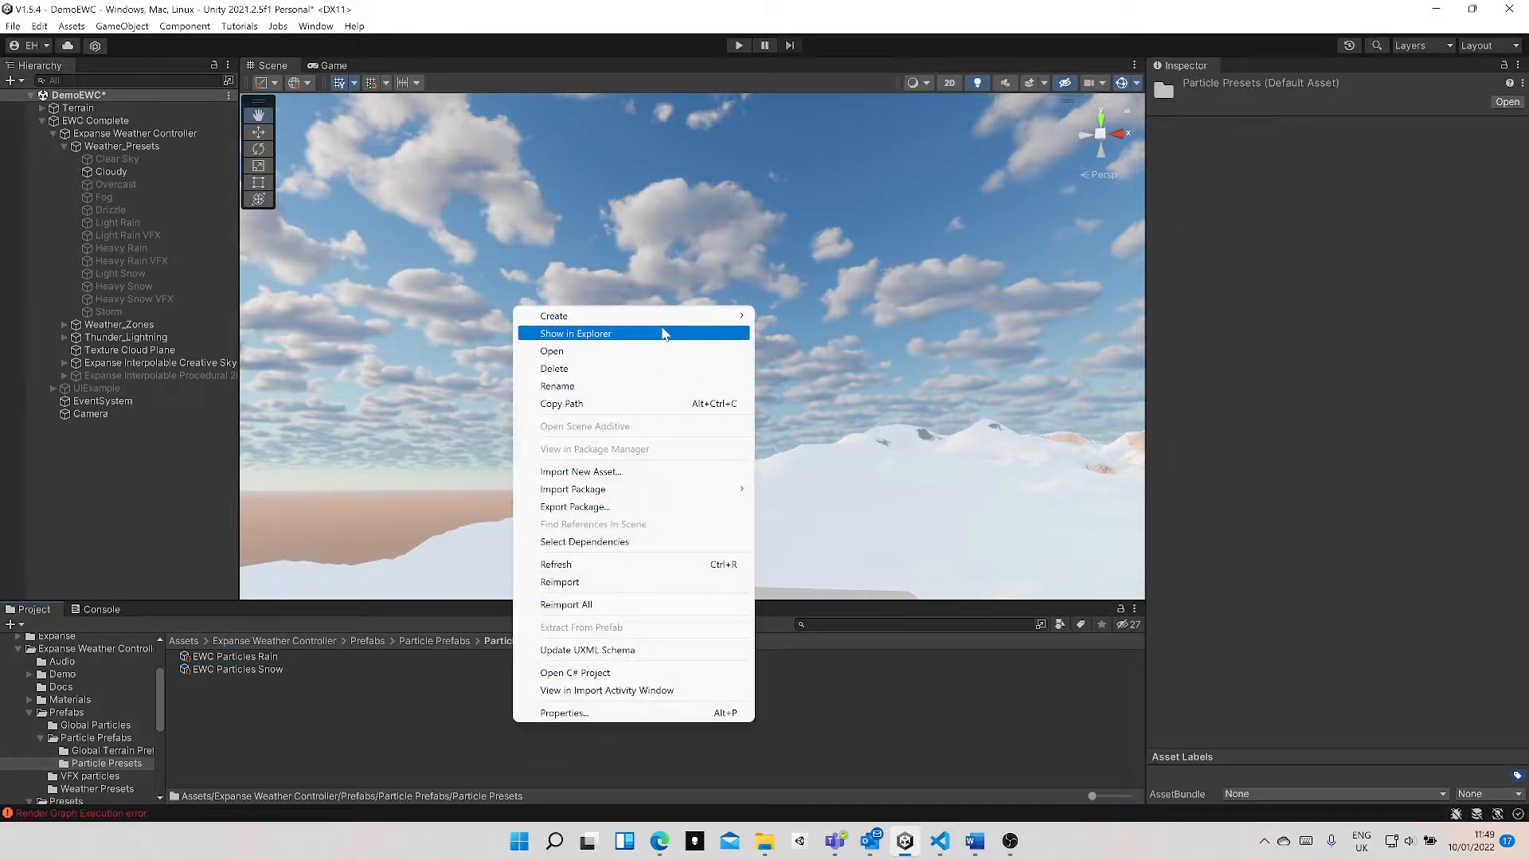
pyautogui.moveTo(676, 316)
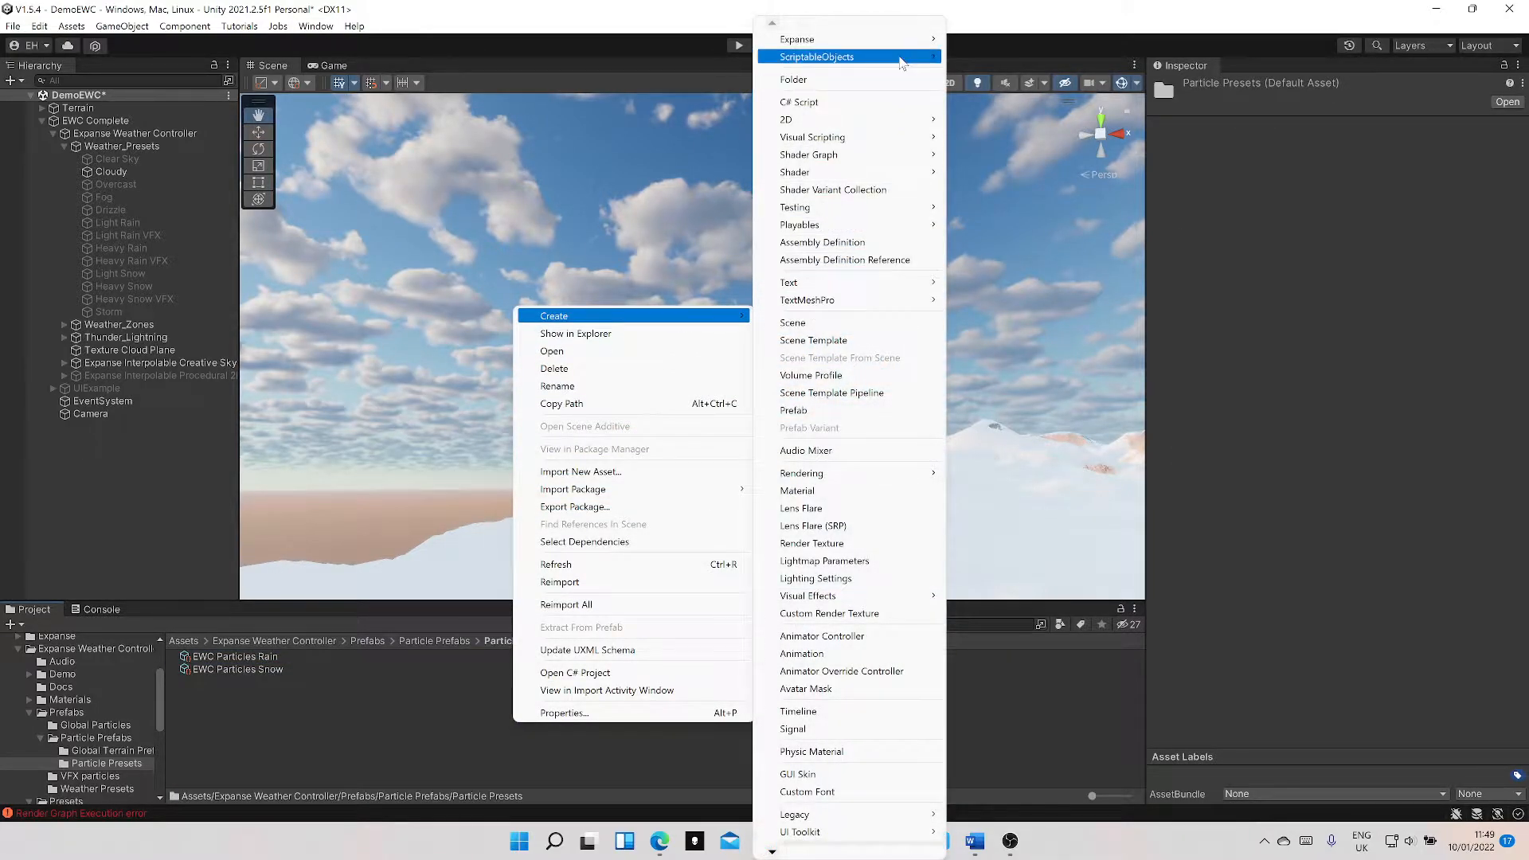
pyautogui.moveTo(901, 60)
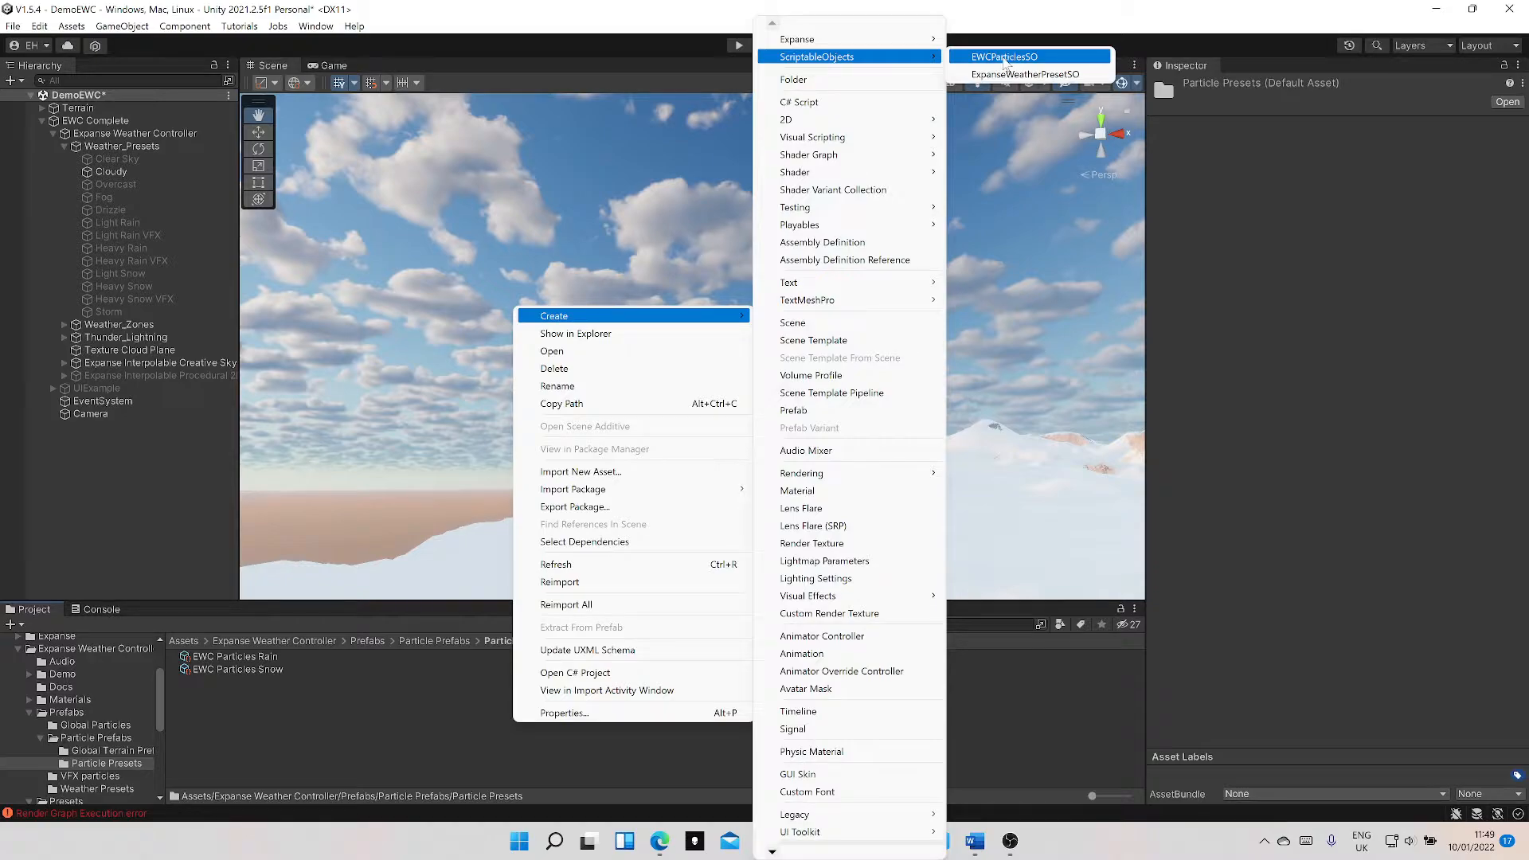
pyautogui.click(340, 705)
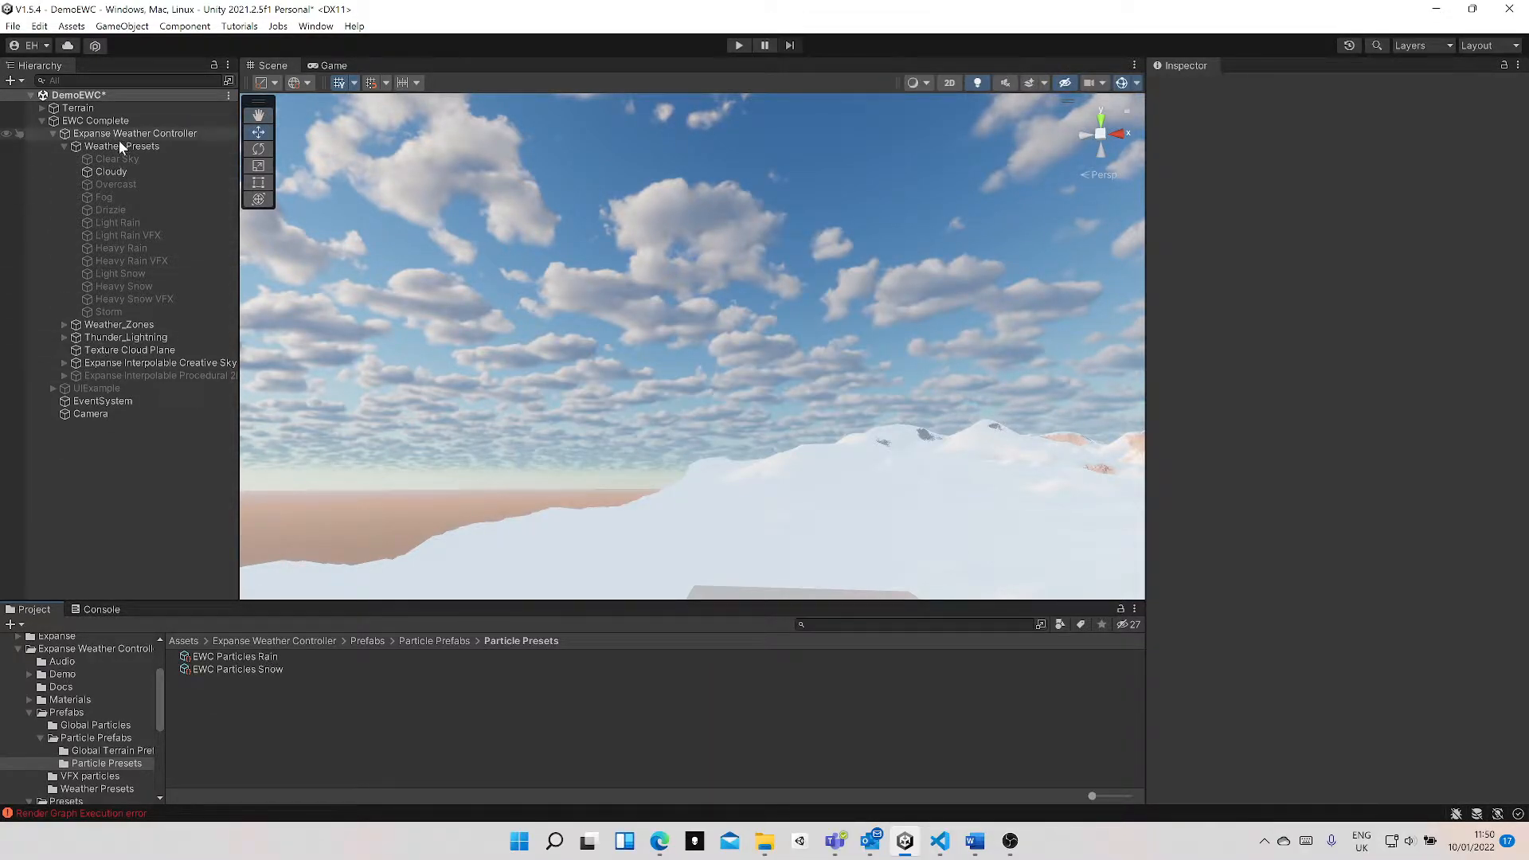
# - Return to the Heavy Rain preset's particle systems and open its Particle Effect_1 asset to examine the particle parameters
pyautogui.click(106, 172)
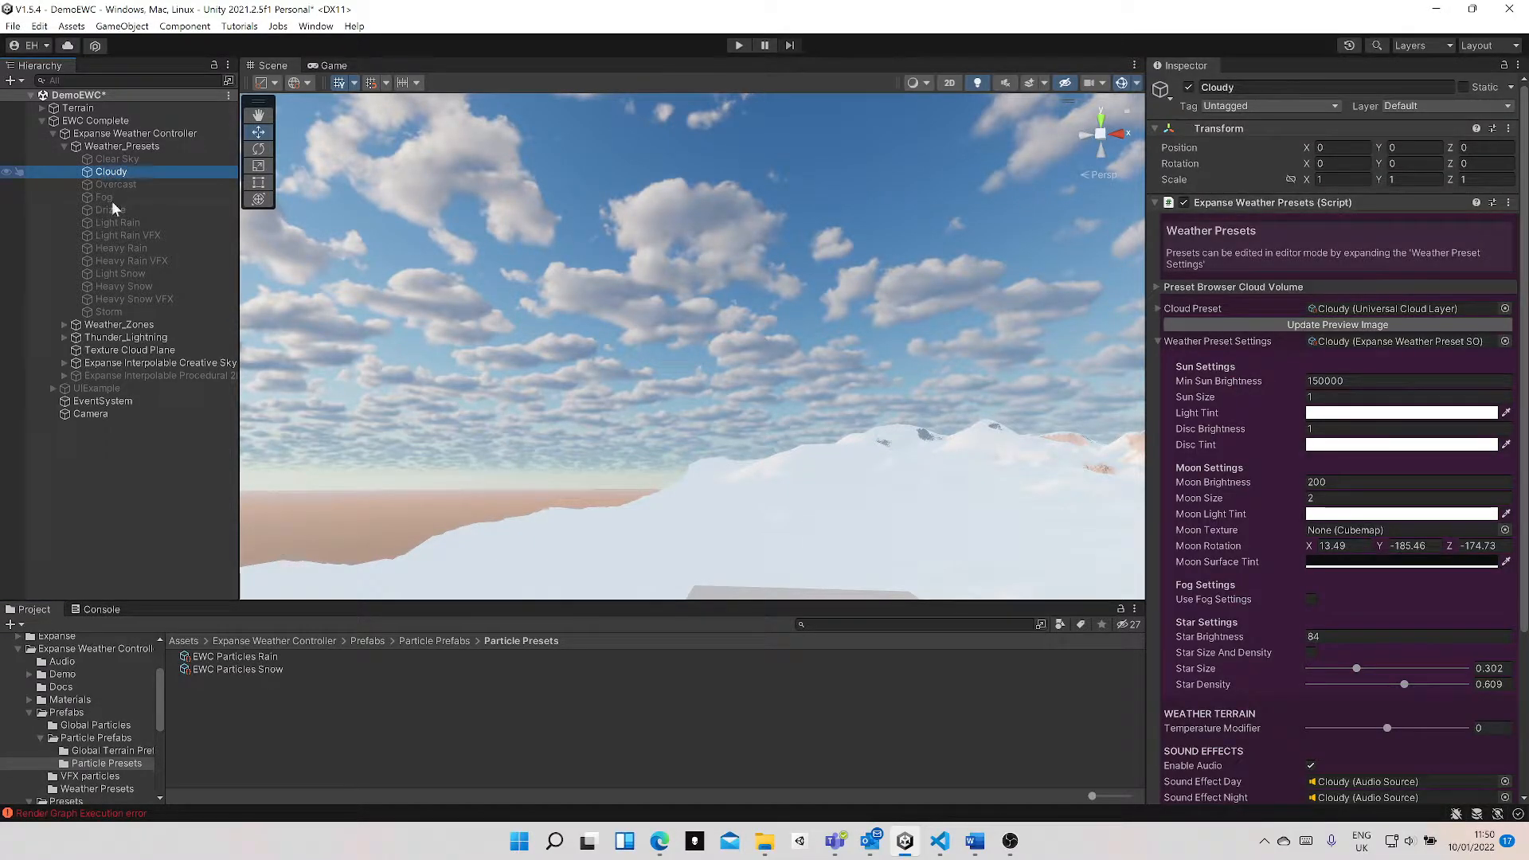
pyautogui.click(131, 260)
pyautogui.click(132, 250)
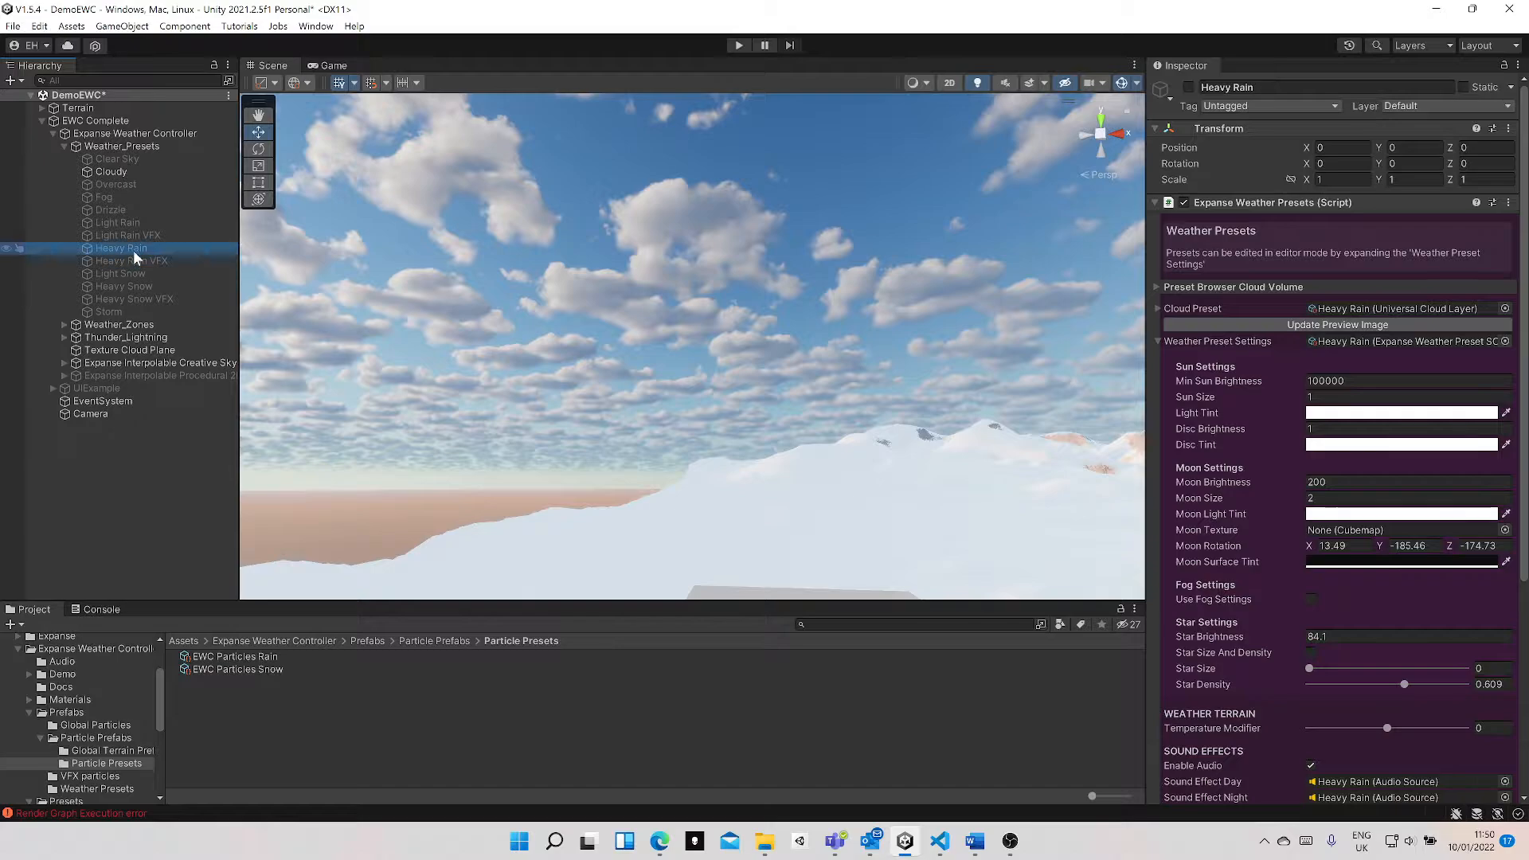
pyautogui.scroll(-5, 1369, 449)
pyautogui.scroll(-1, 1369, 449)
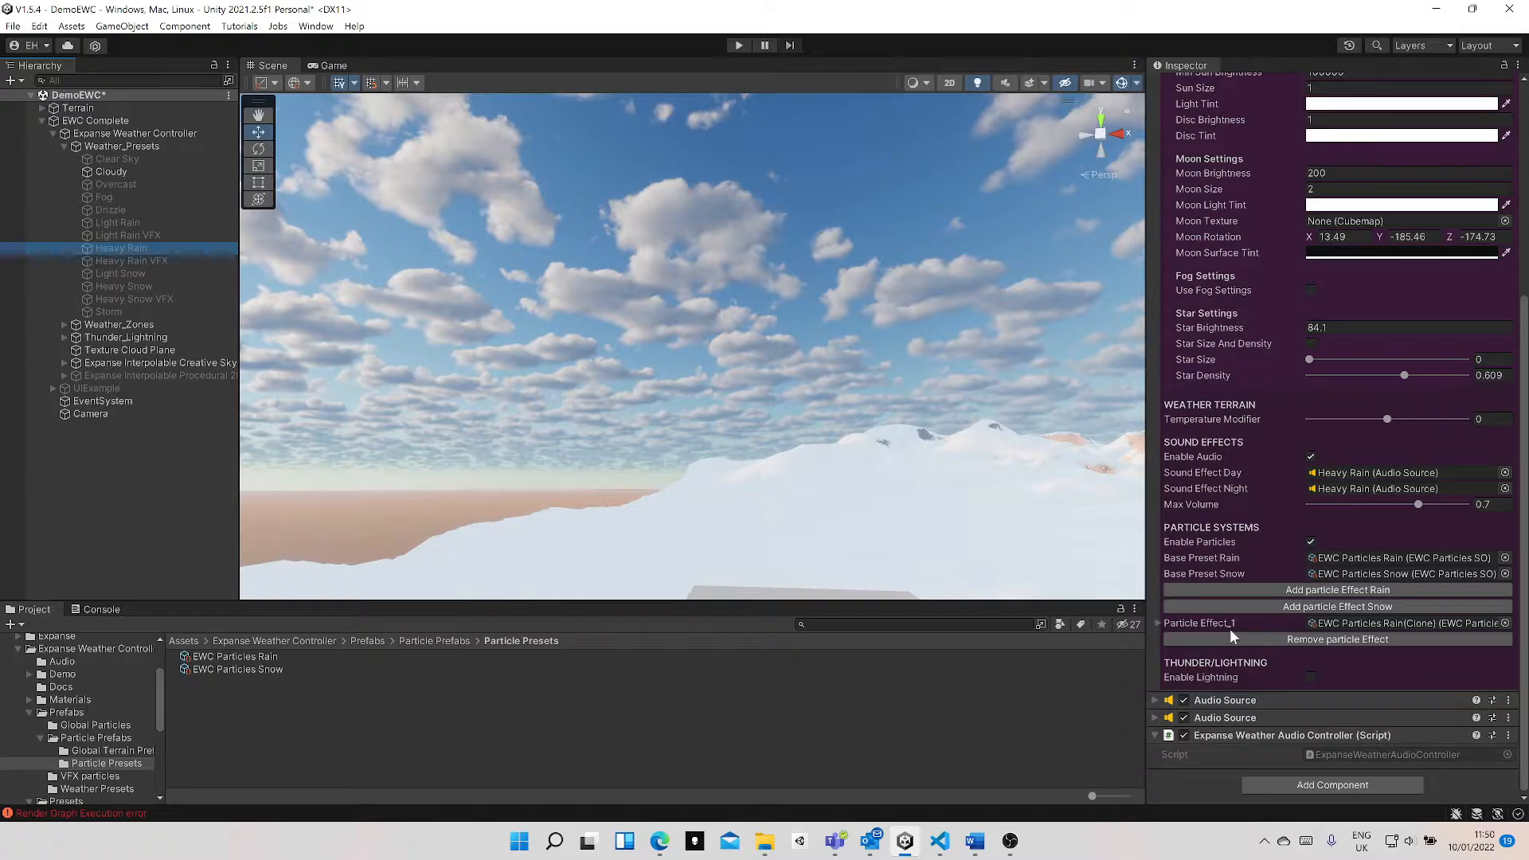
pyautogui.doubleClick(1360, 623)
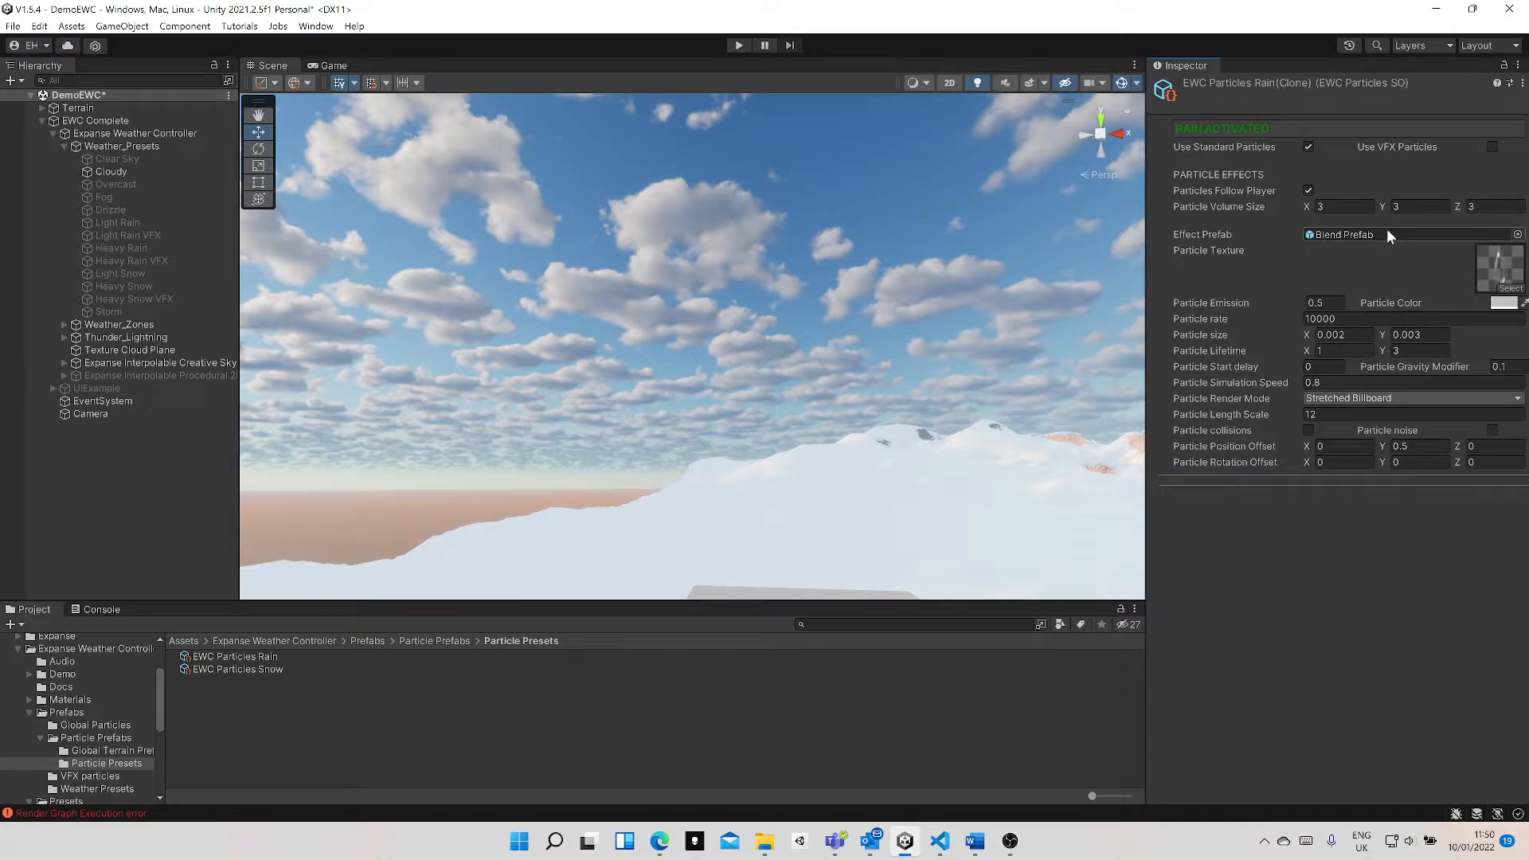
# - Check the presets selectable for the EWC Particles Rain asset, and examine the parameters of Particle Effect_1 on the Heavy Rain preset
pyautogui.click(1509, 83)
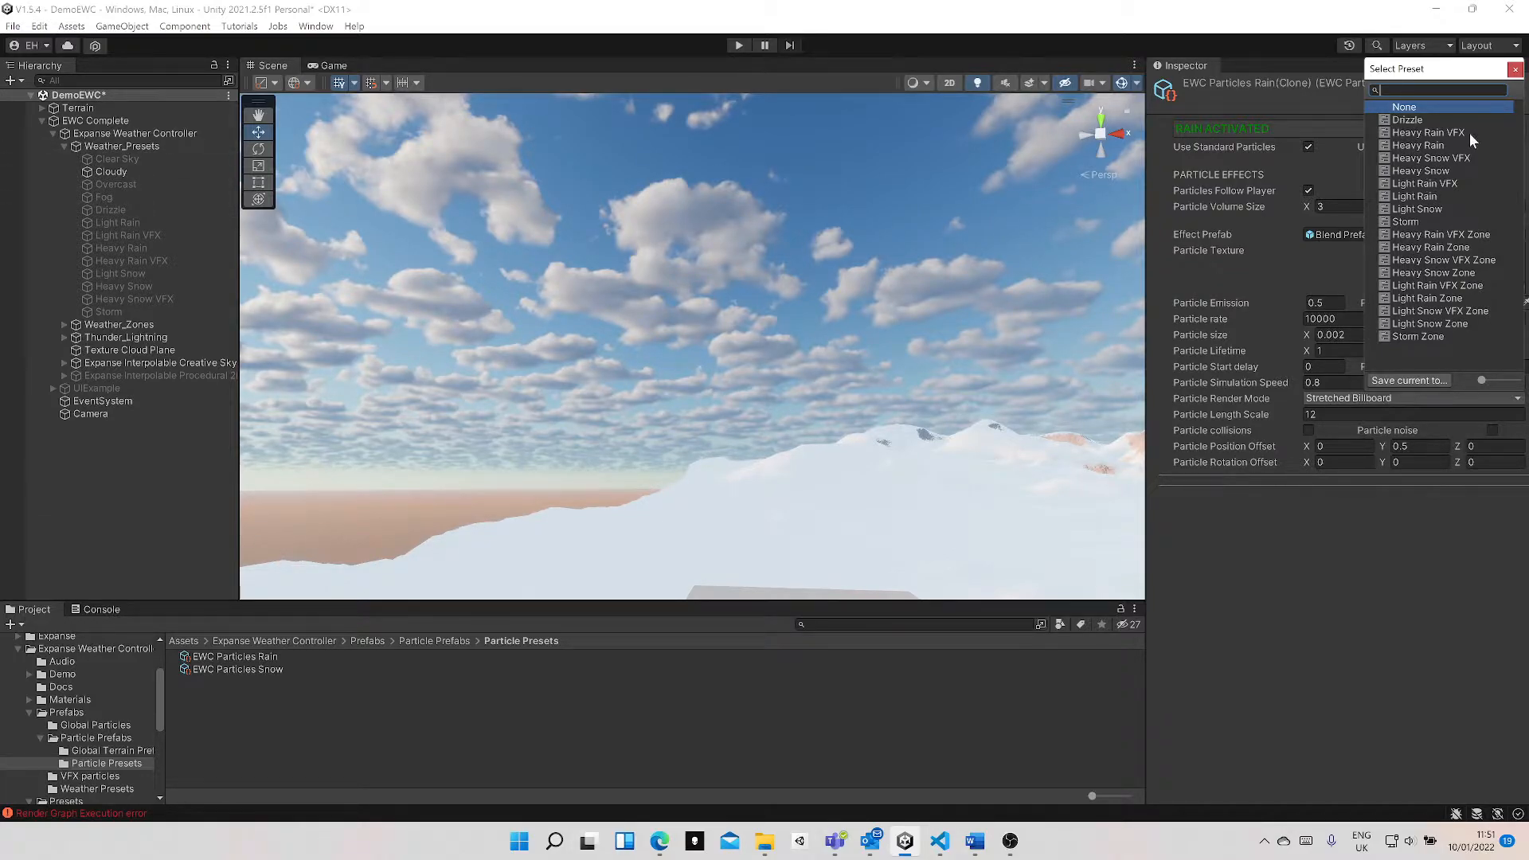
pyautogui.click(1515, 70)
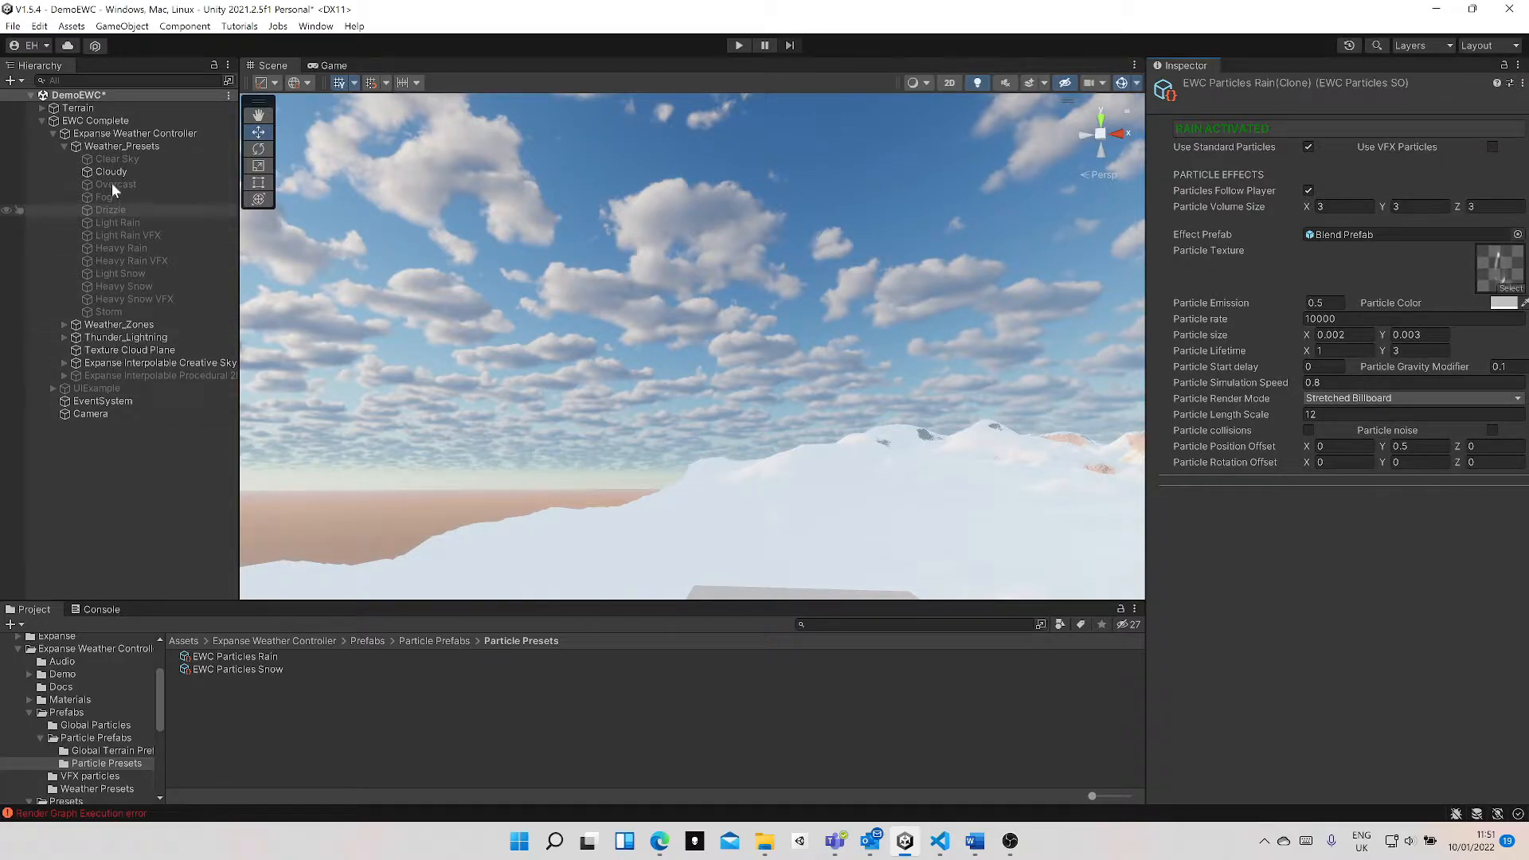
pyautogui.click(116, 248)
pyautogui.scroll(-5, 1357, 560)
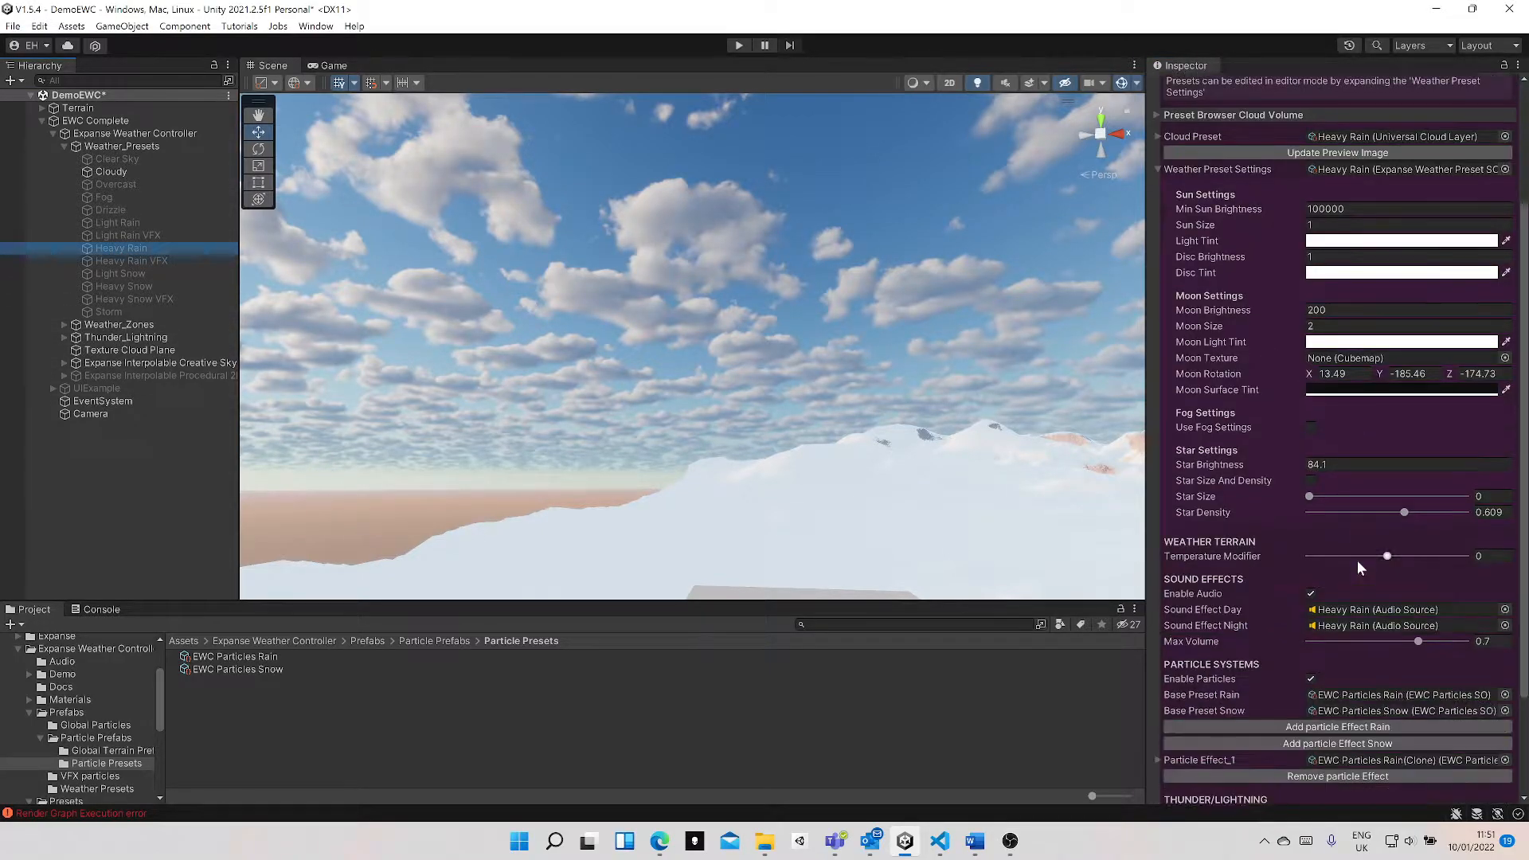
pyautogui.click(1156, 622)
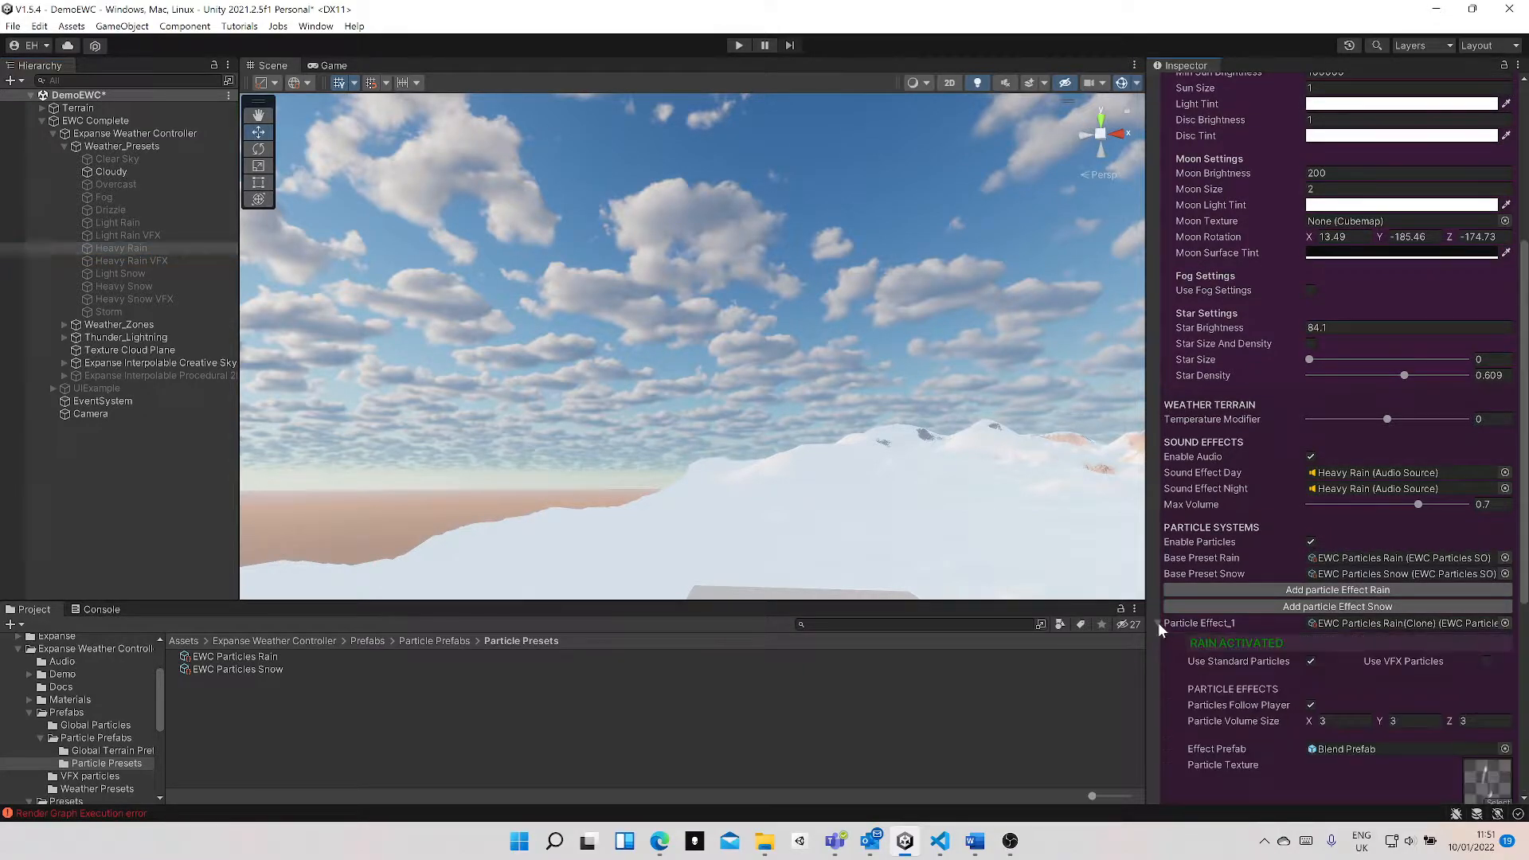
pyautogui.scroll(-5, 1193, 493)
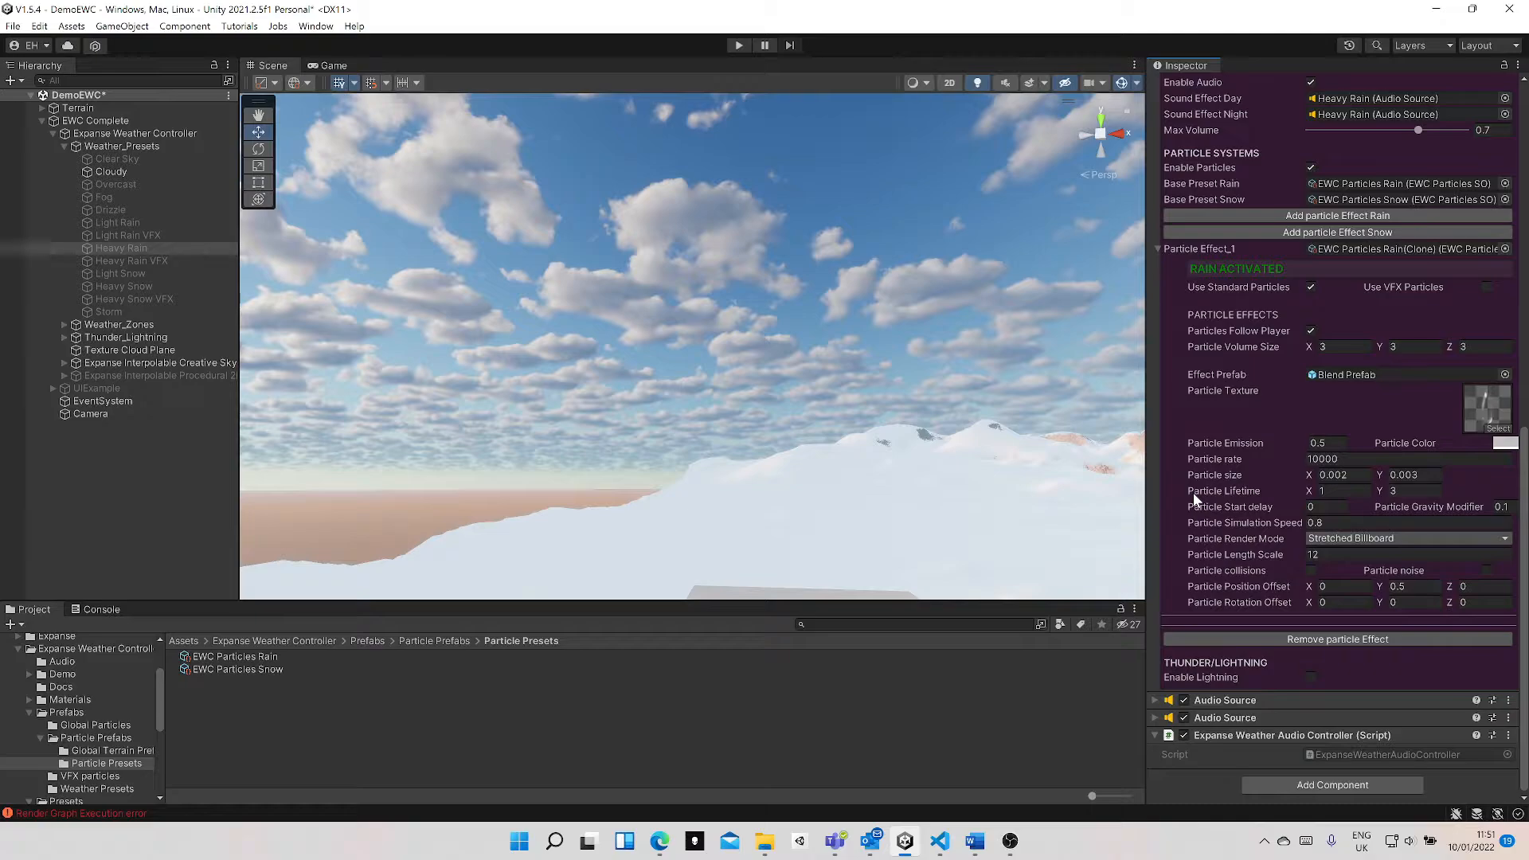
pyautogui.click(1414, 475)
pyautogui.click(1156, 249)
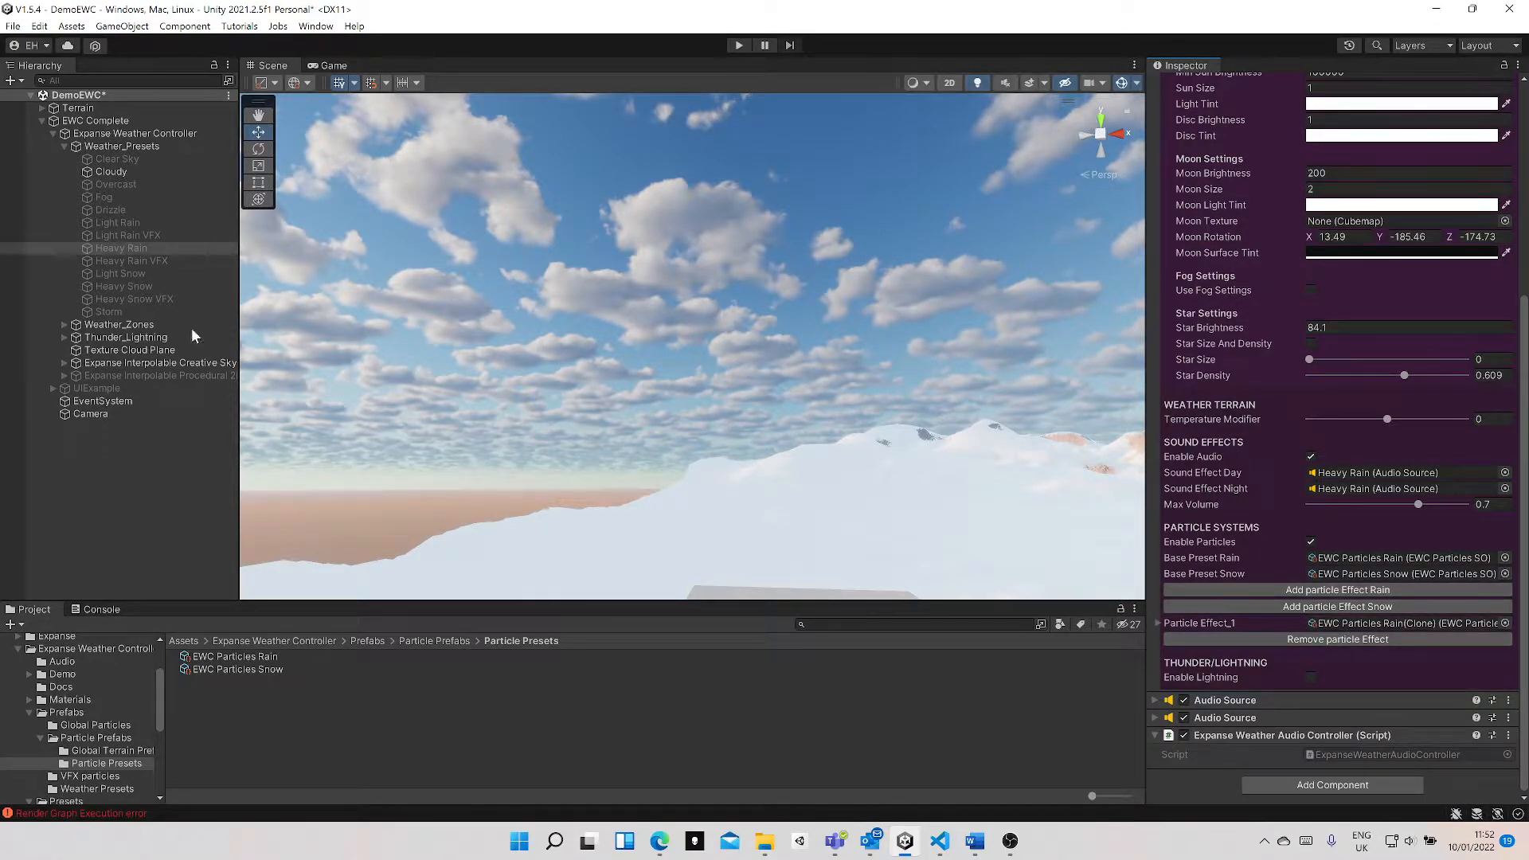
# - Open the ExampleWeatherZone object under Weather_Zones and bring its zone volume into view in the scene
pyautogui.click(63, 324)
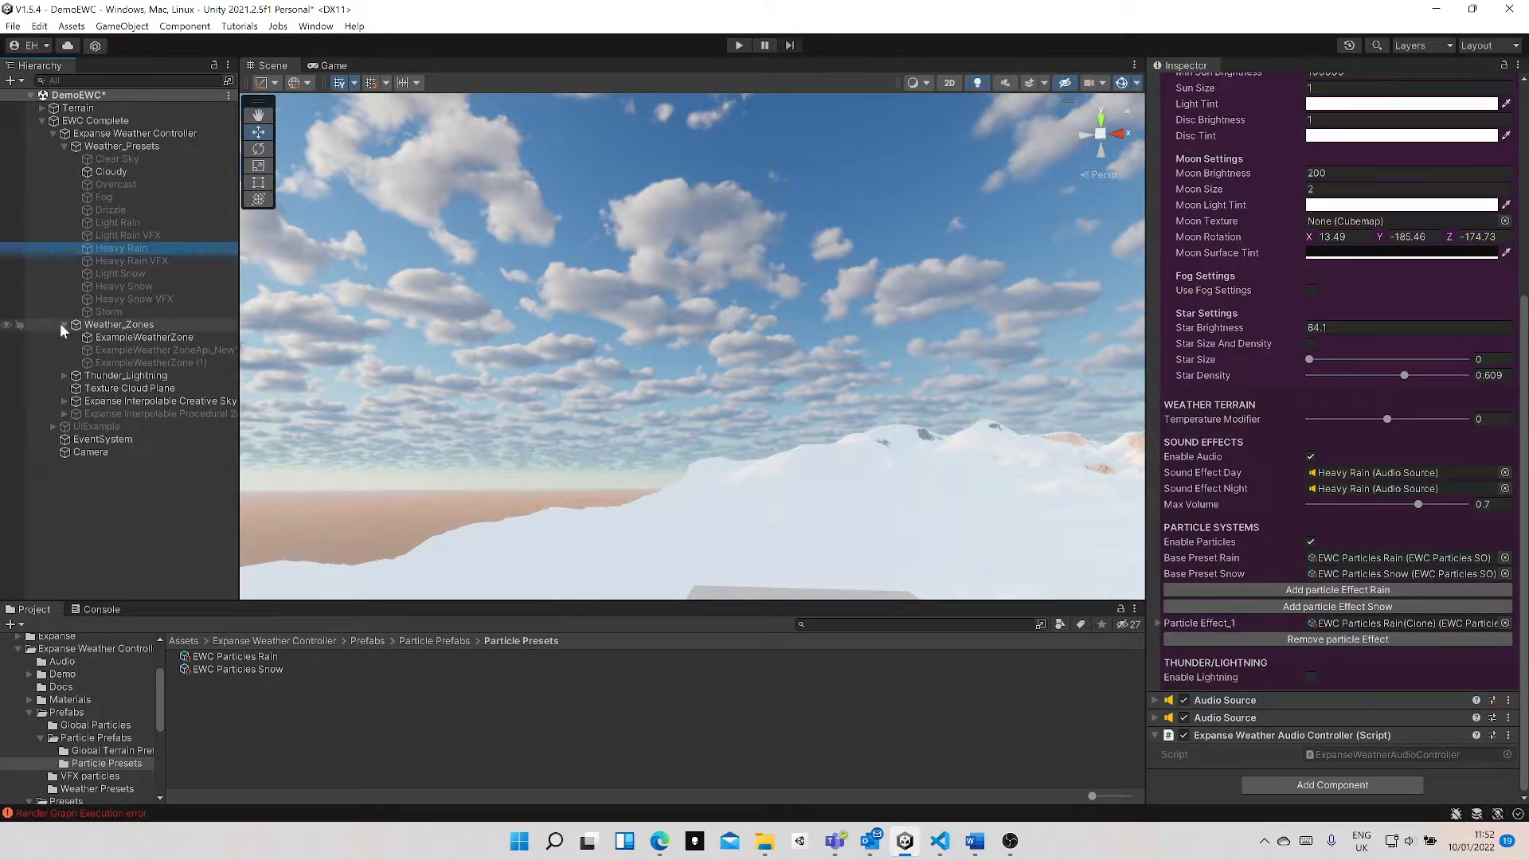
pyautogui.click(141, 336)
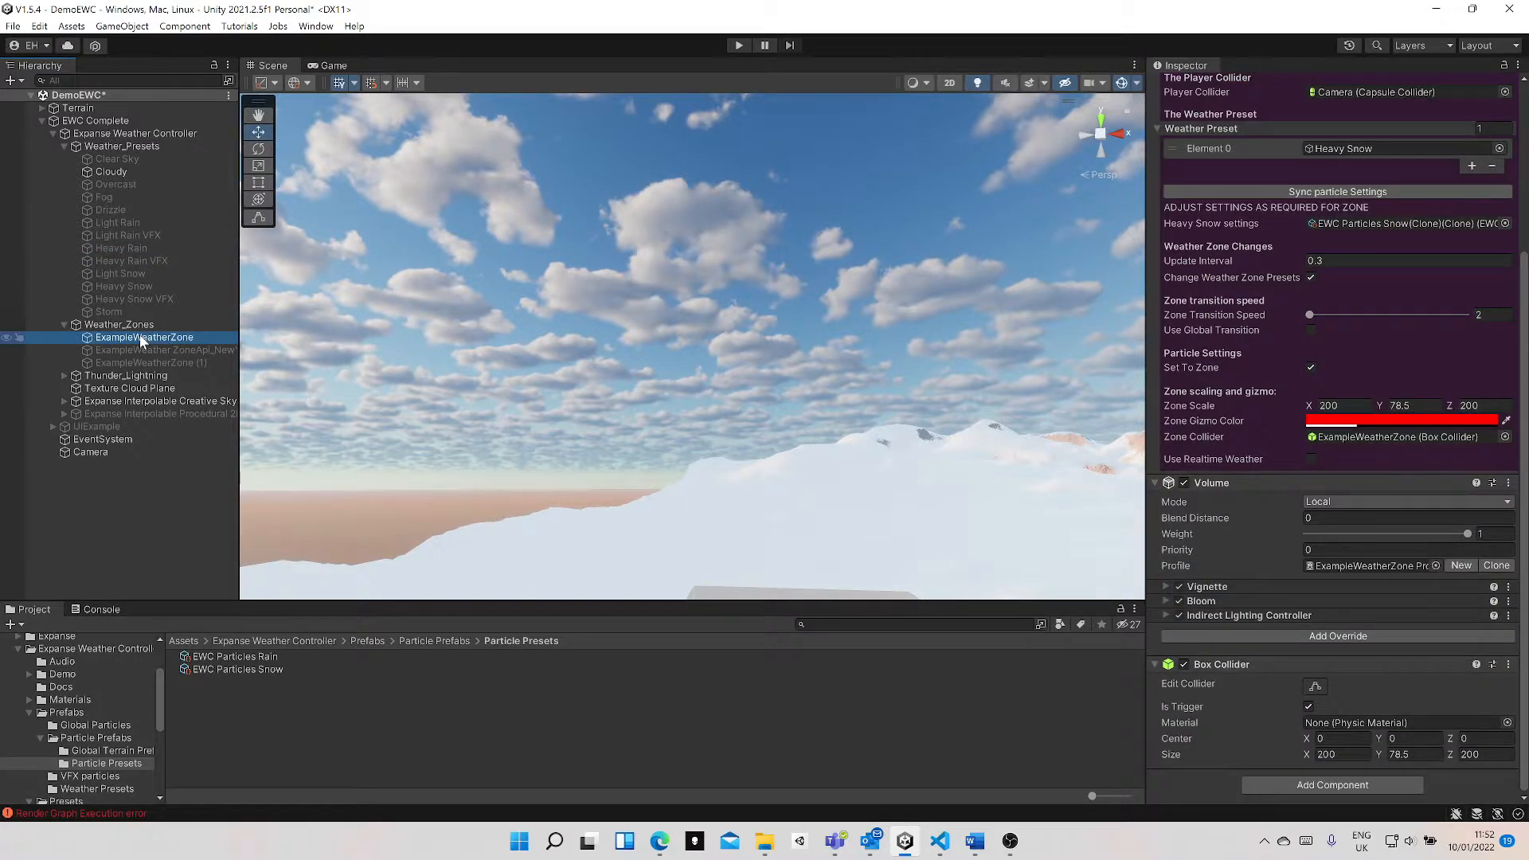
pyautogui.moveTo(790, 457); pyautogui.dragTo(838, 540, button='right')
pyautogui.moveTo(881, 526); pyautogui.dragTo(889, 527, button='middle')
# - Disable Deposit Snow Terrain in the Terrain object's Expanse Weather Terrain script
pyautogui.click(77, 107)
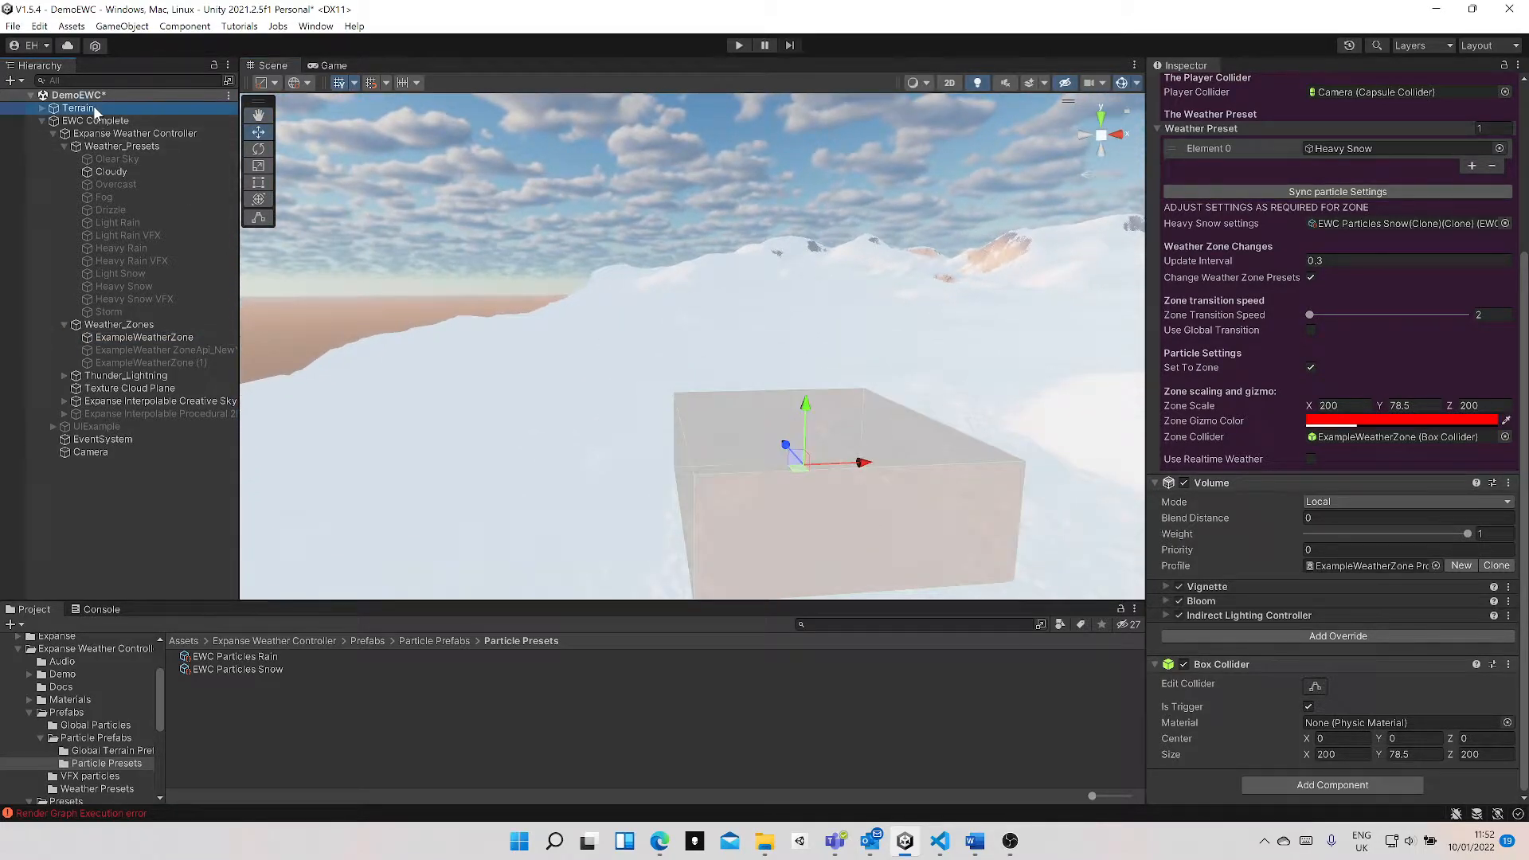
pyautogui.scroll(4, 1403, 334)
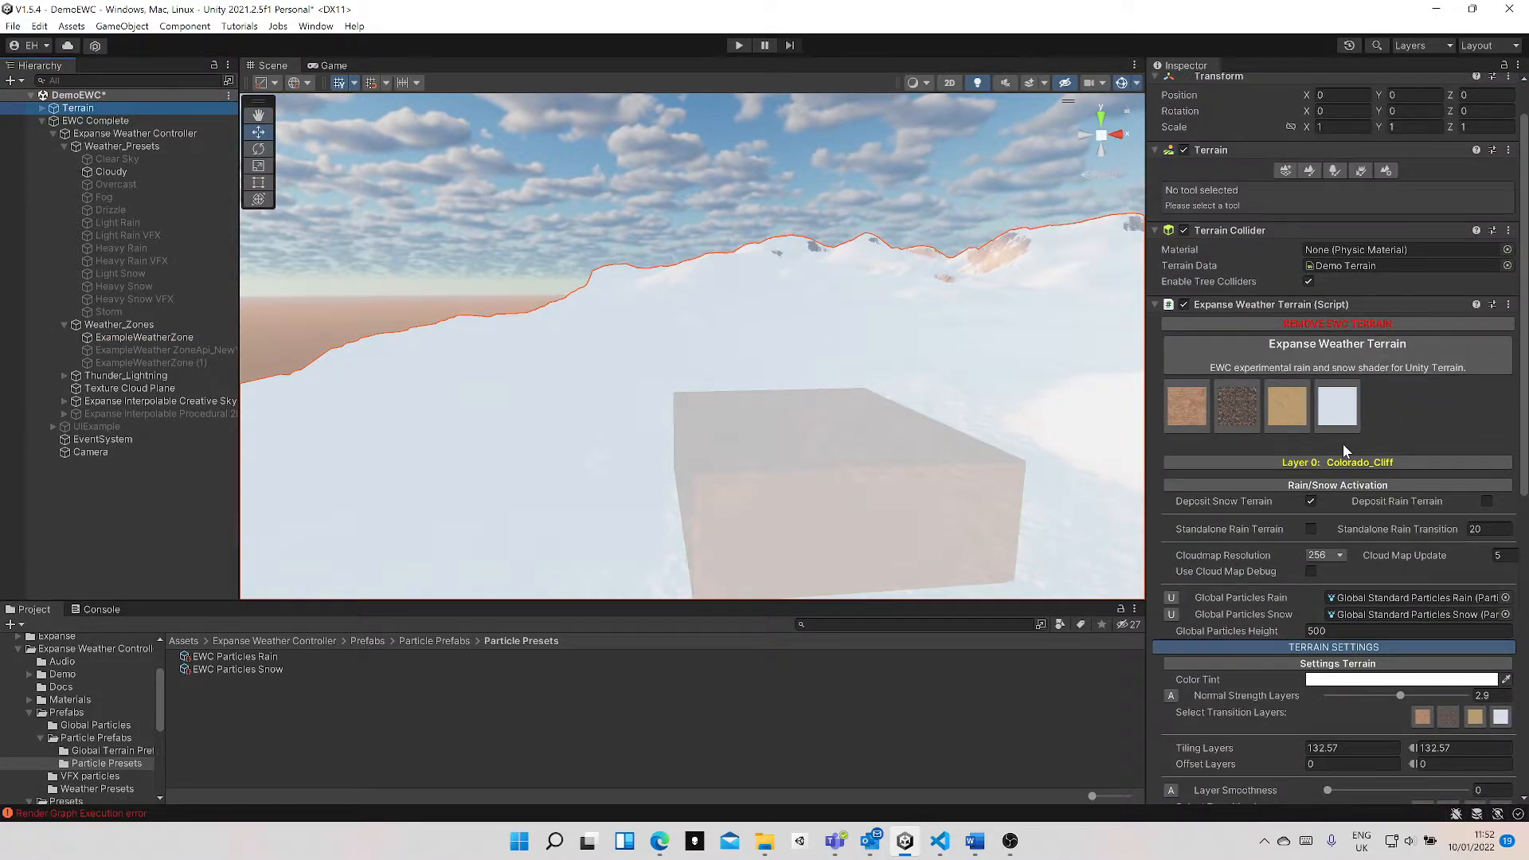
pyautogui.click(1309, 502)
pyautogui.moveTo(624, 408); pyautogui.dragTo(658, 436, button='right')
pyautogui.moveTo(657, 436); pyautogui.dragTo(484, 433, button='middle')
pyautogui.moveTo(484, 433); pyautogui.dragTo(495, 457, button='right')
# - Make the ExampleWeatherZone's red gizmo color more opaque by raising its alpha value
pyautogui.click(145, 338)
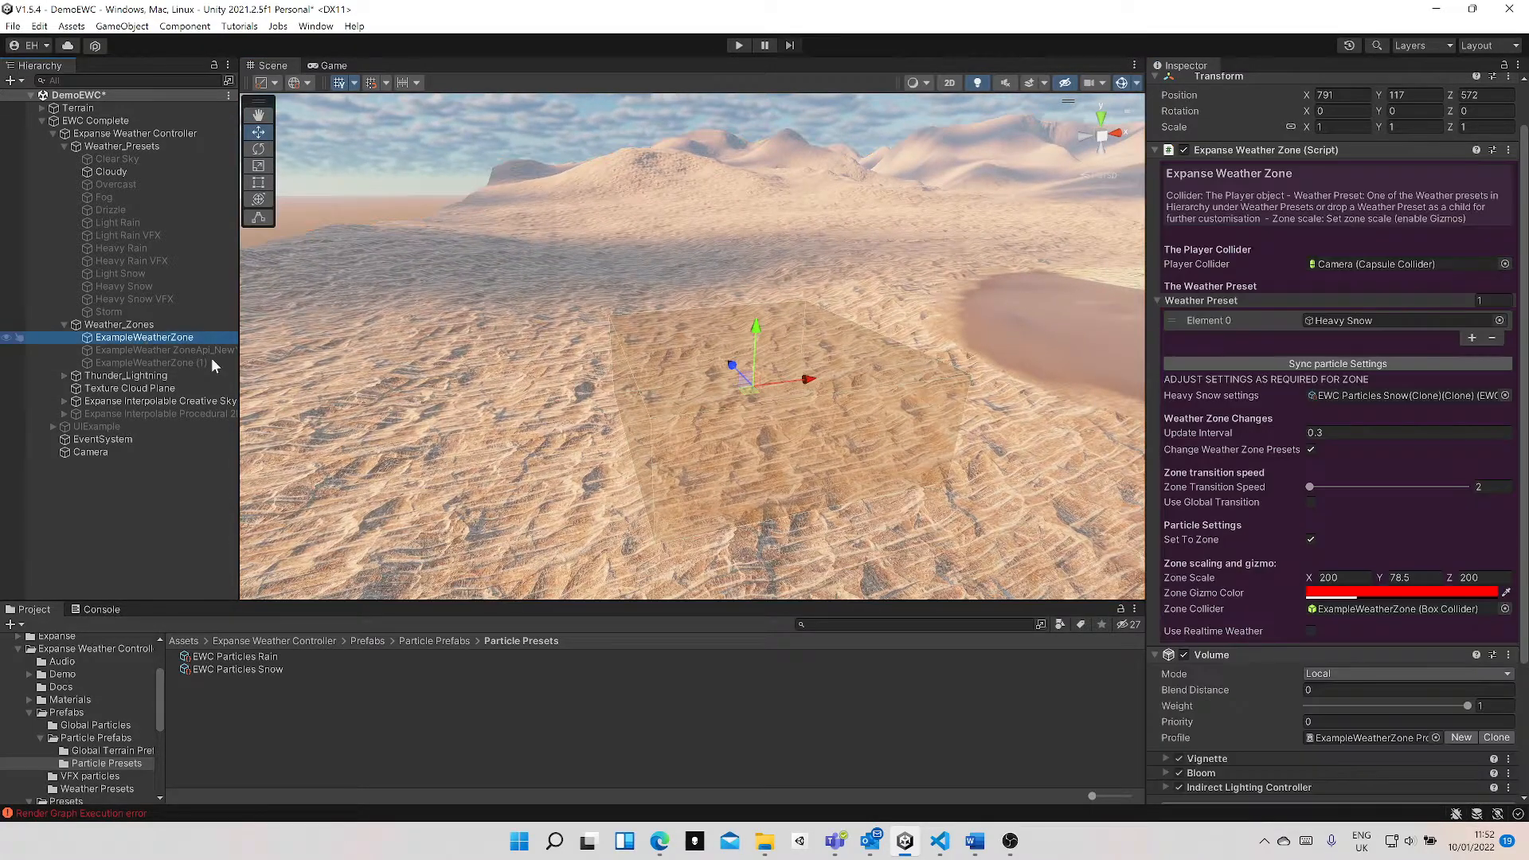
pyautogui.click(1366, 597)
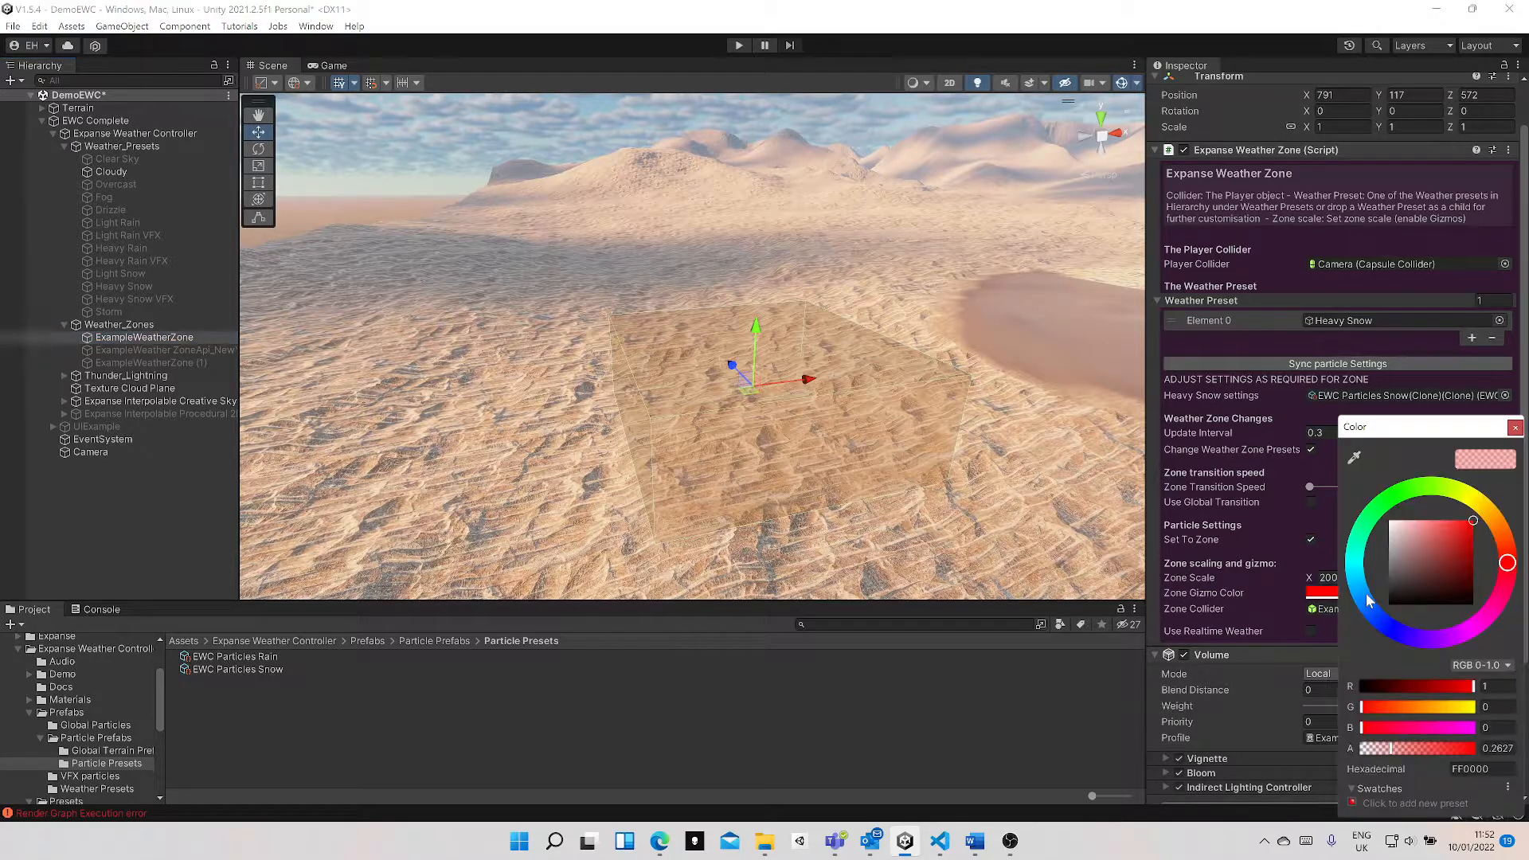
pyautogui.moveTo(1401, 754)
pyautogui.mouseDown()
pyautogui.moveTo(1465, 750)
pyautogui.moveTo(1414, 750)
pyautogui.mouseUp()
pyautogui.click(1514, 428)
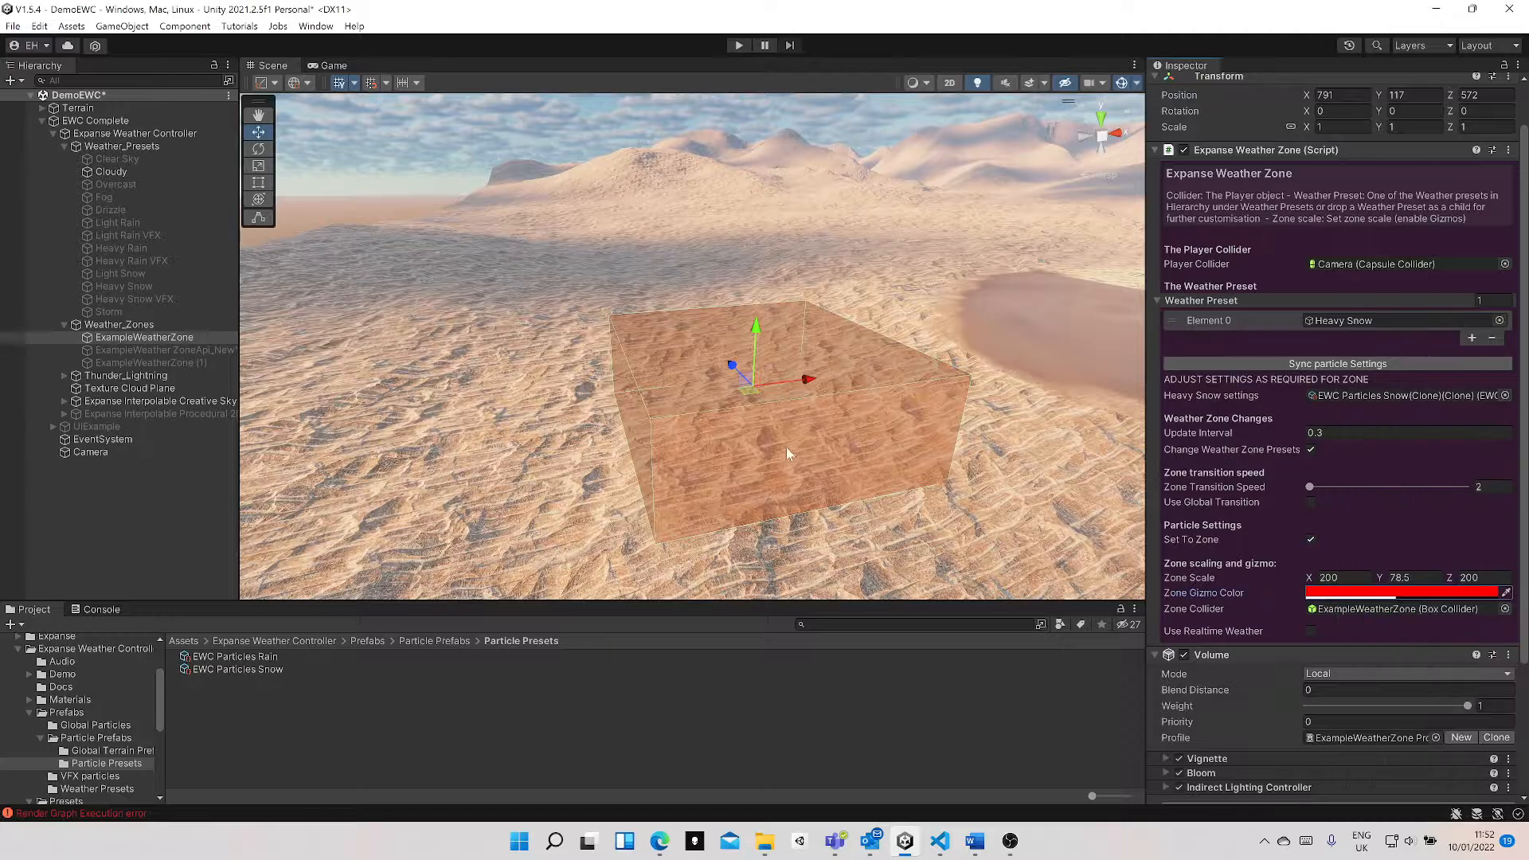
# - Line up a low view facing the weather zone and align the Camera object with that view
pyautogui.moveTo(714, 451); pyautogui.dragTo(685, 432, button='right')
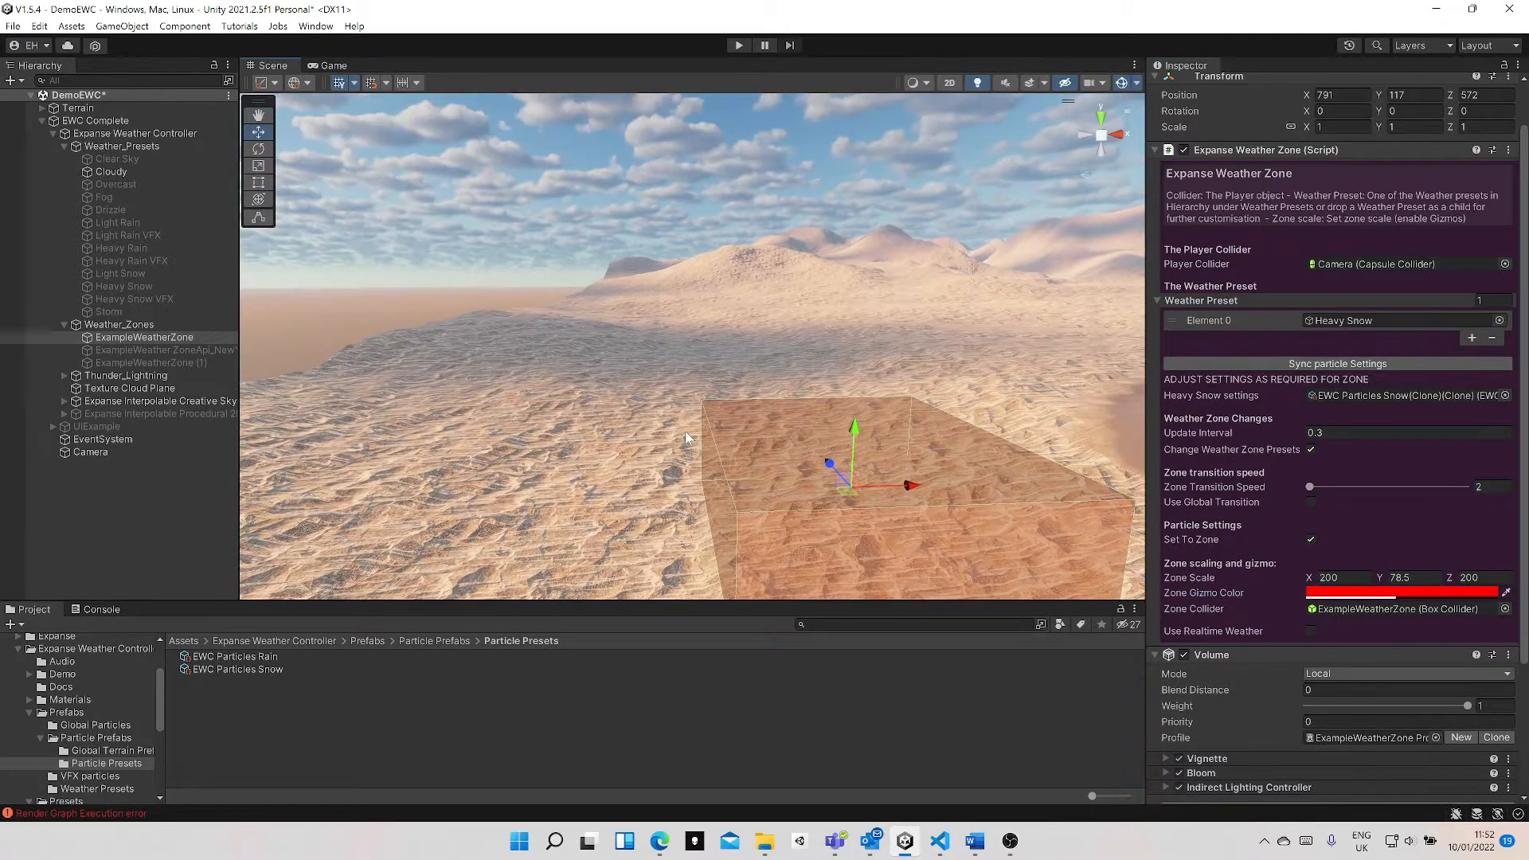
pyautogui.moveTo(684, 432); pyautogui.dragTo(624, 382, button='middle')
pyautogui.scroll(3, 625, 389)
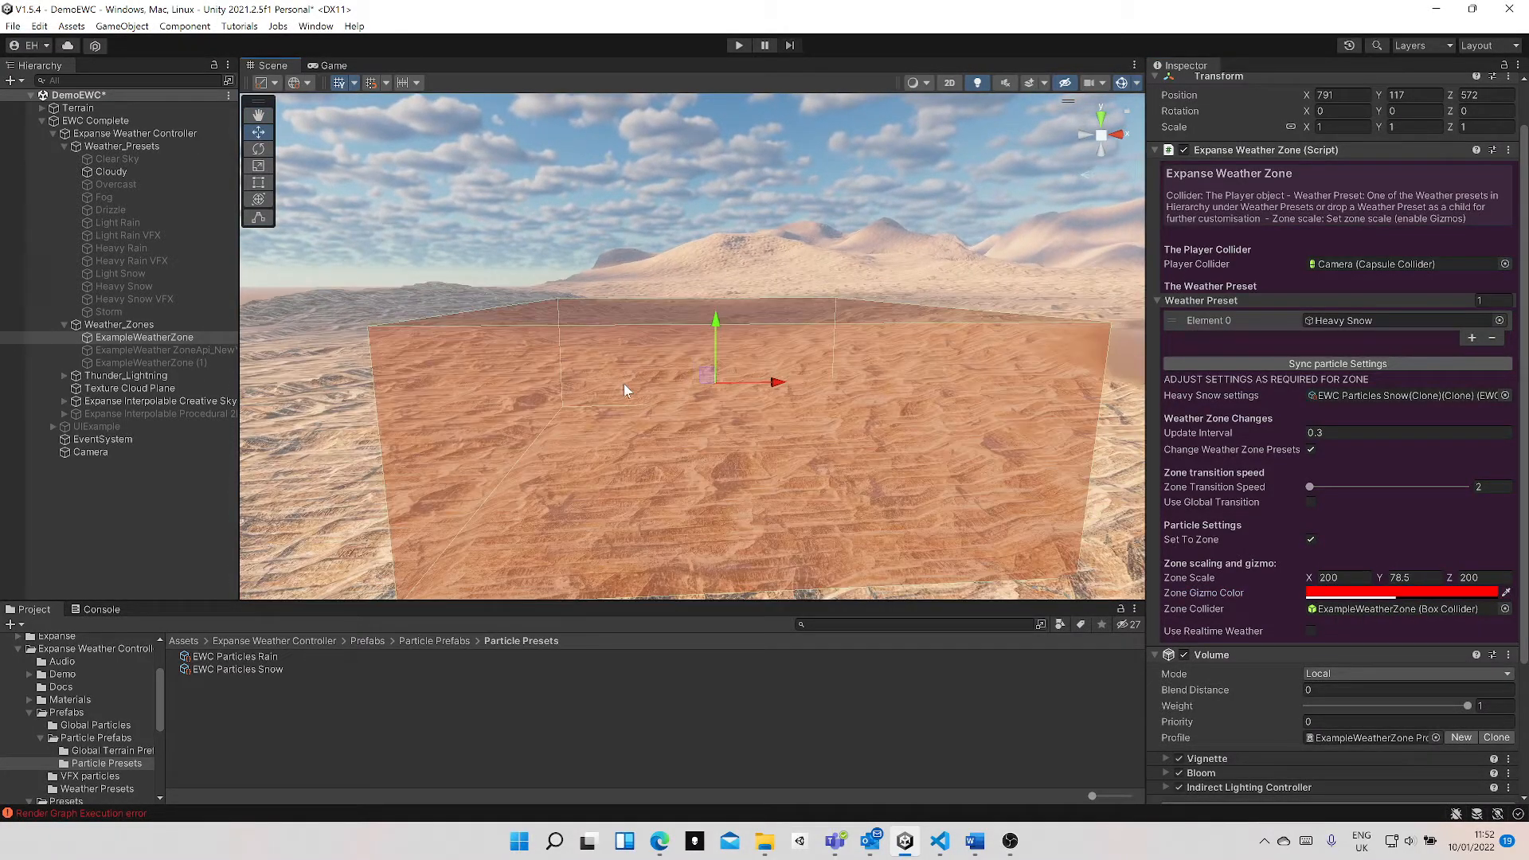
pyautogui.scroll(2, 624, 384)
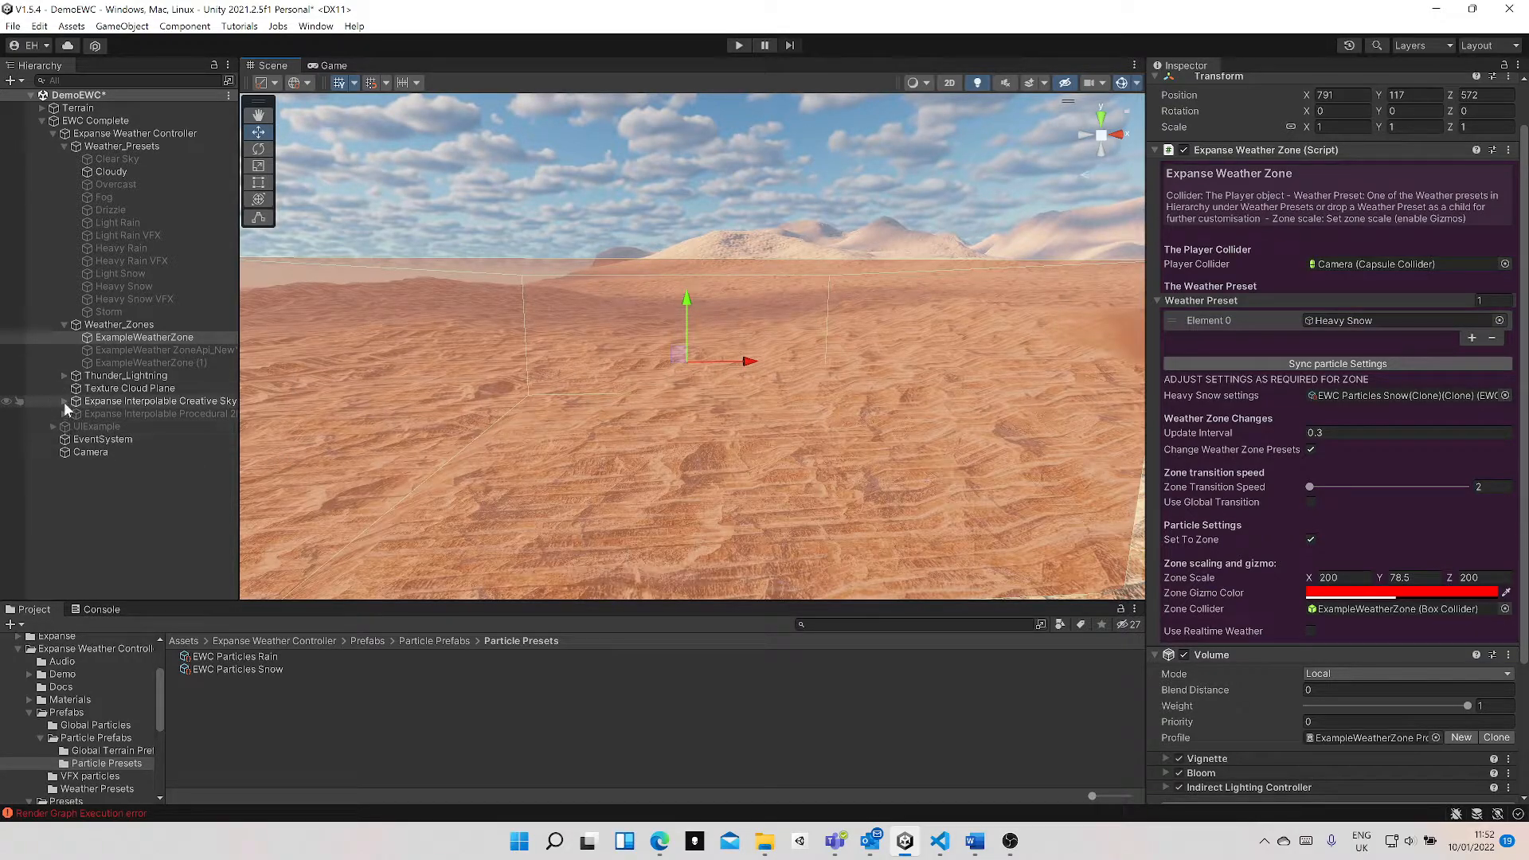
pyautogui.click(61, 453)
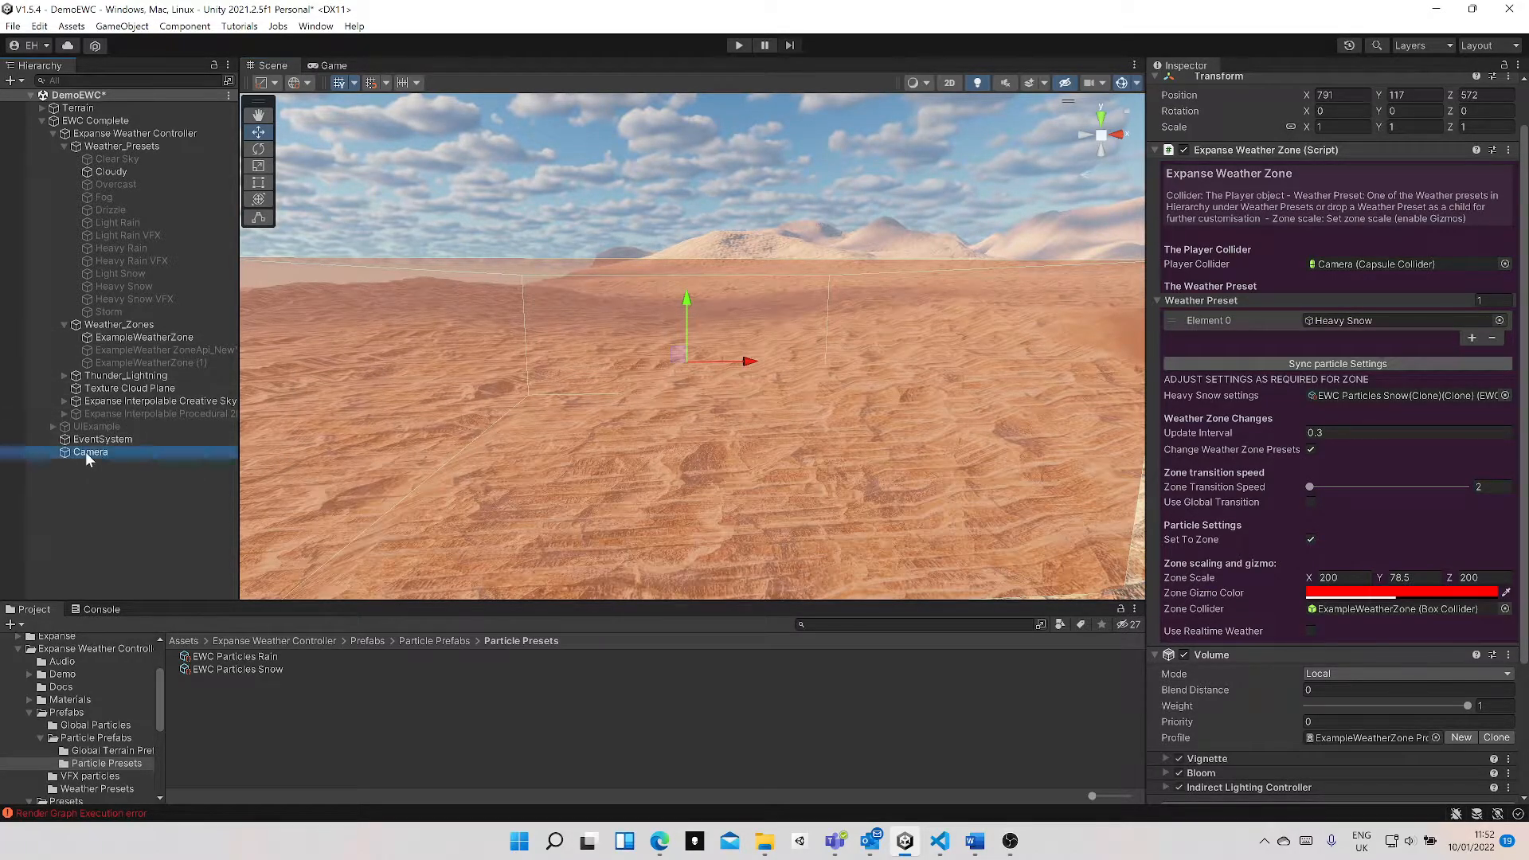
pyautogui.click(122, 25)
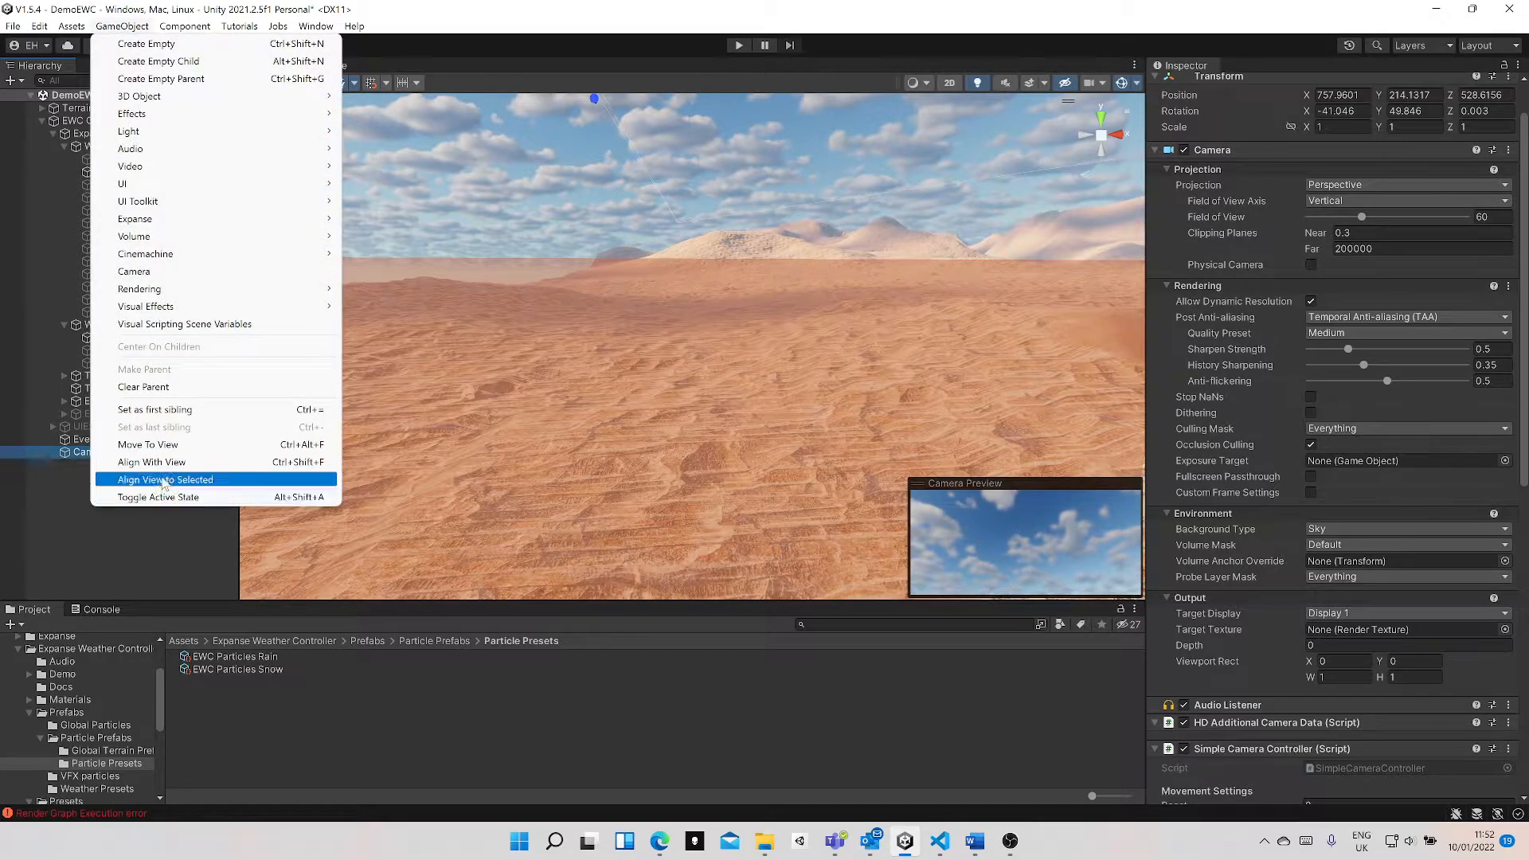
pyautogui.click(152, 462)
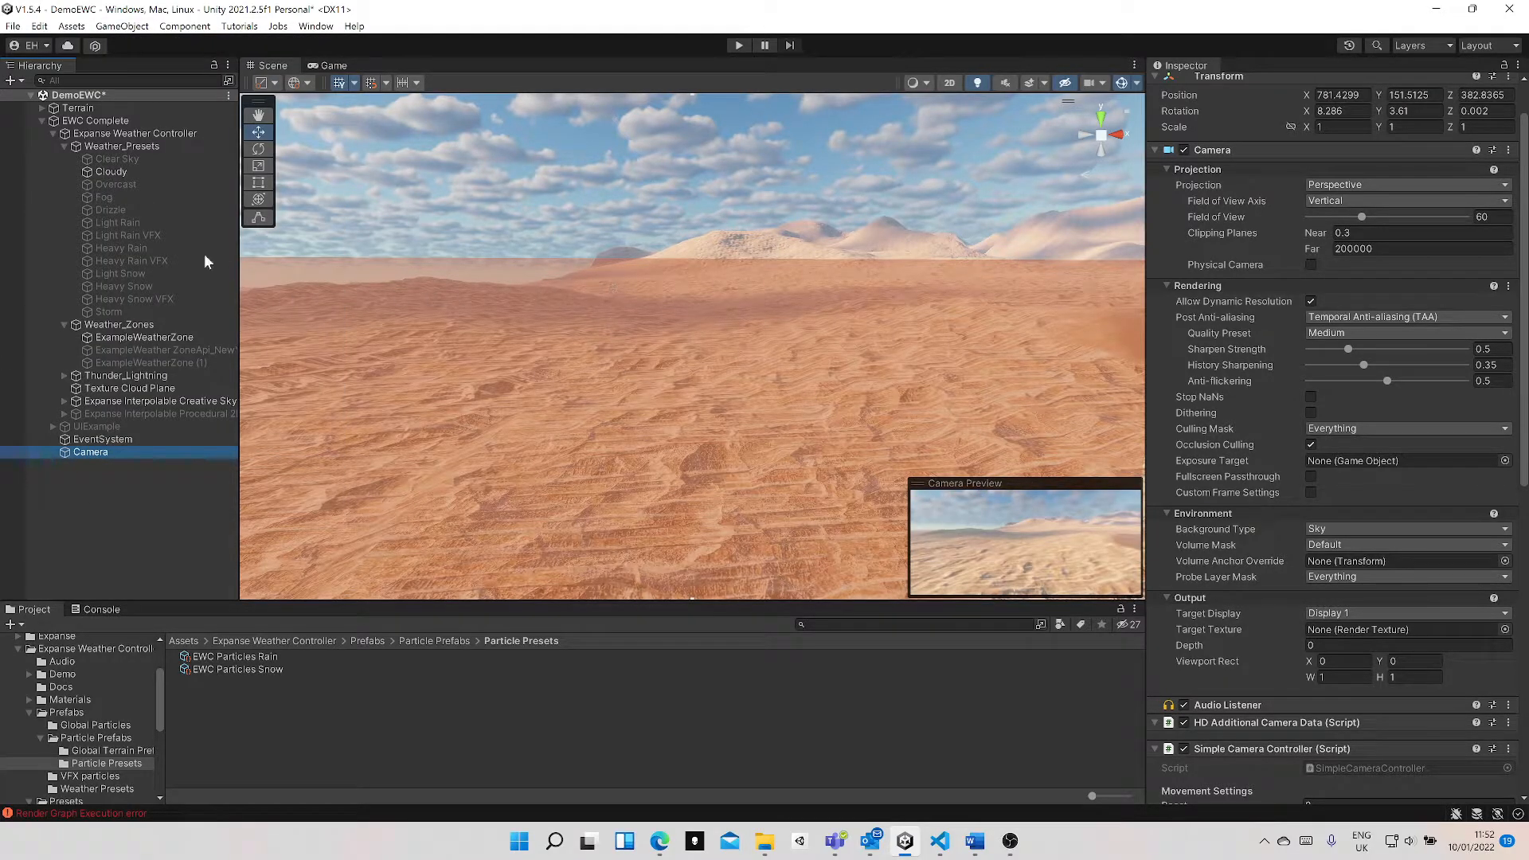
# - Check the camera's placement relative to the zone, and review ExampleWeatherZone's player collider, weather preset, update interval and transition settings
pyautogui.moveTo(557, 326); pyautogui.dragTo(667, 449, button='right')
pyautogui.scroll(-5, 667, 448)
pyautogui.moveTo(667, 448); pyautogui.dragTo(699, 468, button='middle')
pyautogui.scroll(2, 698, 470)
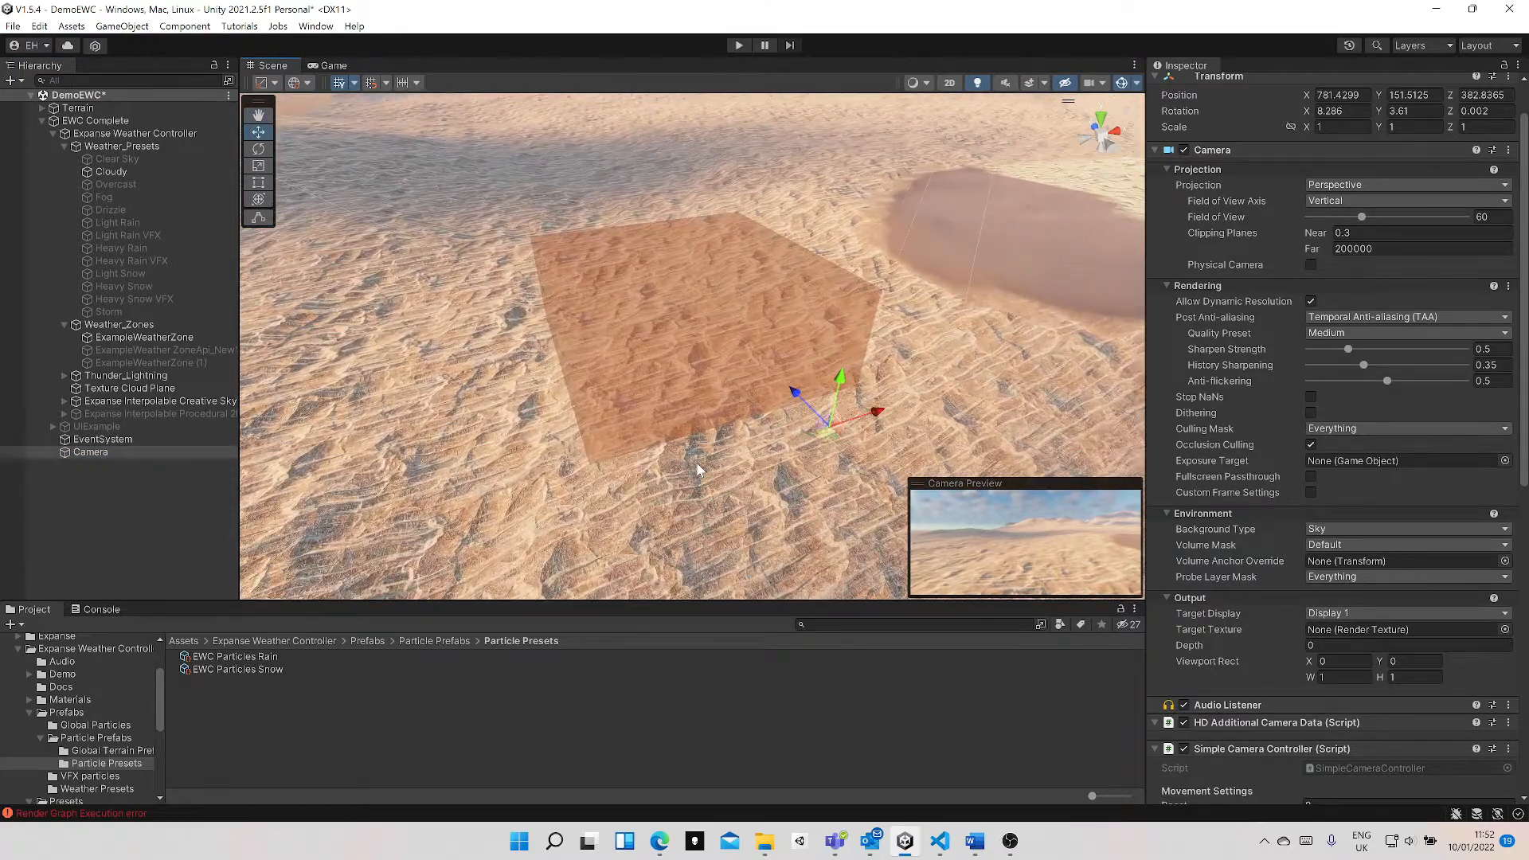
pyautogui.click(124, 338)
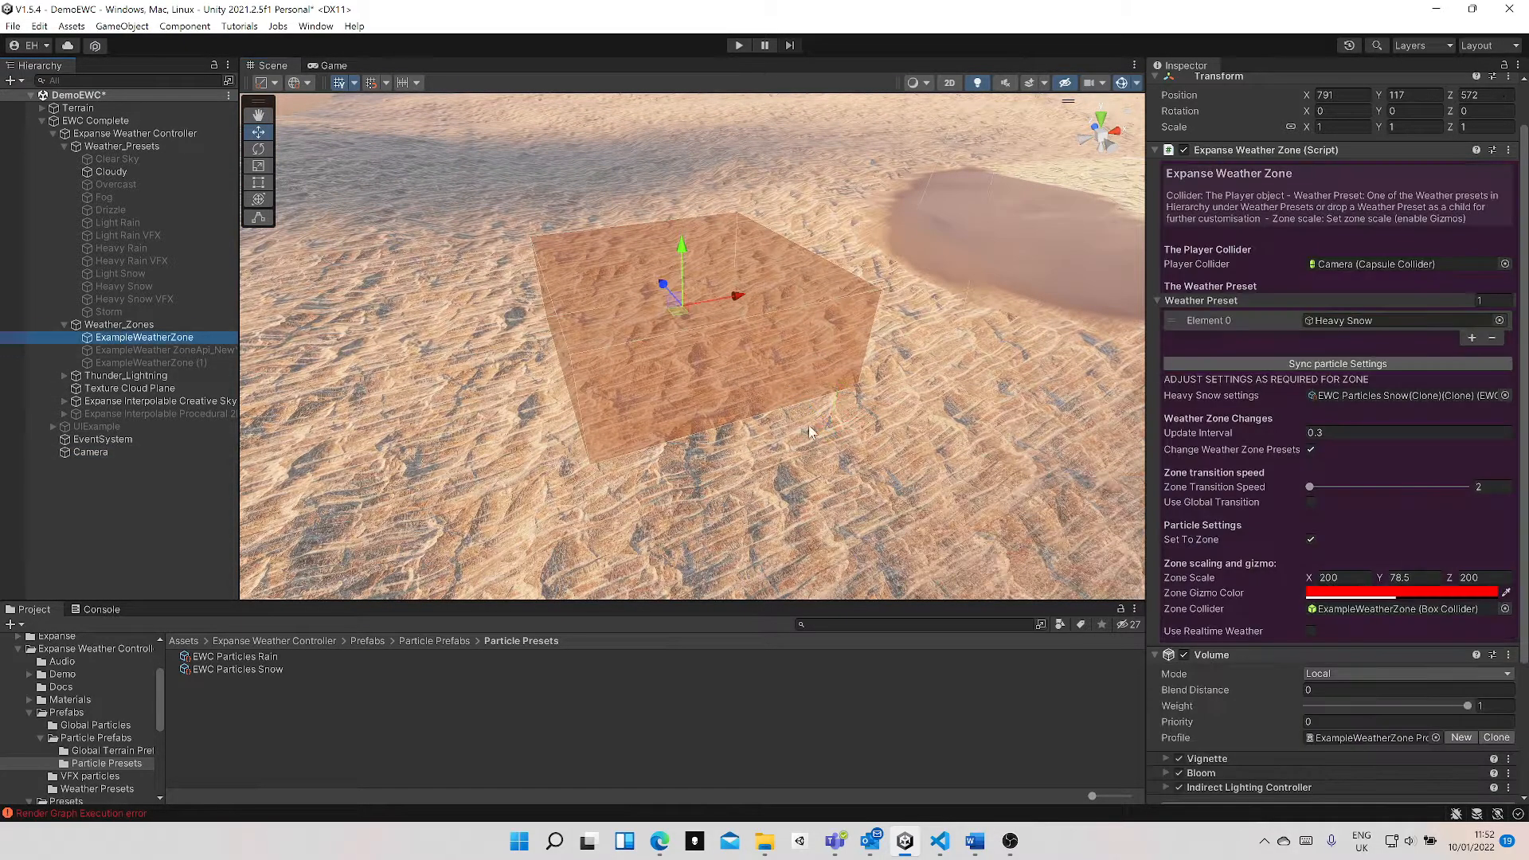
pyautogui.scroll(2, 1226, 470)
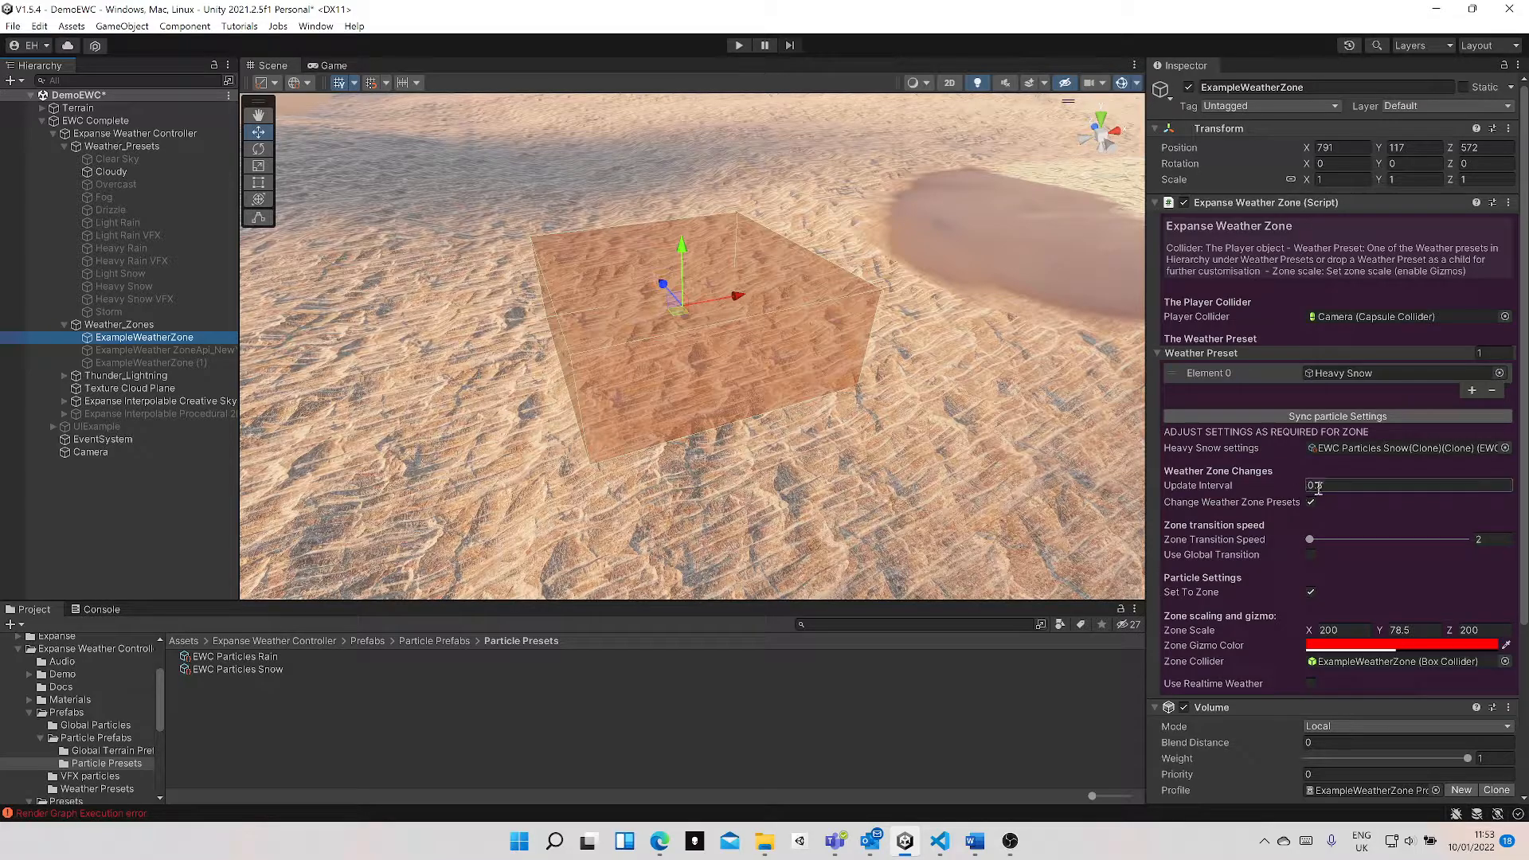
pyautogui.moveTo(1209, 486)
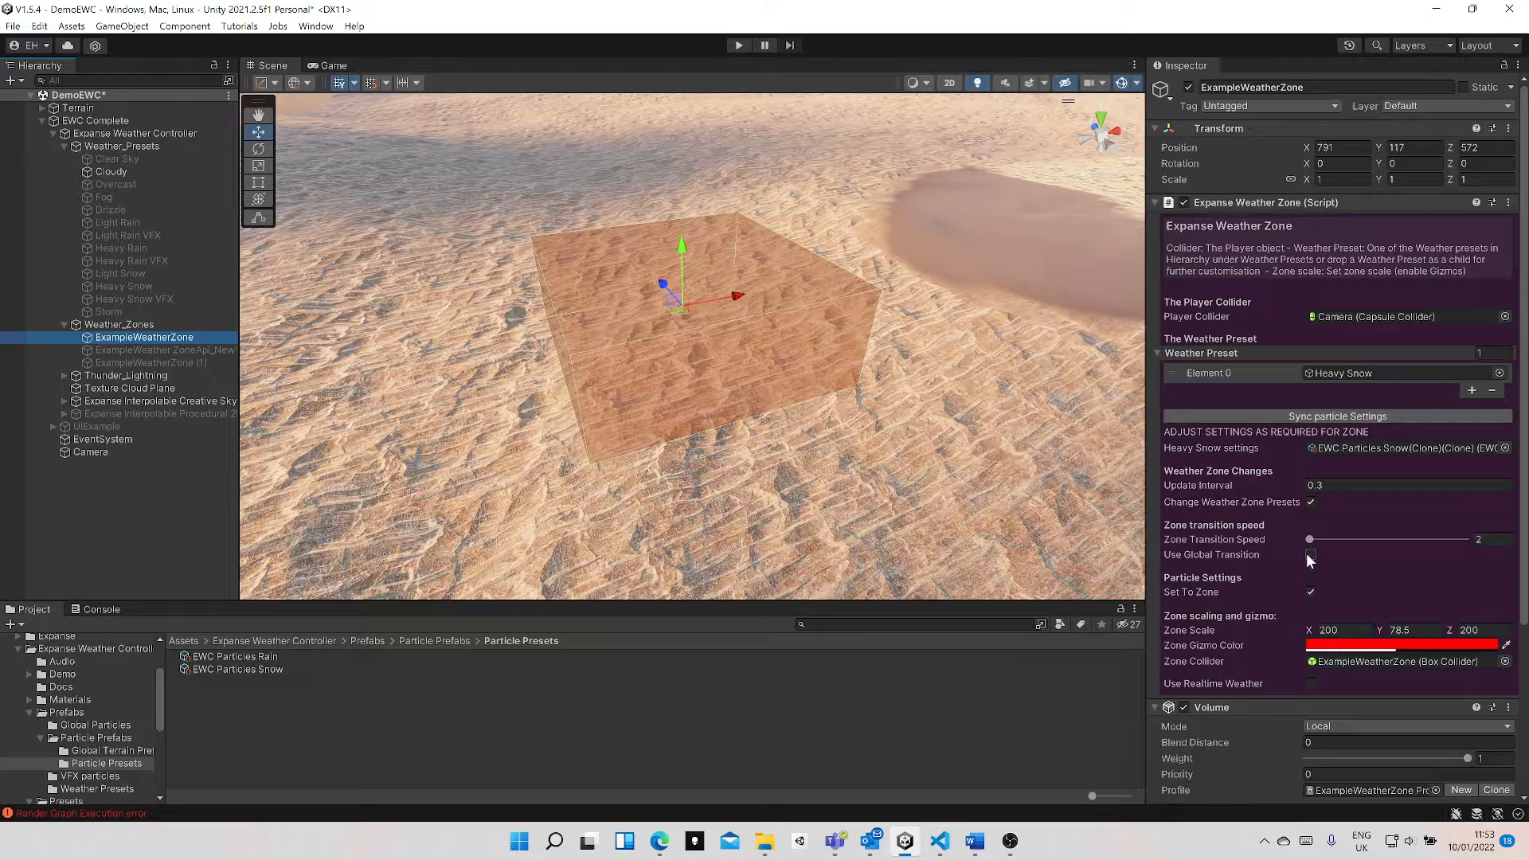
# - Look up the global Transition Speed on the Expanse Weather Controller, and review ExampleWeatherZone's particle, scale, Volume and Box Collider settings
pyautogui.click(128, 133)
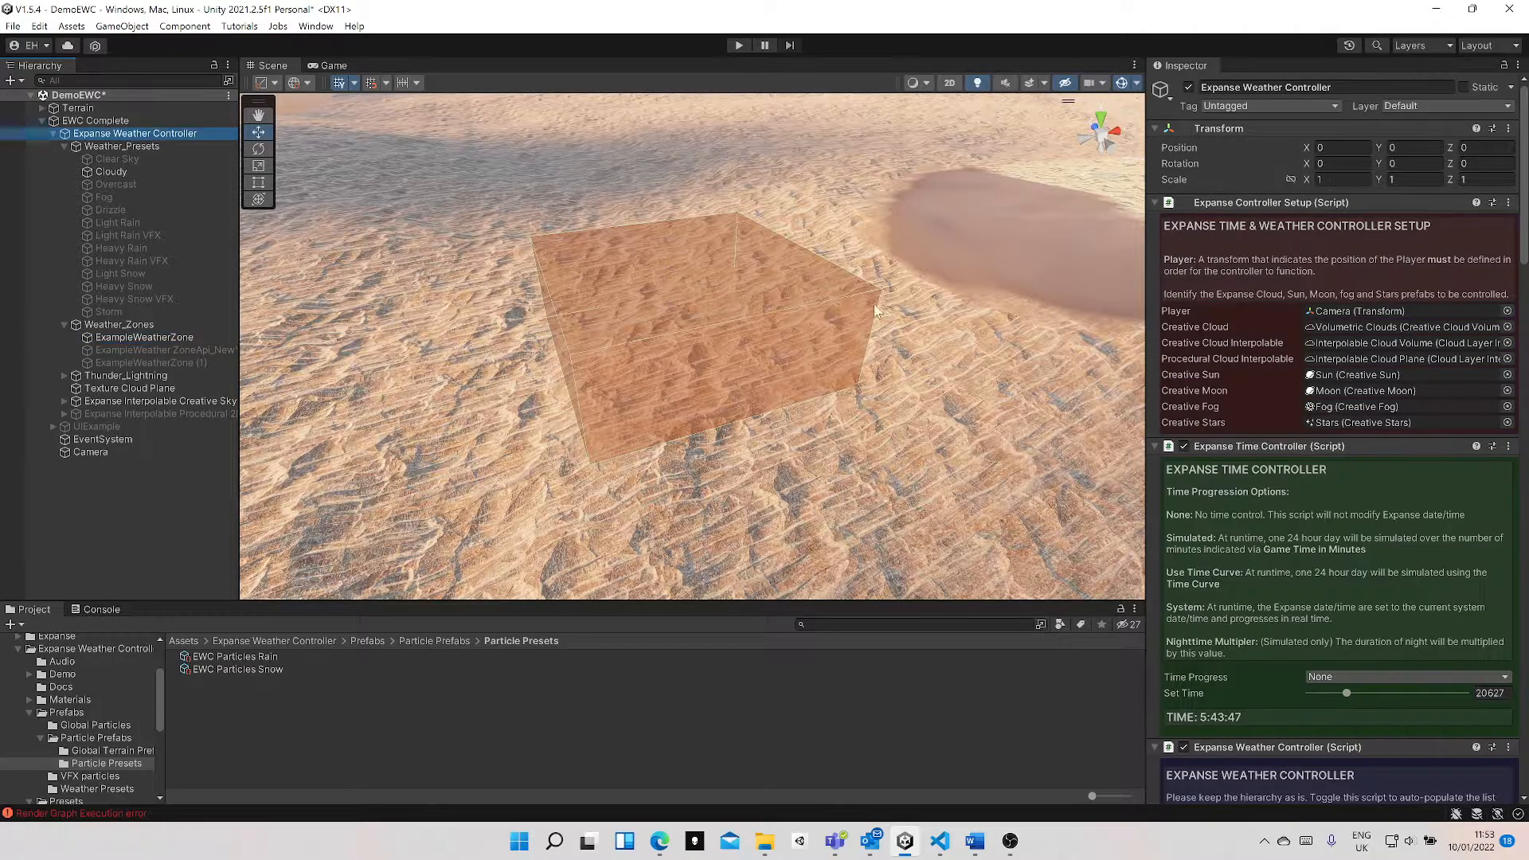
pyautogui.scroll(-3, 1224, 576)
pyautogui.scroll(-5, 1226, 575)
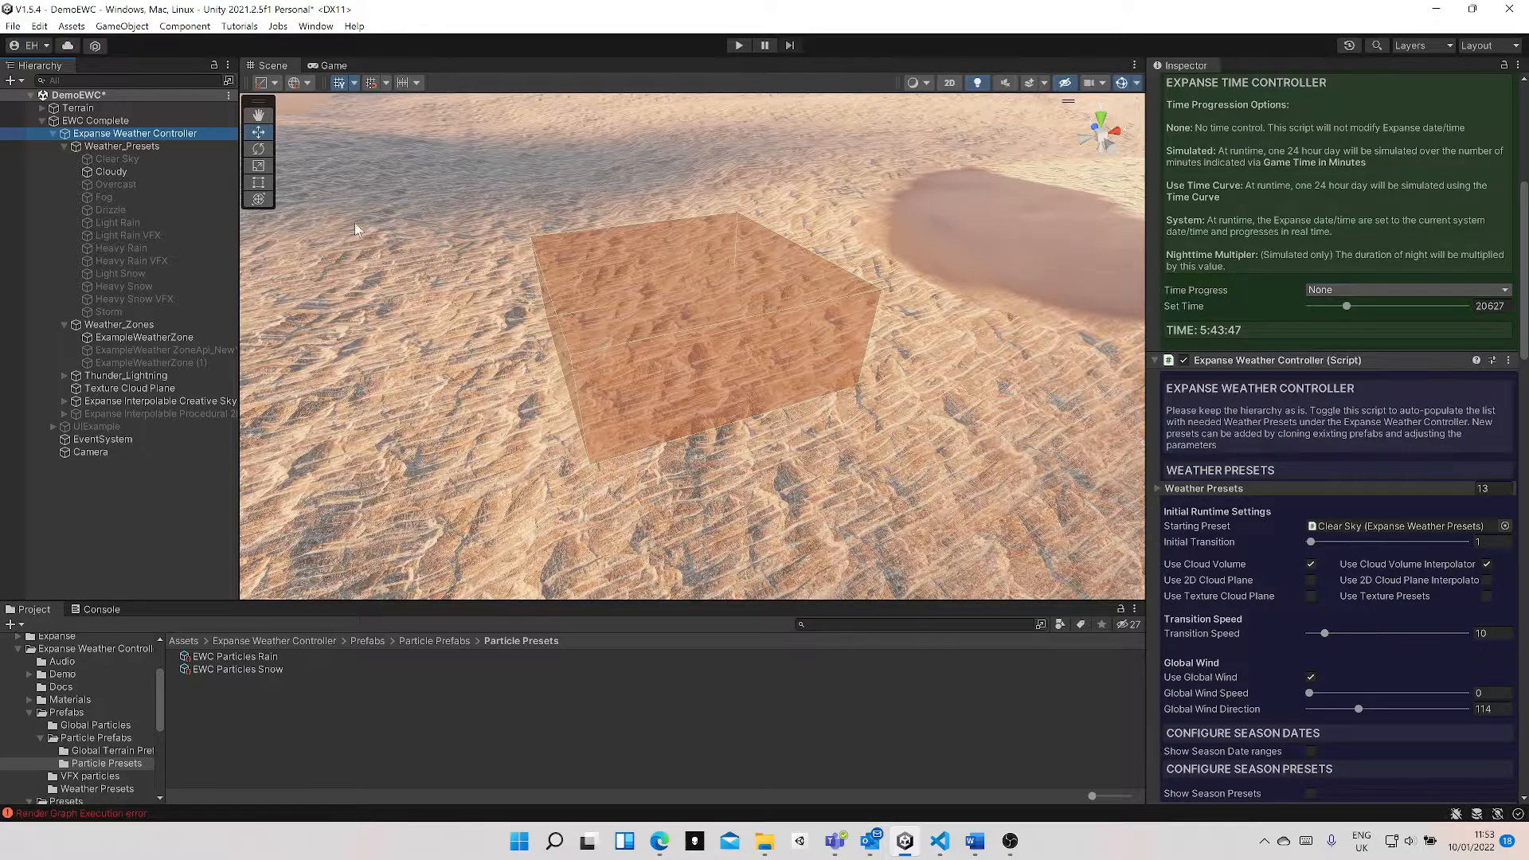
pyautogui.click(146, 338)
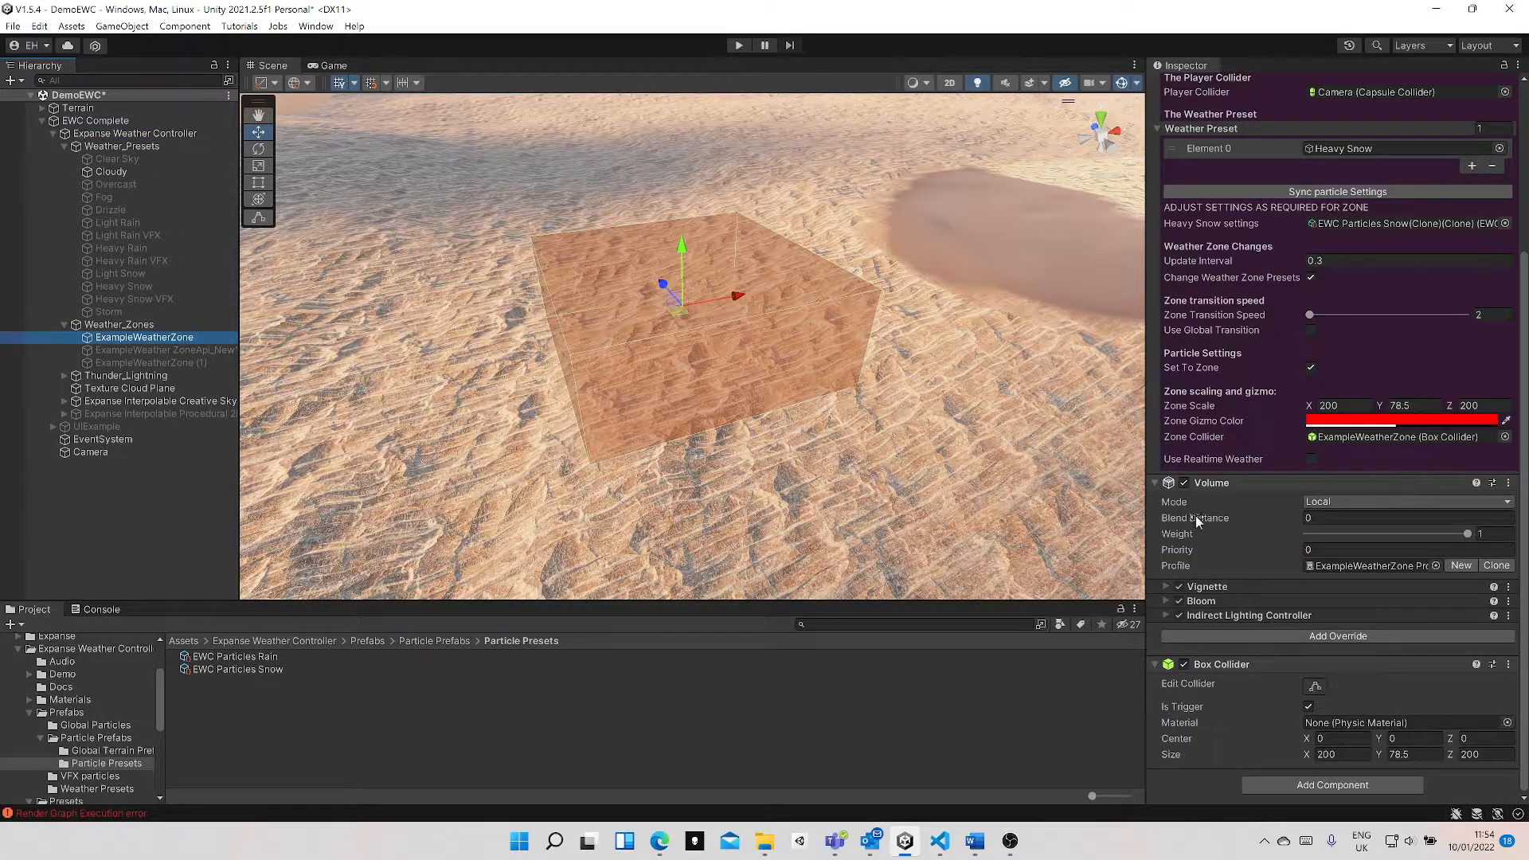
pyautogui.scroll(1, 1264, 522)
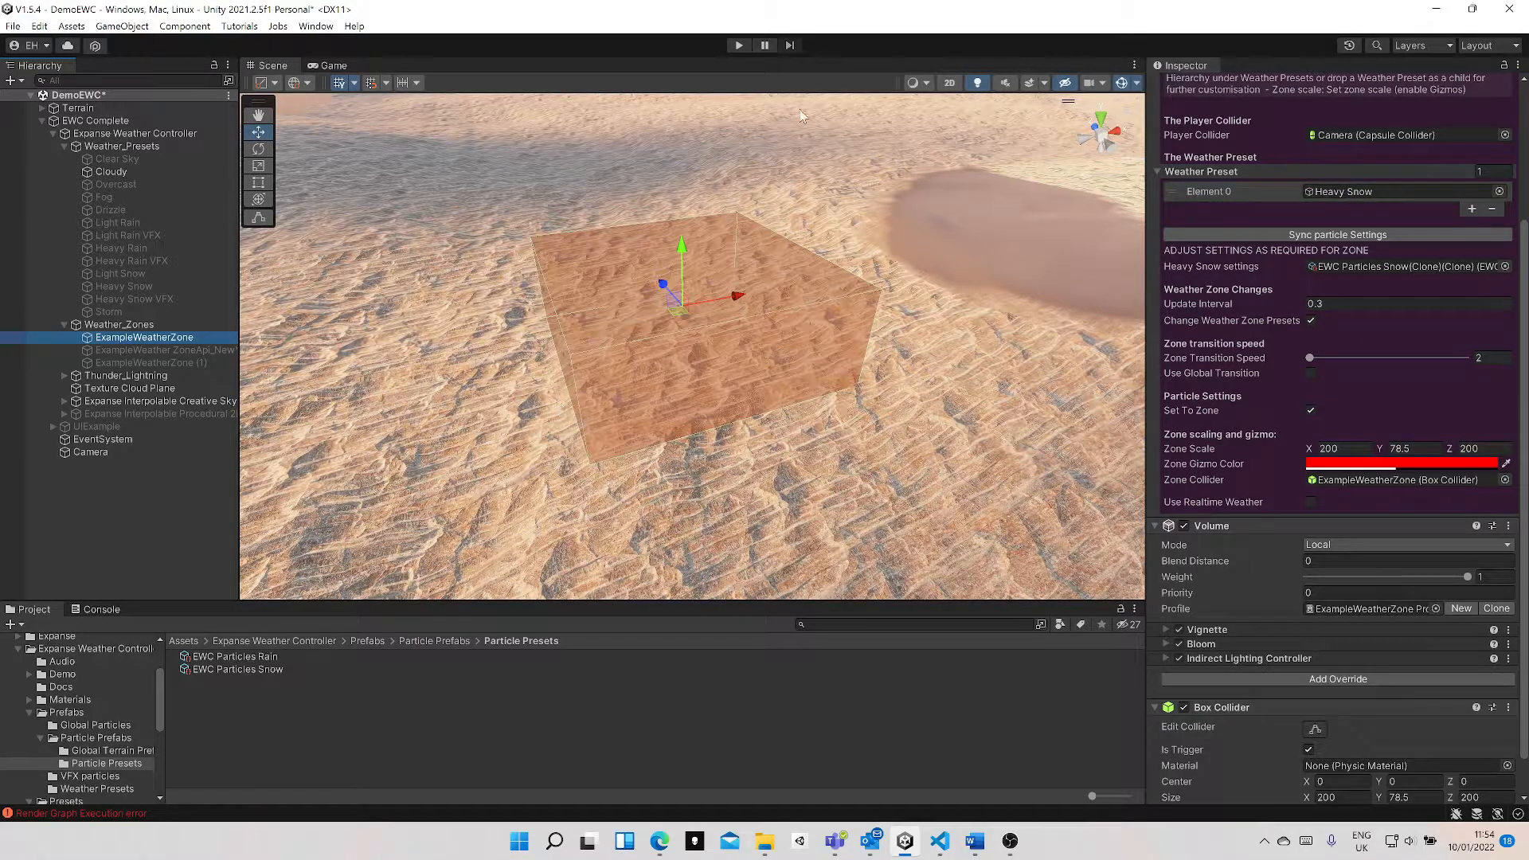
# - Test the weather zone in play mode by moving the camera forward towards it, and stop the playback
pyautogui.click(738, 45)
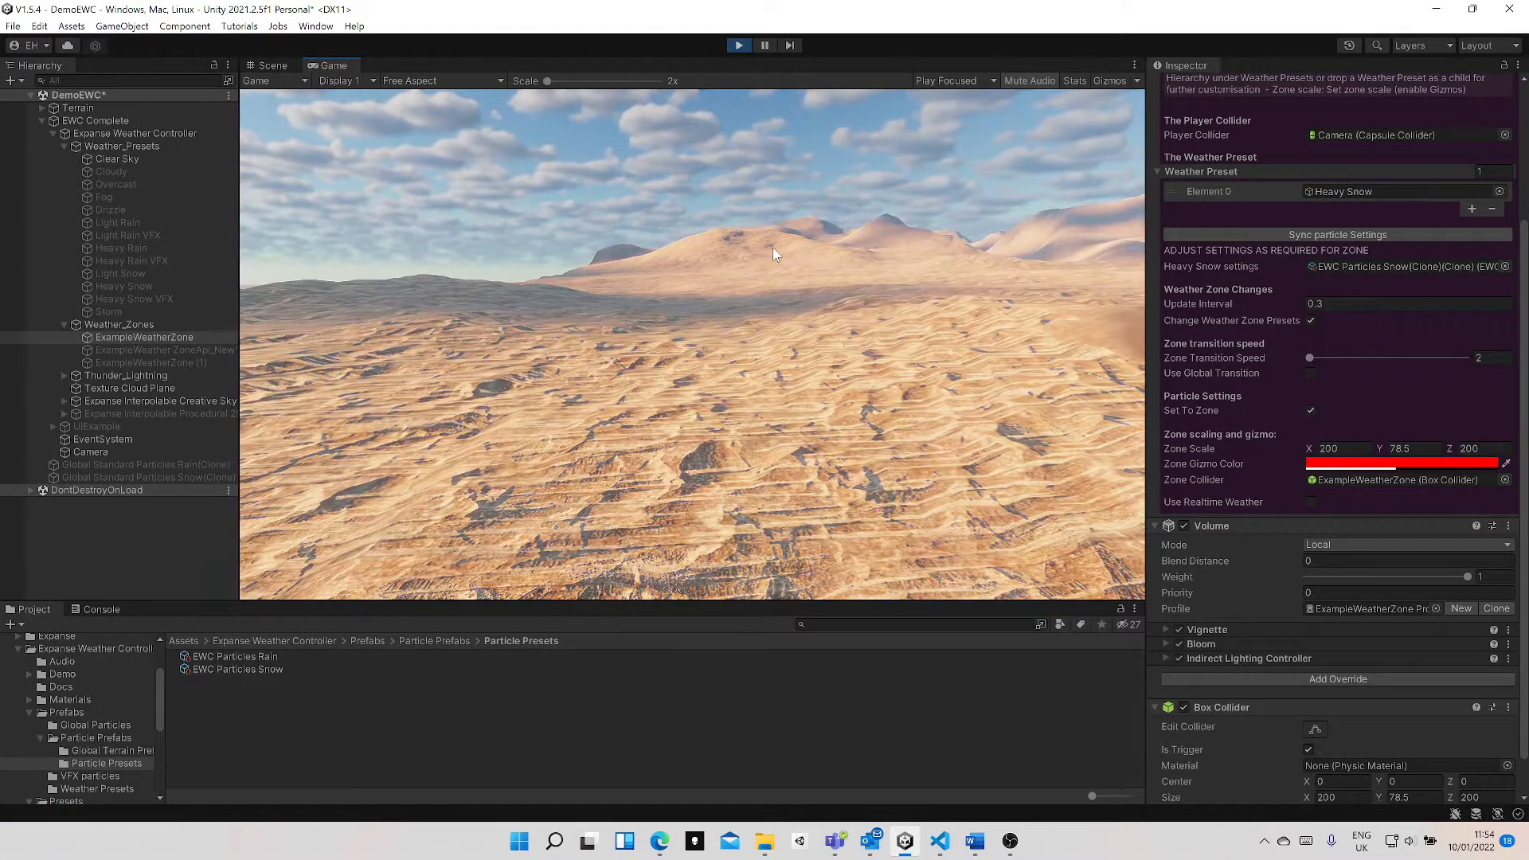
pyautogui.press('w')
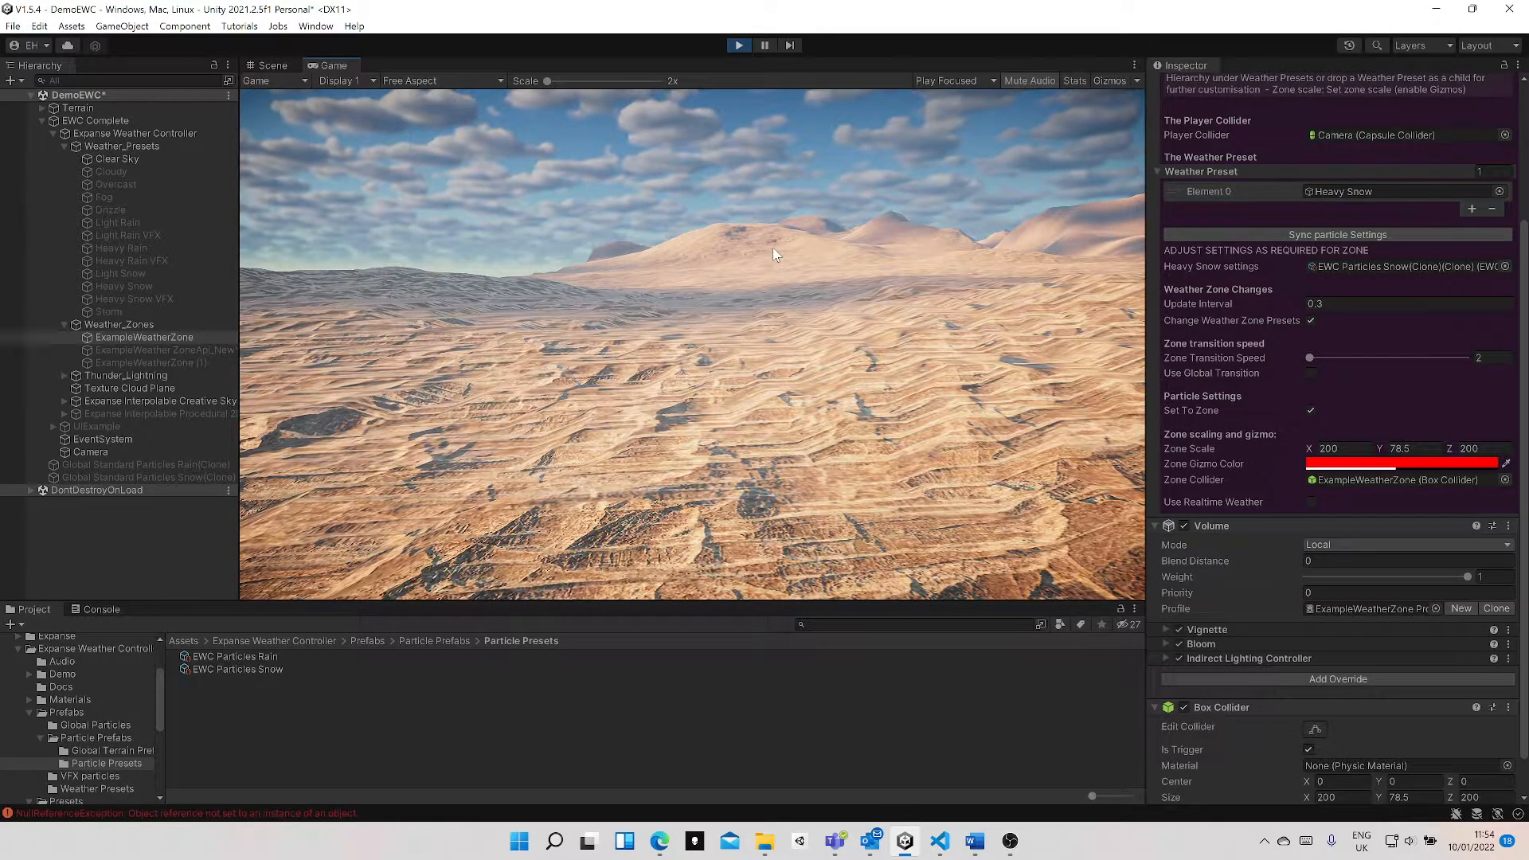
pyautogui.click(738, 45)
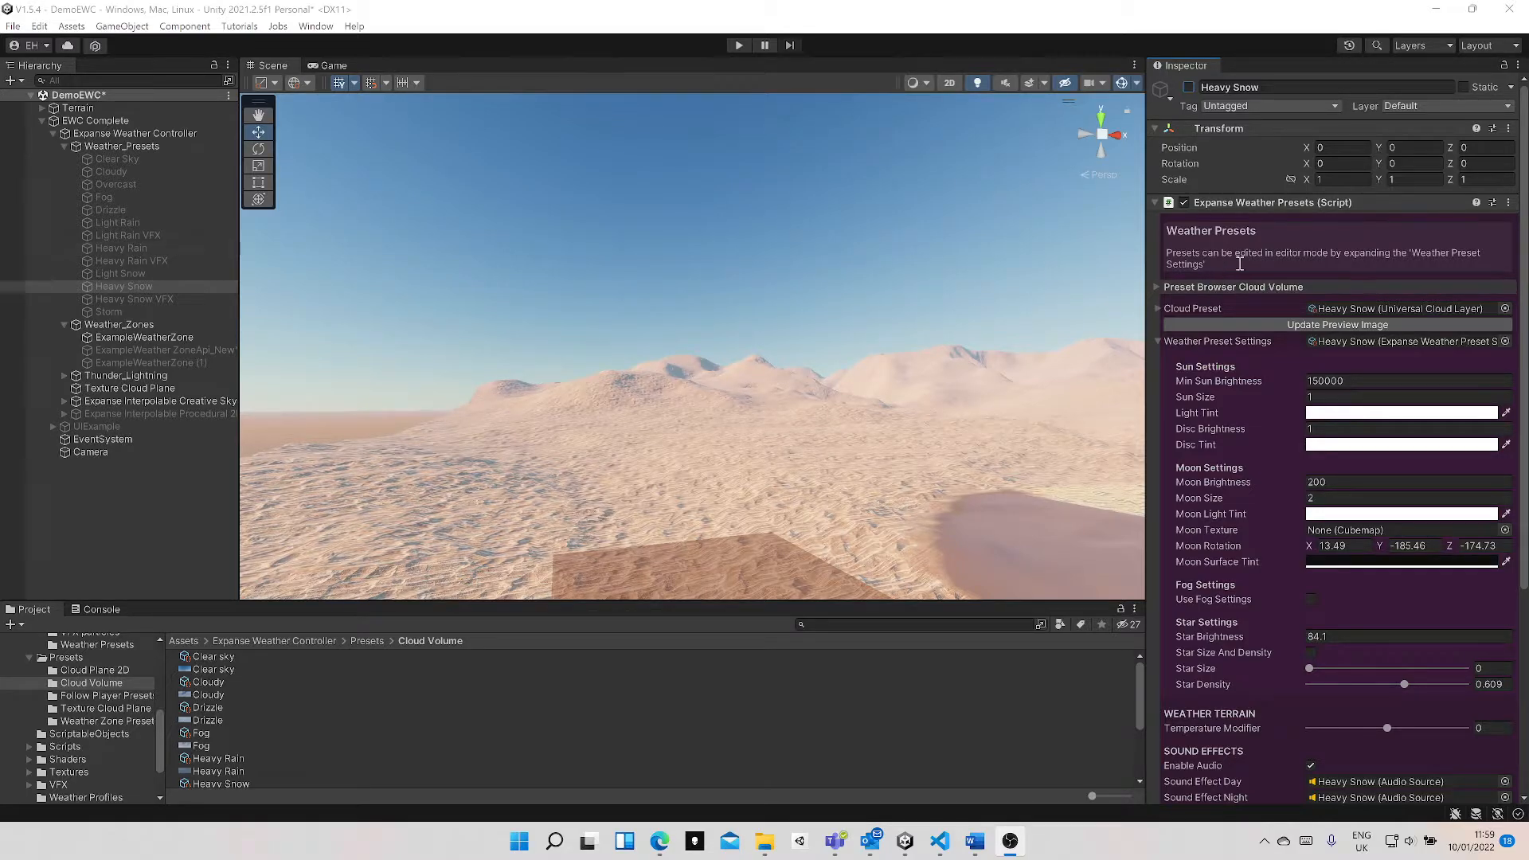
# - Run the scene again and compare ExampleWeatherZone's Heavy Snow settings with the particle systems of the Heavy Snow preset
pyautogui.click(739, 46)
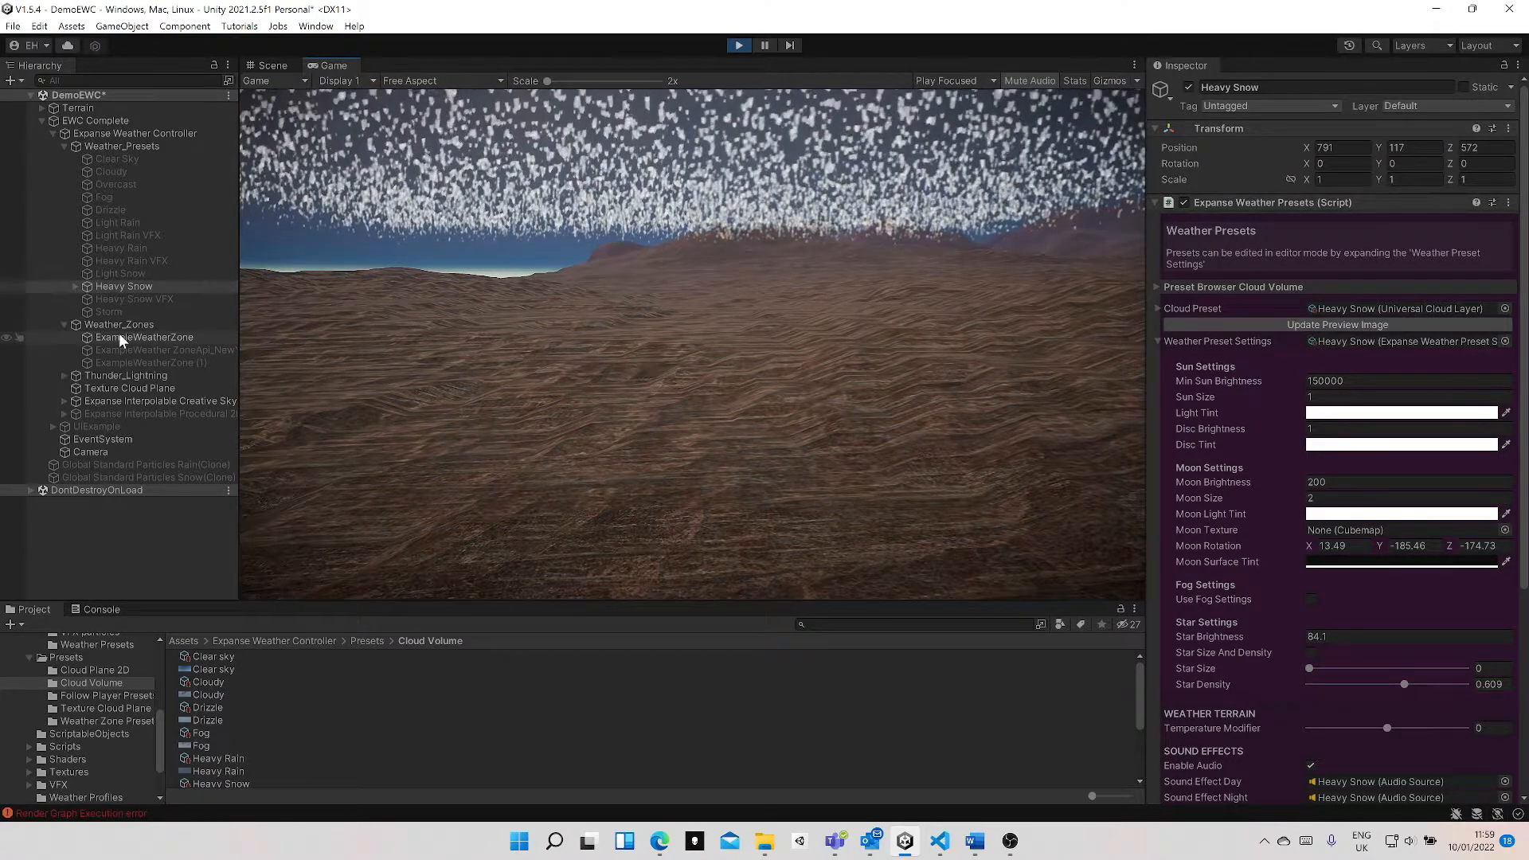
pyautogui.click(144, 337)
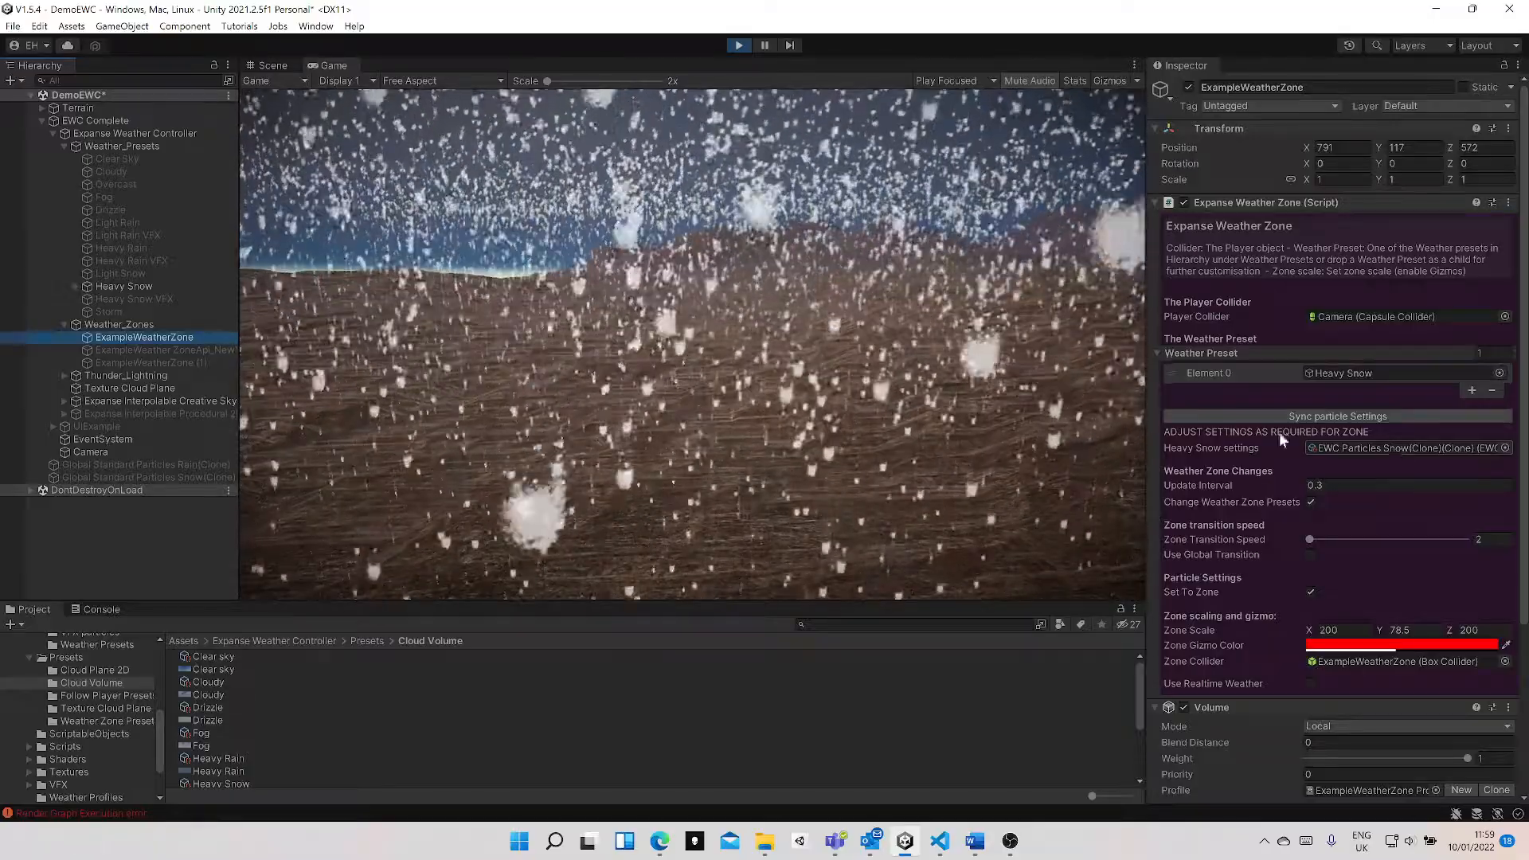
pyautogui.click(124, 288)
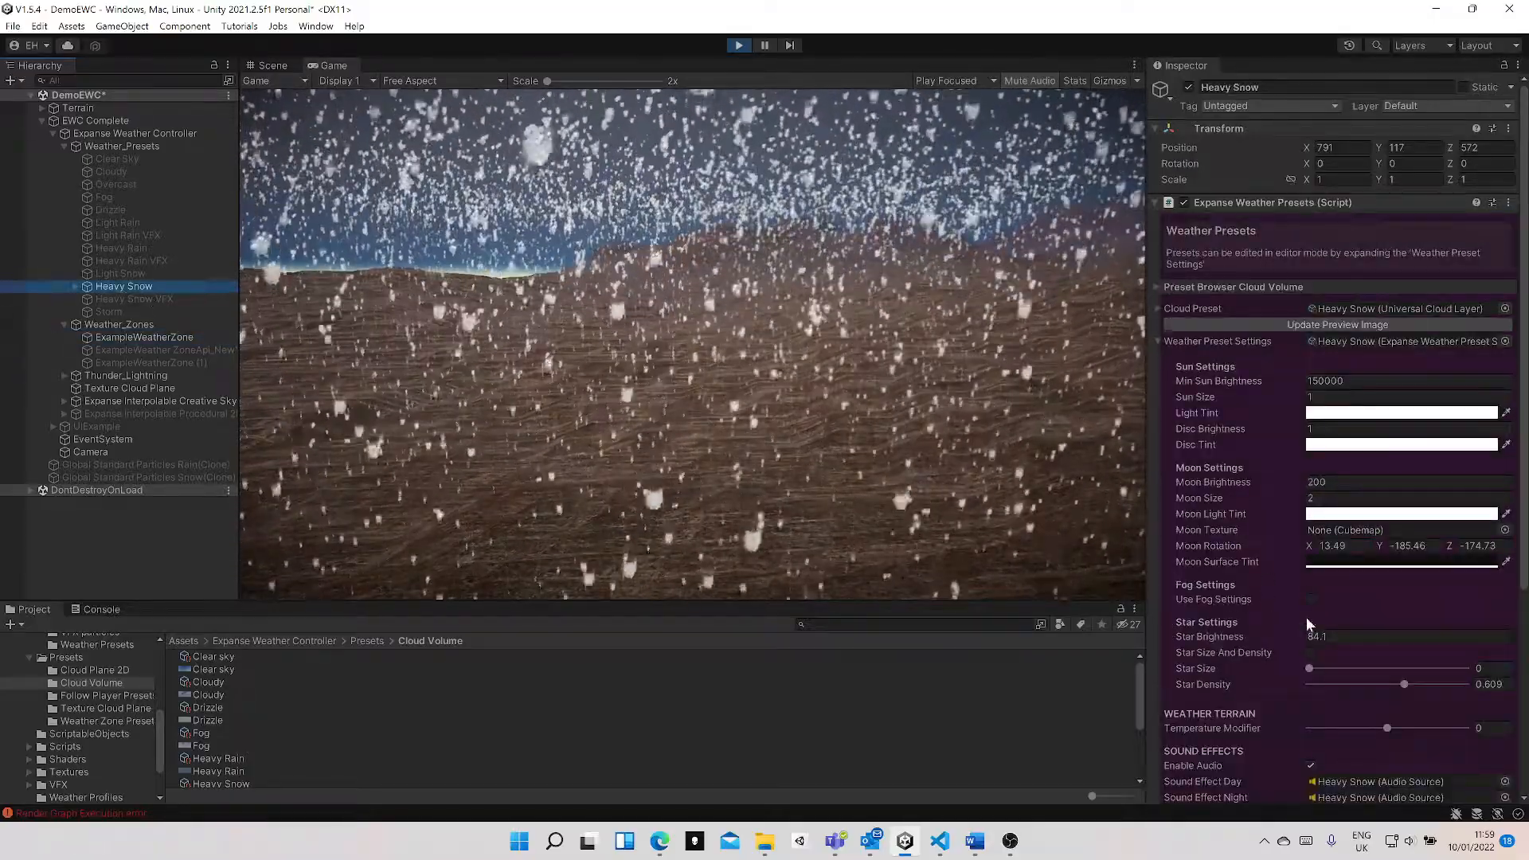
pyautogui.scroll(-15, 1322, 619)
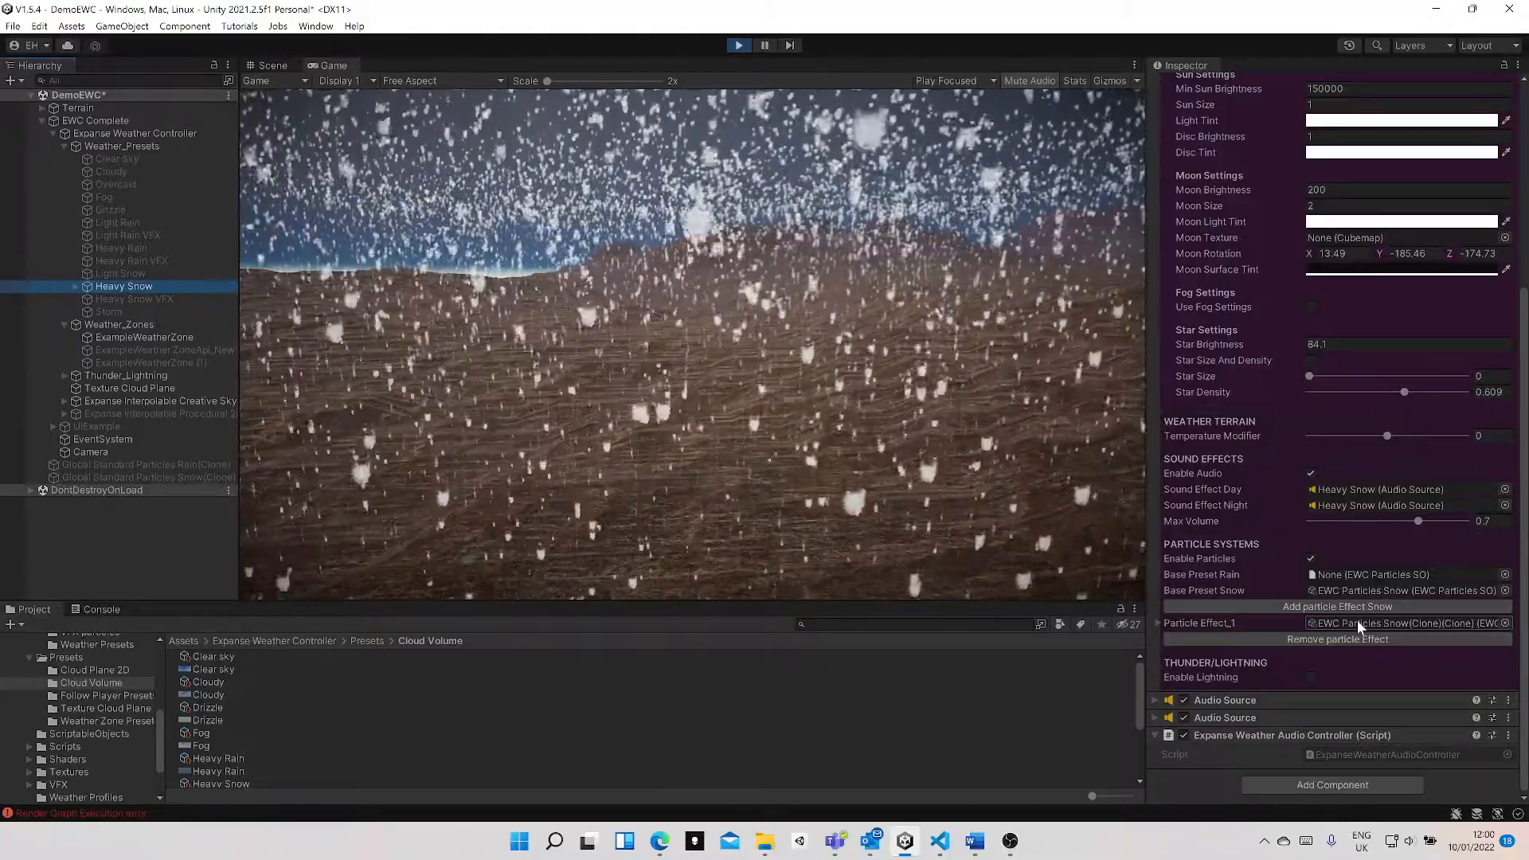
pyautogui.click(151, 337)
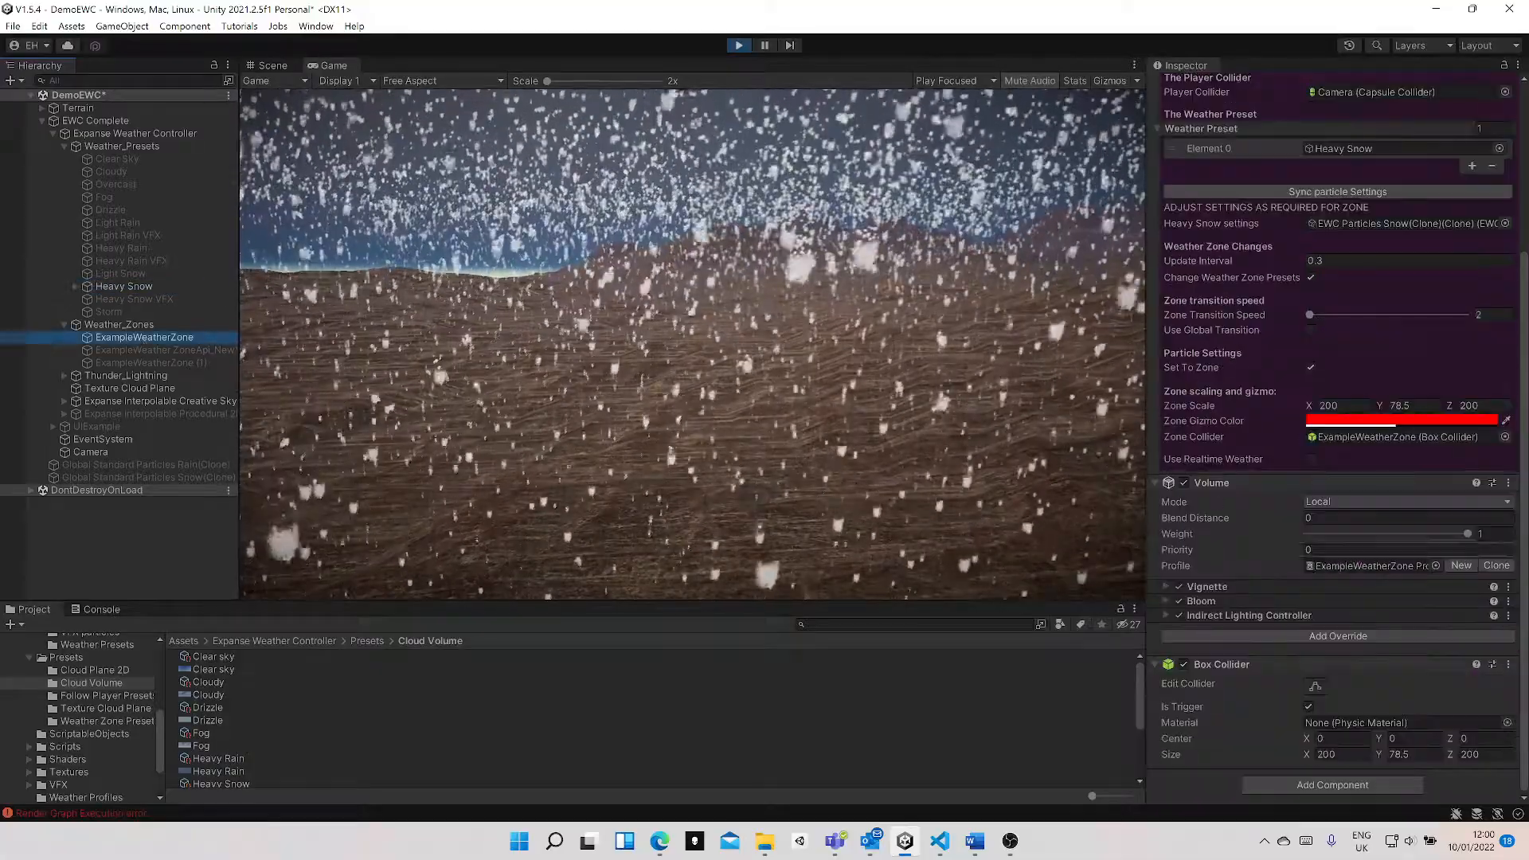
# - Stop the playback and set the particle size in ExampleWeatherZone's Heavy Snow settings to X 0.2 and Y 0.8
pyautogui.scroll(3, 1353, 446)
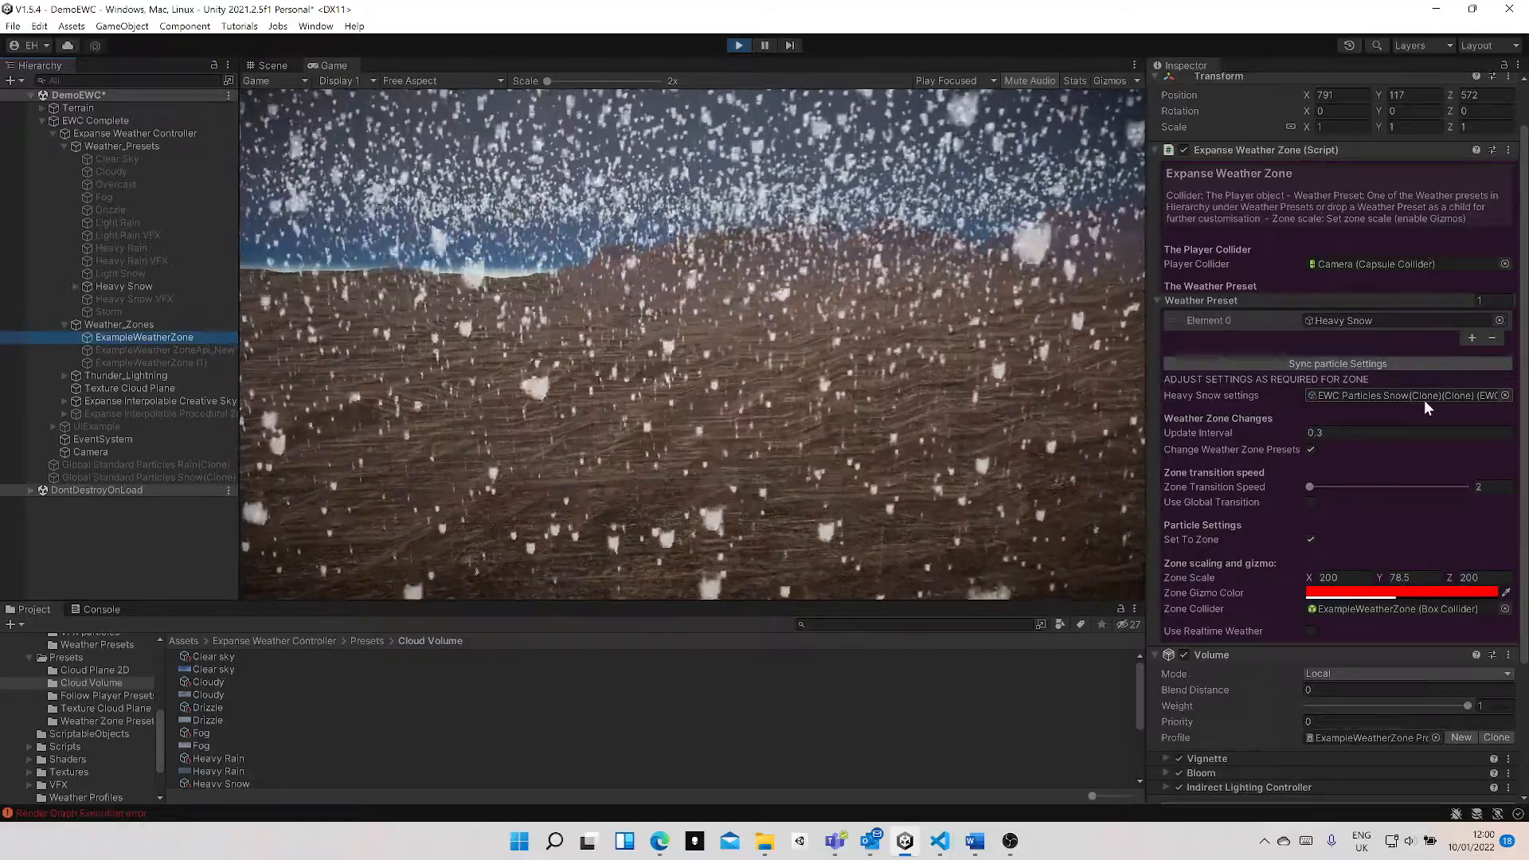
pyautogui.click(739, 46)
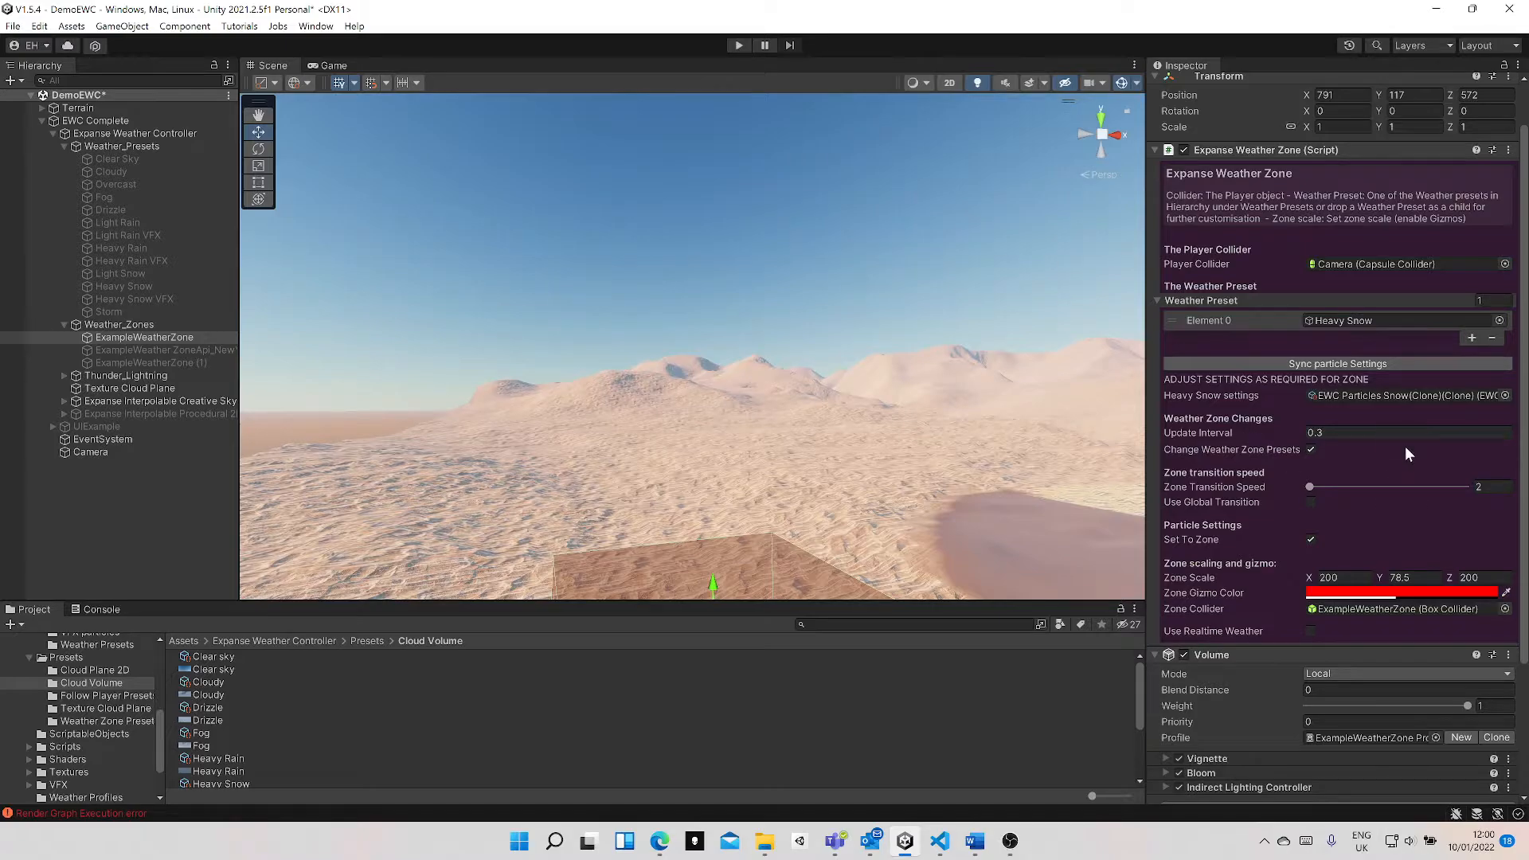
pyautogui.doubleClick(1383, 395)
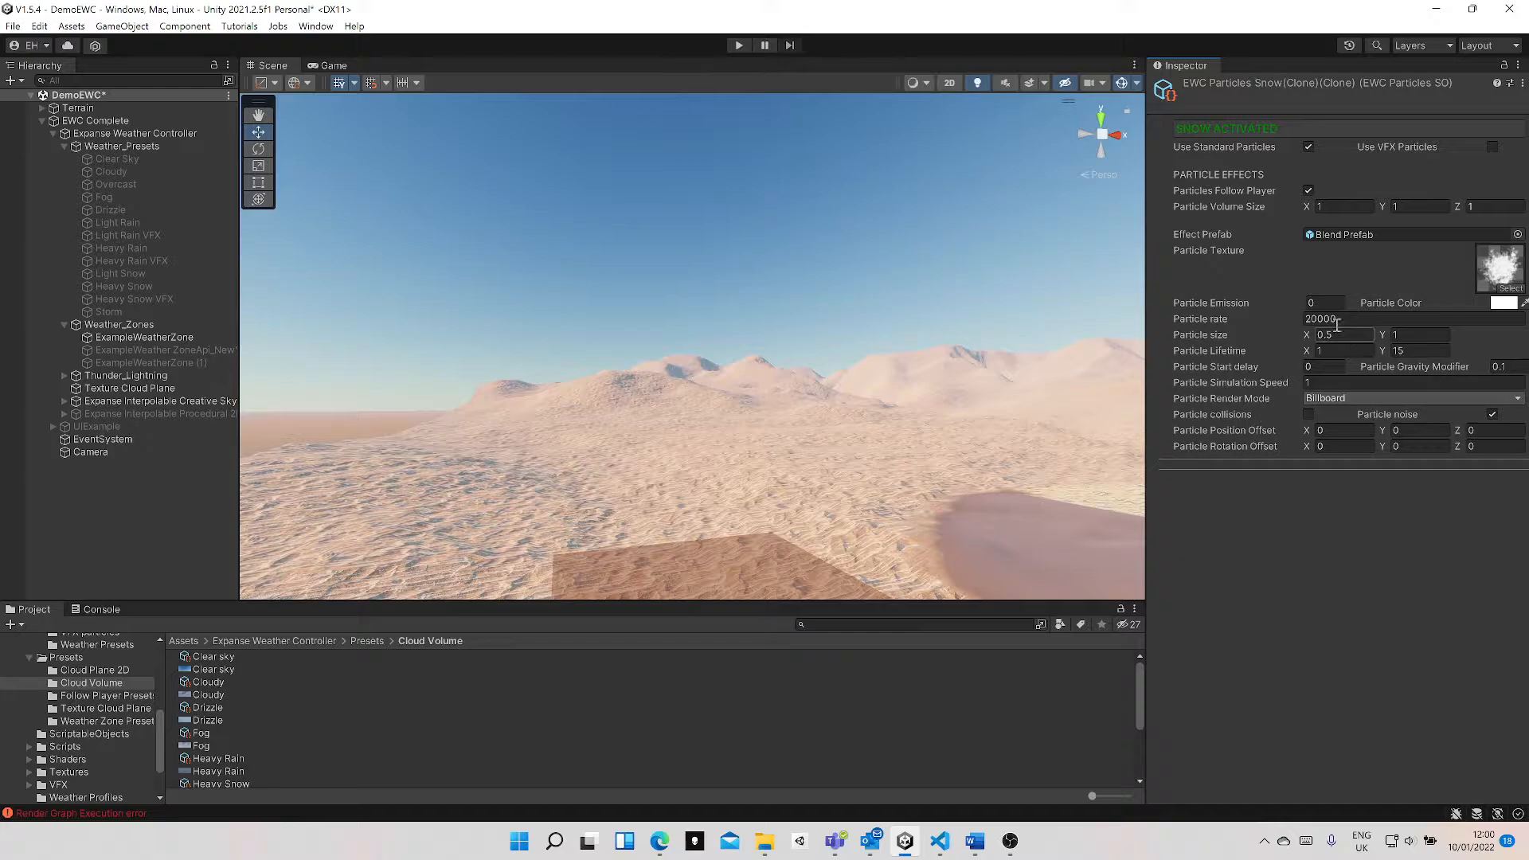
pyautogui.click(1510, 83)
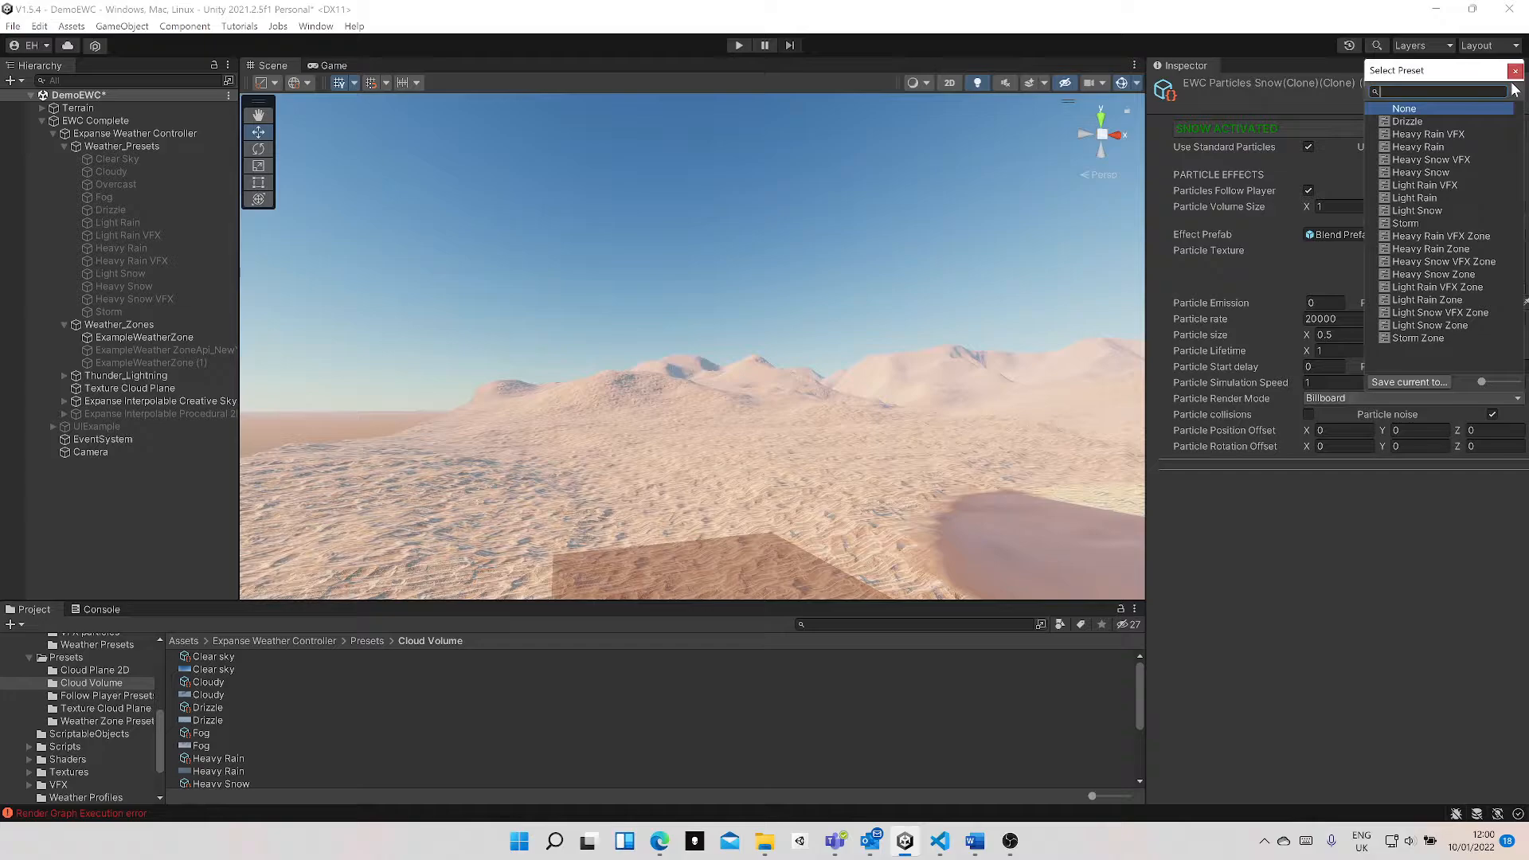
pyautogui.click(1291, 281)
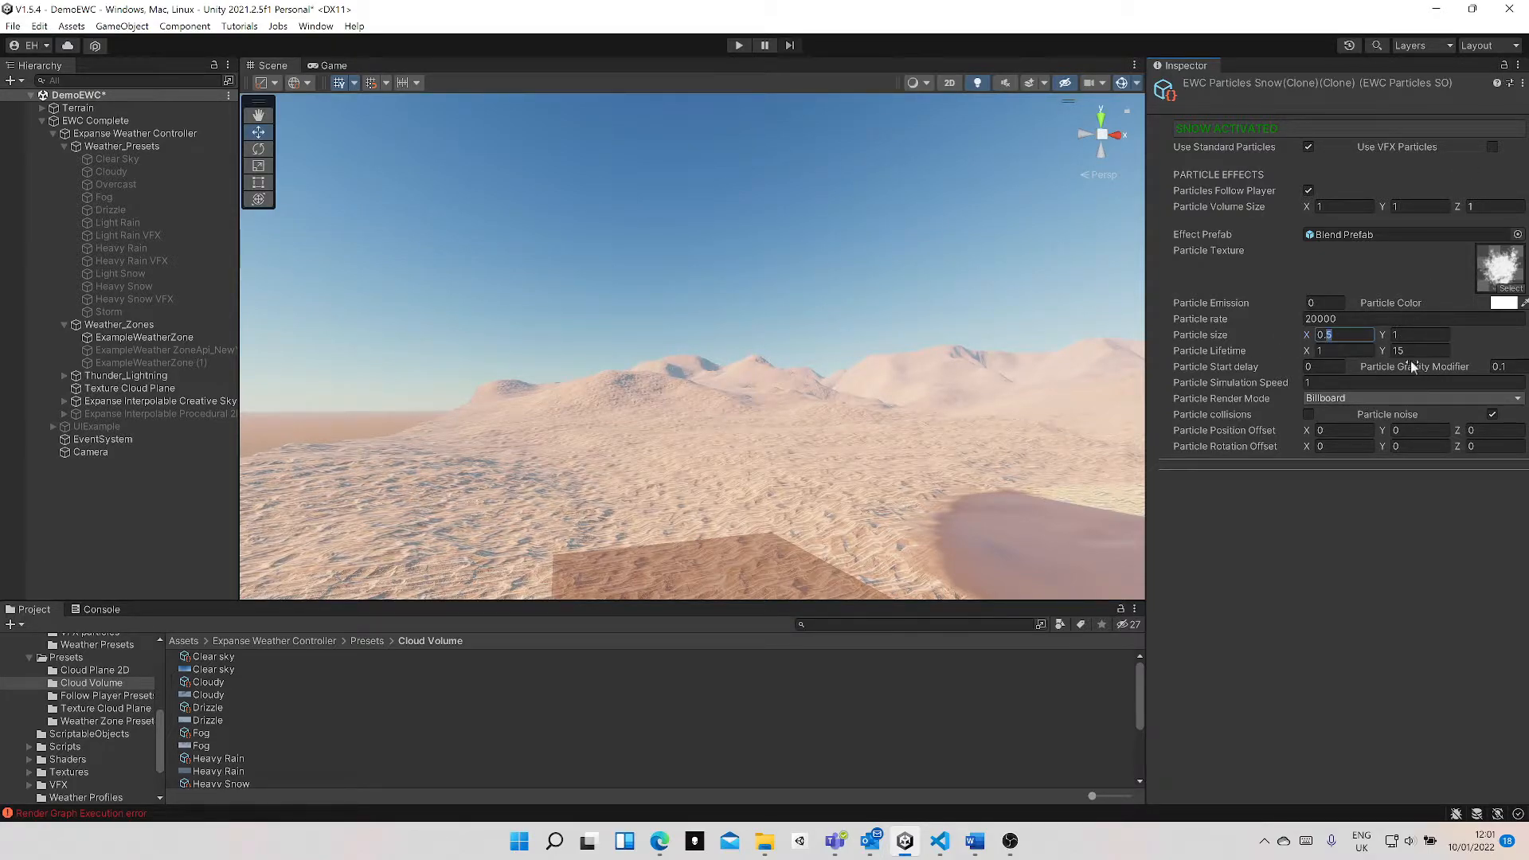
pyautogui.write('2')
pyautogui.press('Tab')
# - Run the scene to test the resized snow in ExampleWeatherZone, and move the camera out of the zone
pyautogui.click(738, 45)
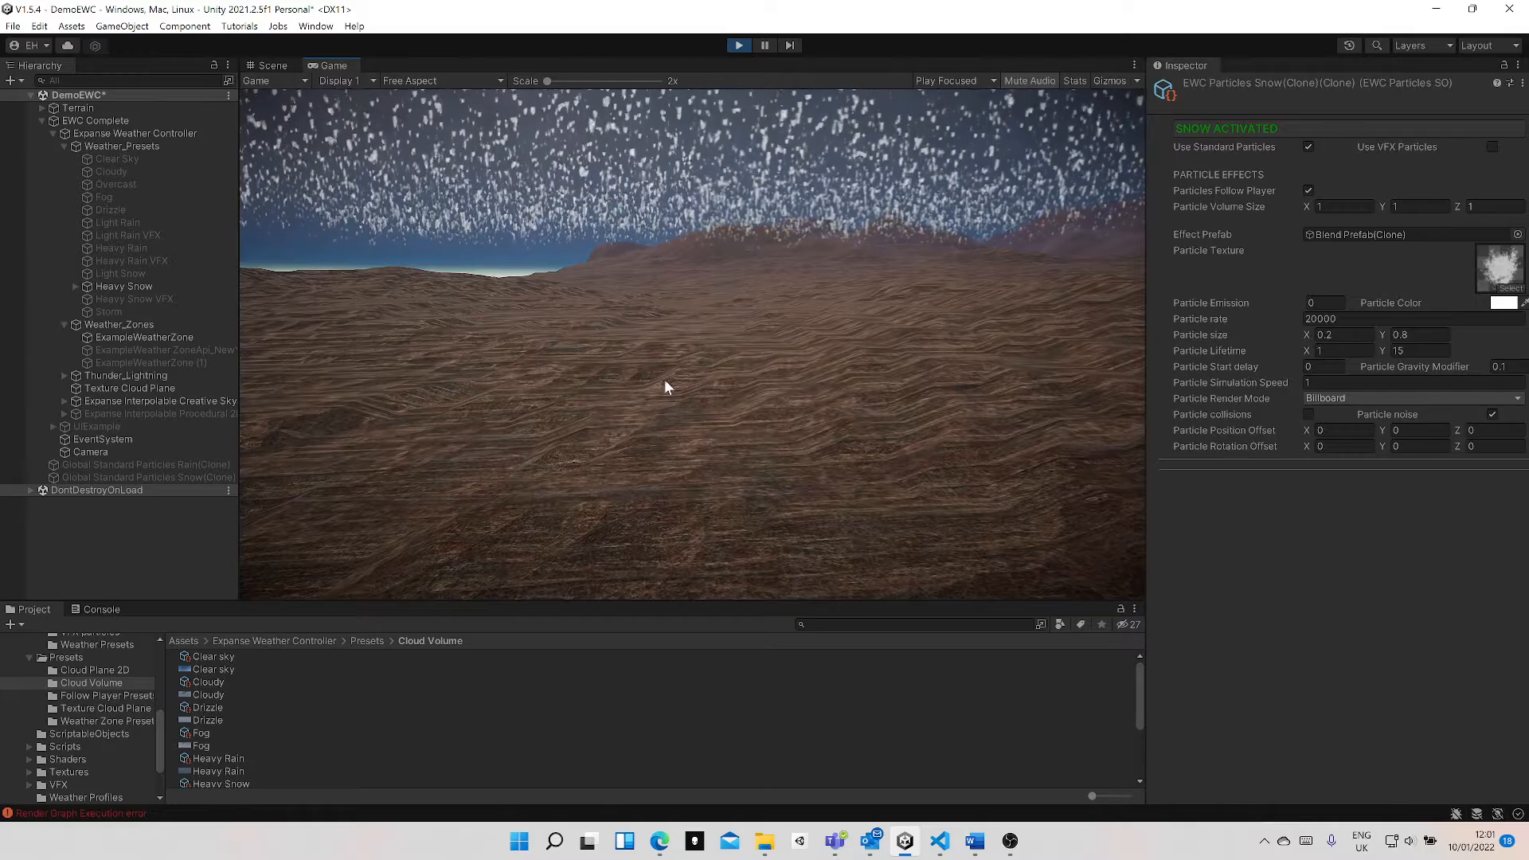
pyautogui.click(116, 325)
pyautogui.click(110, 338)
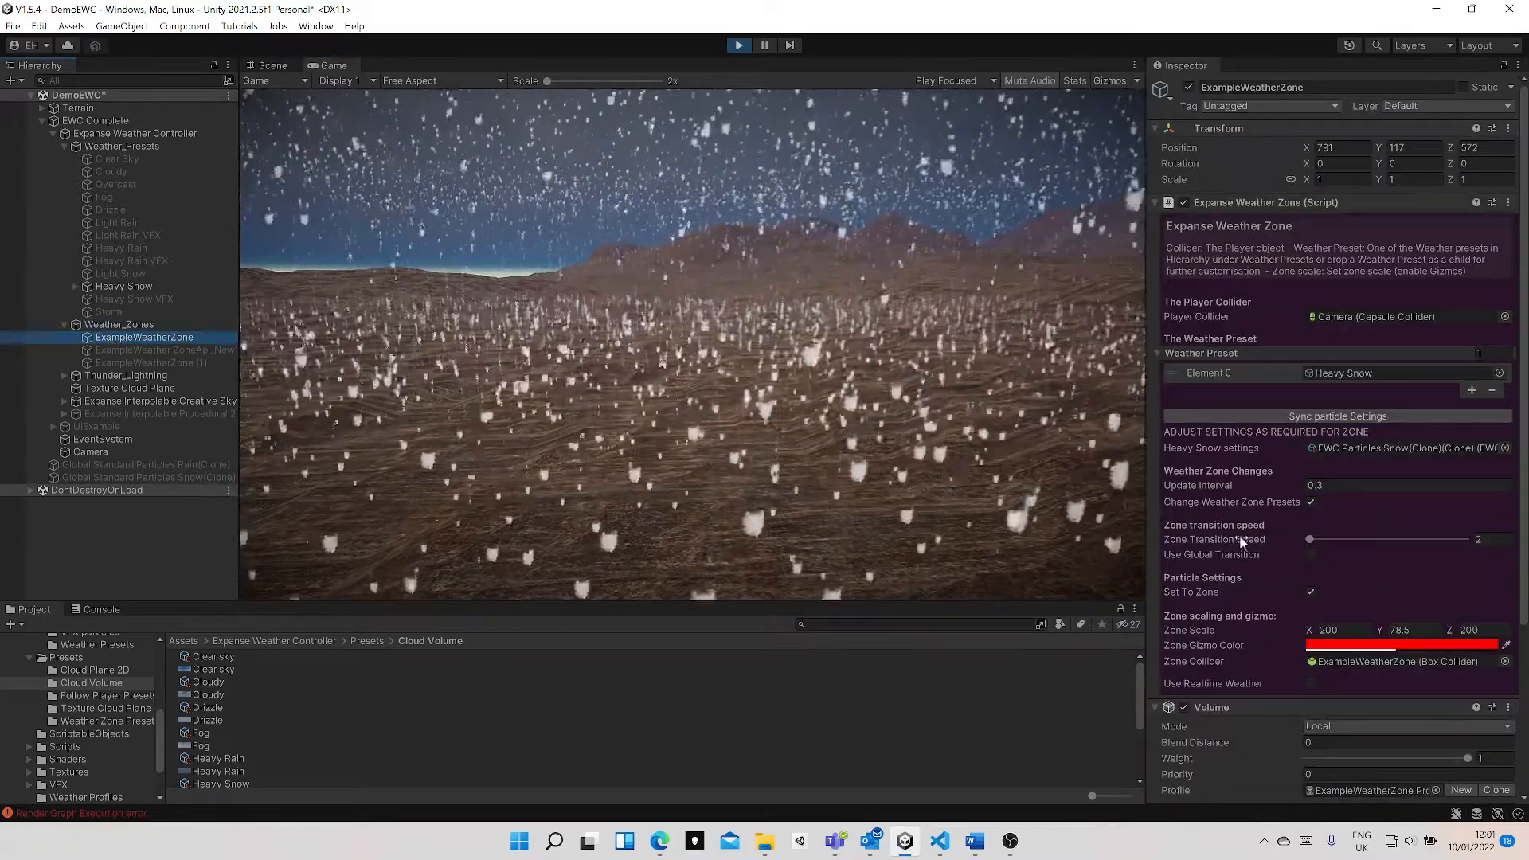
pyautogui.scroll(-5, 1242, 535)
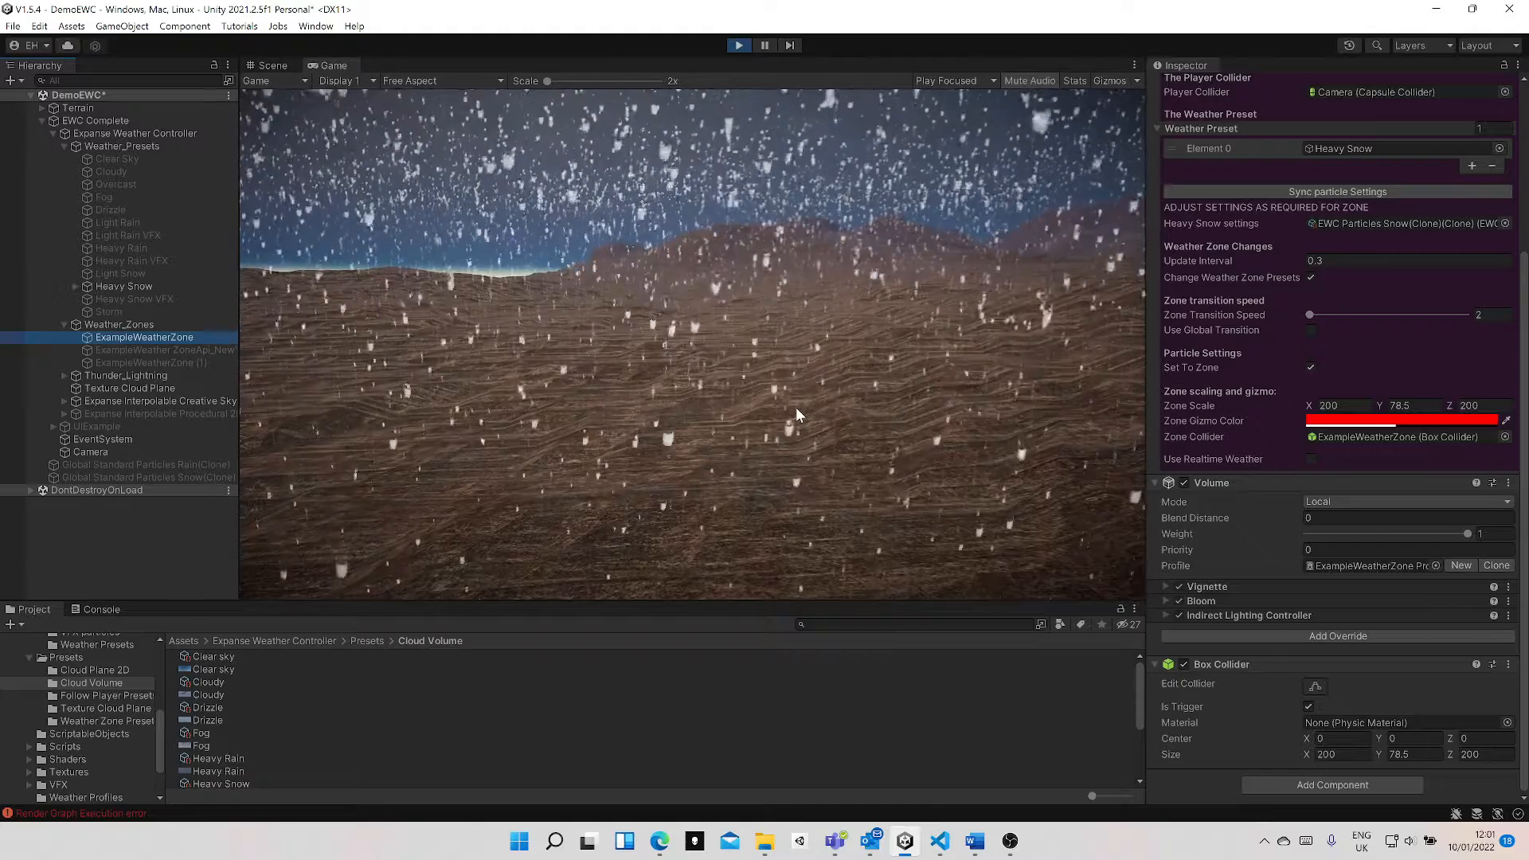
pyautogui.click(691, 347)
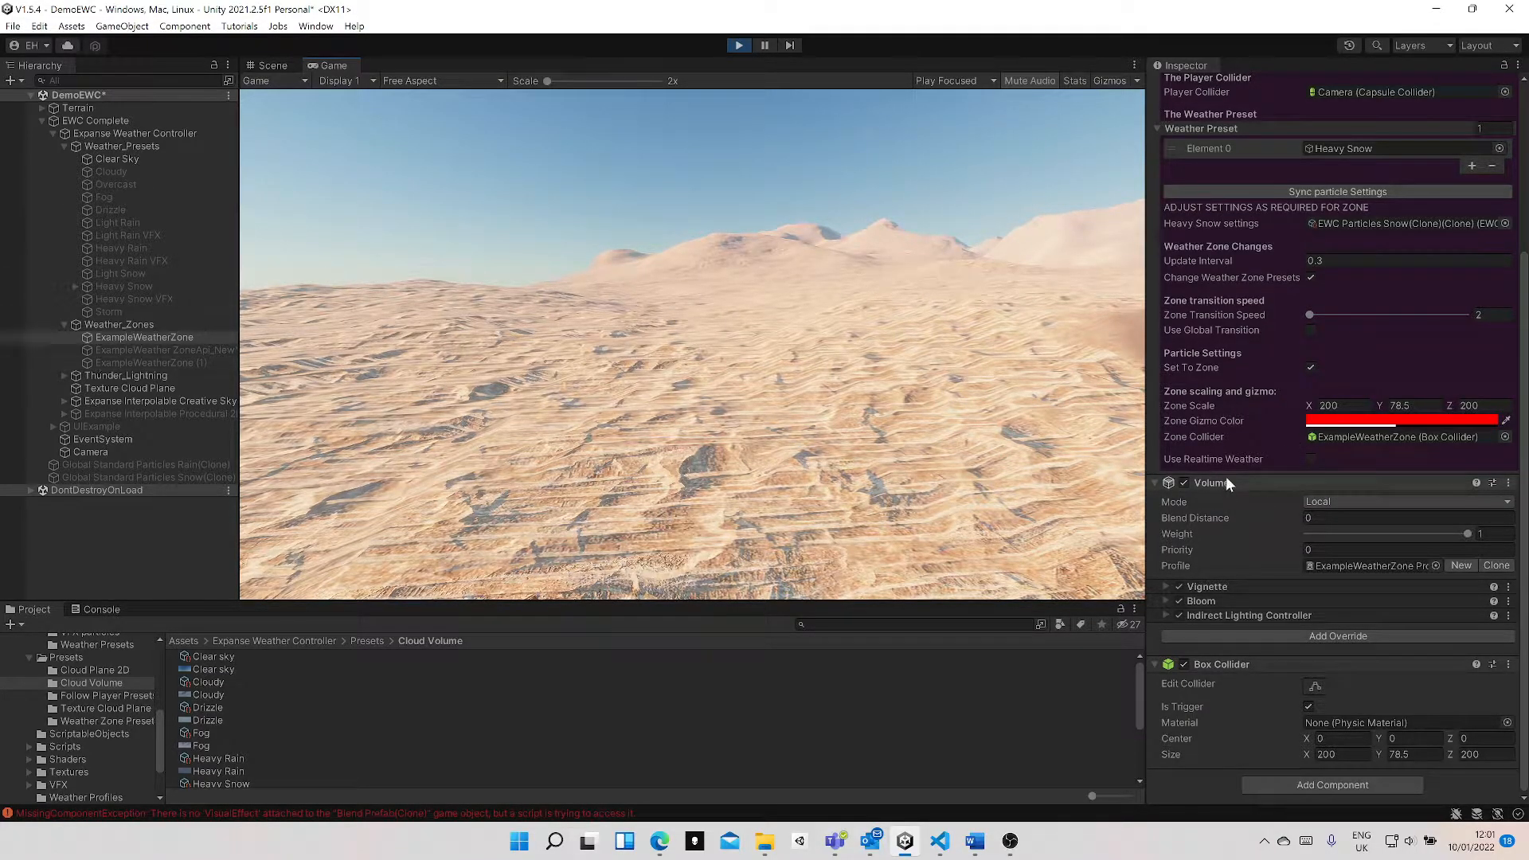
pyautogui.scroll(3, 1255, 452)
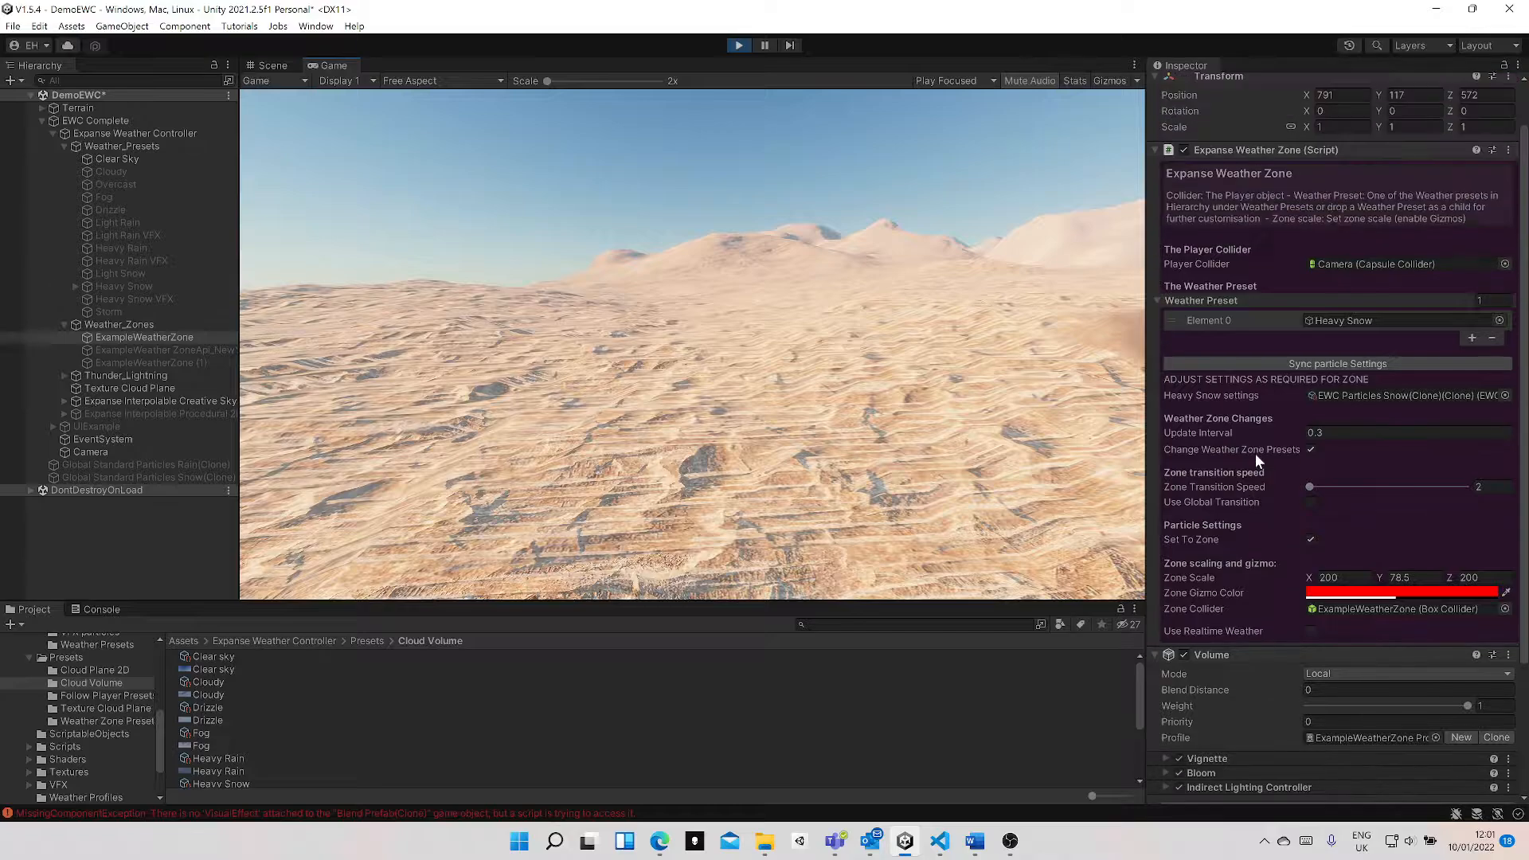
pyautogui.click(1471, 337)
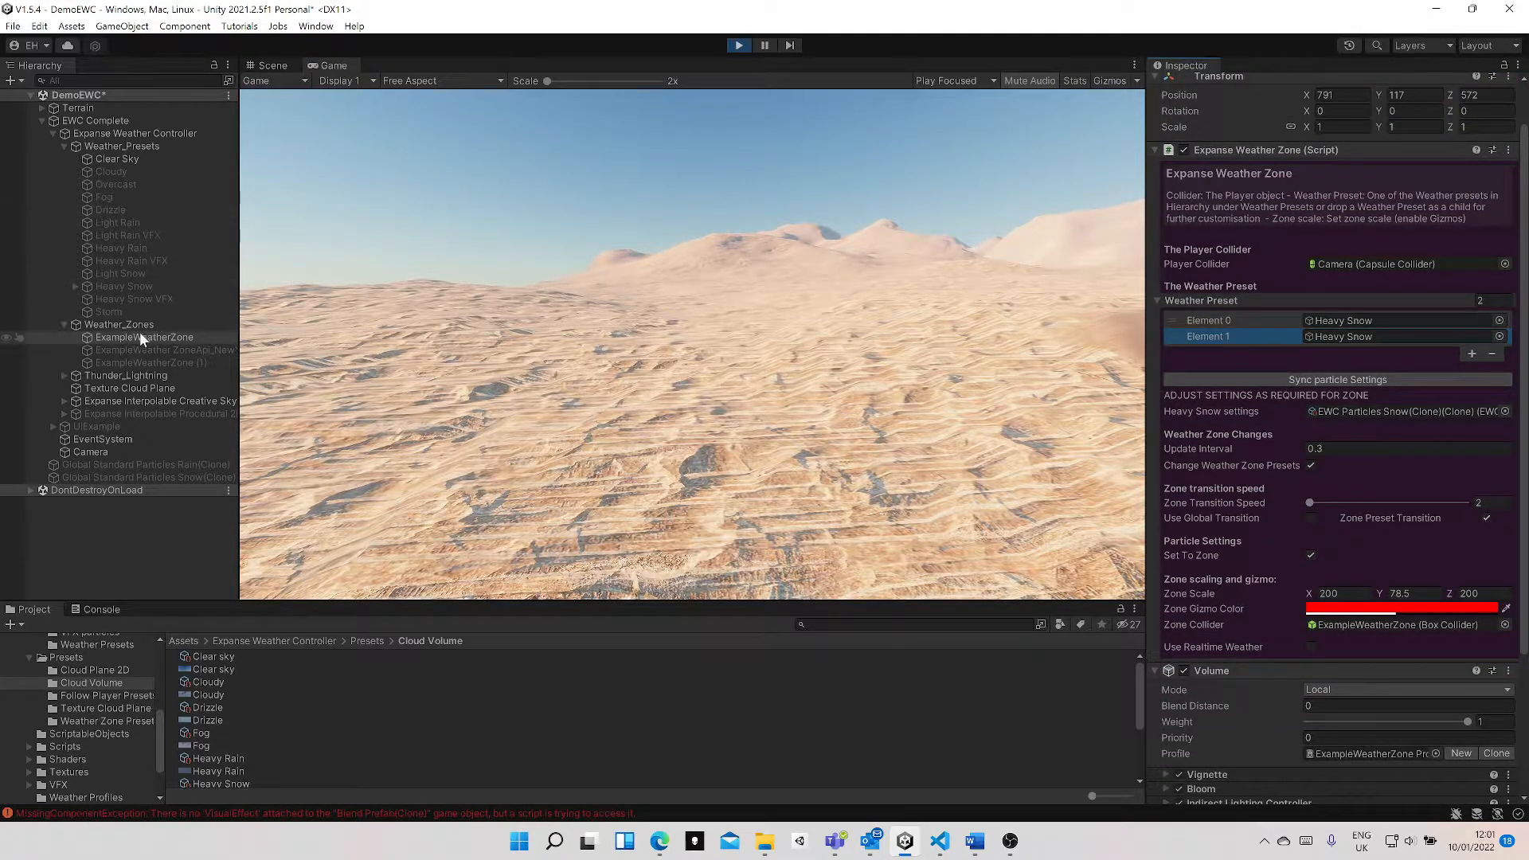
pyautogui.moveTo(107, 299); pyautogui.dragTo(146, 293)
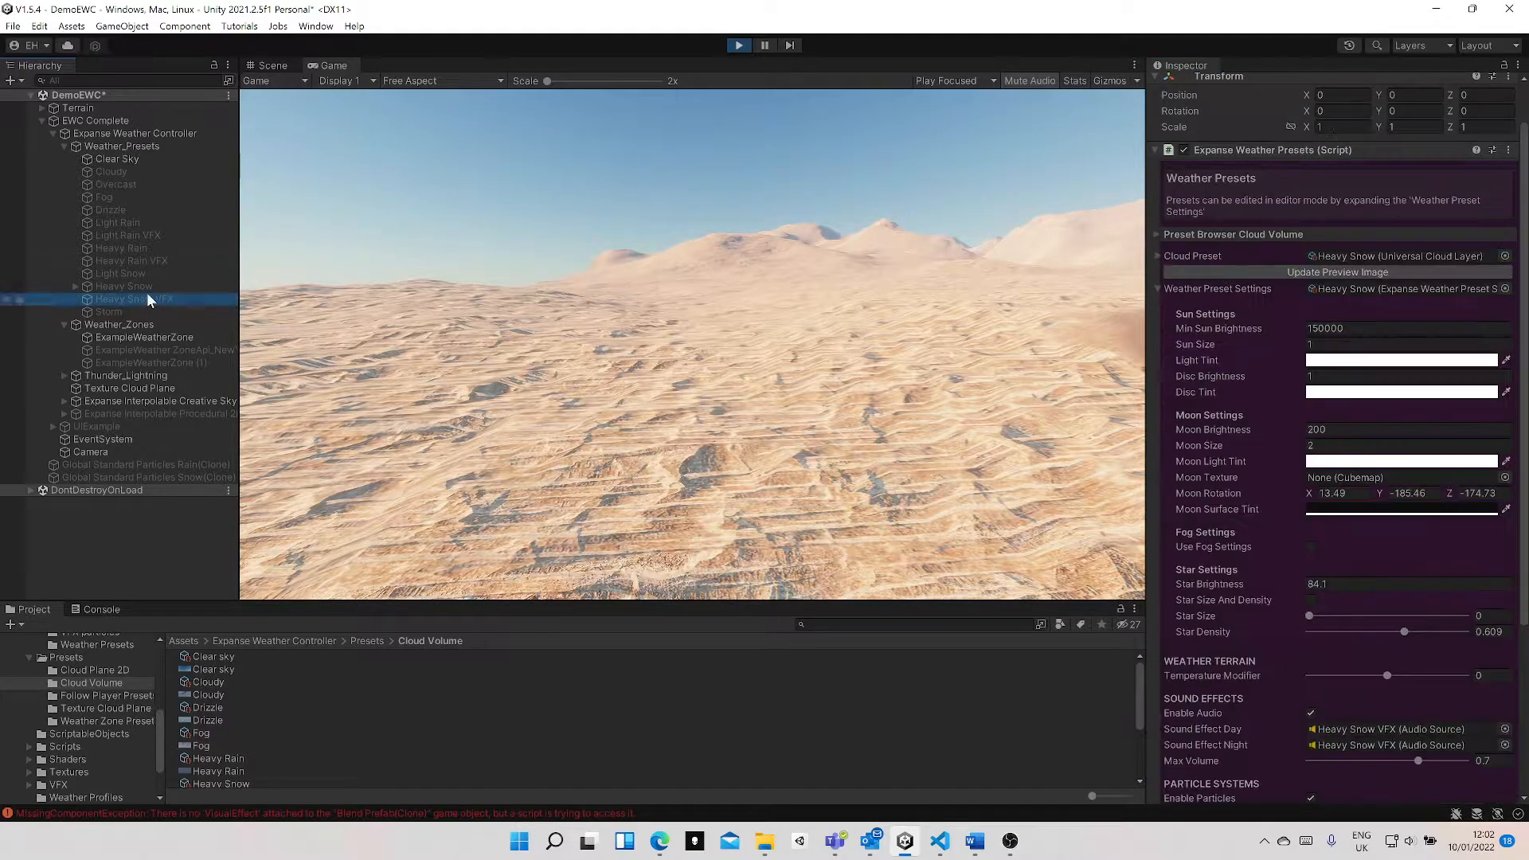
pyautogui.click(738, 46)
# - Clear ExampleWeatherZone's Weather Preset list and add two empty elements to it
pyautogui.click(127, 337)
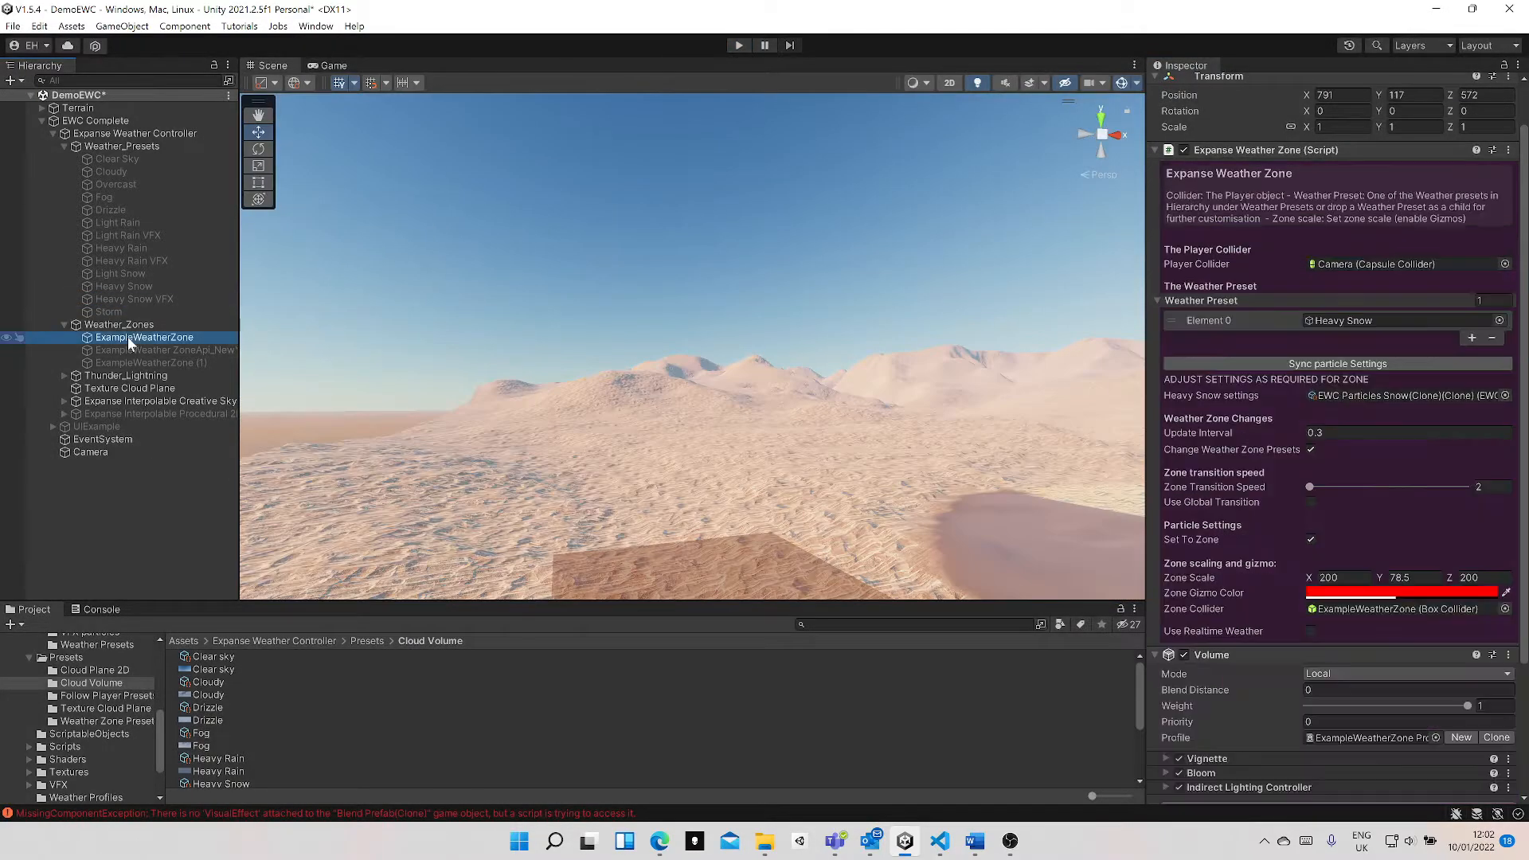
pyautogui.click(1471, 337)
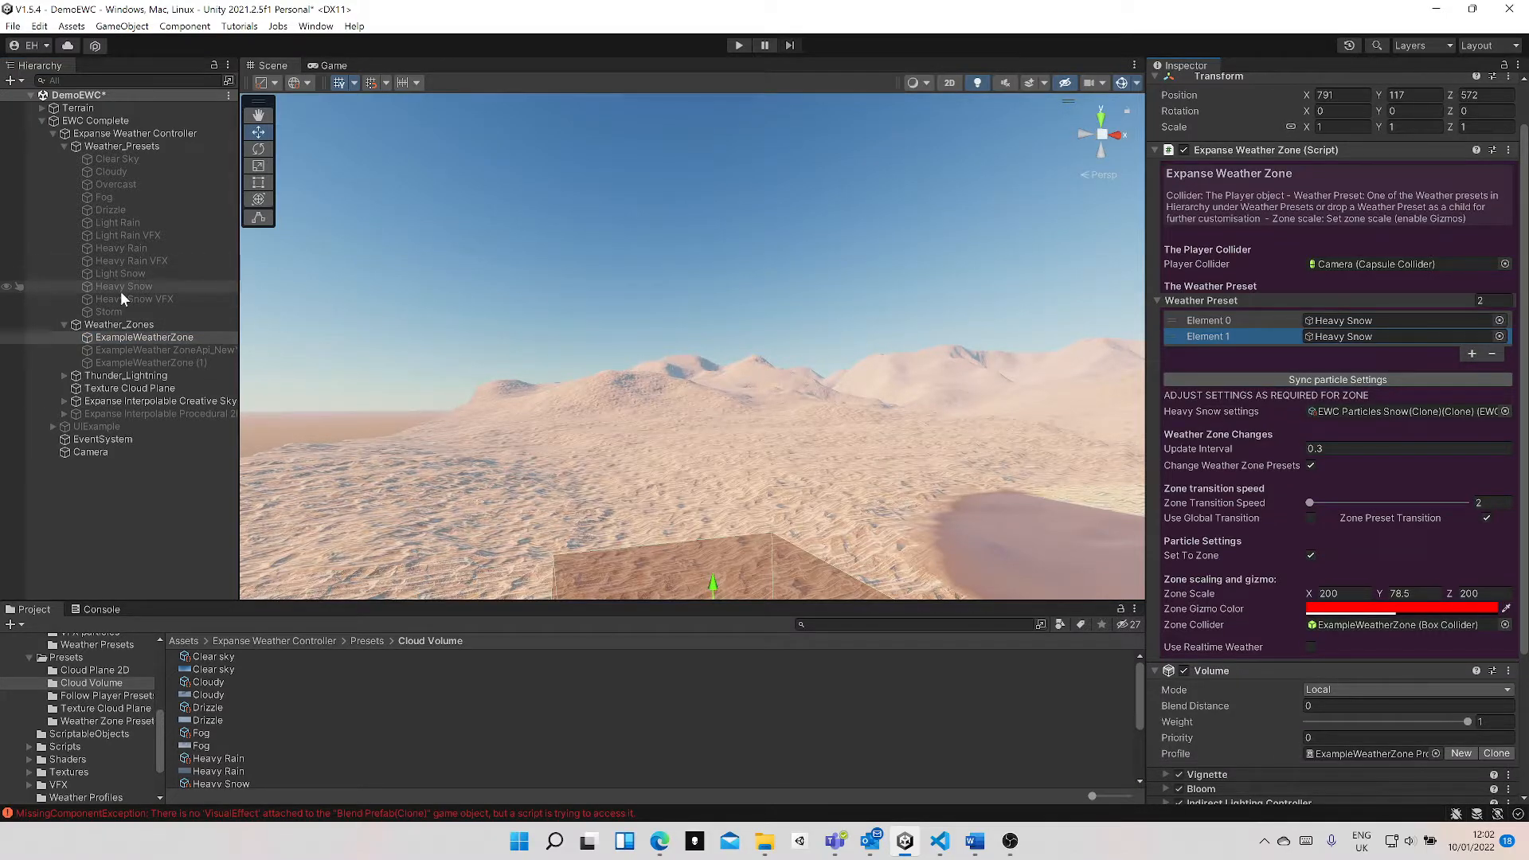
pyautogui.click(1491, 355)
pyautogui.click(1493, 339)
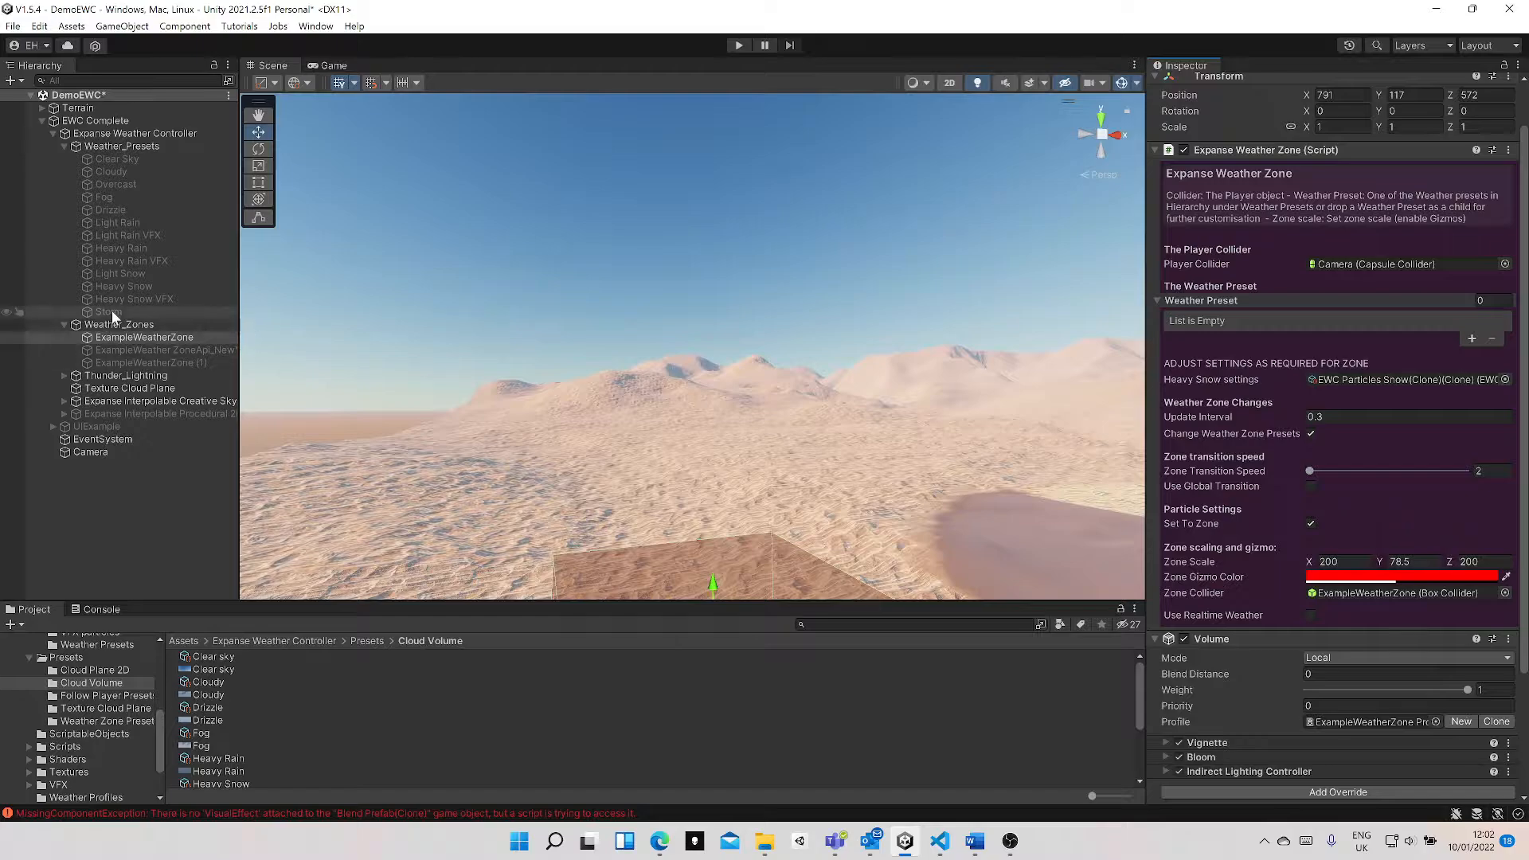
pyautogui.click(121, 336)
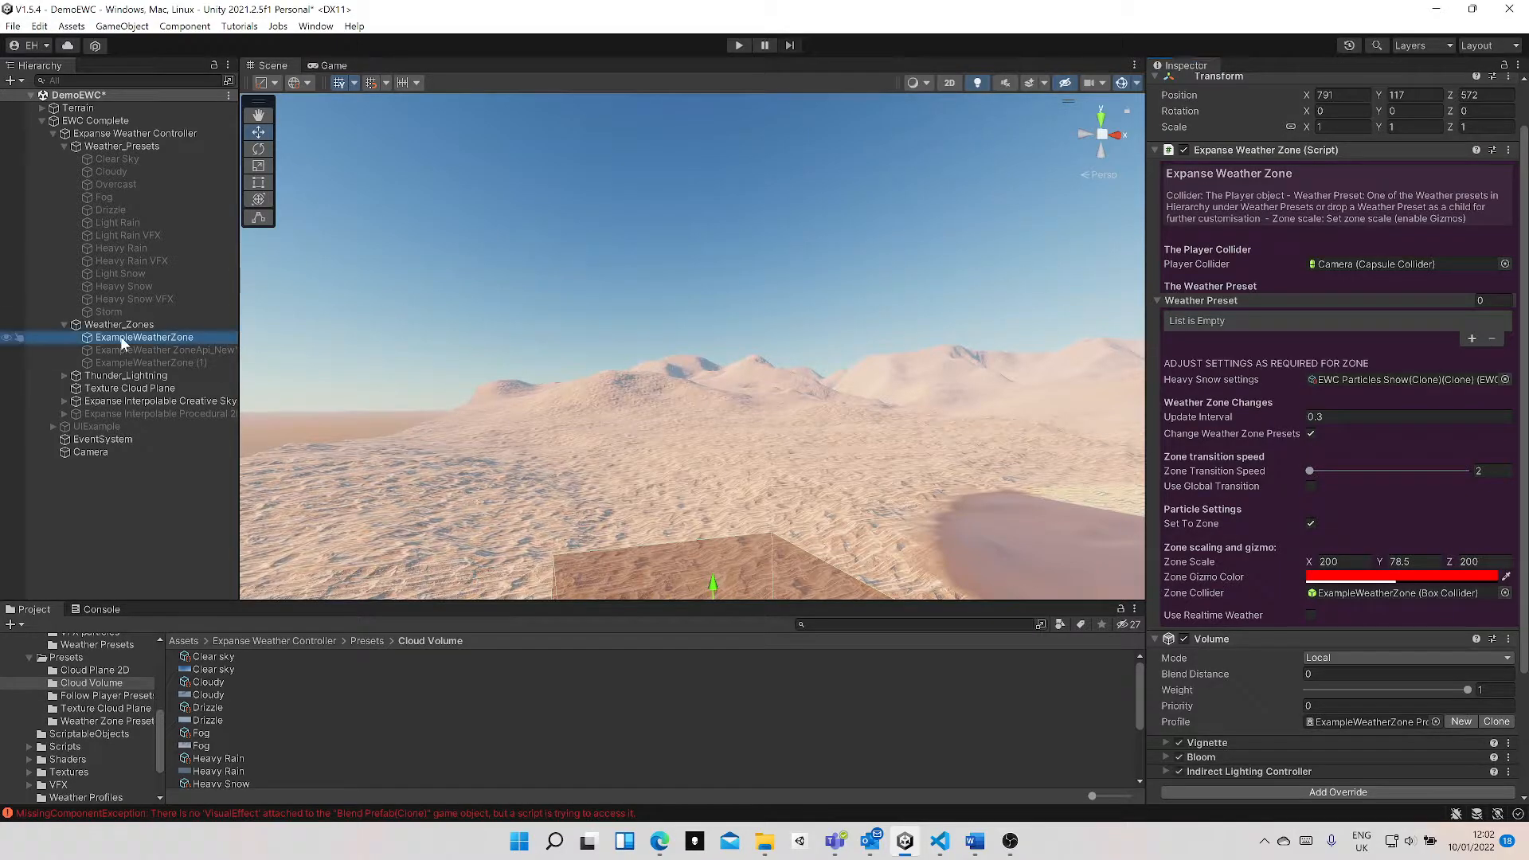
pyautogui.click(1471, 338)
pyautogui.click(1471, 339)
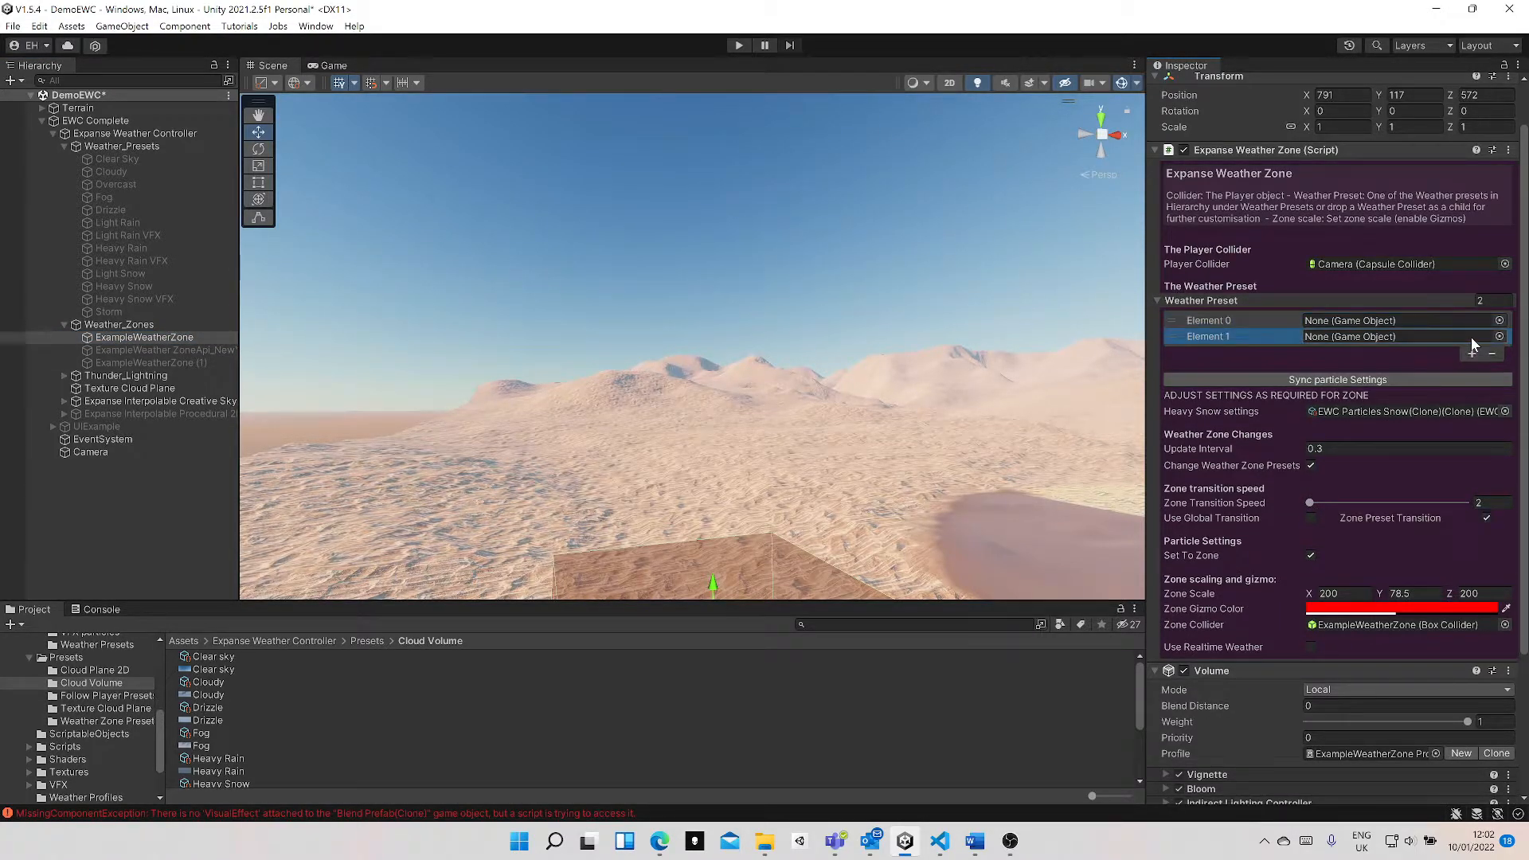
# - Assign Heavy Rain VFX to Element 0 and Heavy Snow VFX to Element 1, and sync the zone's particle settings
pyautogui.moveTo(119, 262); pyautogui.dragTo(1399, 320)
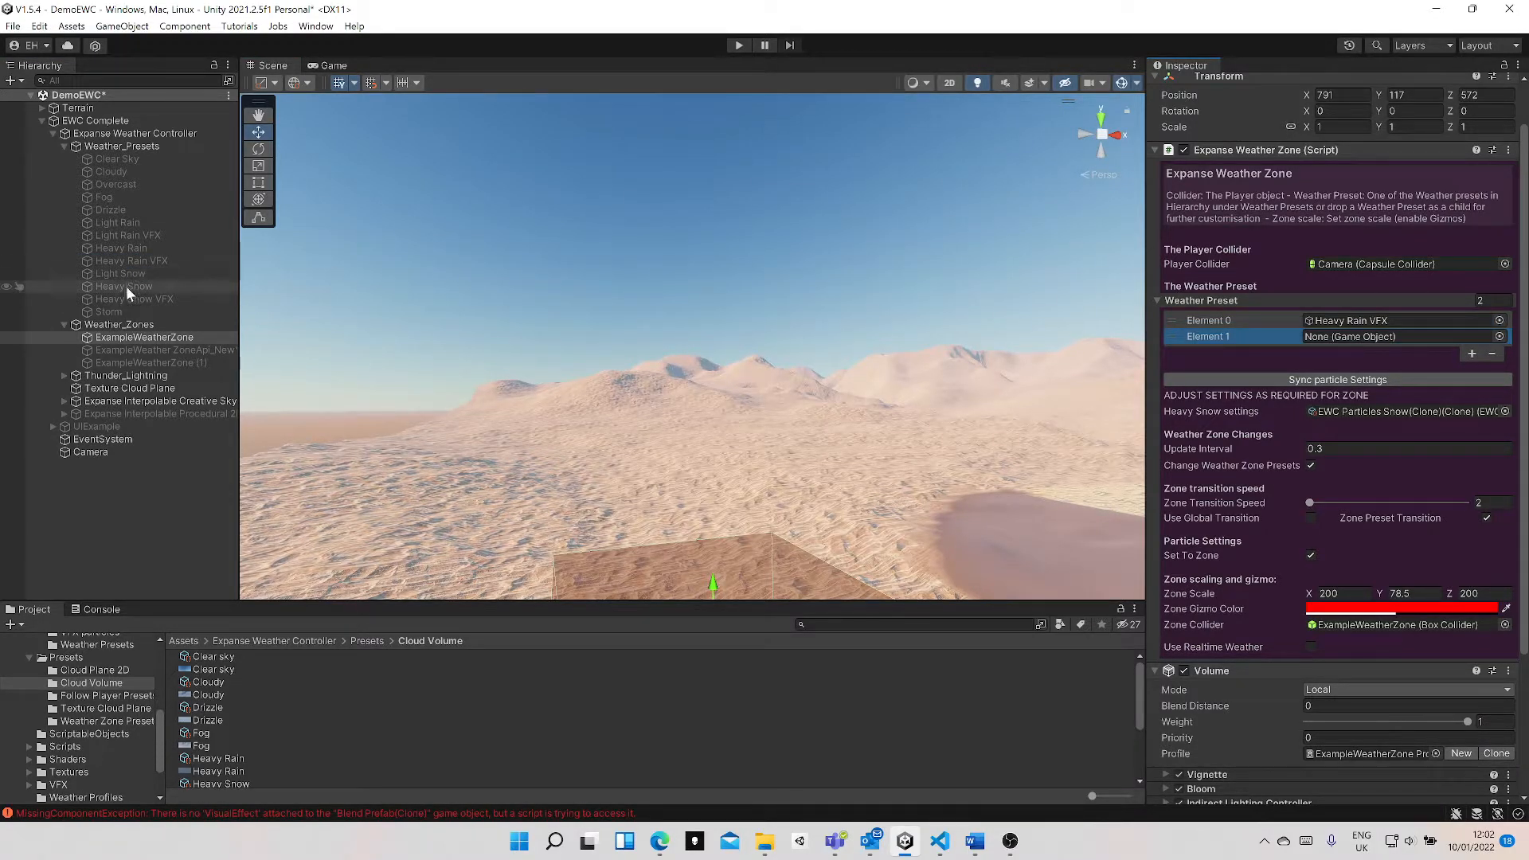
pyautogui.moveTo(126, 299); pyautogui.dragTo(1359, 339)
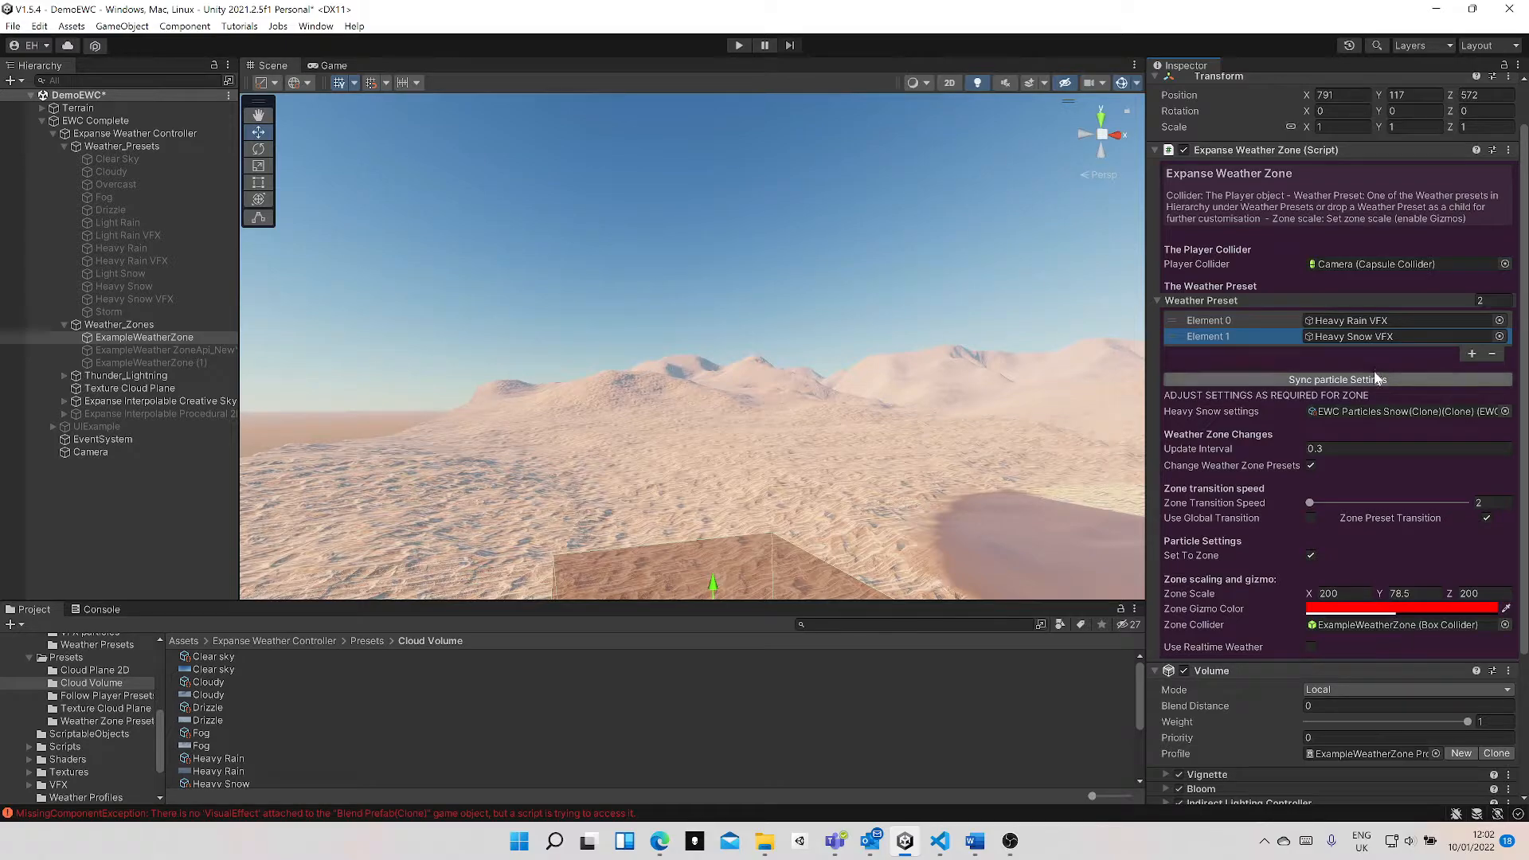
pyautogui.click(1369, 377)
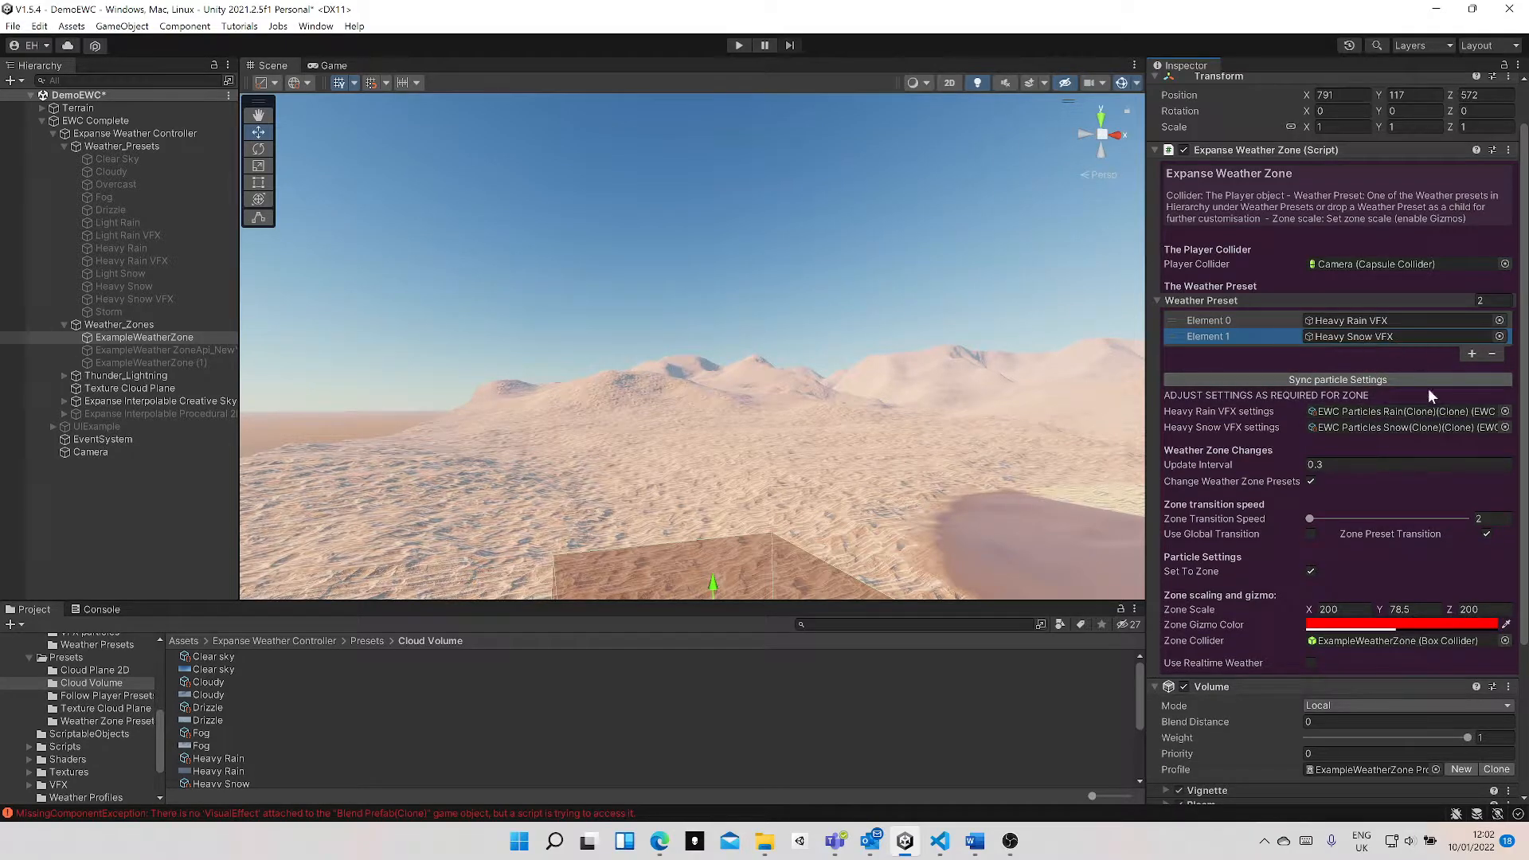
# - Check the particle effects assigned to the Heavy Snow VFX and Heavy Rain VFX presets
pyautogui.click(134, 298)
pyautogui.scroll(-5, 1276, 593)
pyautogui.scroll(-1, 1275, 589)
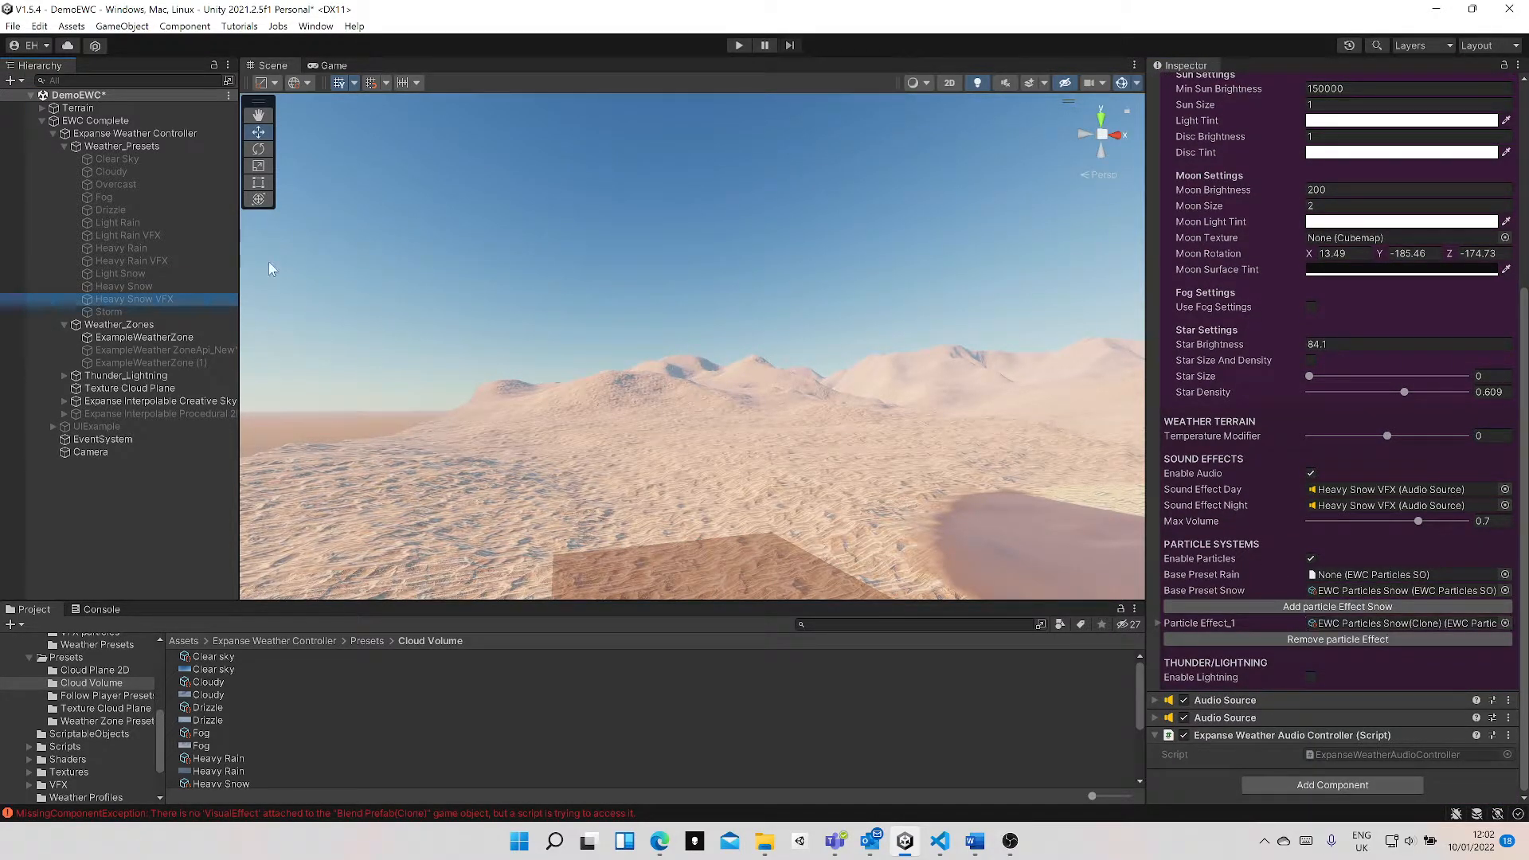
pyautogui.click(160, 260)
pyautogui.scroll(-1, 1459, 592)
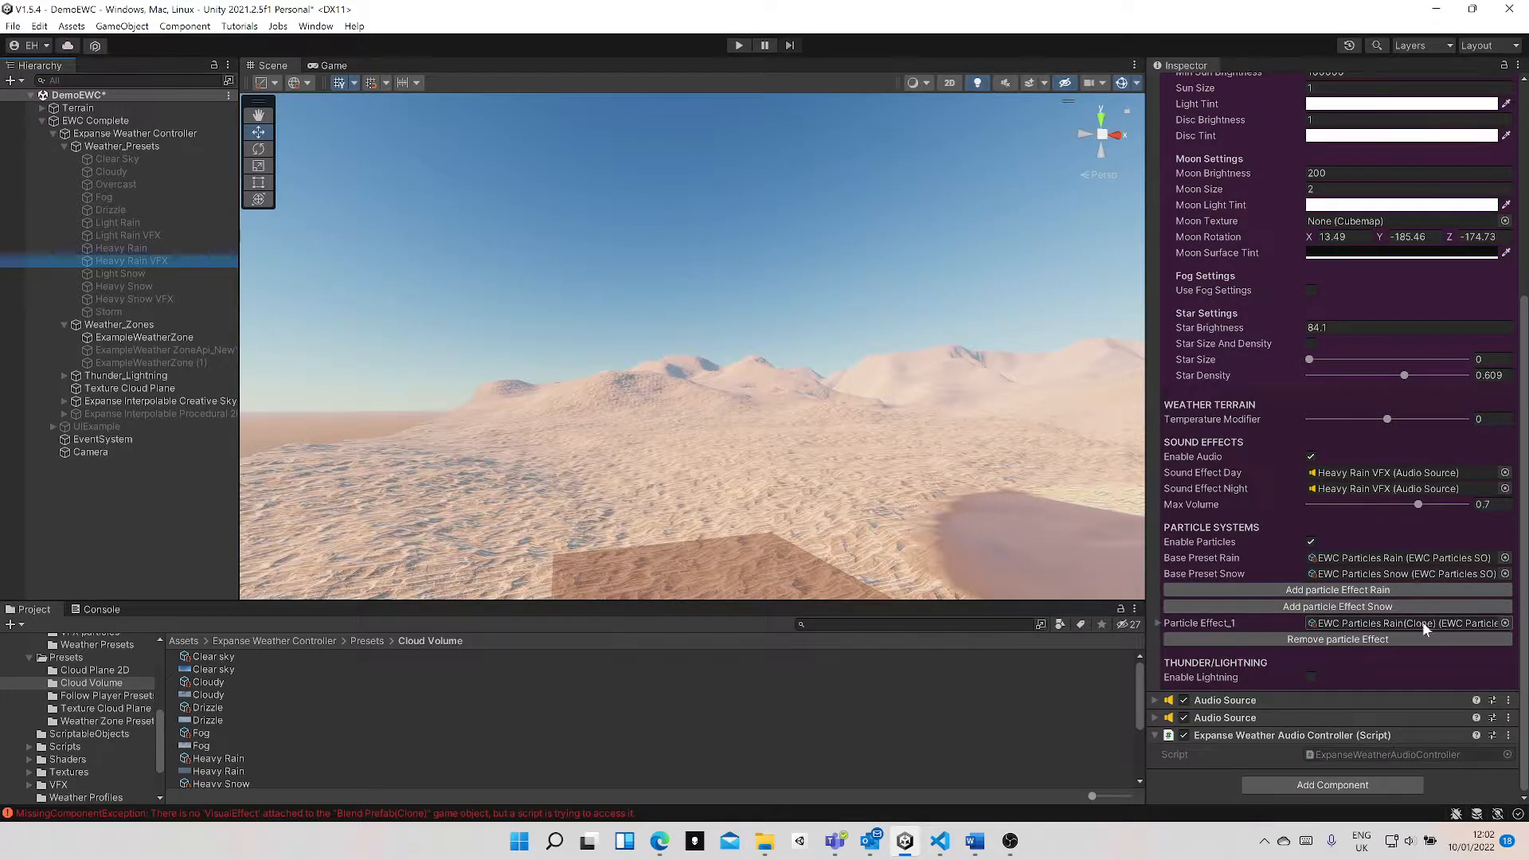
# - Apply the Heavy Rain VFX Zone preset to ExampleWeatherZone's Heavy Rain VFX particle settings
pyautogui.click(144, 338)
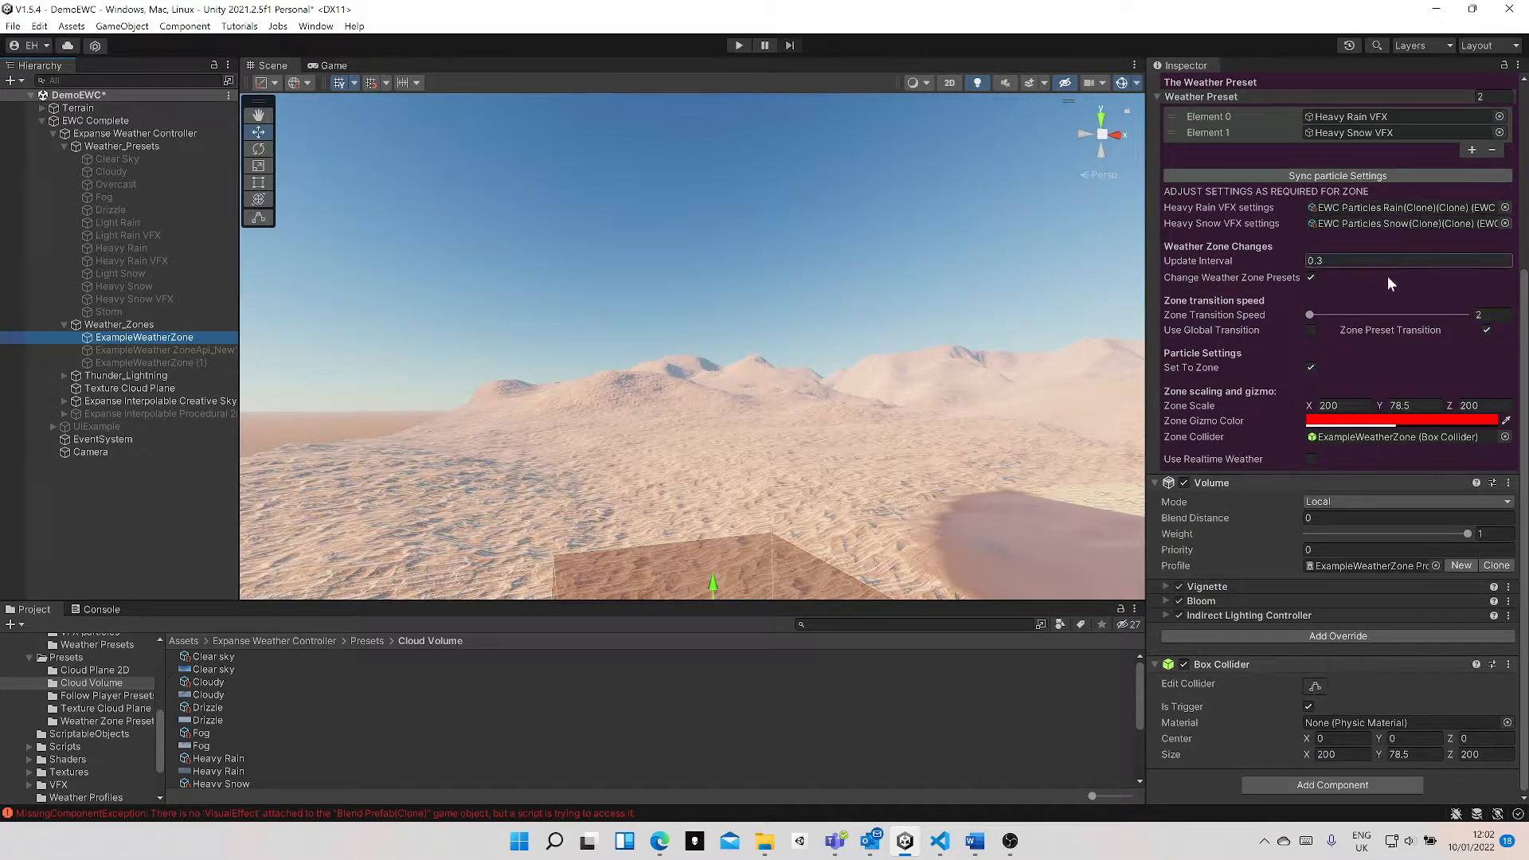
pyautogui.scroll(3, 1384, 286)
pyautogui.doubleClick(1379, 336)
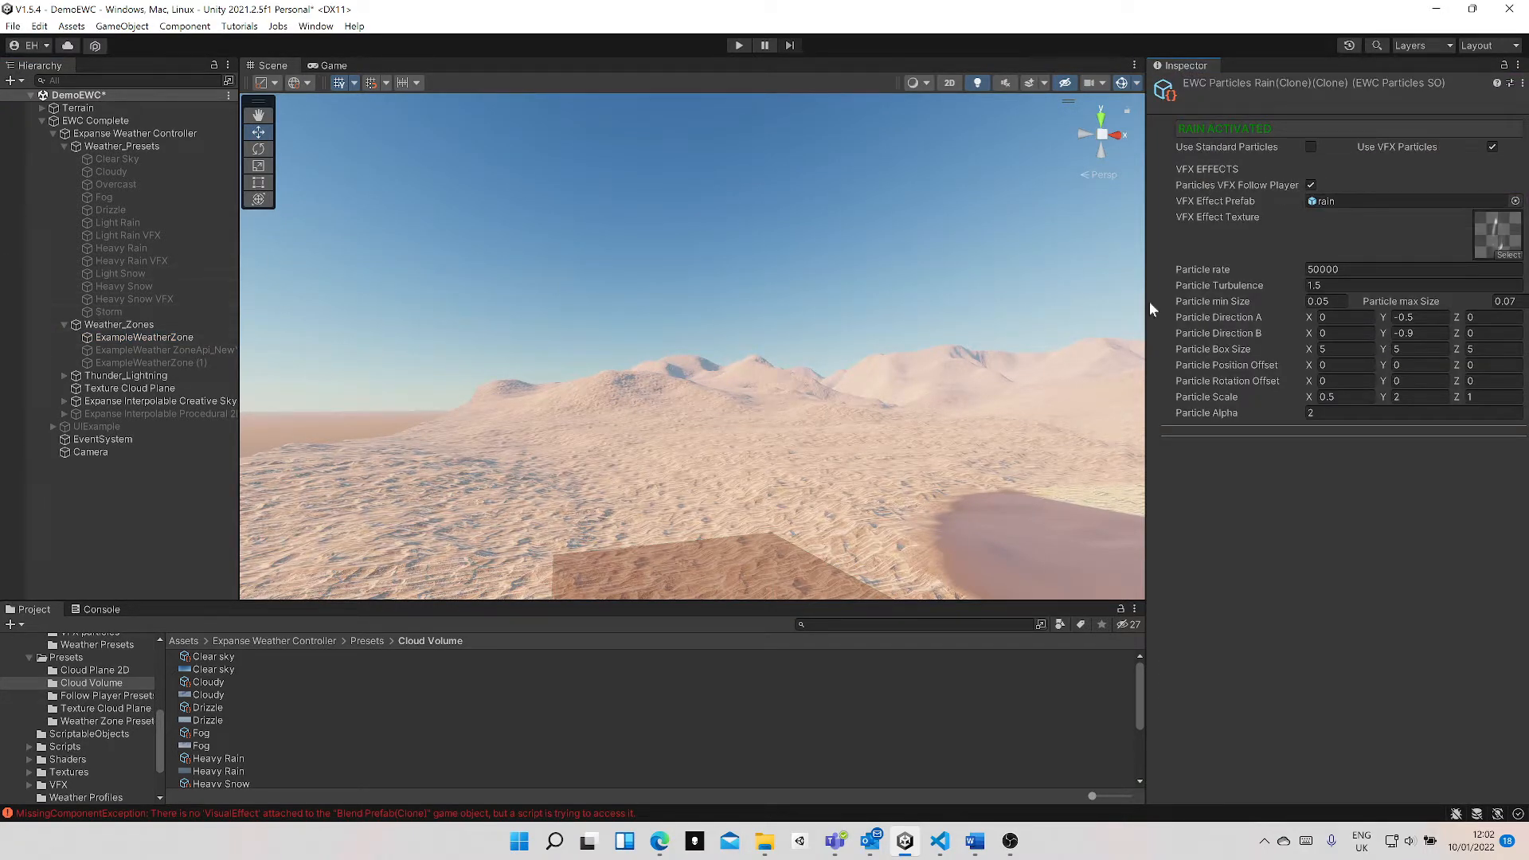
pyautogui.click(1509, 84)
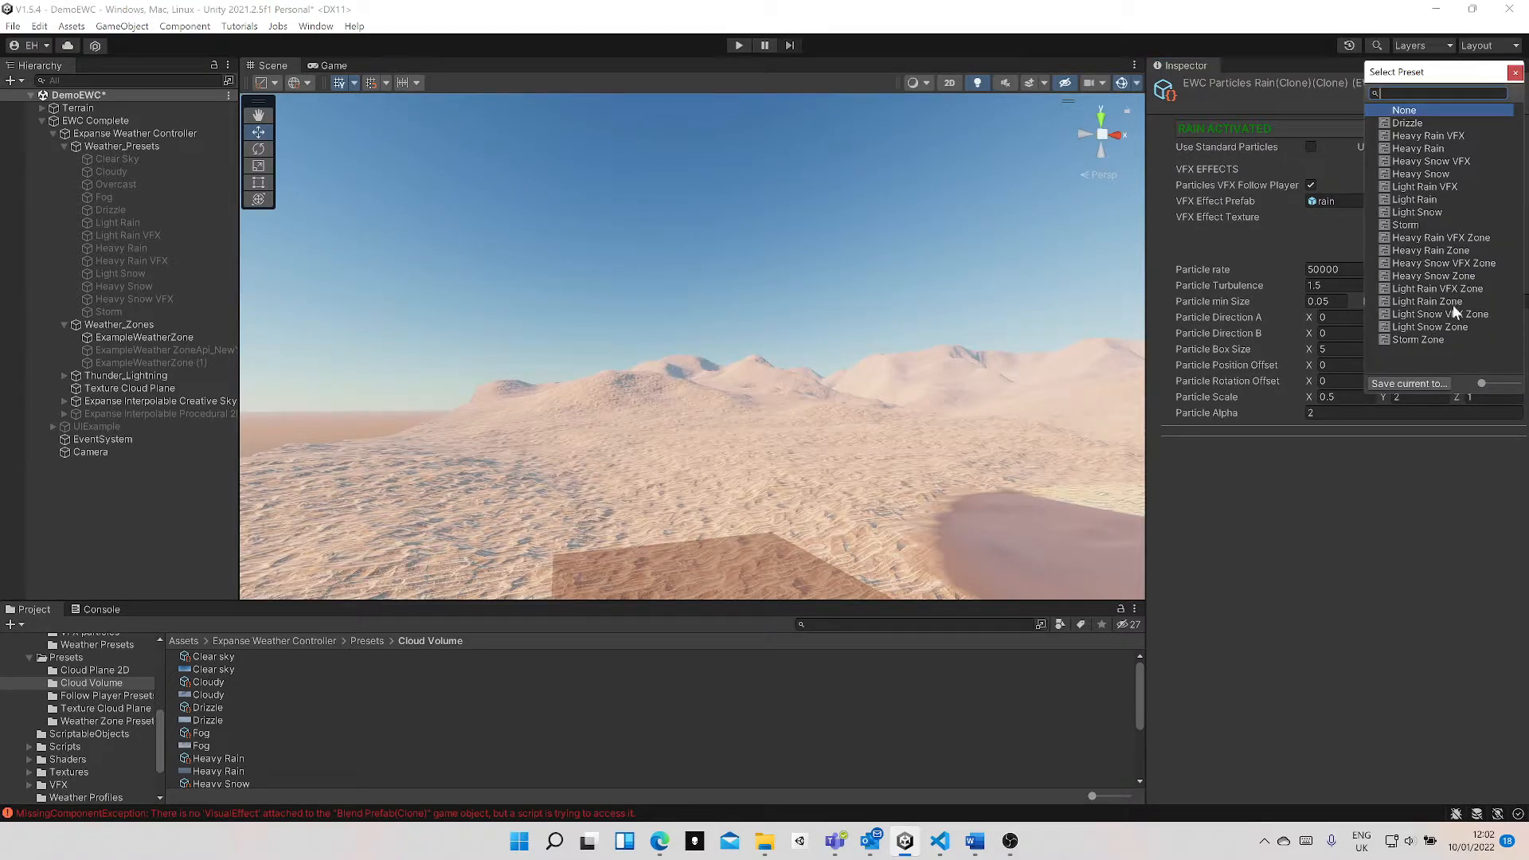
pyautogui.doubleClick(1430, 238)
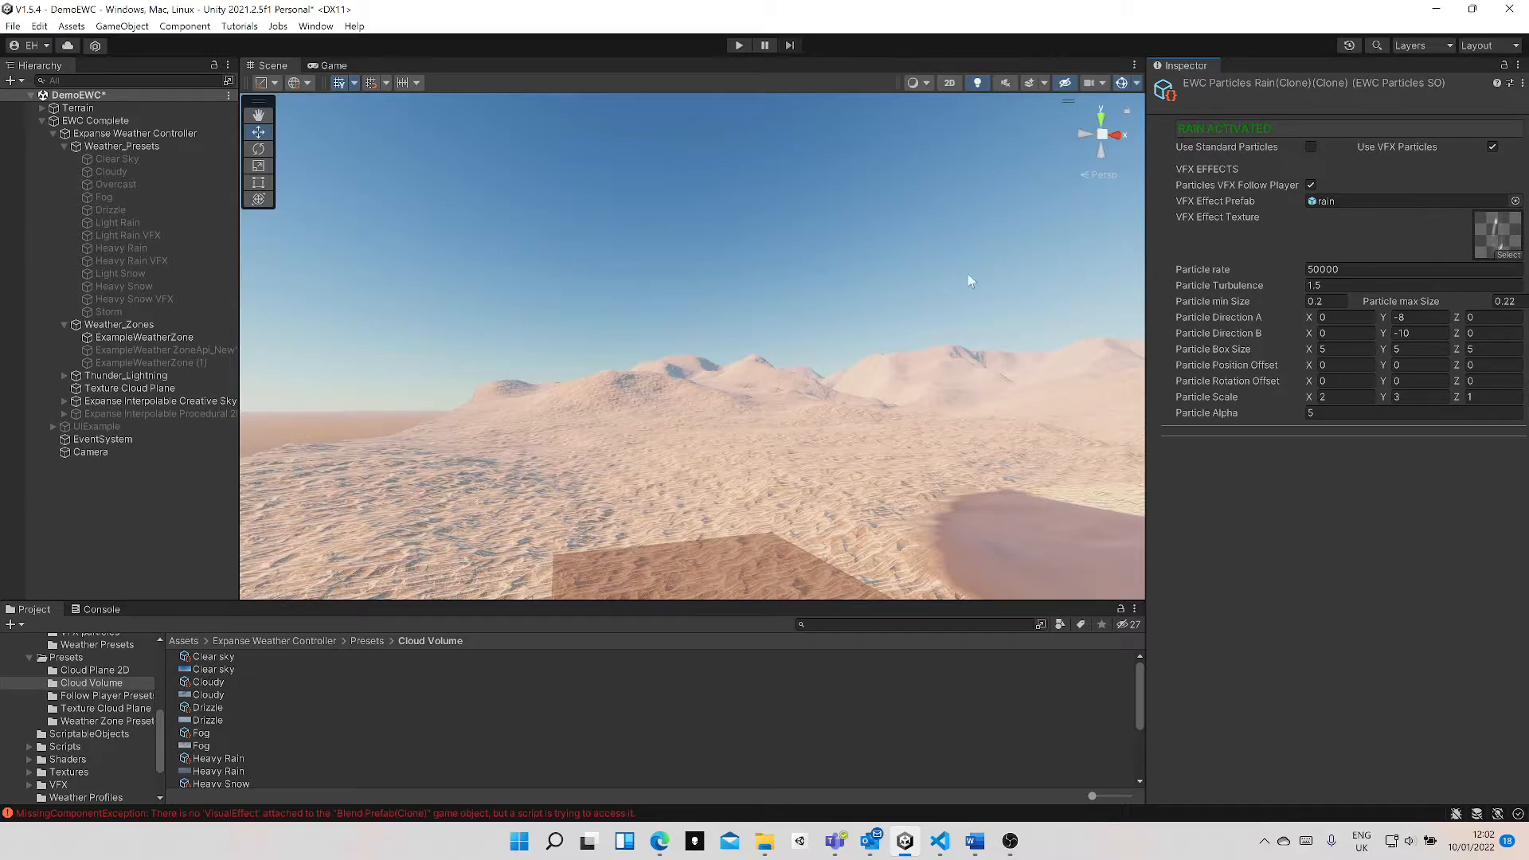
# - Apply the Heavy Snow VFX Zone preset to ExampleWeatherZone's Heavy Snow VFX particle settings
pyautogui.click(174, 337)
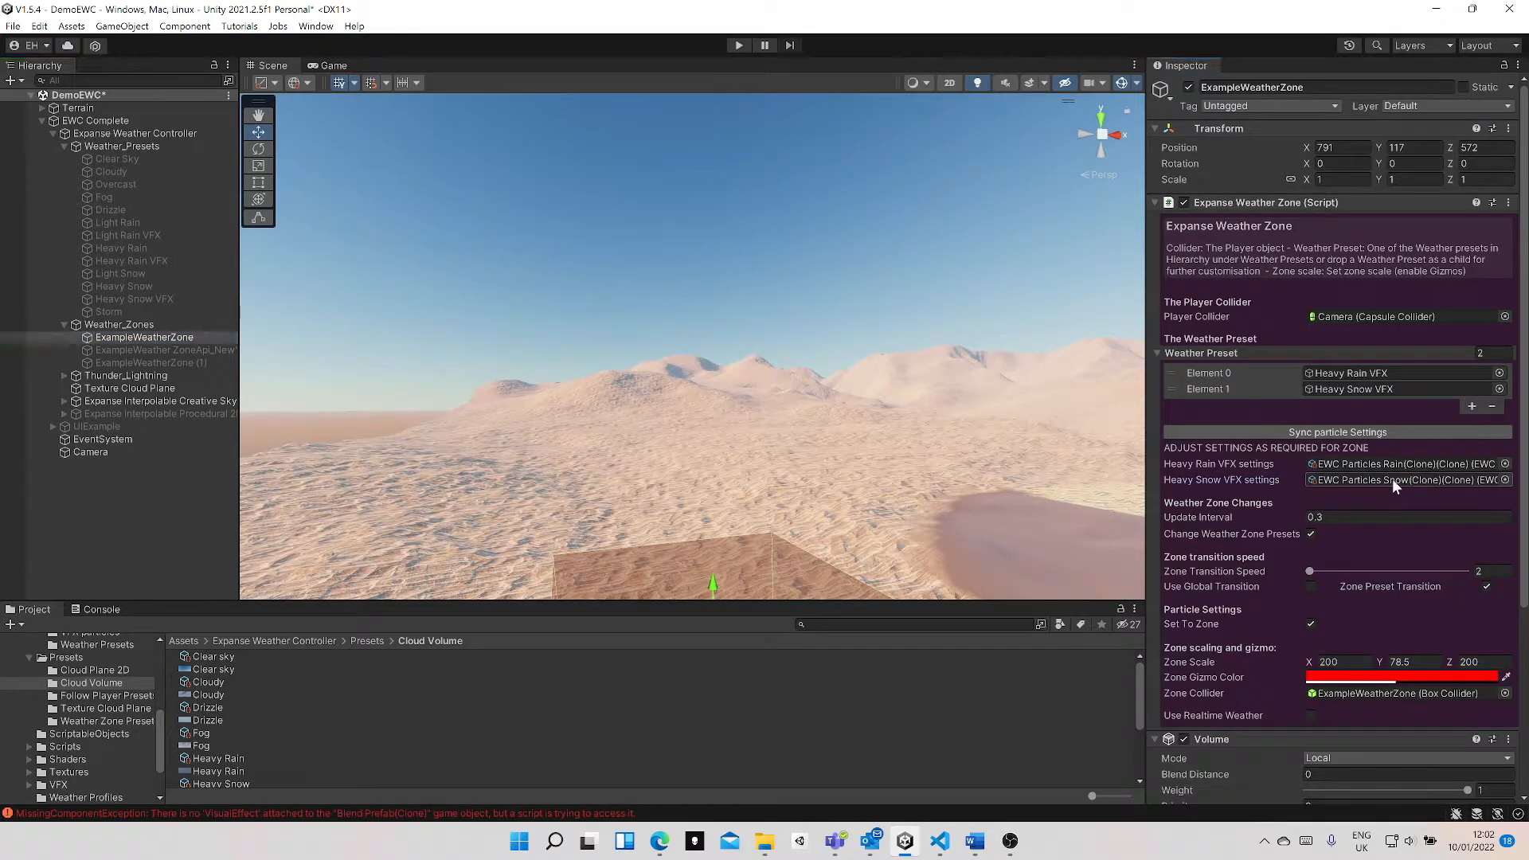
pyautogui.doubleClick(1394, 480)
pyautogui.click(1509, 84)
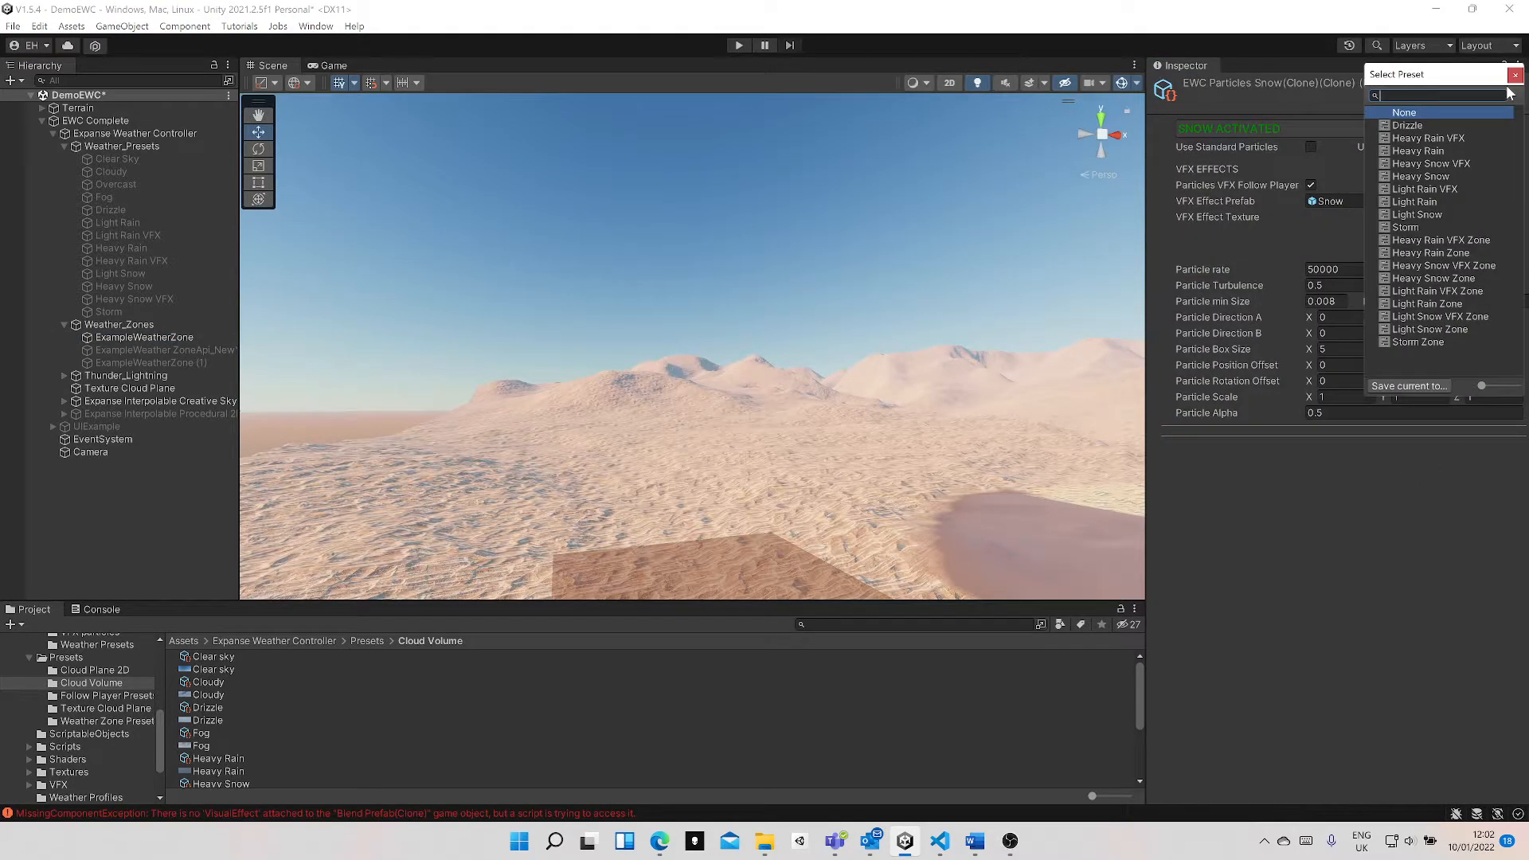
pyautogui.doubleClick(1430, 266)
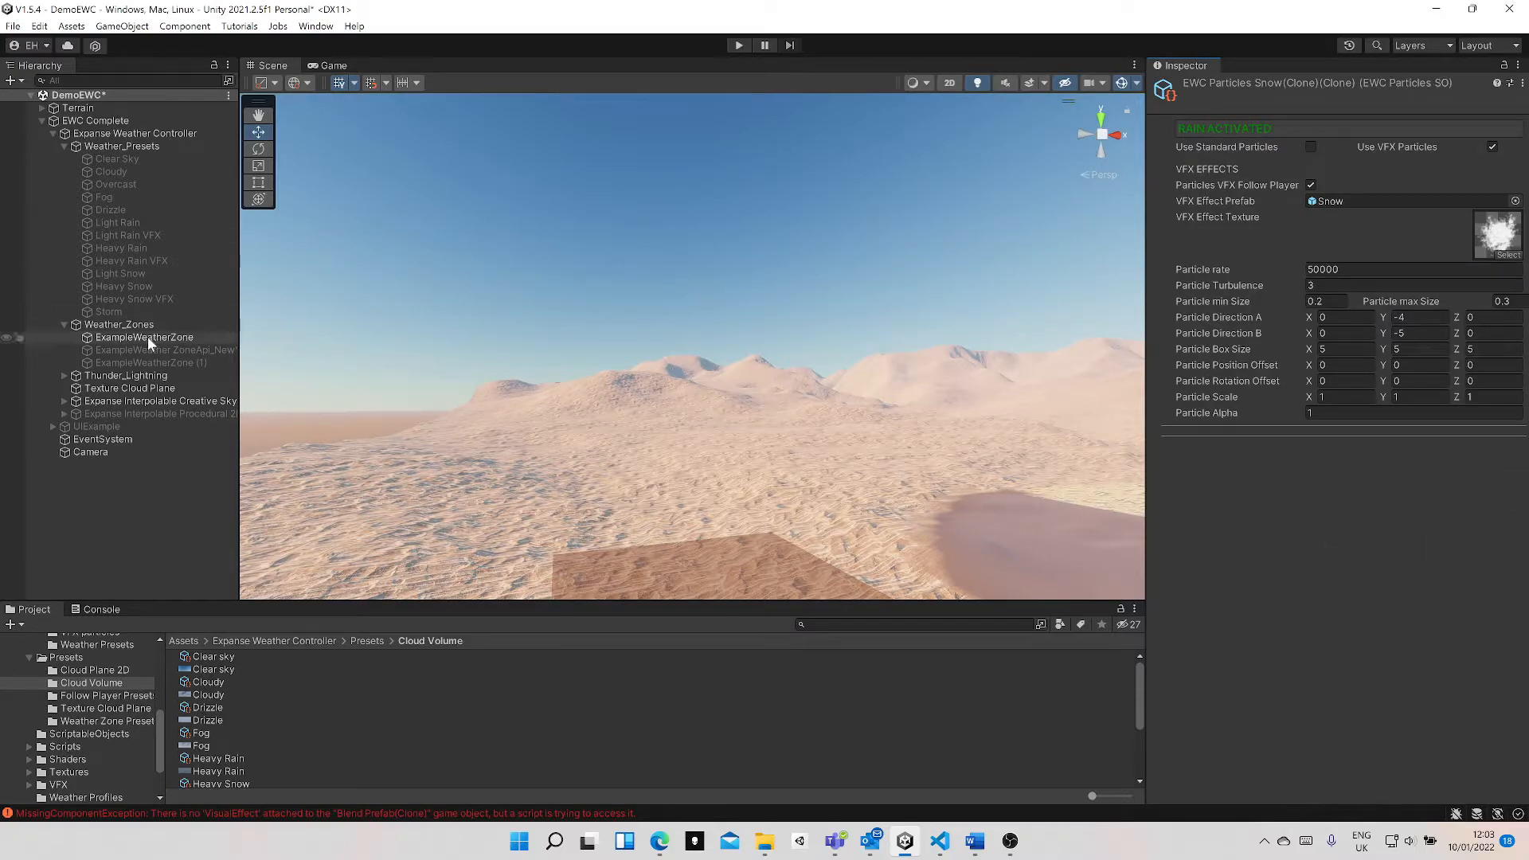
# - Run the scene to test the two VFX presets in ExampleWeatherZone, review the zone's transition settings, and move the camera out of the zone
pyautogui.click(740, 45)
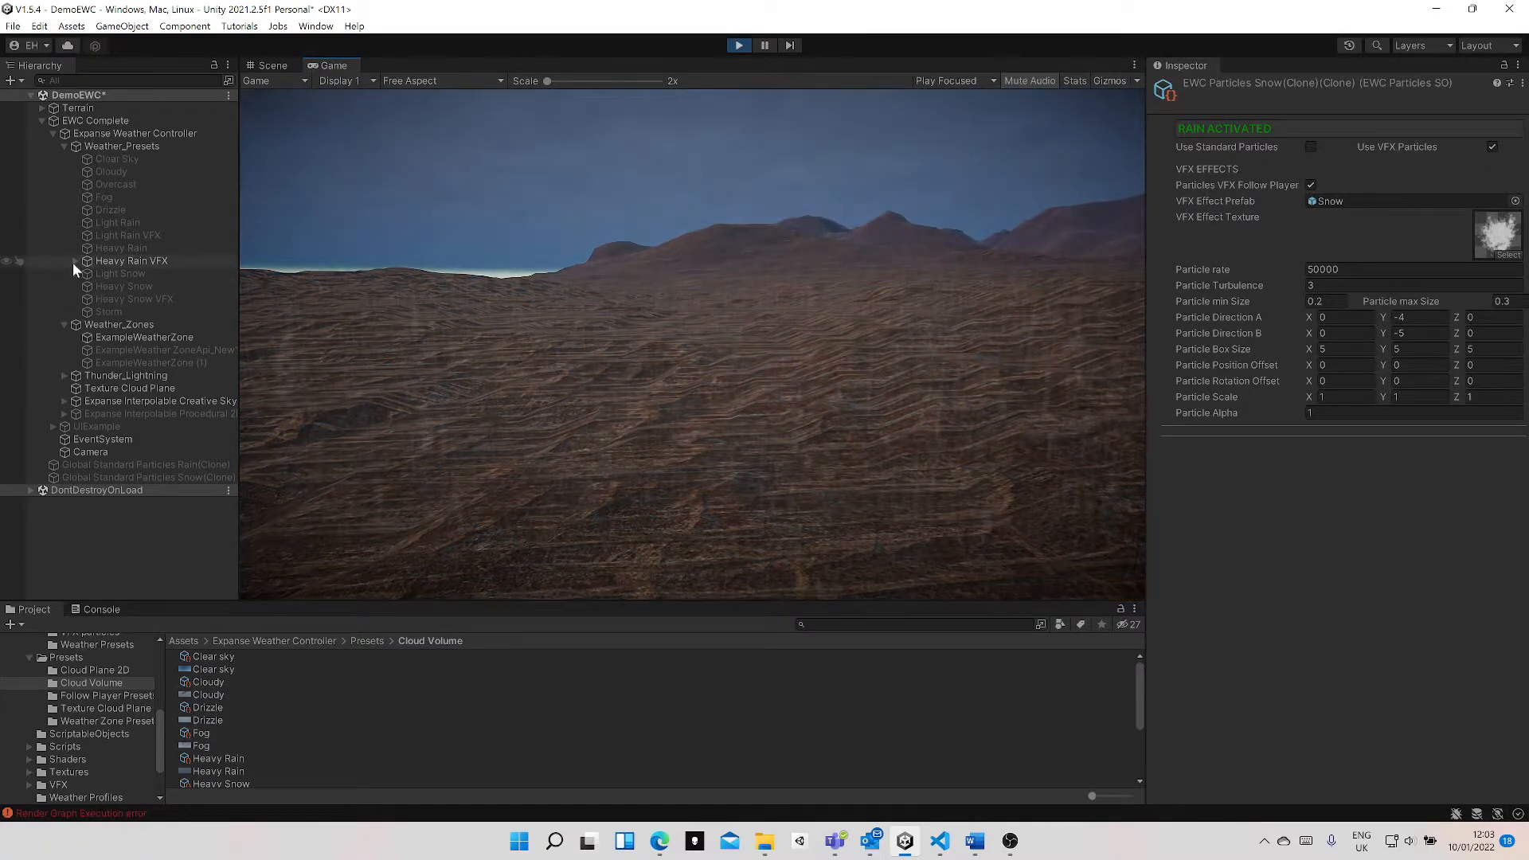
pyautogui.click(74, 261)
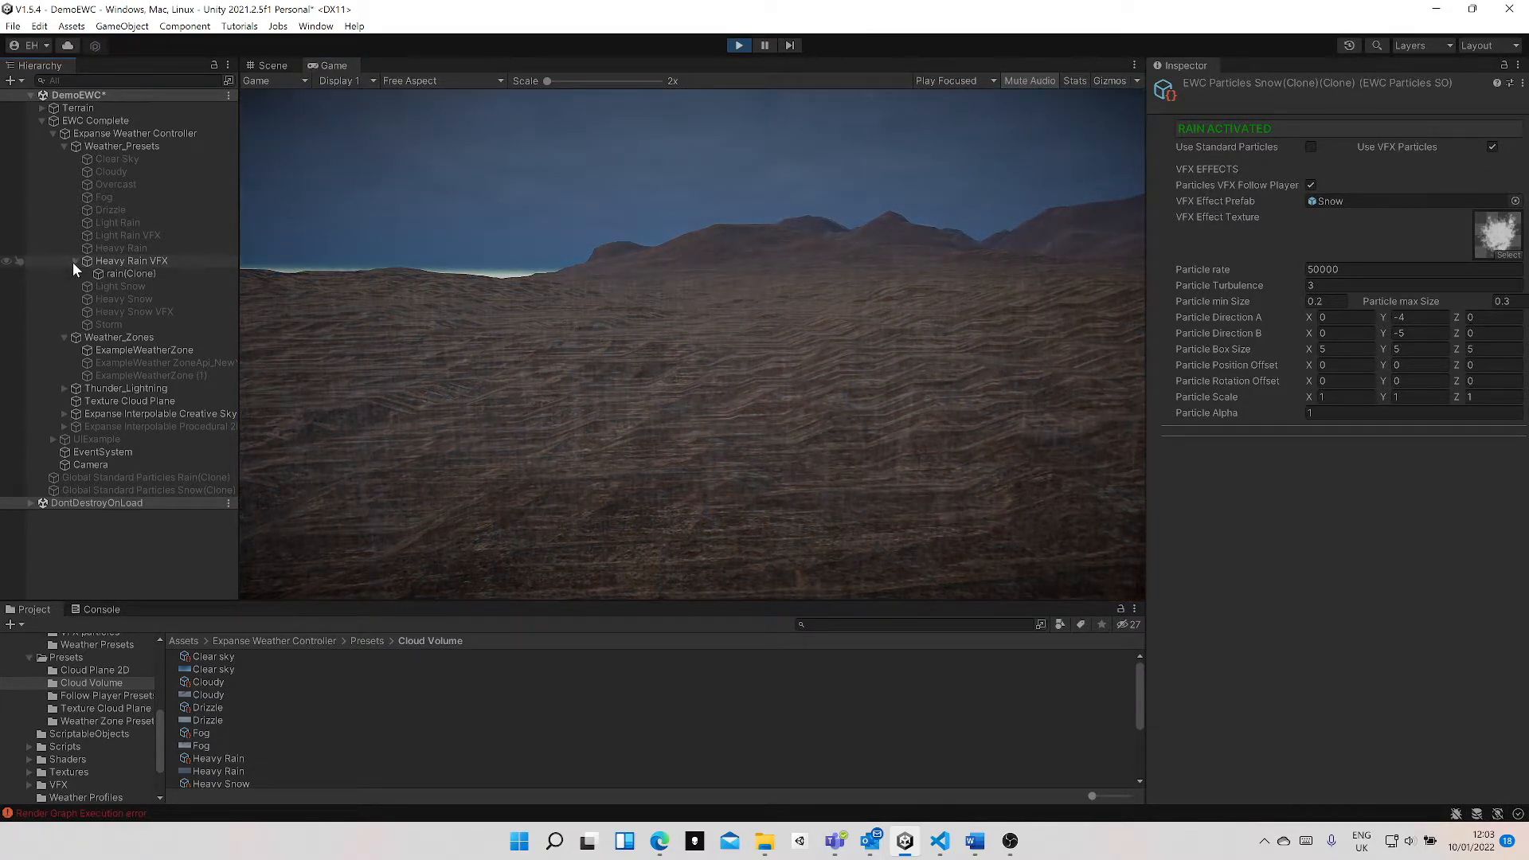
pyautogui.click(126, 349)
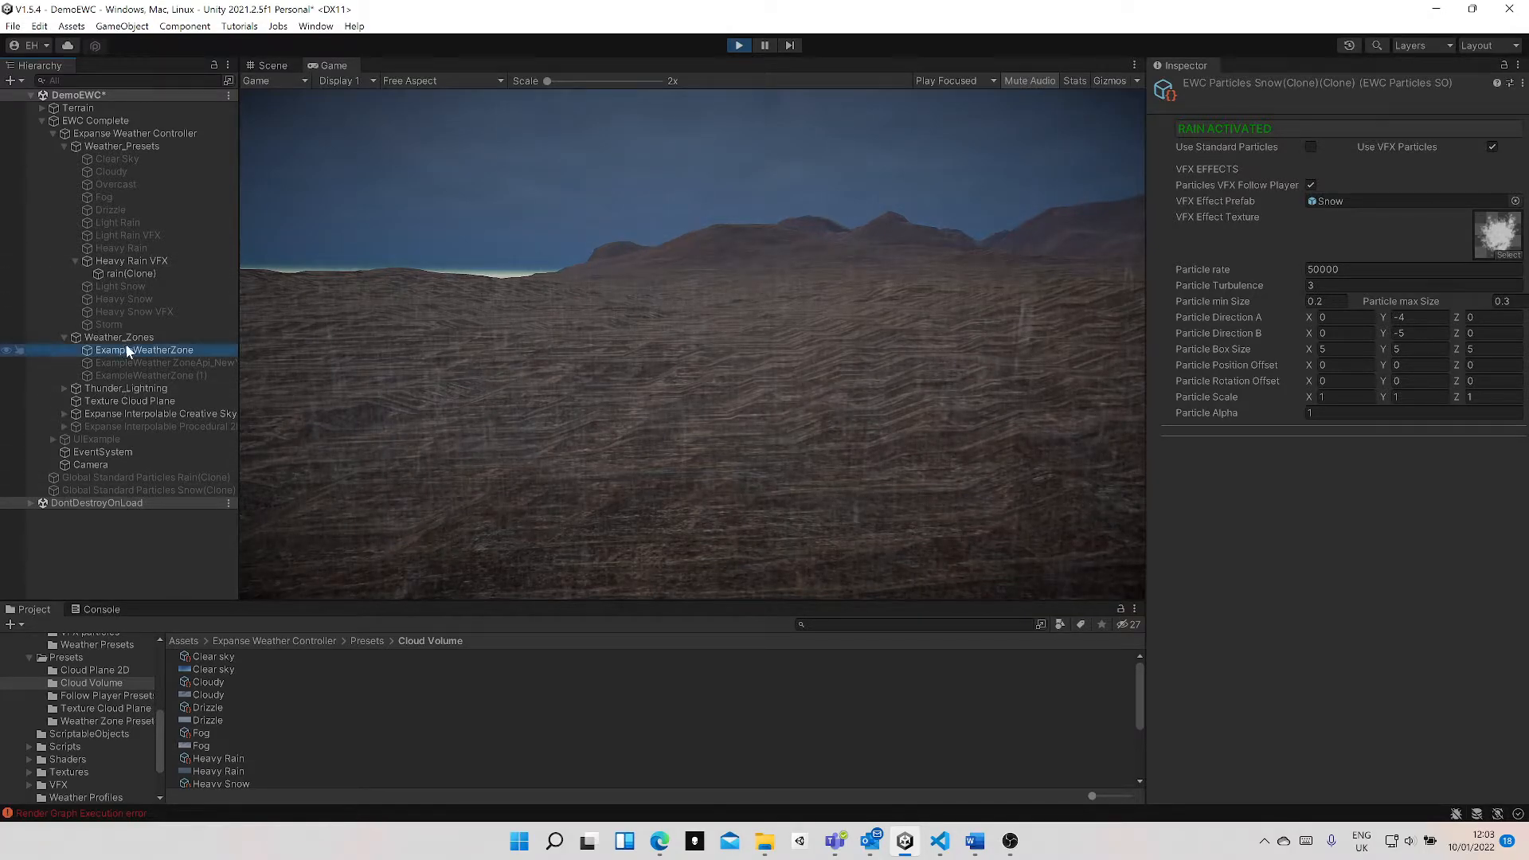
pyautogui.scroll(-3, 1366, 603)
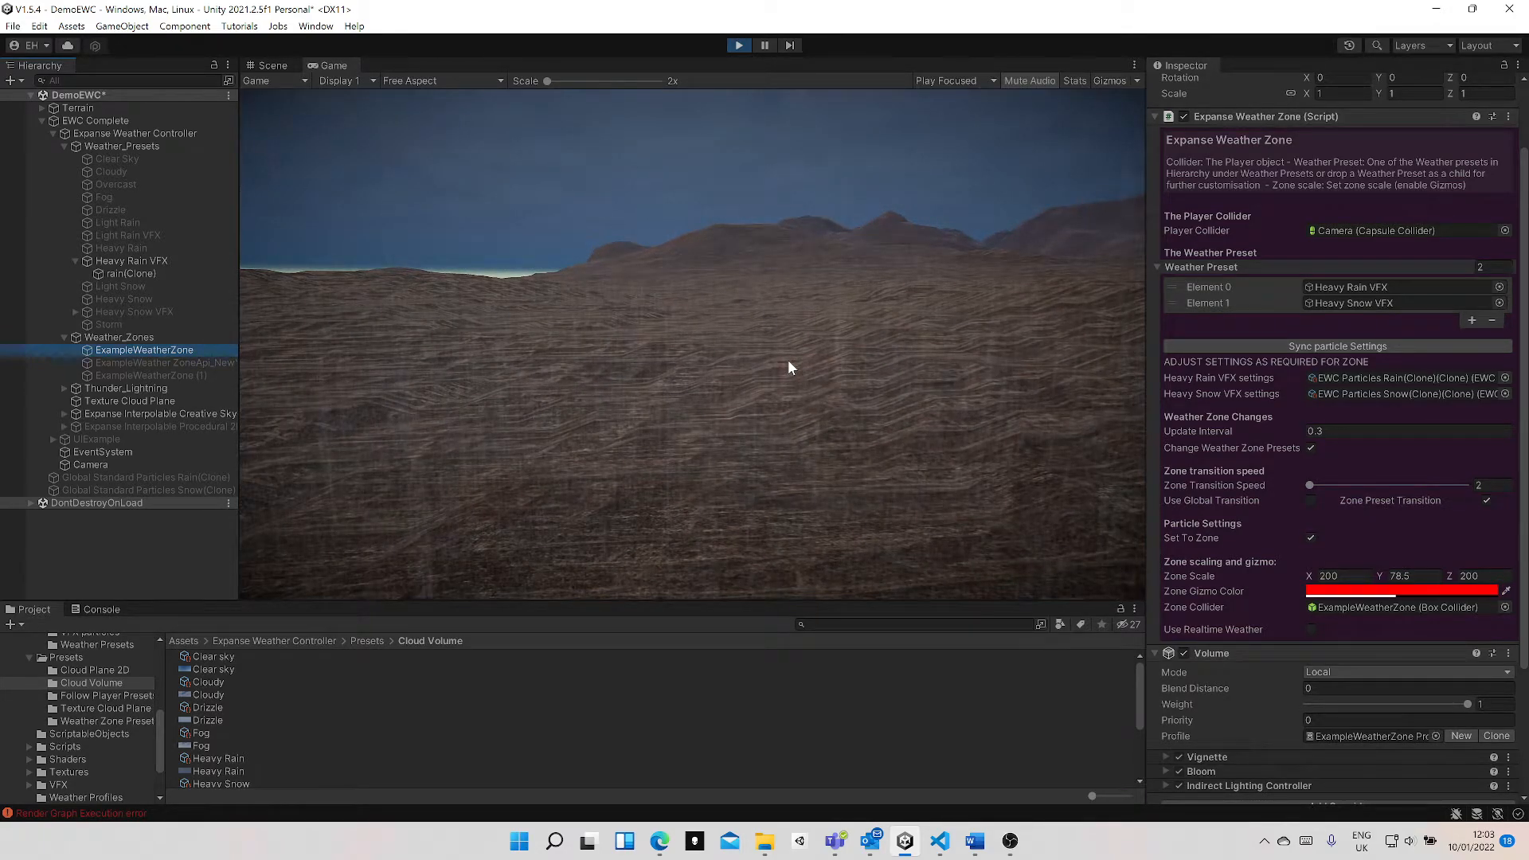
pyautogui.click(788, 366)
pyautogui.moveTo(691, 342); pyautogui.dragTo(692, 343, button='right')
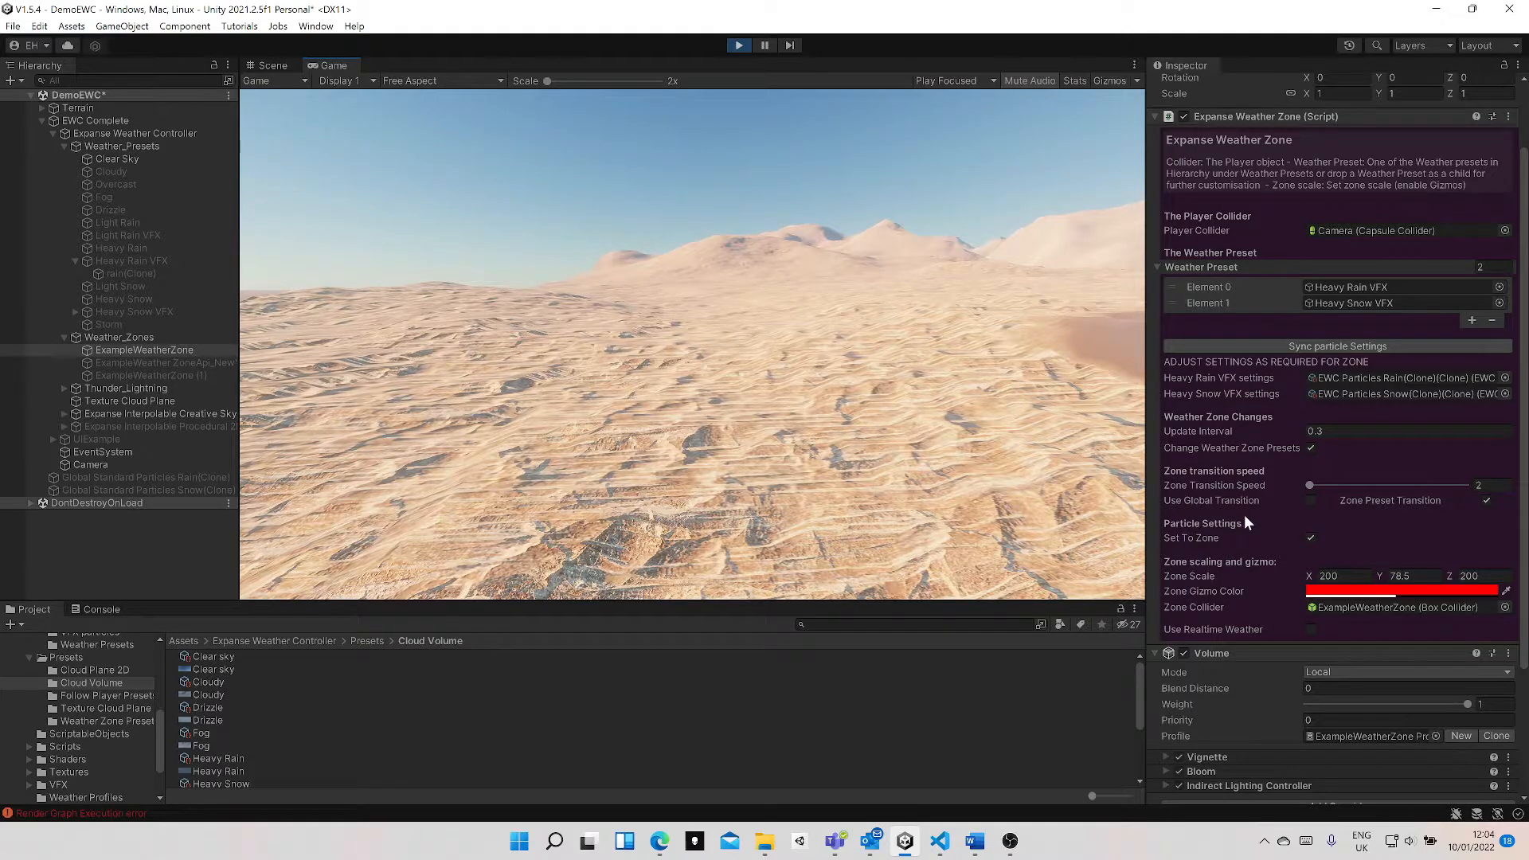
pyautogui.scroll(-1, 1247, 522)
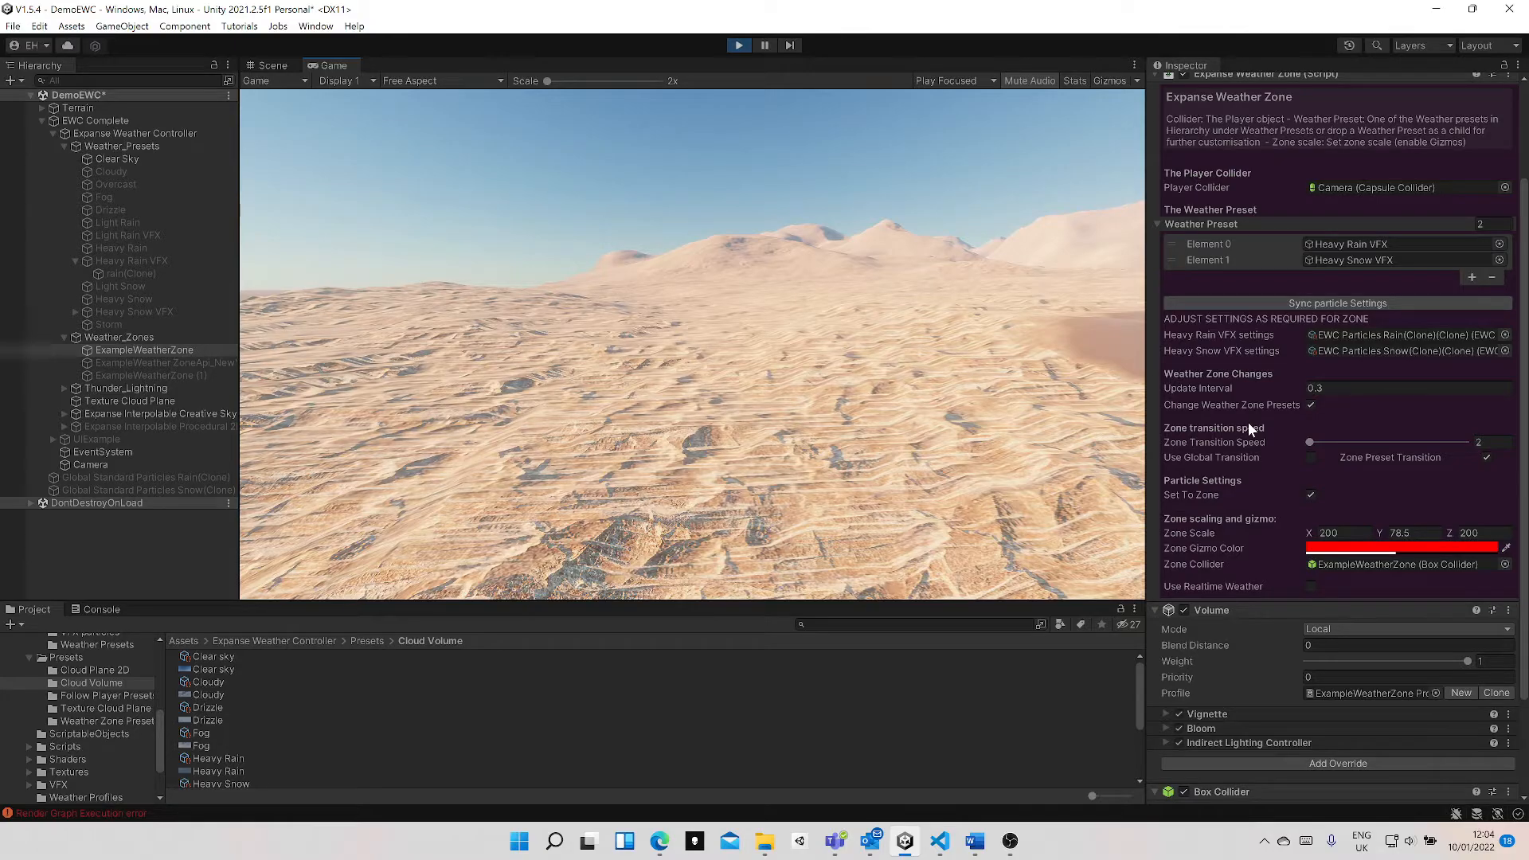
# - Review the Expanse Weather Controller's Weather API settings and weather codes, collapse Expanse Weather Events, and stop the playback
pyautogui.click(117, 134)
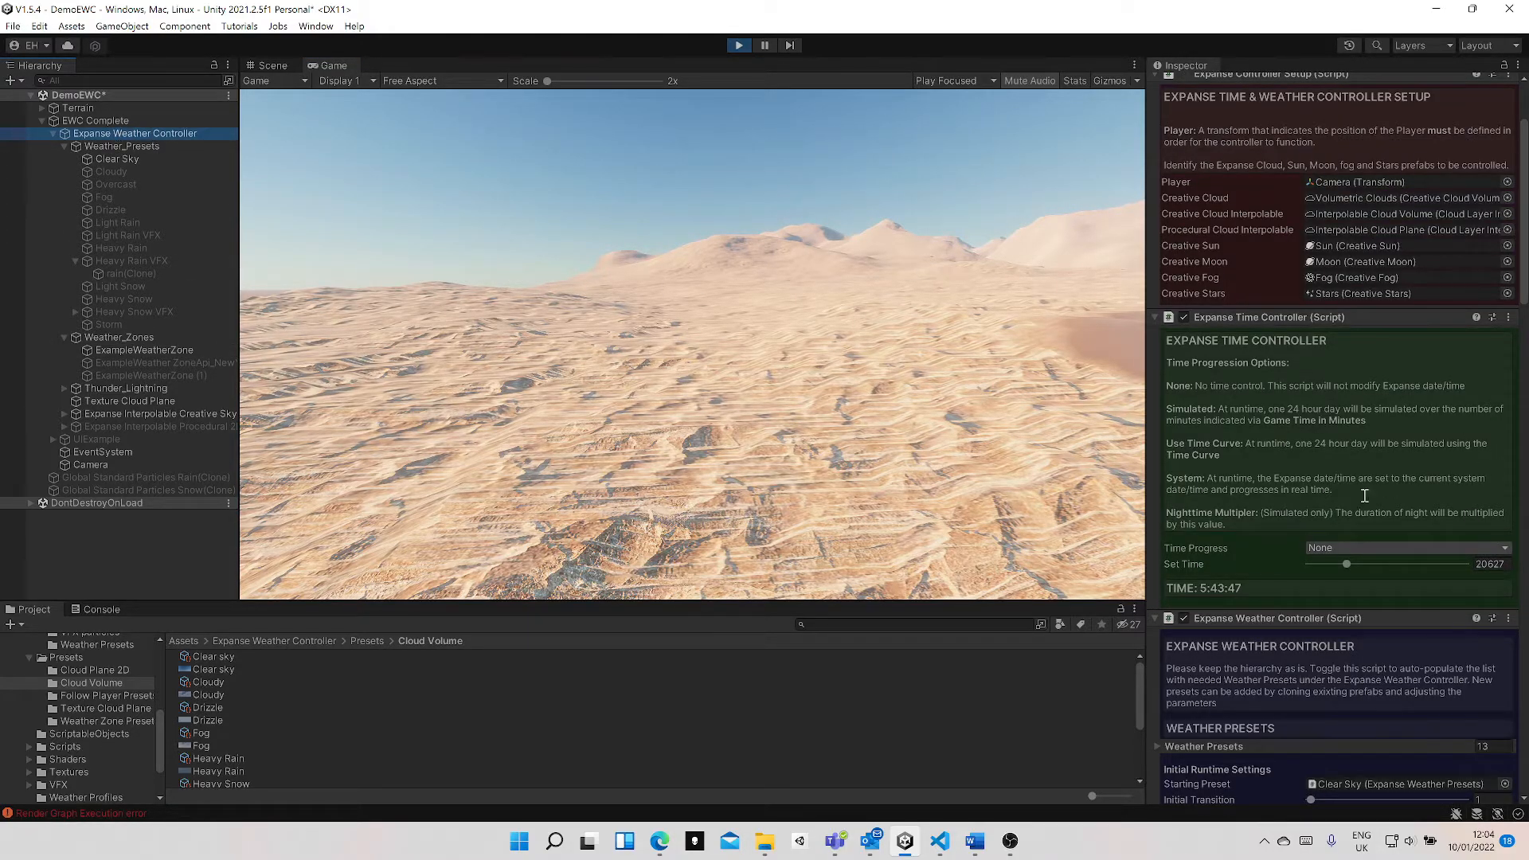
pyautogui.scroll(-10, 1362, 497)
pyautogui.scroll(-16, 1361, 495)
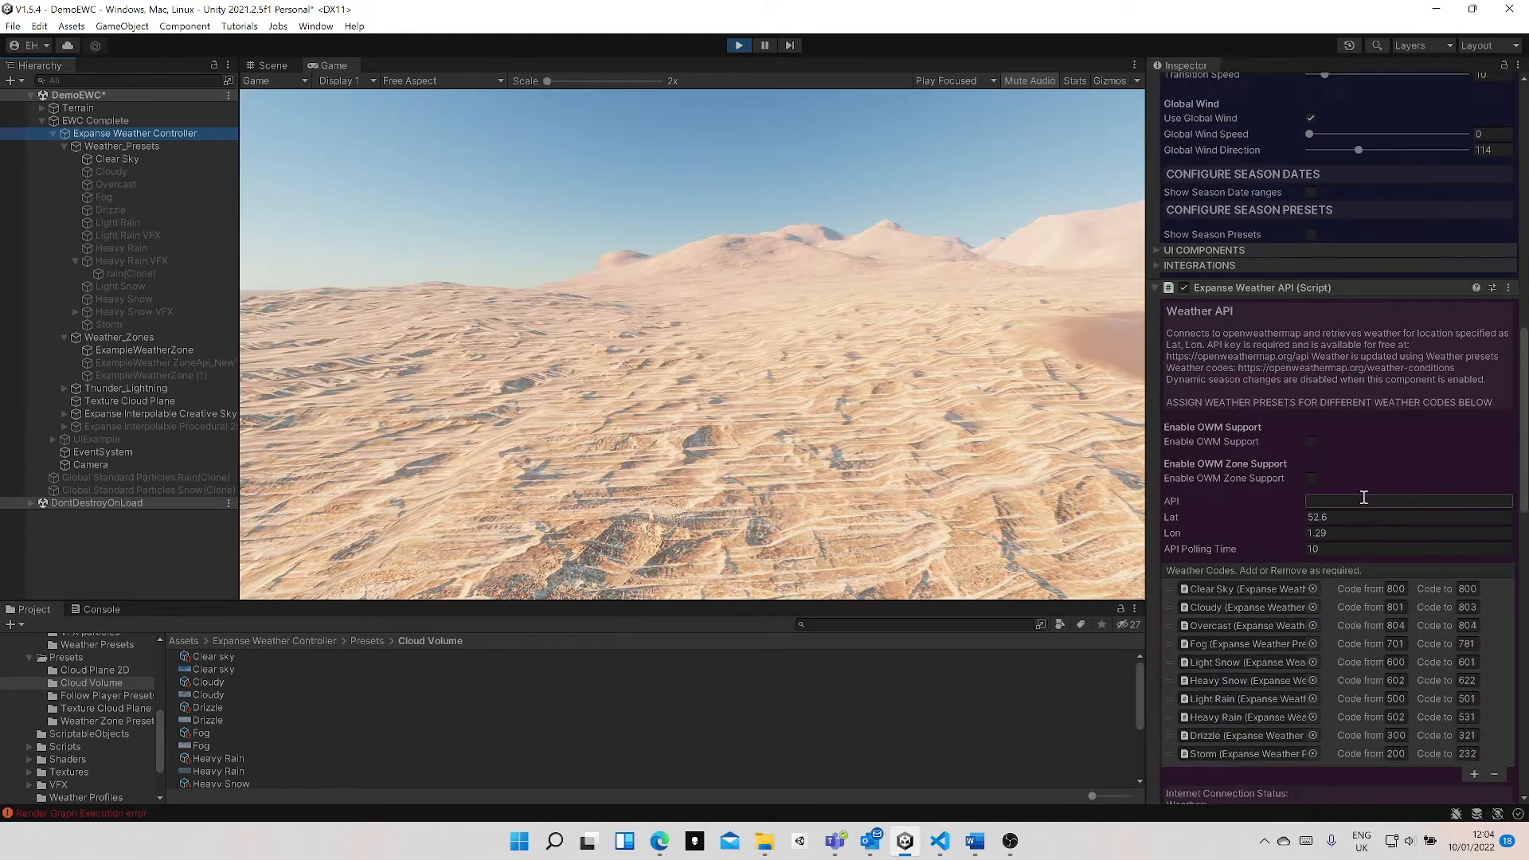
pyautogui.scroll(-3, 1363, 497)
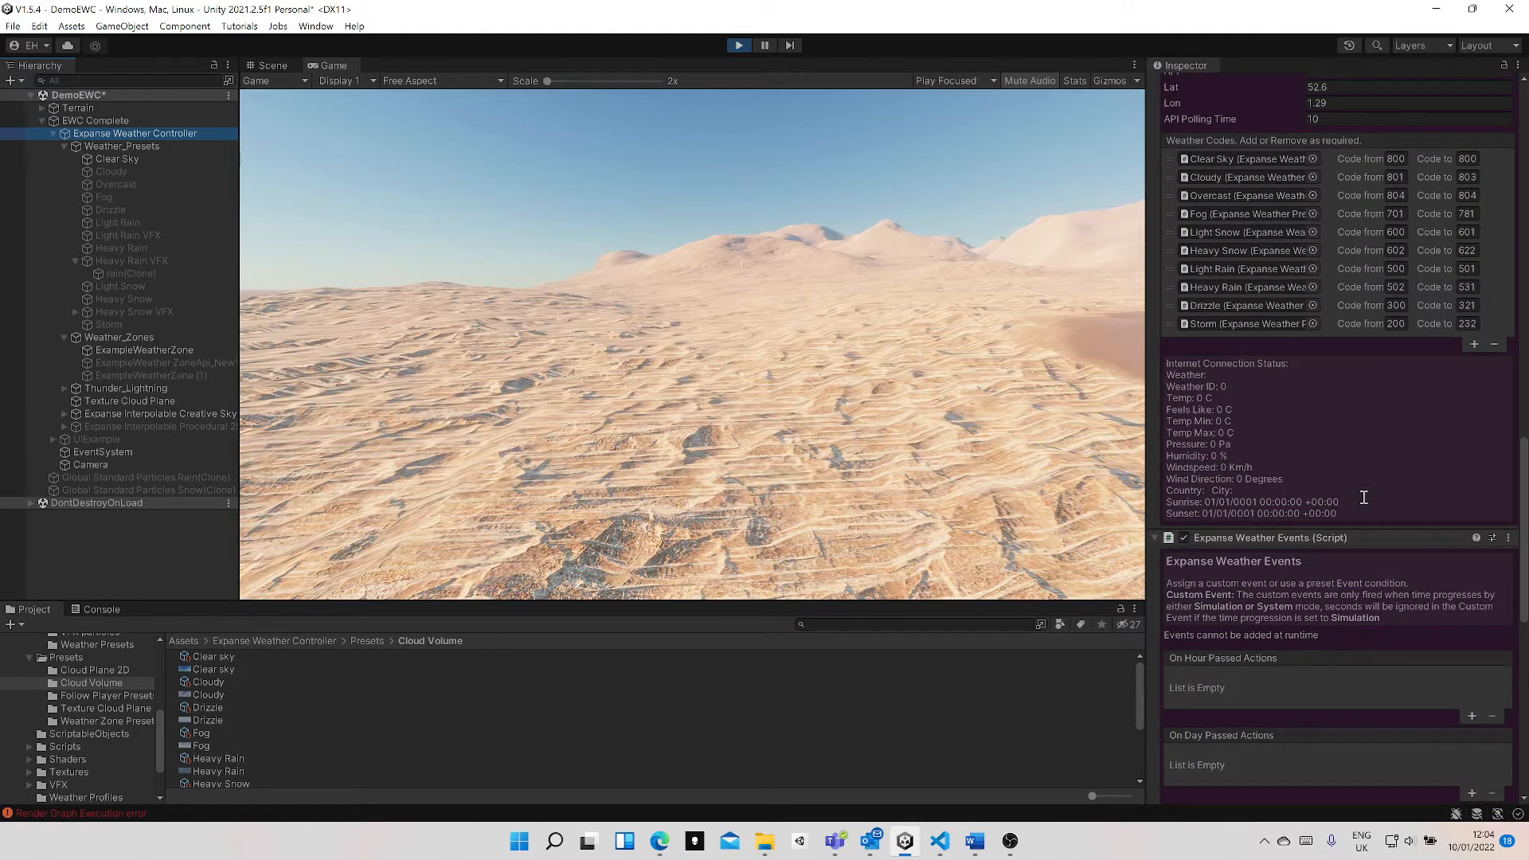
pyautogui.click(1155, 539)
pyautogui.click(1155, 537)
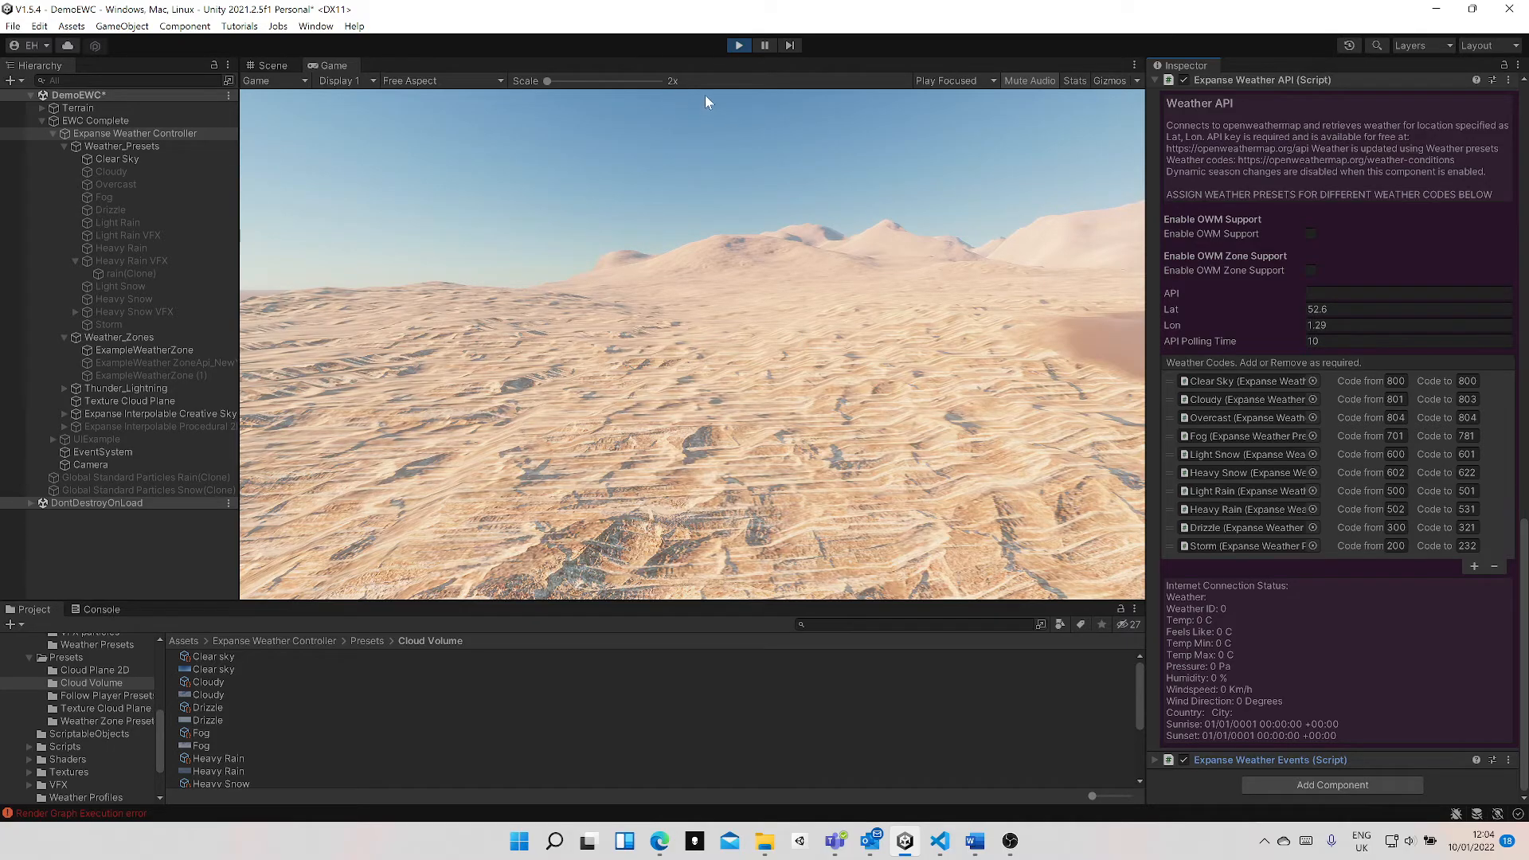
pyautogui.click(739, 45)
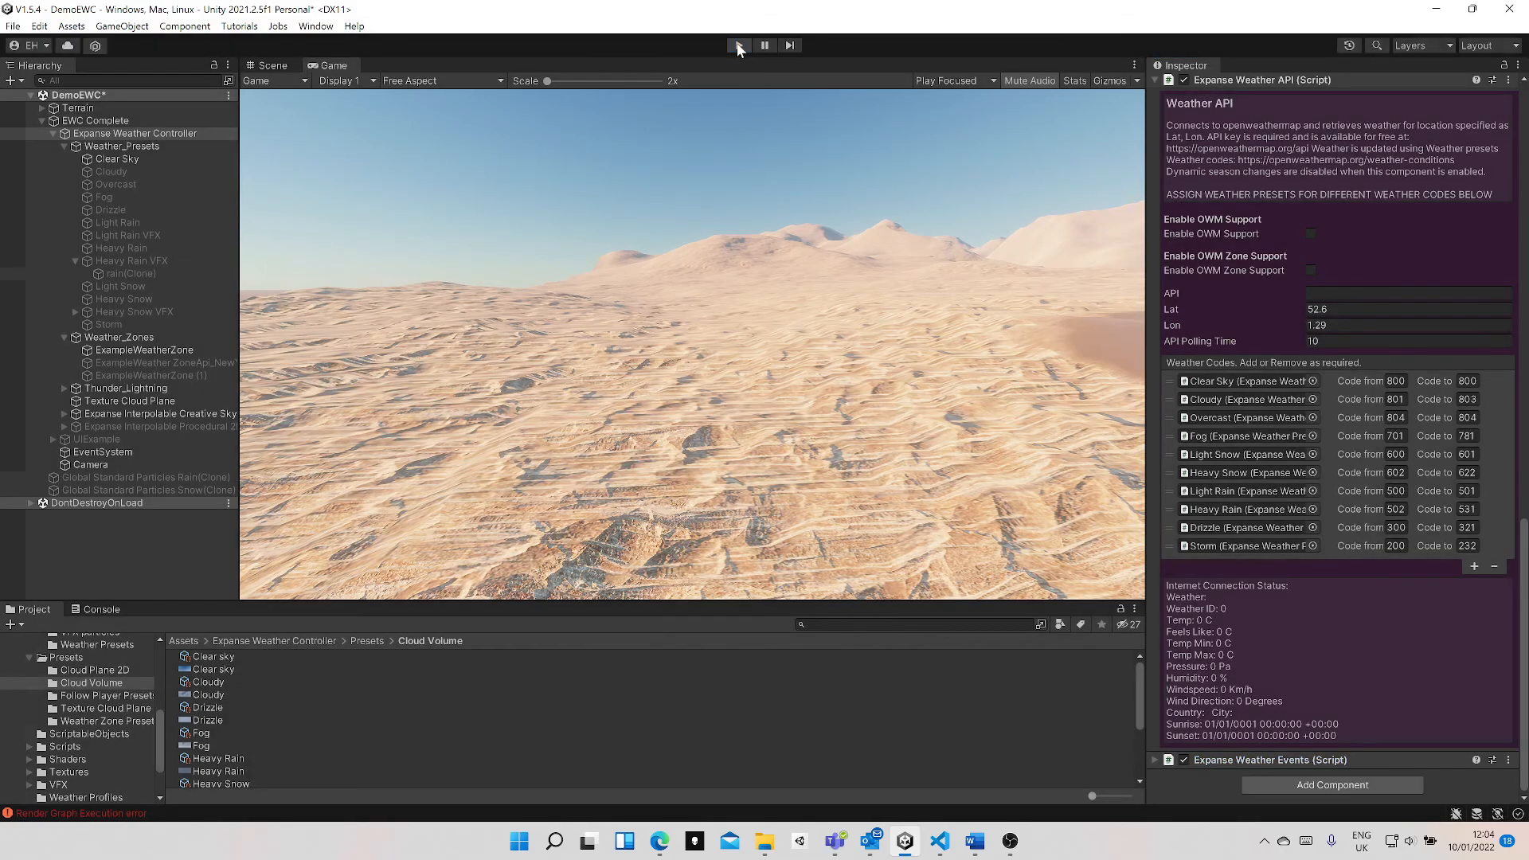